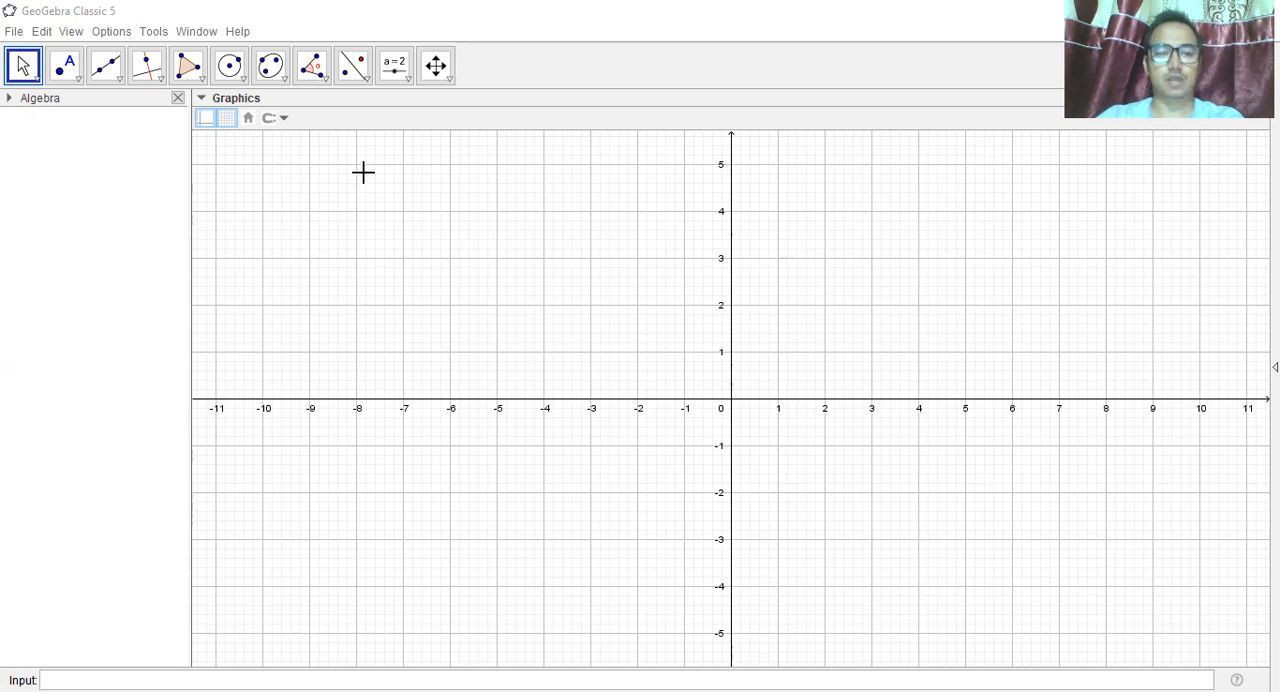
click(203, 99)
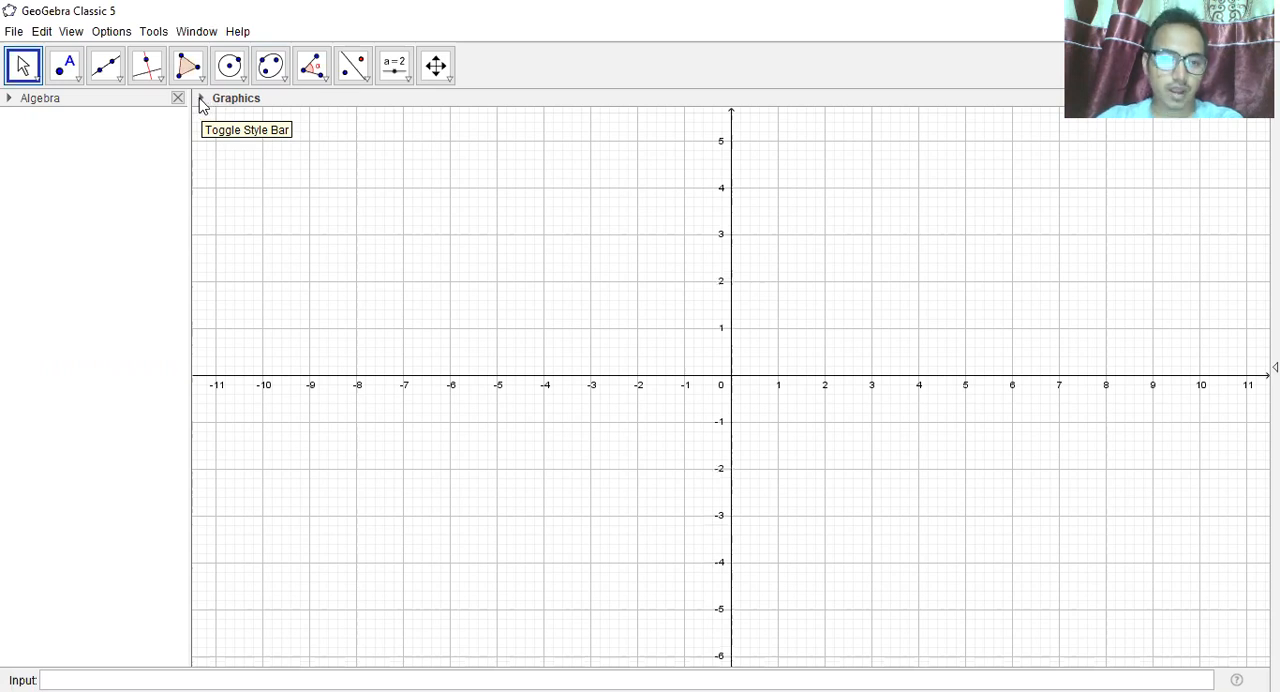
click(202, 100)
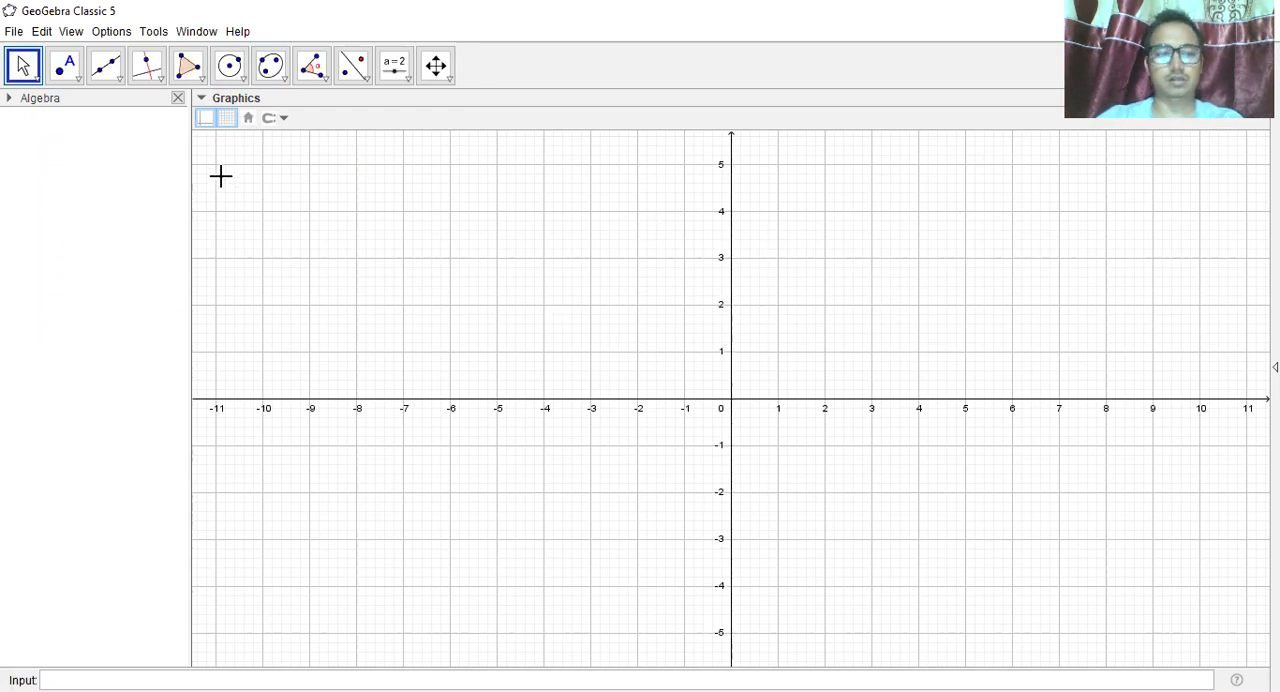
Open the layout preferences and place the input bar above the views instead of below them.
click(71, 32)
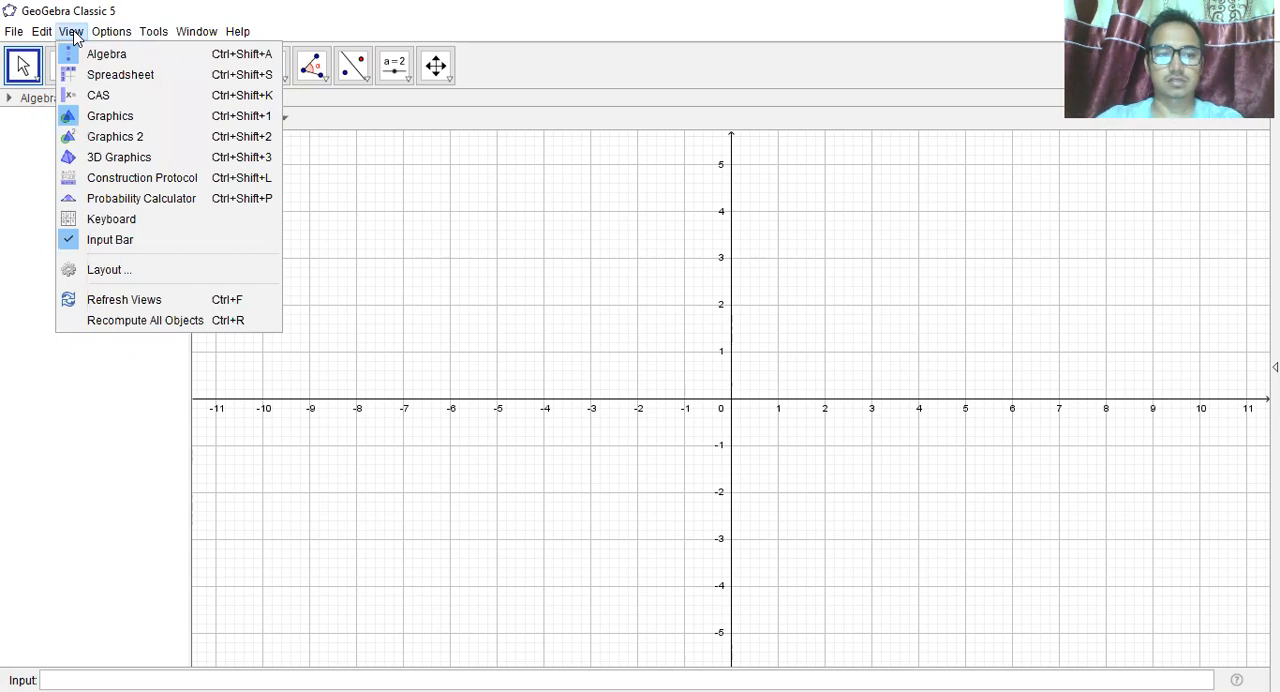
click(104, 270)
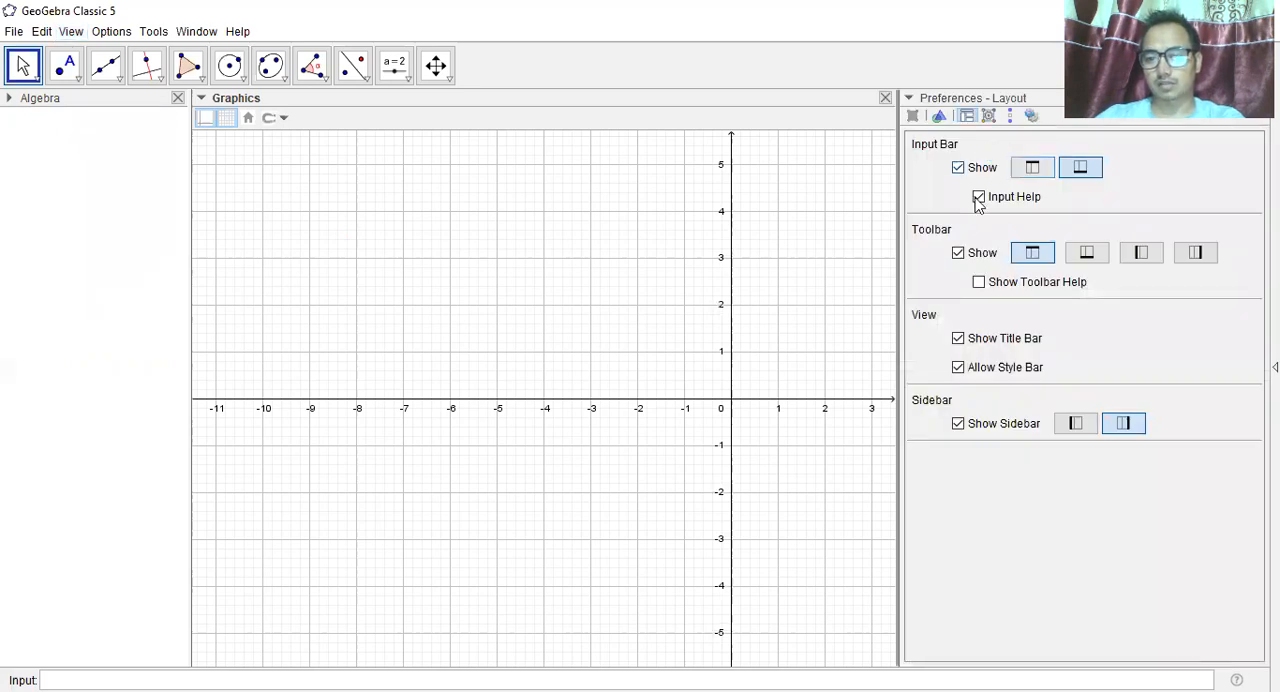
click(1030, 172)
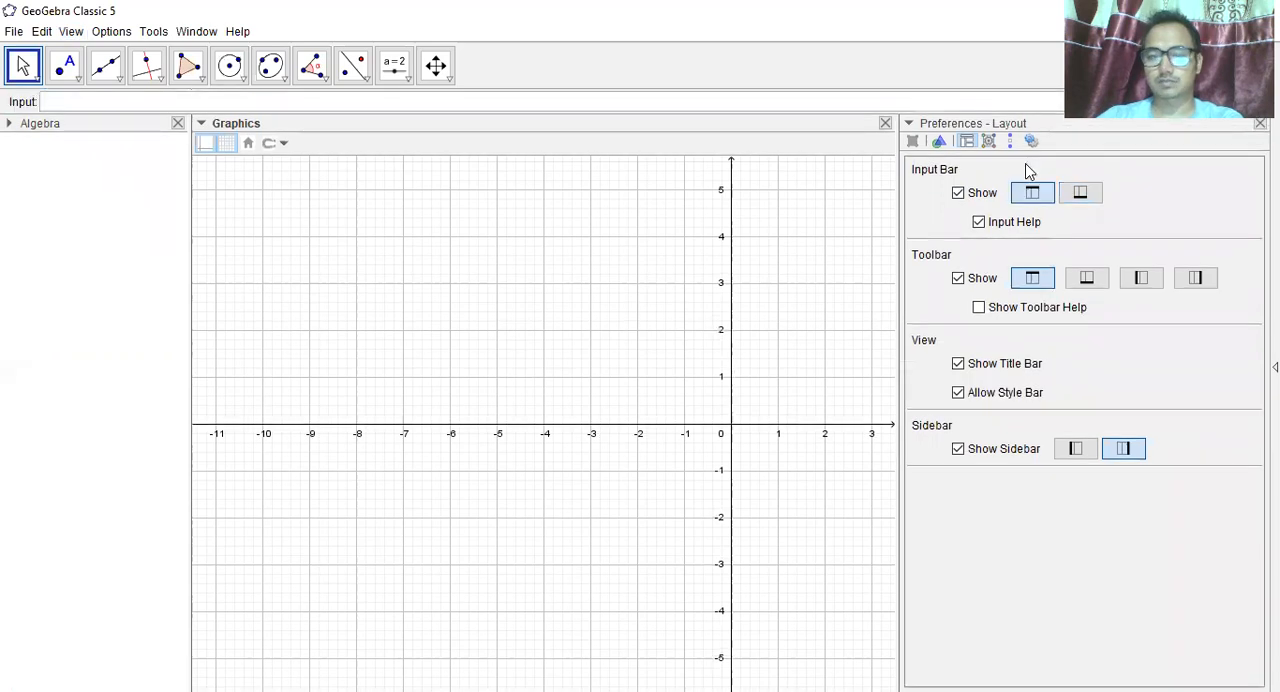
click(80, 107)
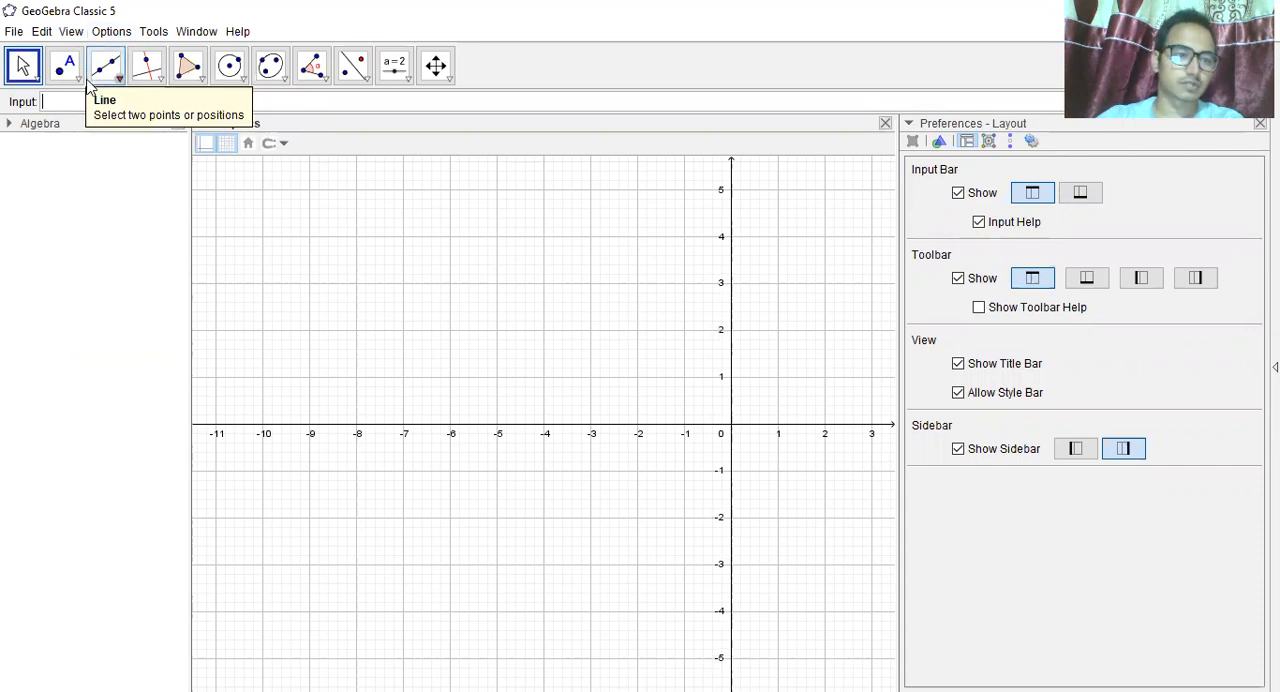
Set the interface font size to 18 pt and close the layout preferences.
click(112, 32)
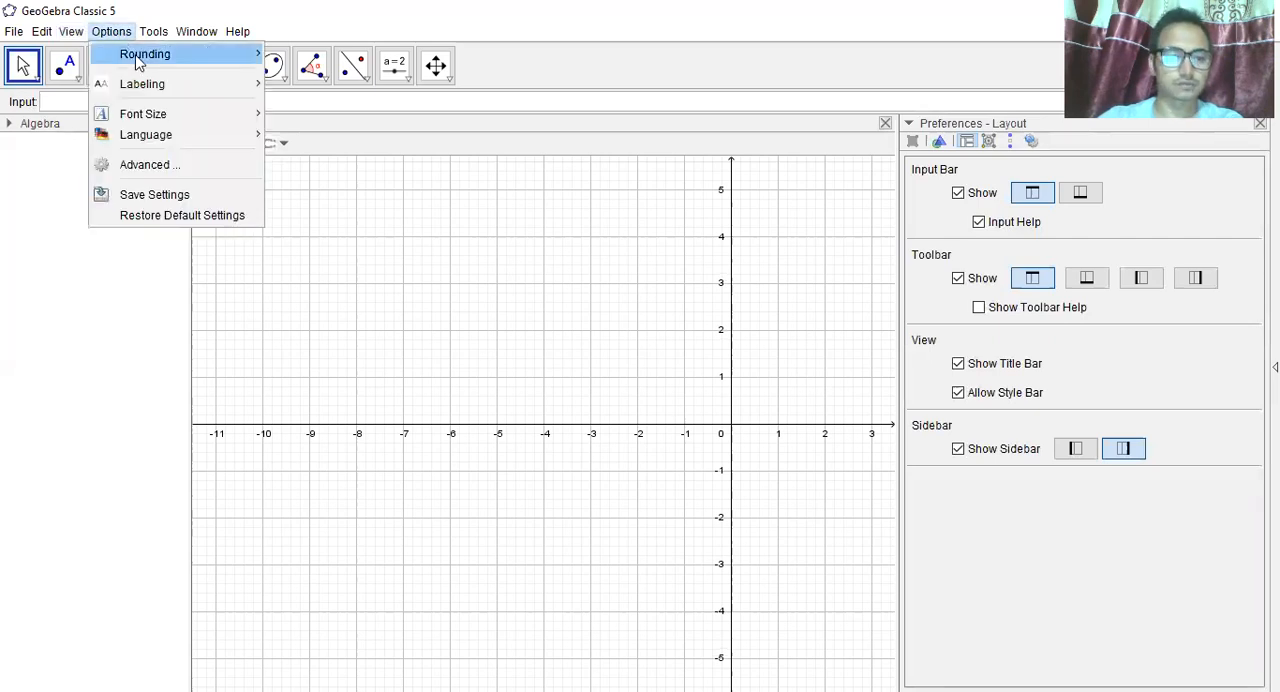
mouse_move(165, 125)
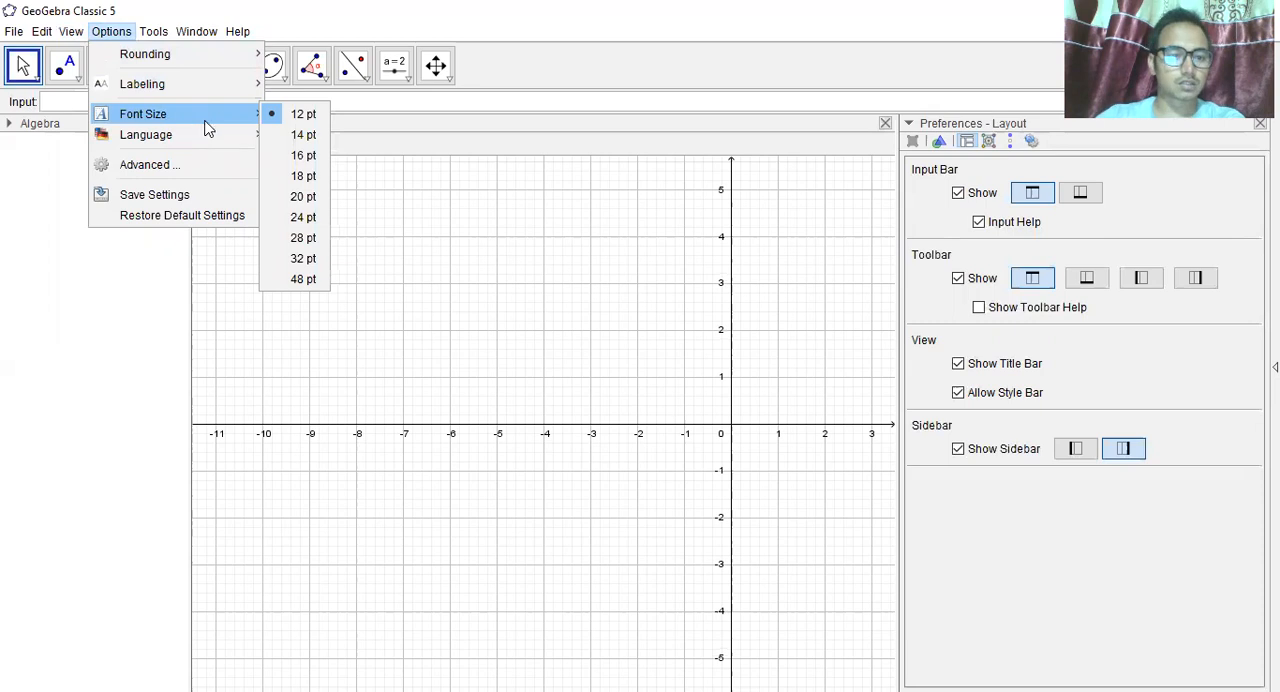
click(297, 175)
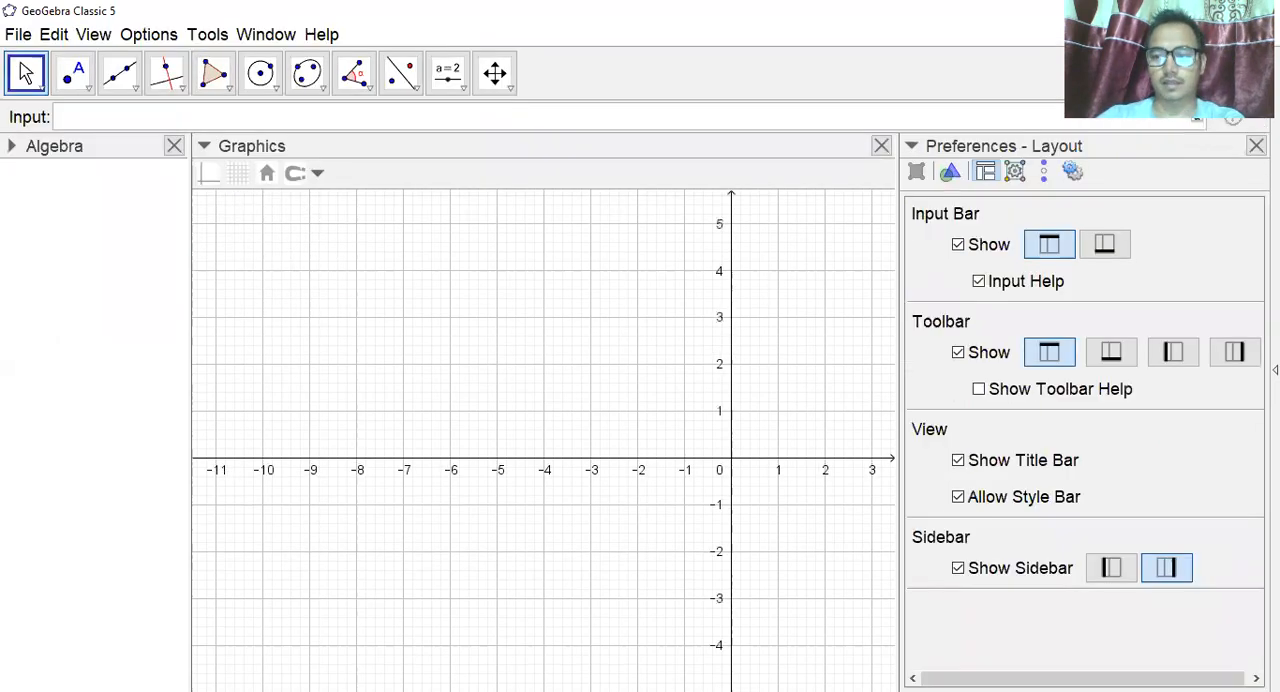
click(1256, 146)
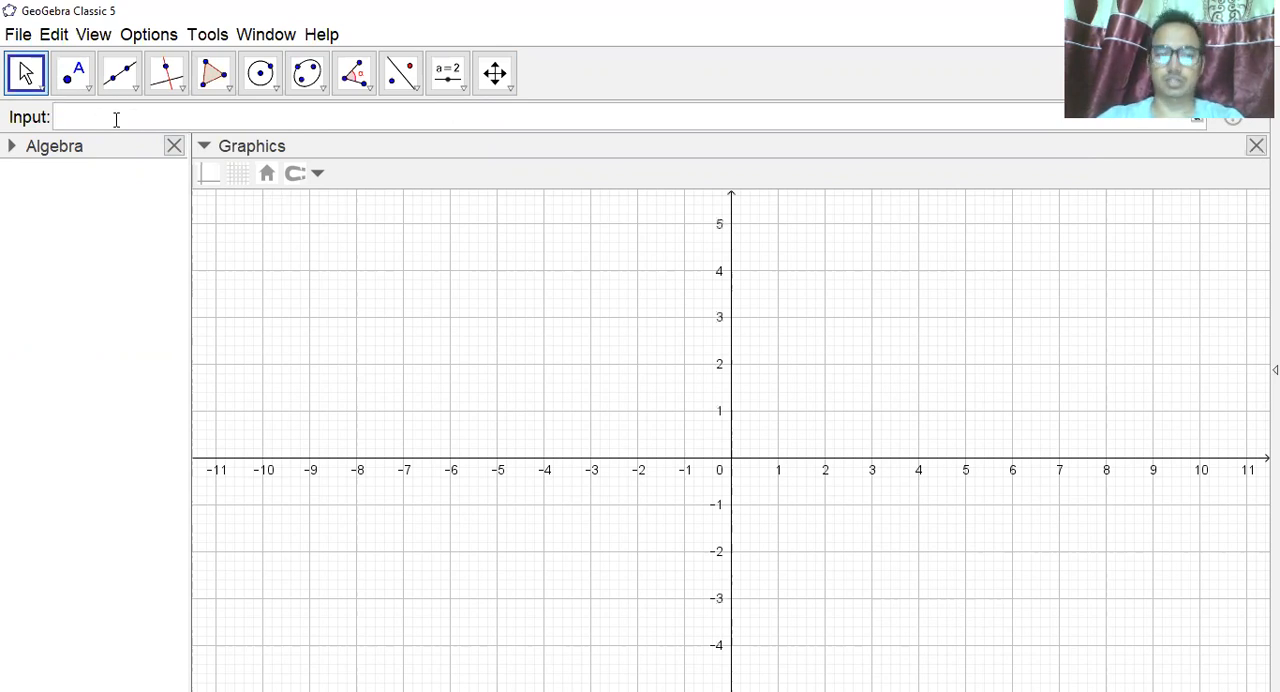
Plot the first shaded disk by entering the inequality x^2+y^2<=4.
text(x^)
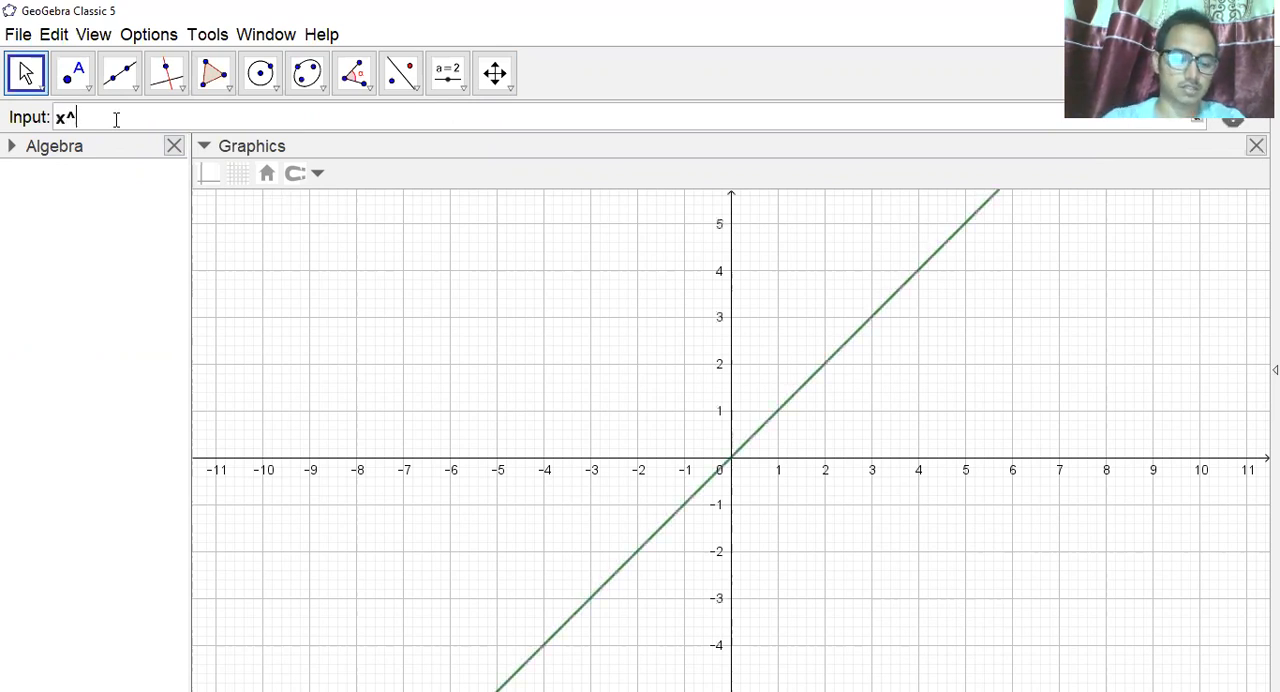
text(2+y^2<=)
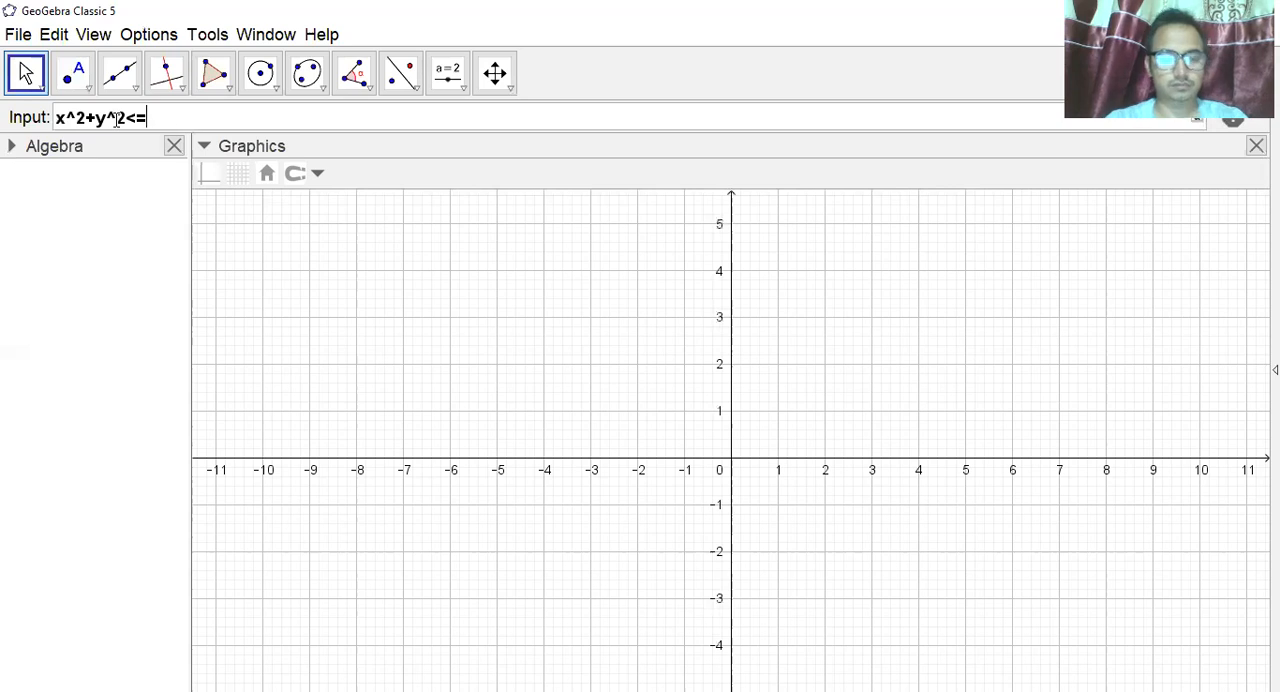
text(4)
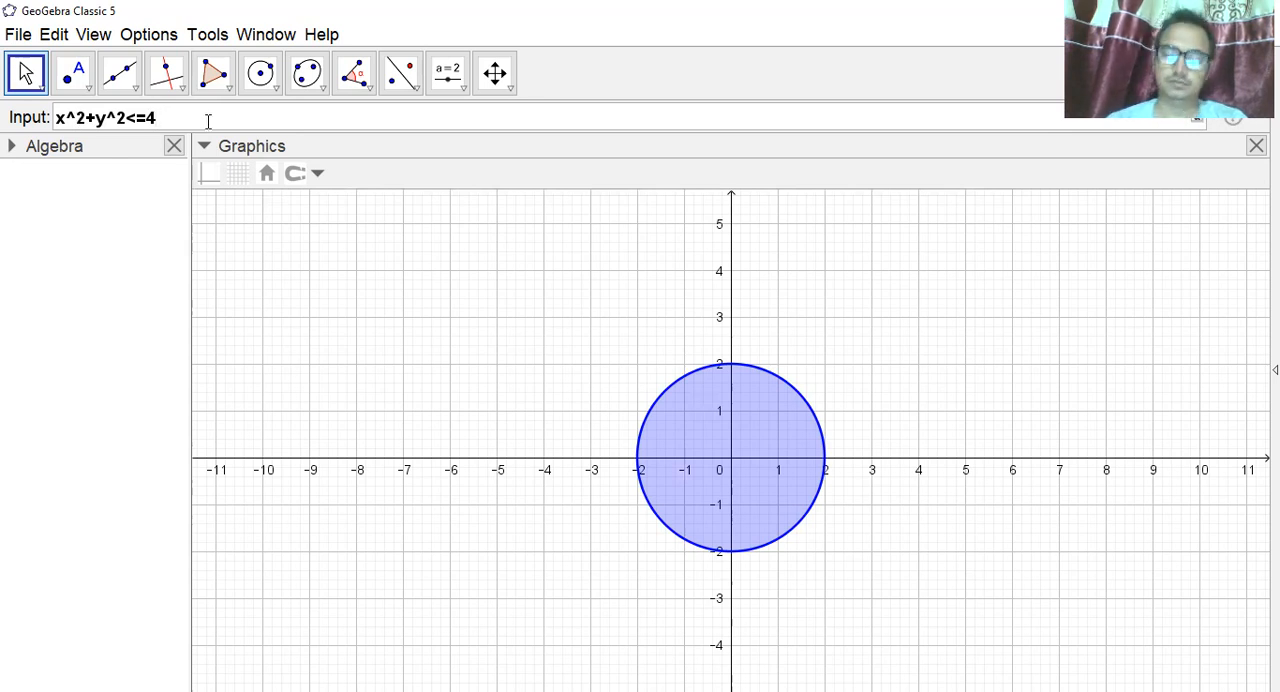
key(Return)
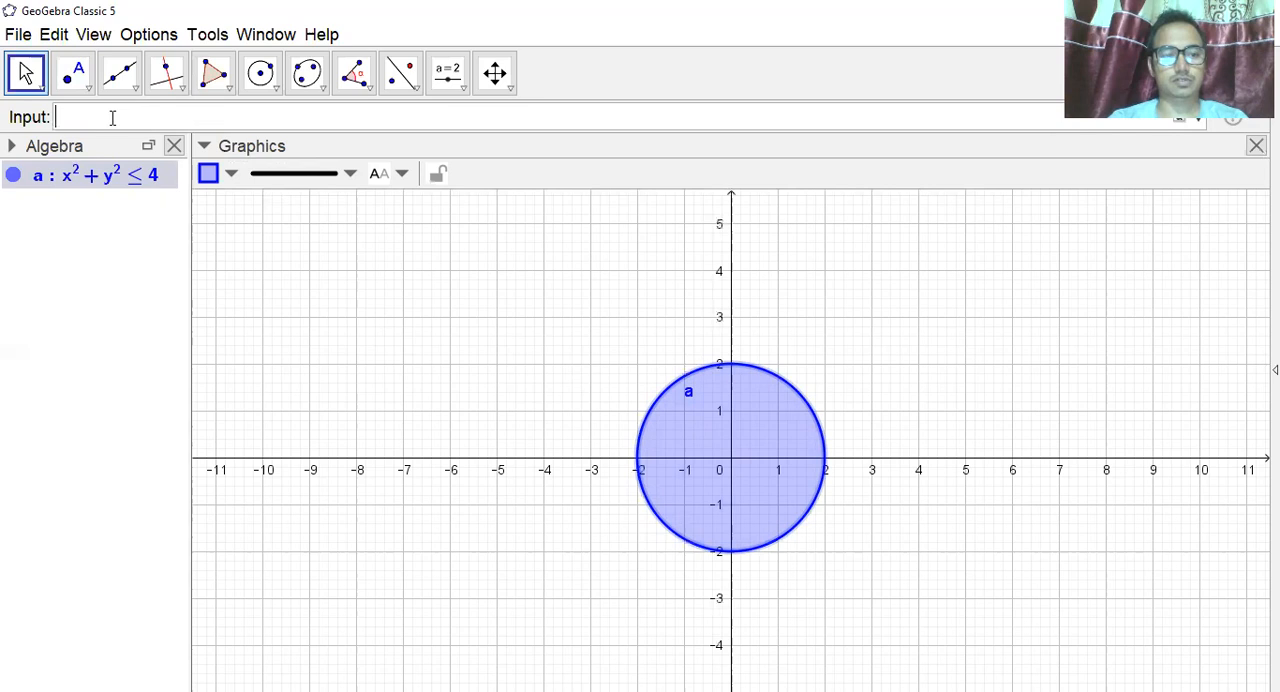
Plot a second overlapping disk by entering the inequality (x-2)^2+y^2<=4.
text(x)
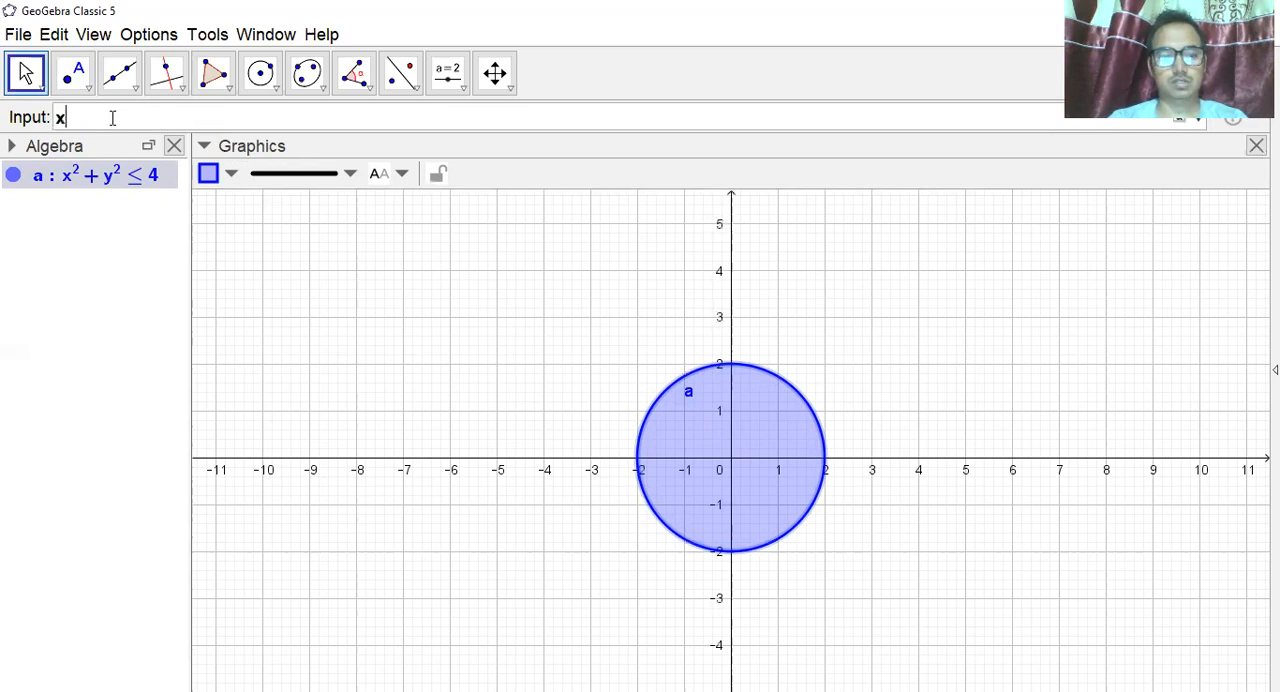
key(BackSpace)
text((x))
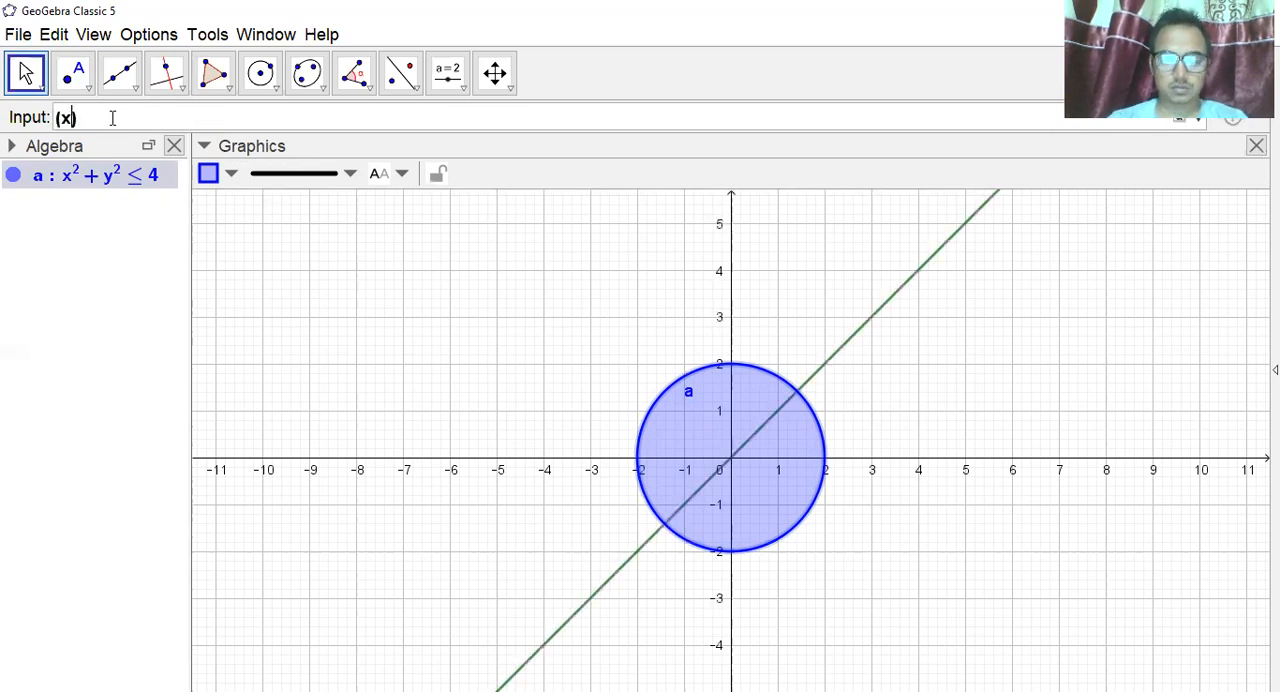
text(-2)
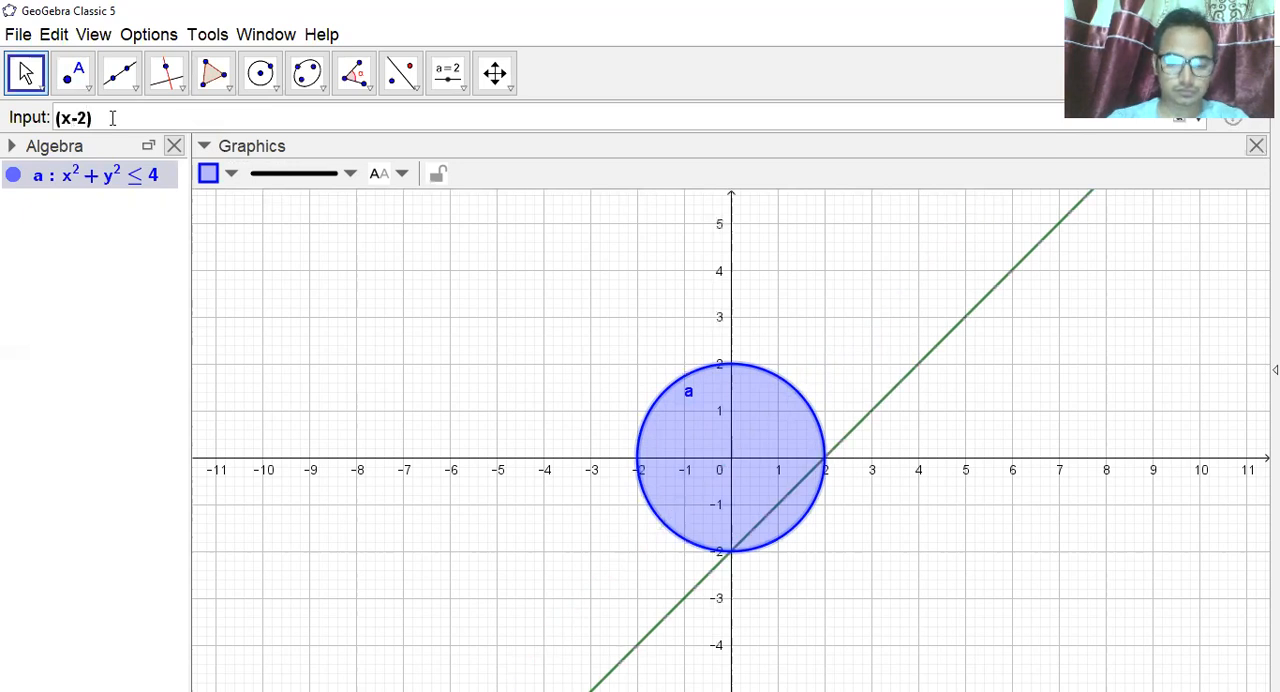
text(^2)
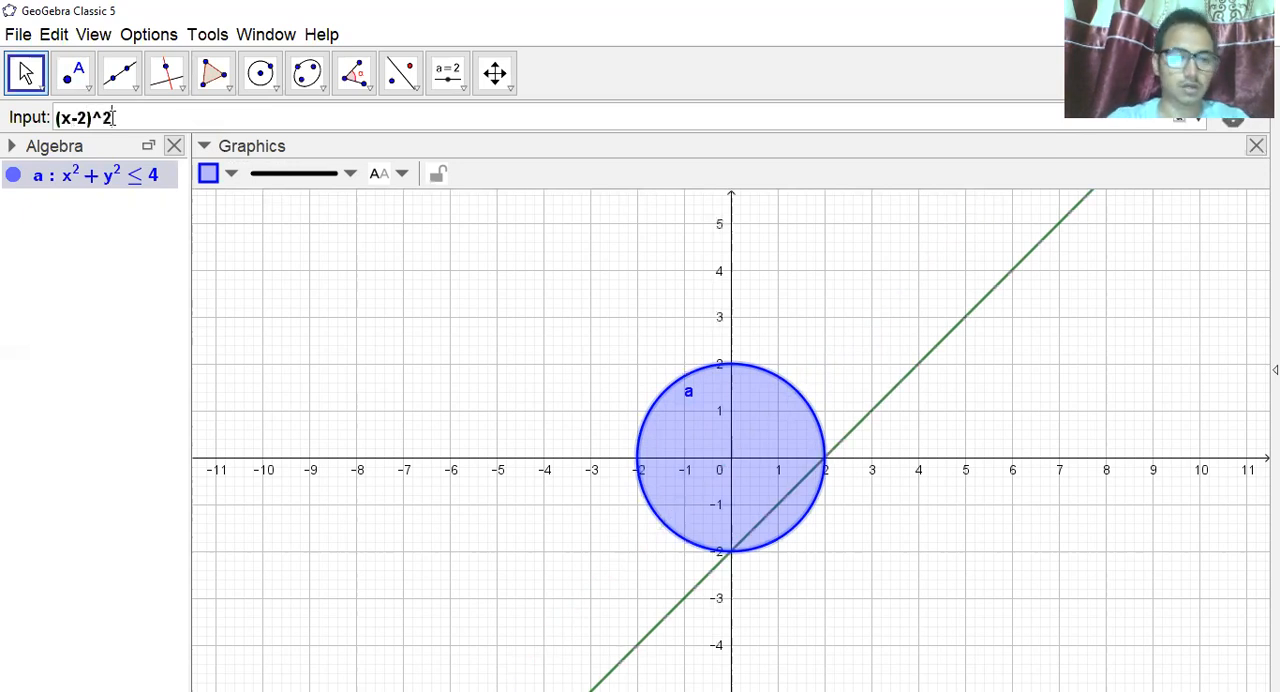
text(+y)
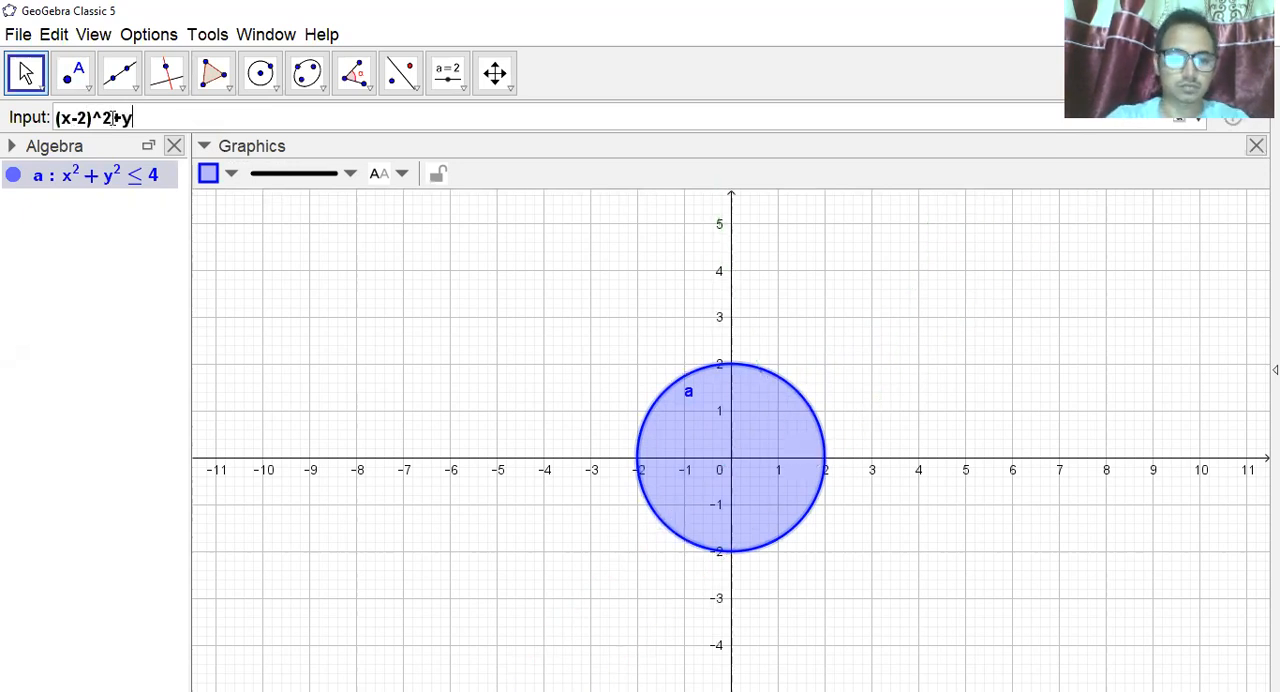
text(^2)
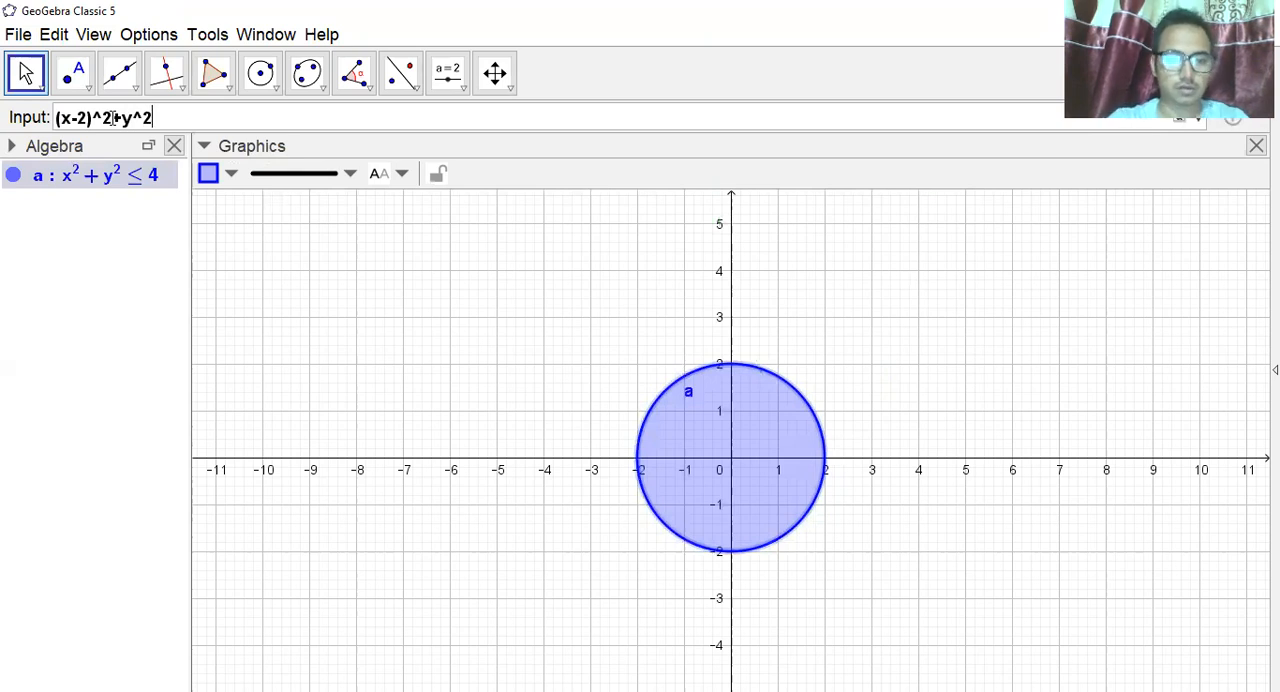
text(<=)
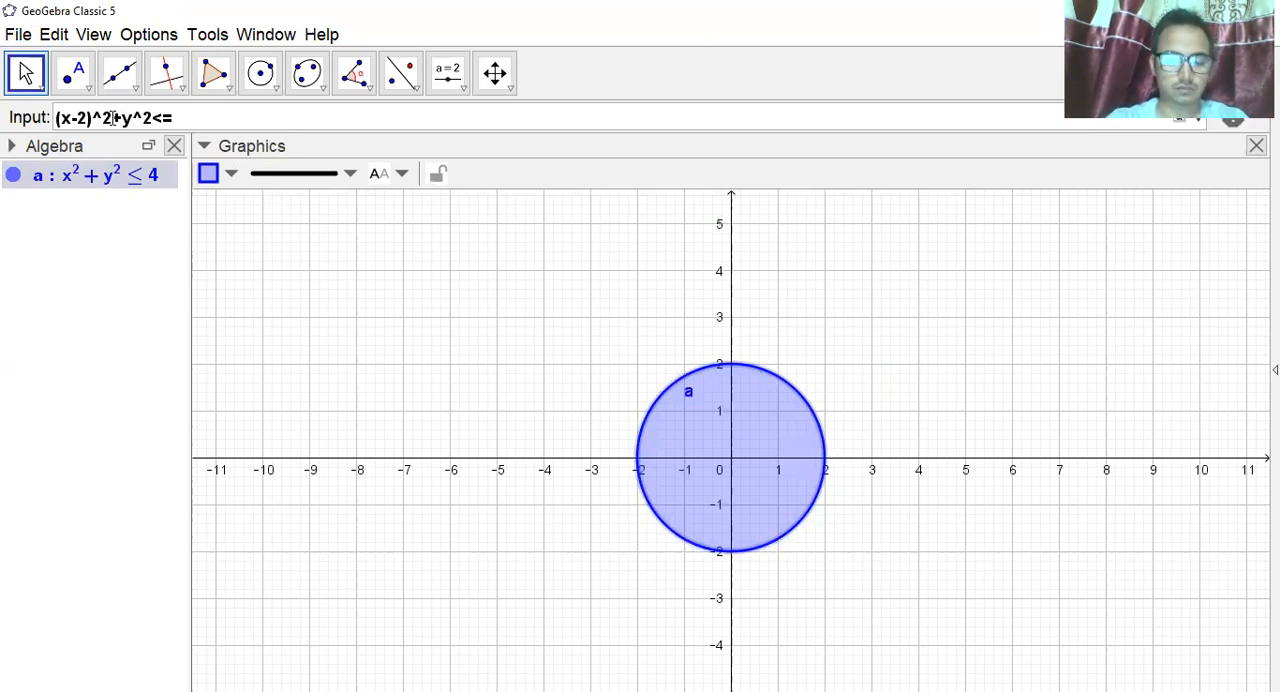
text(4)
key(Return)
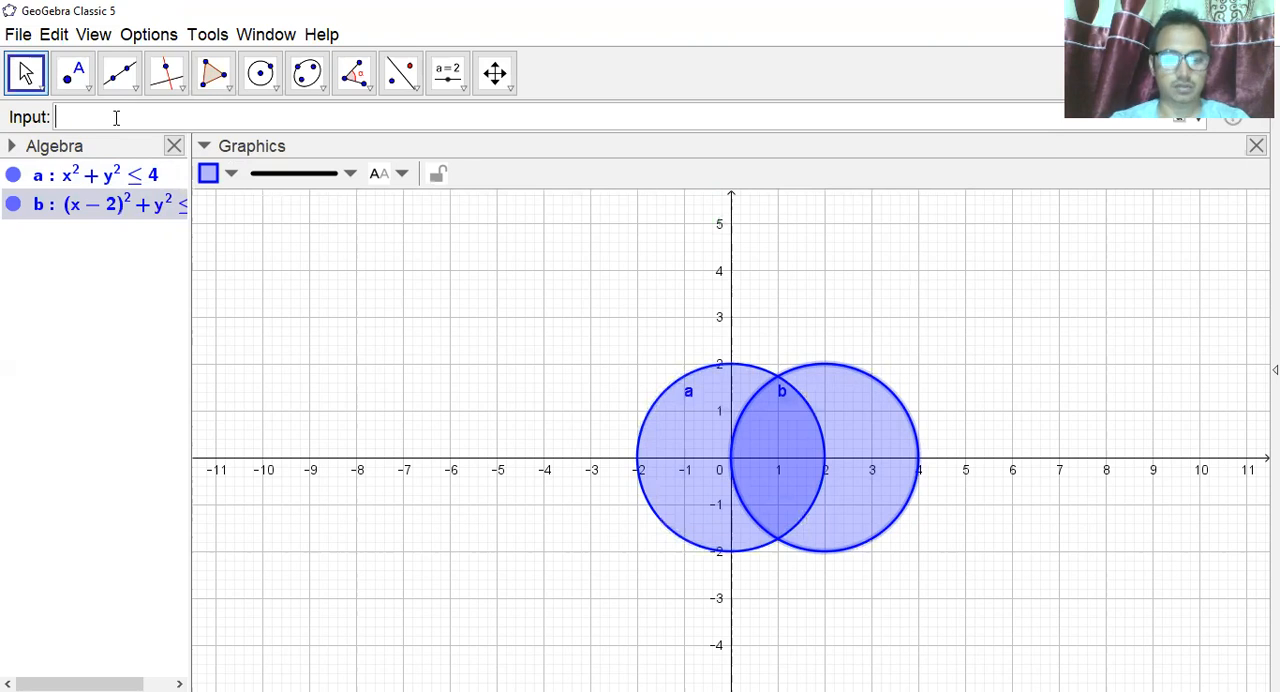
Write the inequality (x+1)^2+(y+2)^2<=4 for a third disk in the input bar.
text((x)
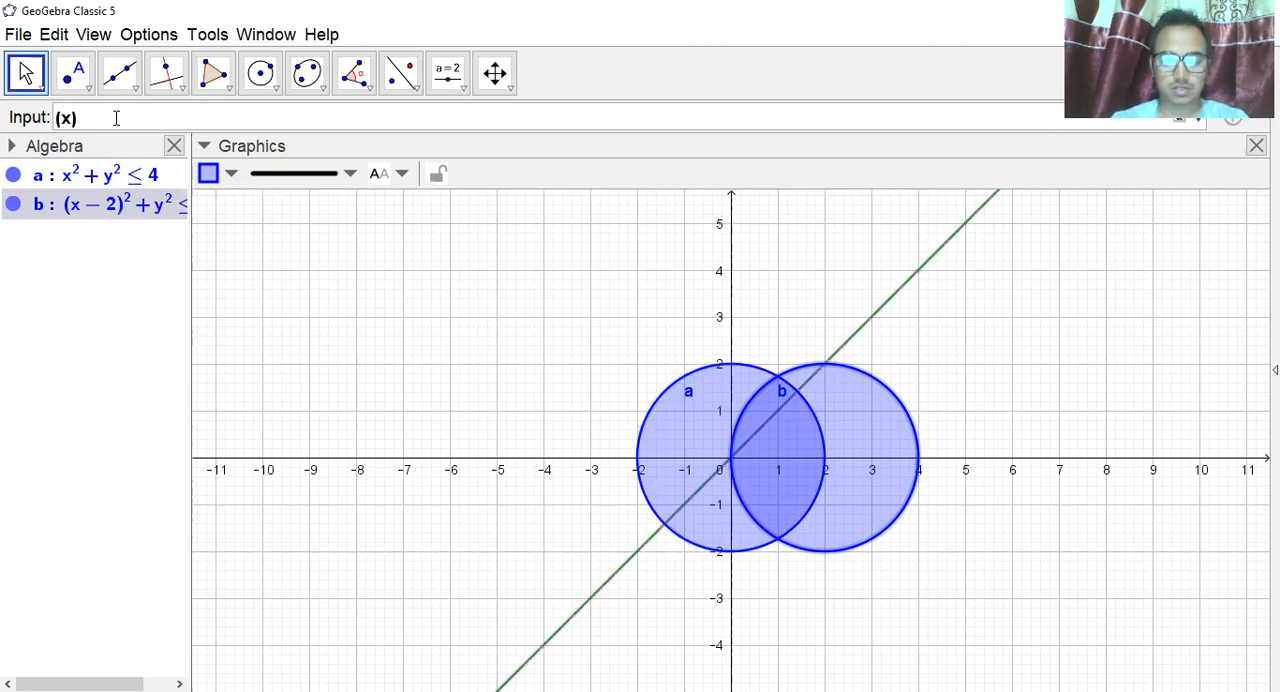
text(+)
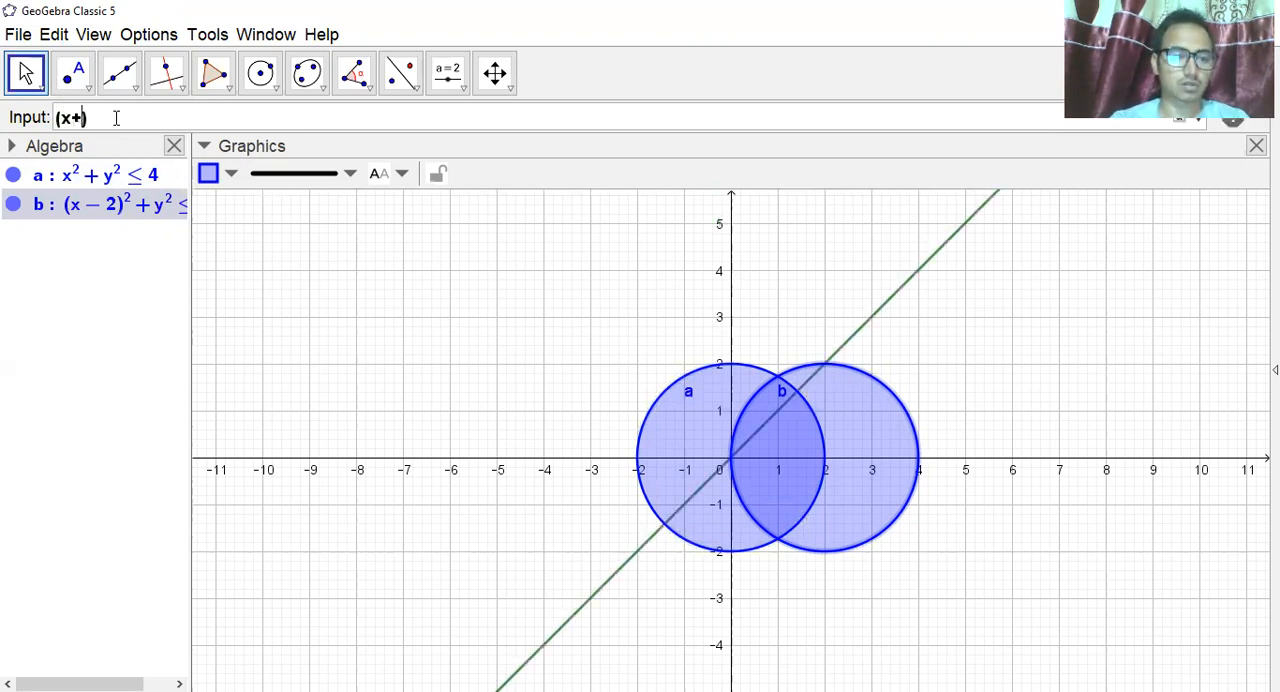
text(1)
key(Right)
text(^2)
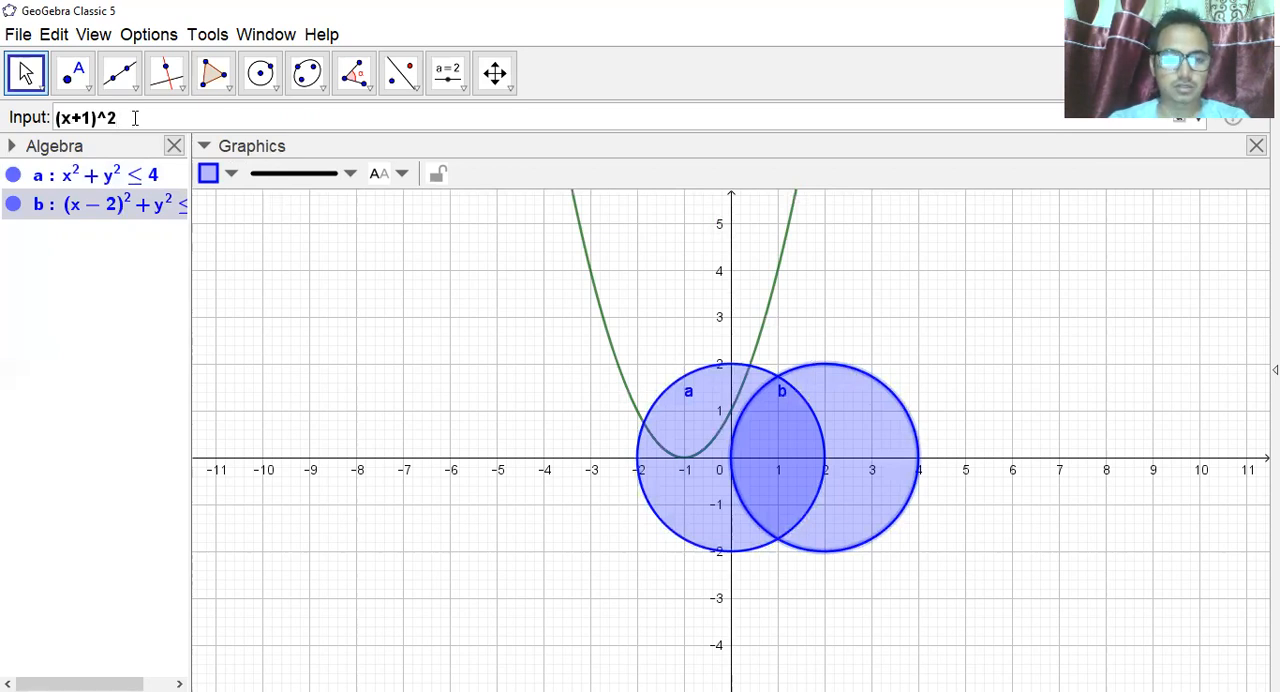
text(+)
text((y)
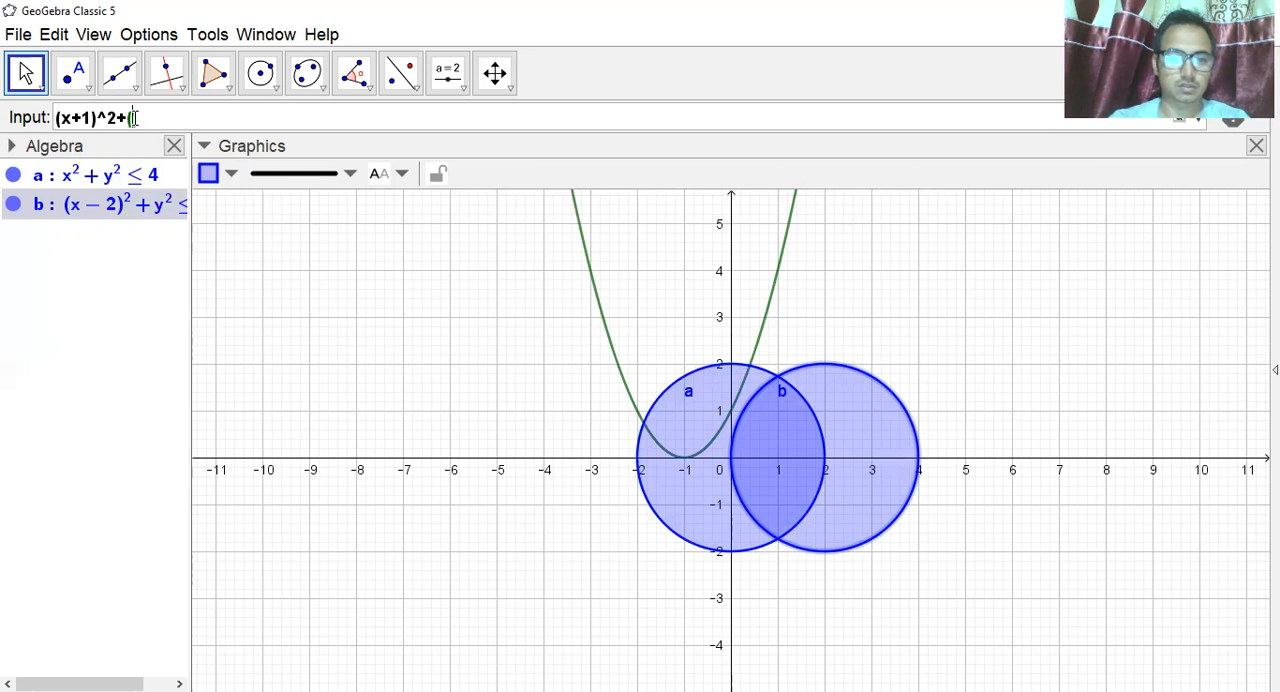
text(-)
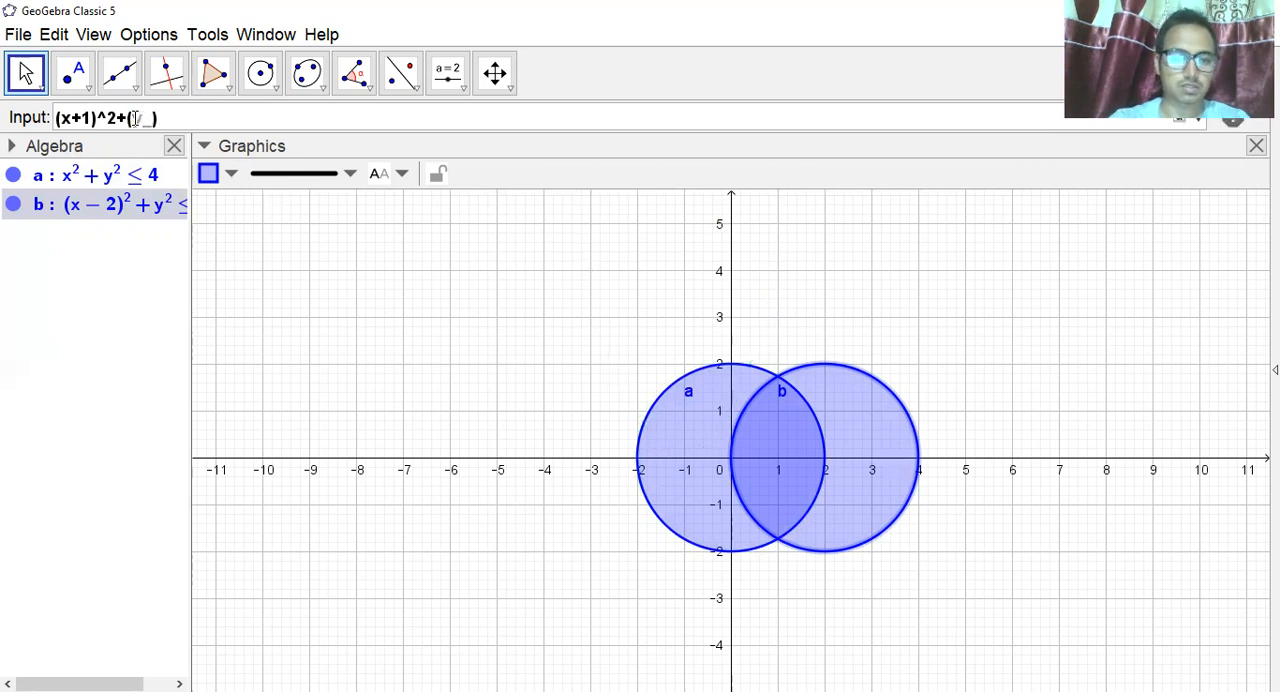
key(BackSpace)
text(+2)
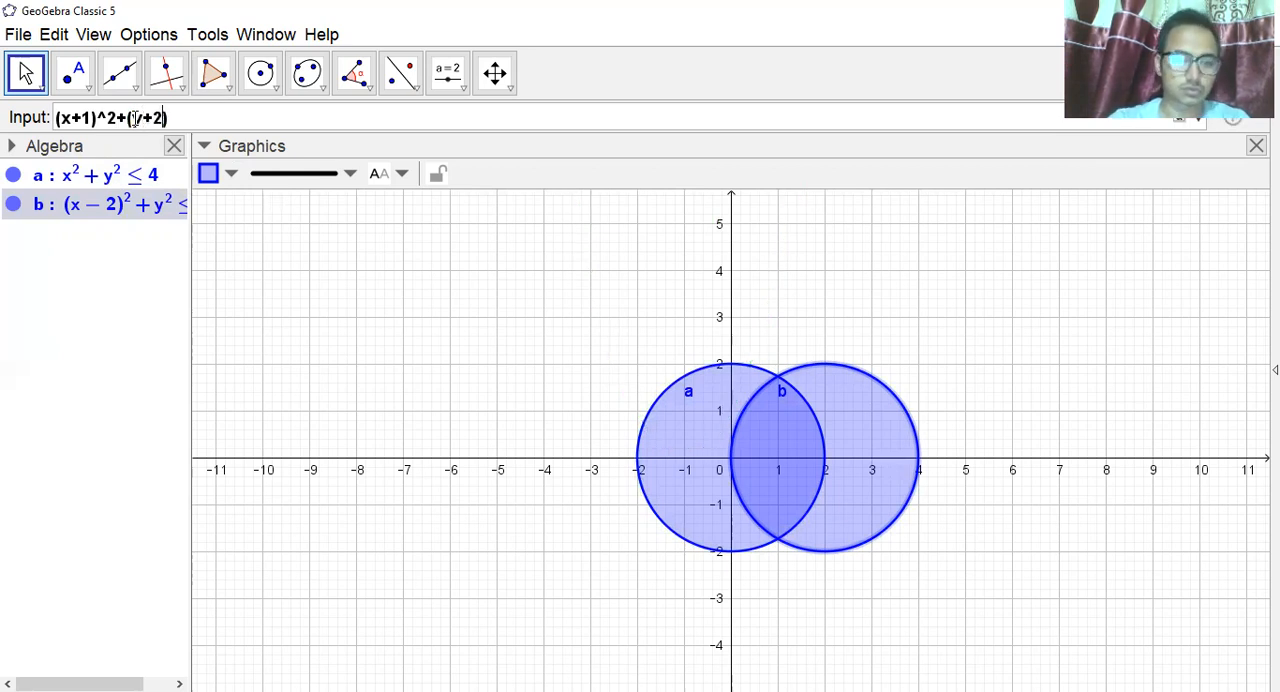
key(Right)
text(^)
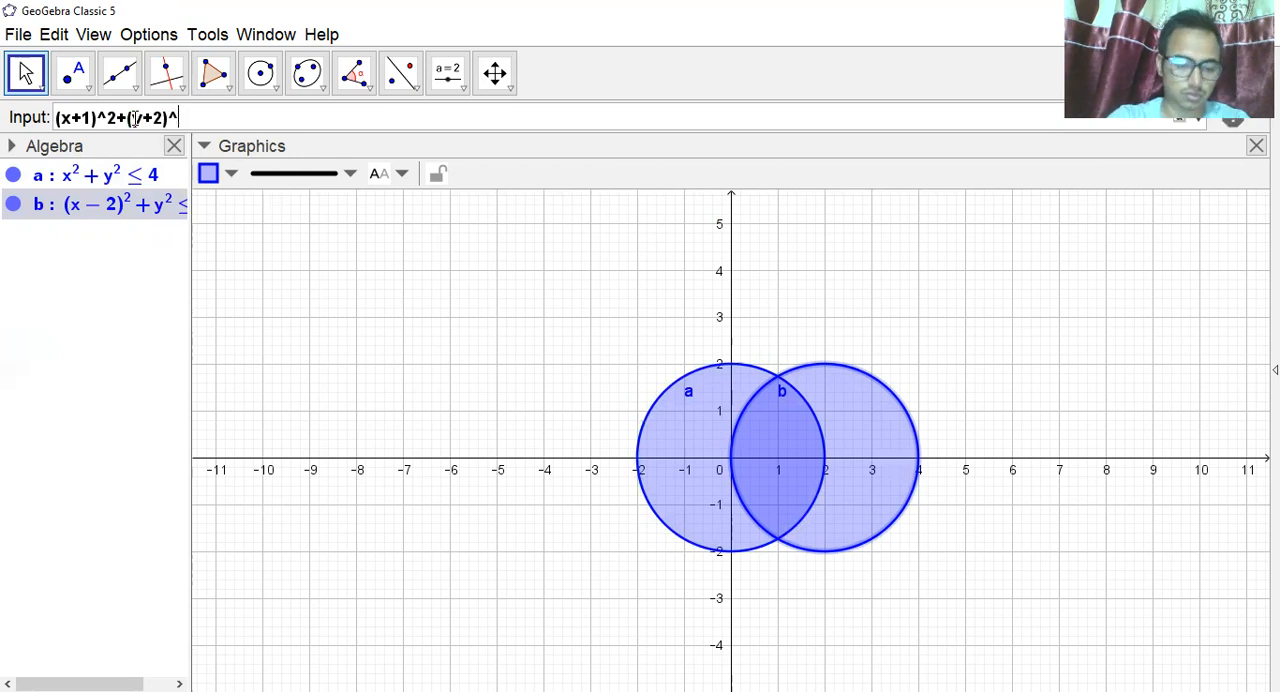
text(2<=4)
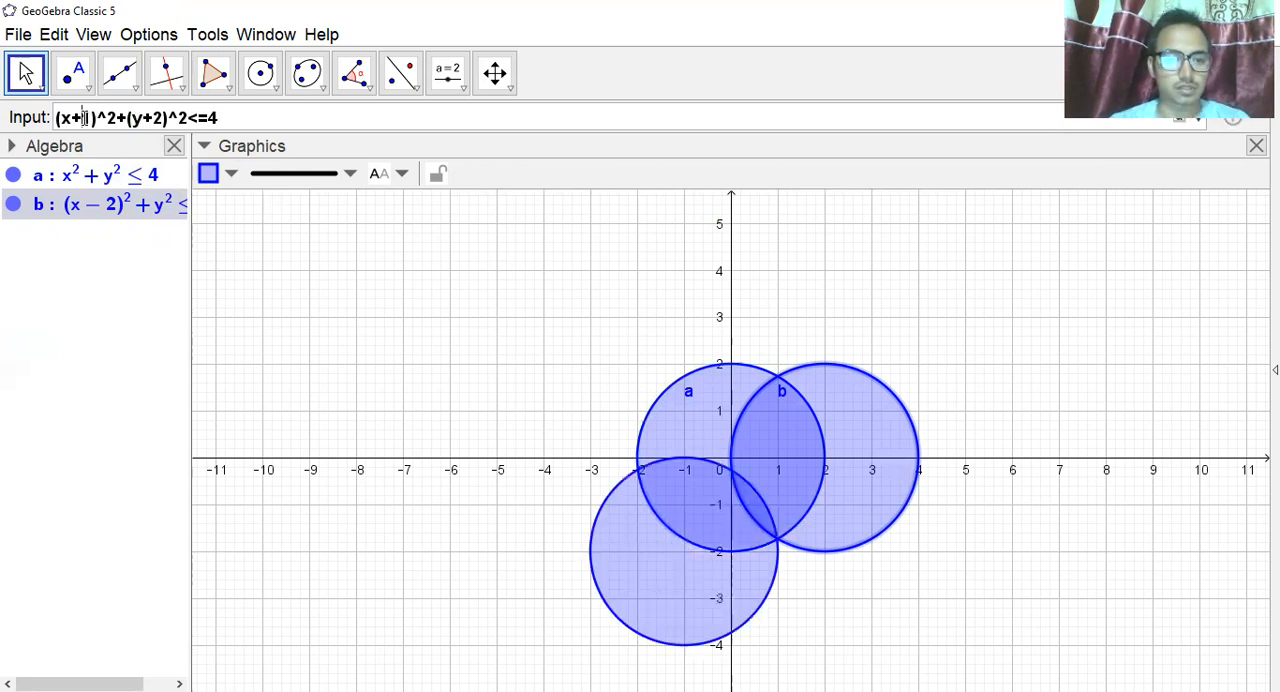
Change x+1 to x-1 in the third inequality and plot the disk (x-1)^2+(y+2)^2<=4.
key(BackSpace)
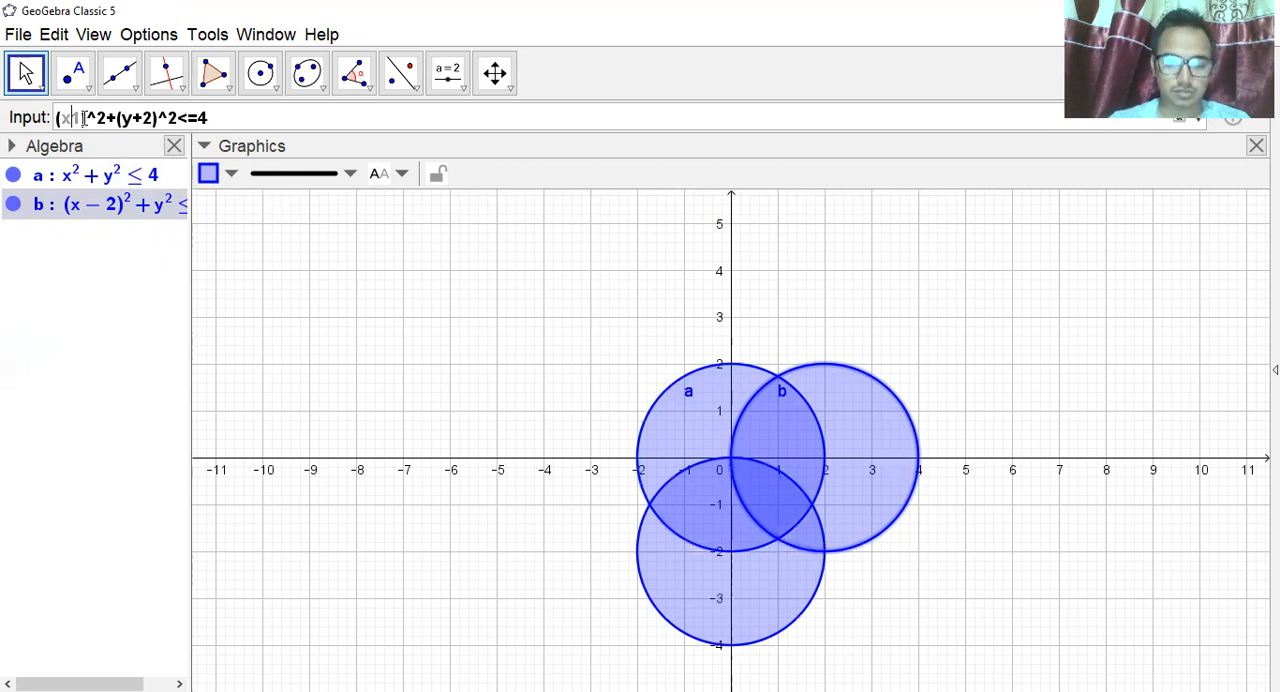
text(-)
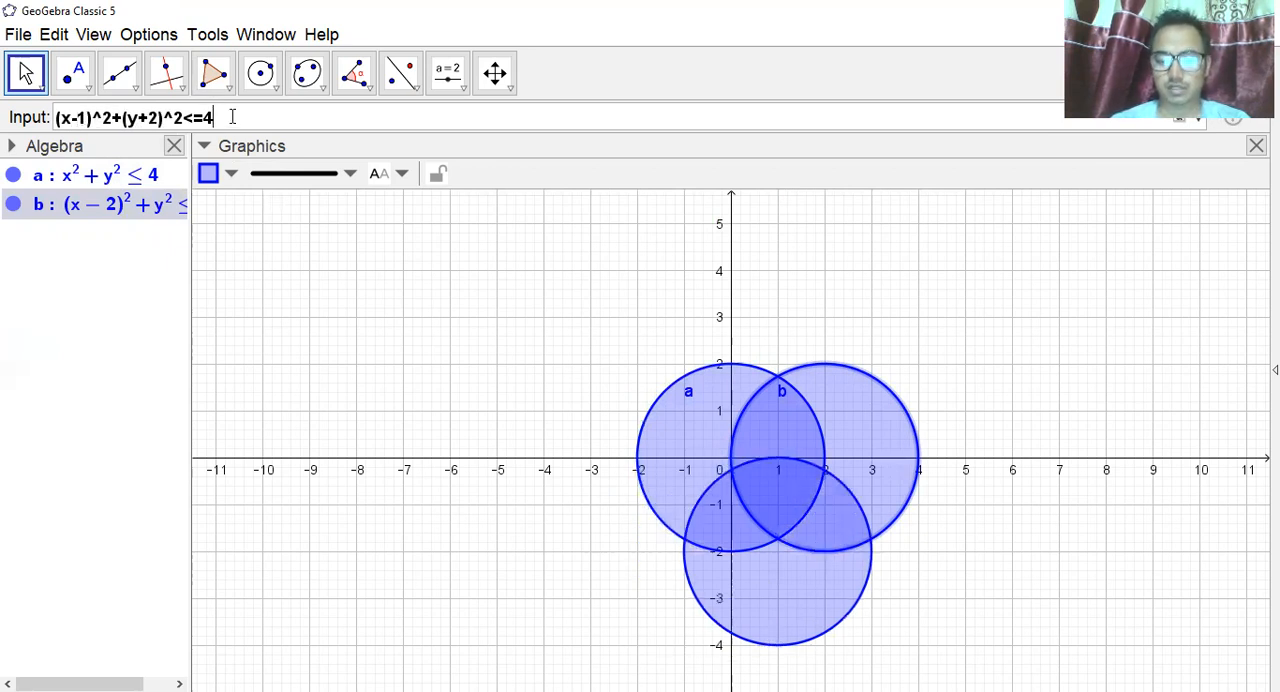
key(Return)
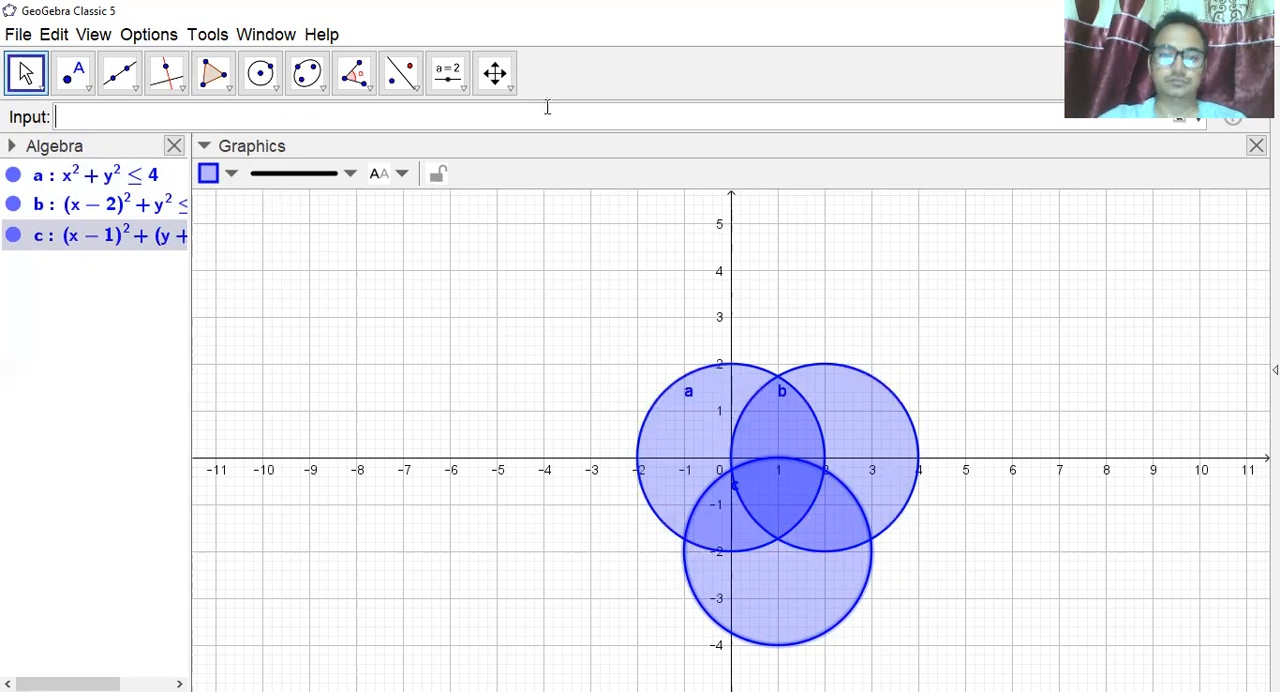
Shift the graphics view with the Move Graphics View tool so the three disks sit higher in the plot area.
click(510, 90)
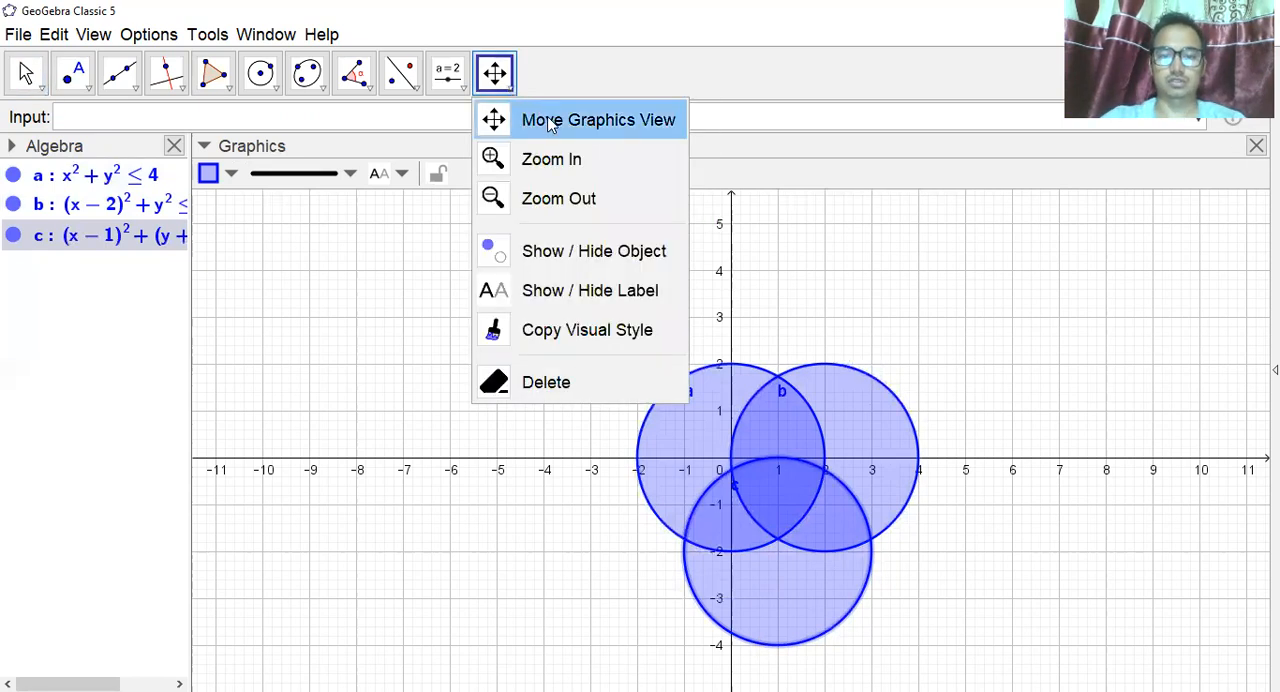
click(545, 123)
drag(797, 390, 782, 318)
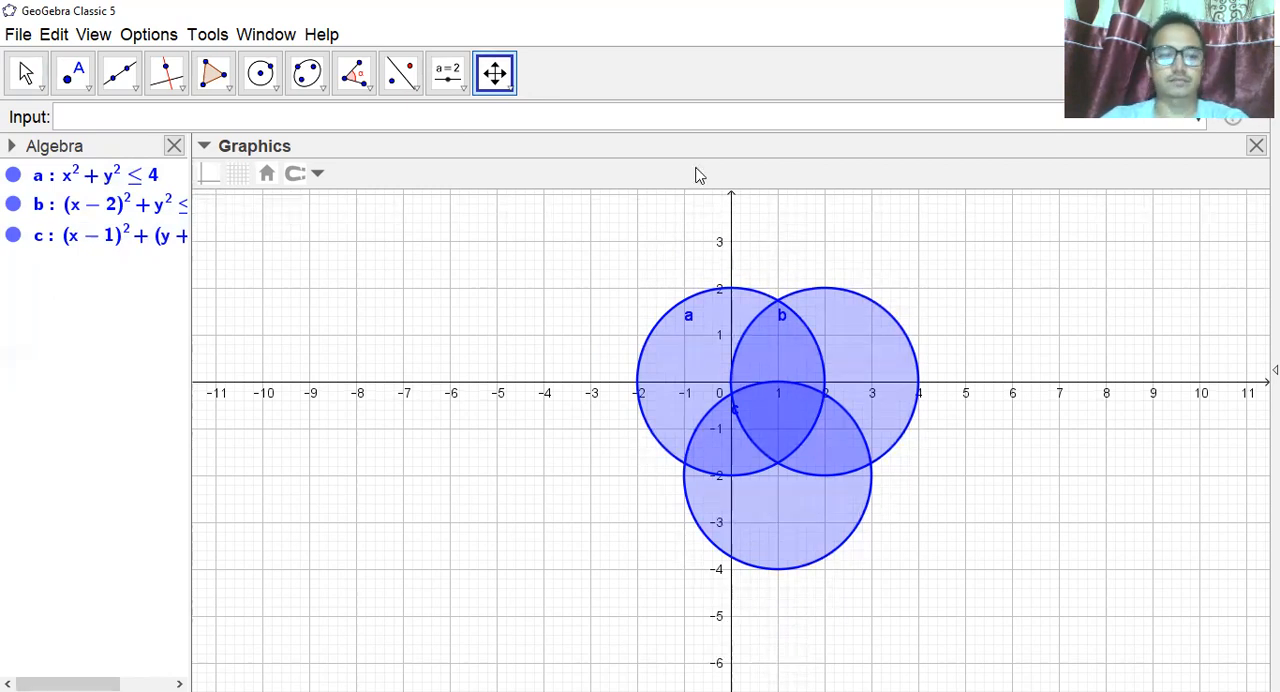
Write the condition -3<=x<=4.5 in the input bar for the horizontal extent of an enclosing rectangle.
click(101, 119)
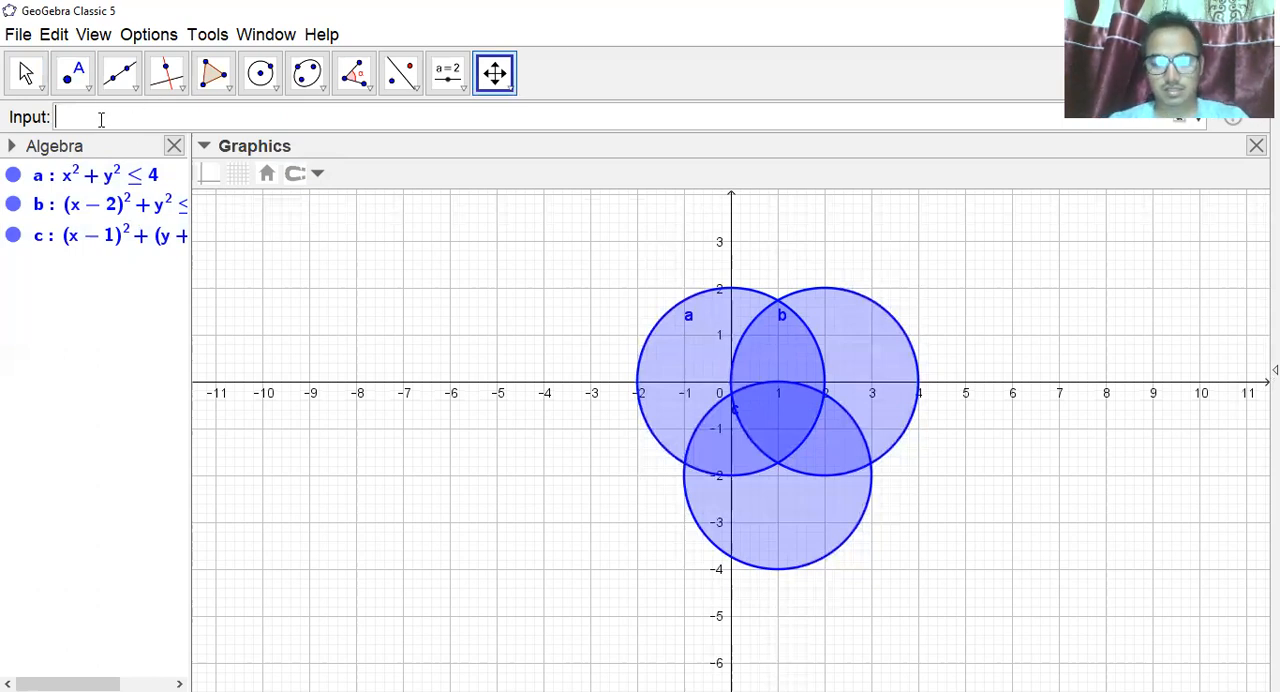
text(-3)
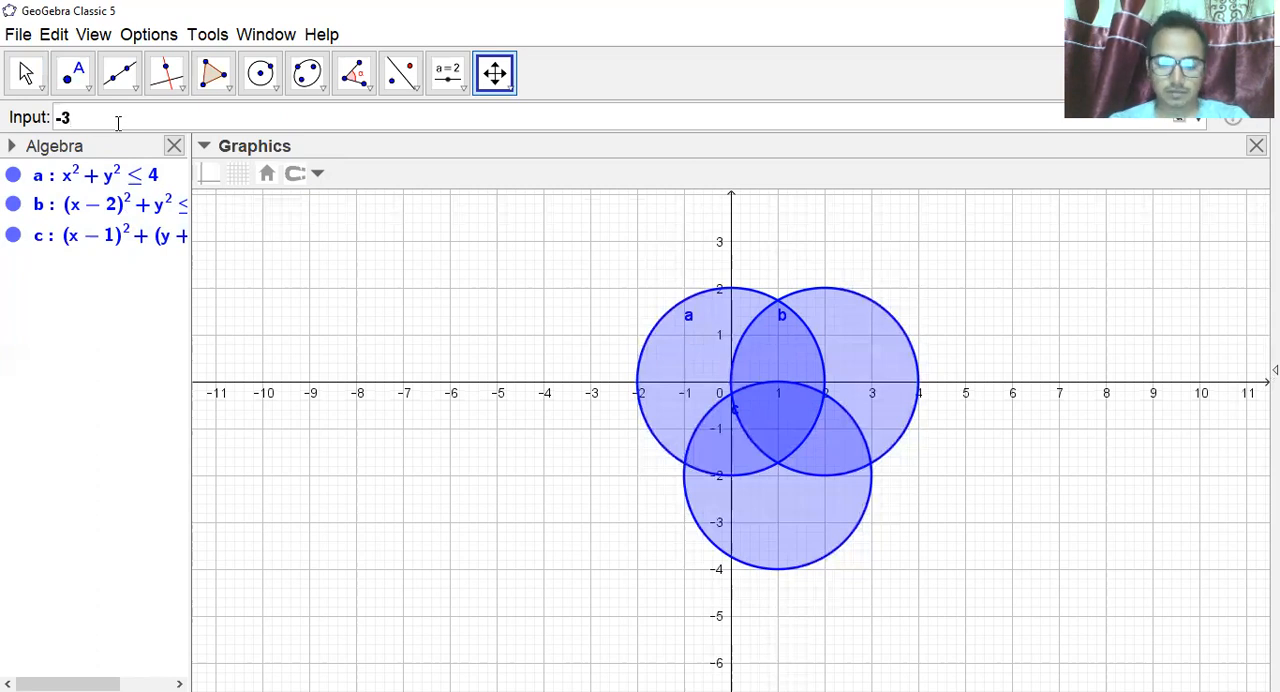
text(<=)
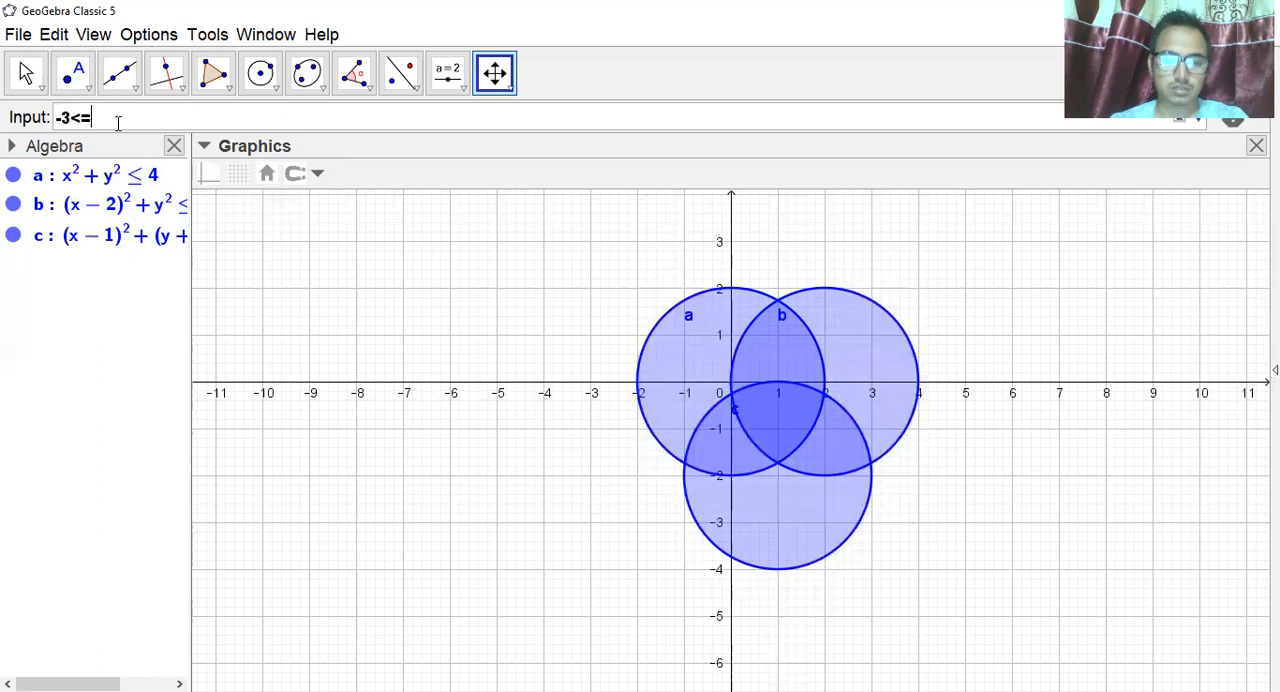
text(x<=)
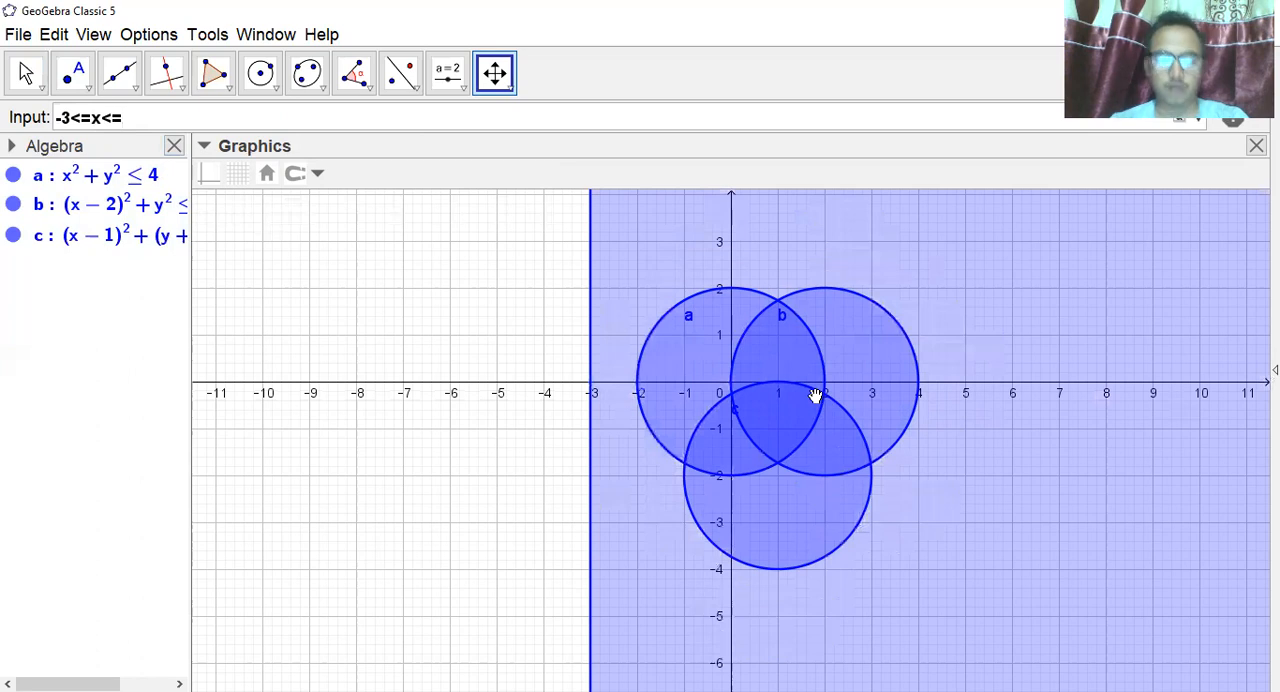
text(4.5)
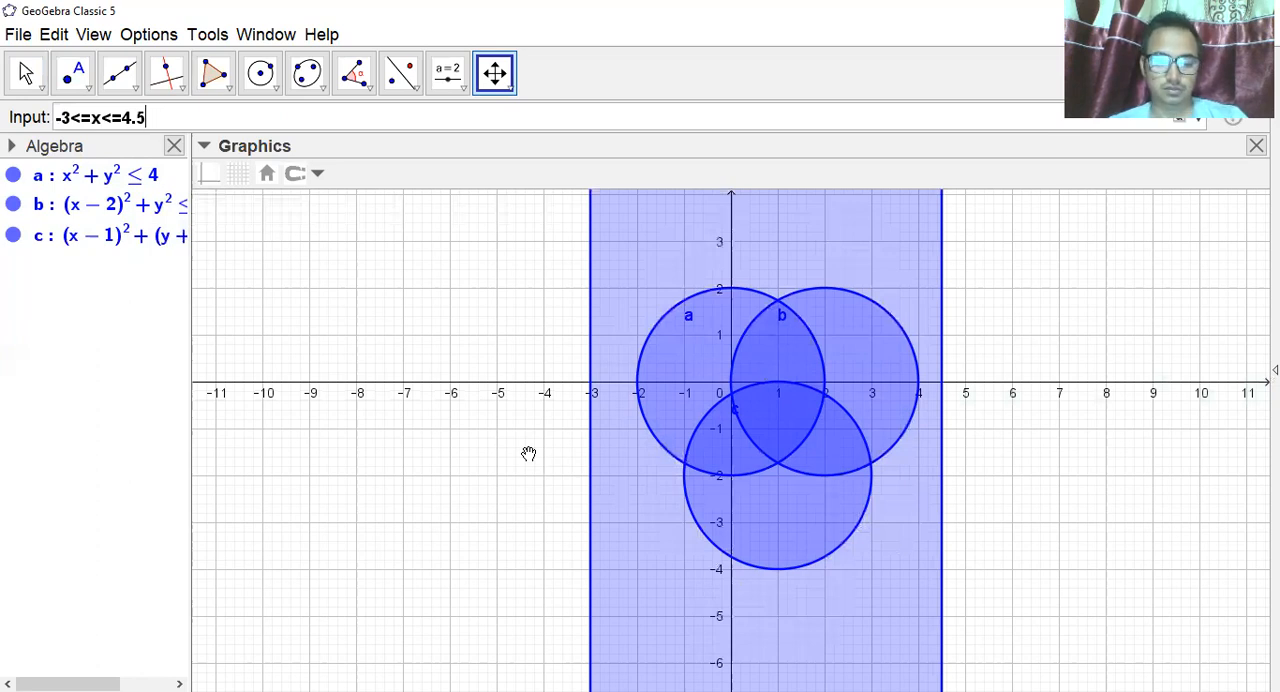
Extend the condition with &&-4.5<=y<=3 and plot the rectangular region around the three disks.
text(&&)
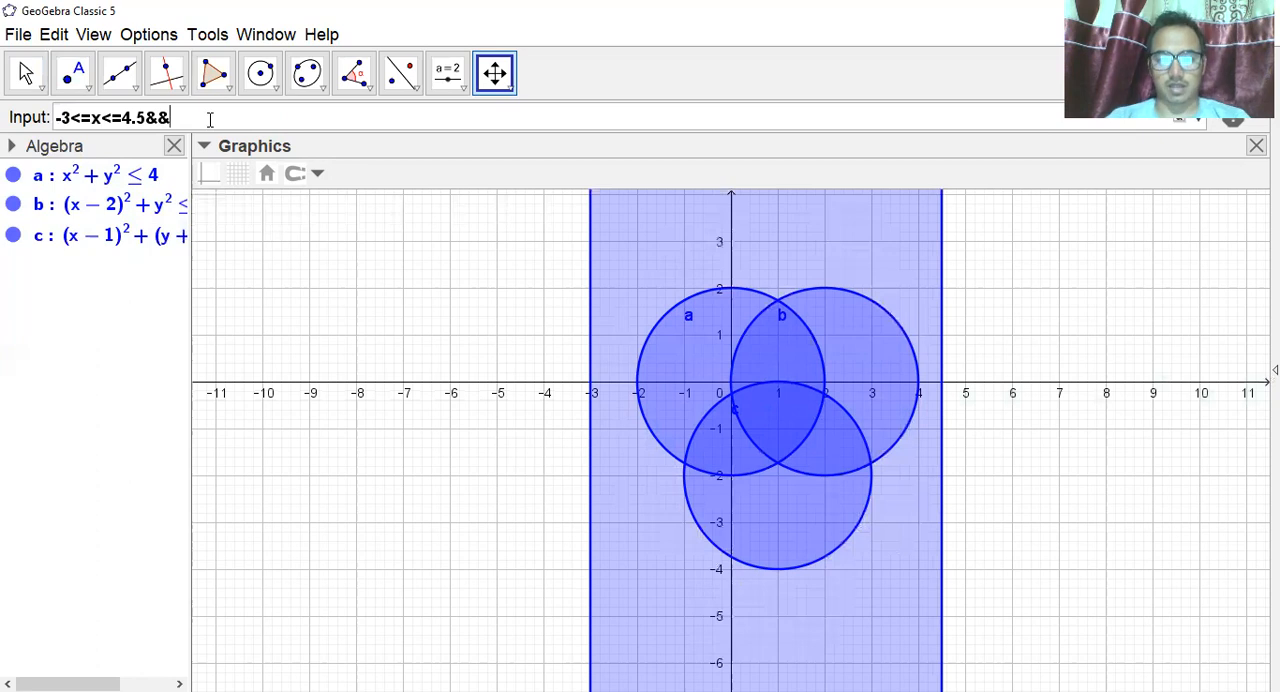
text(-4.5)
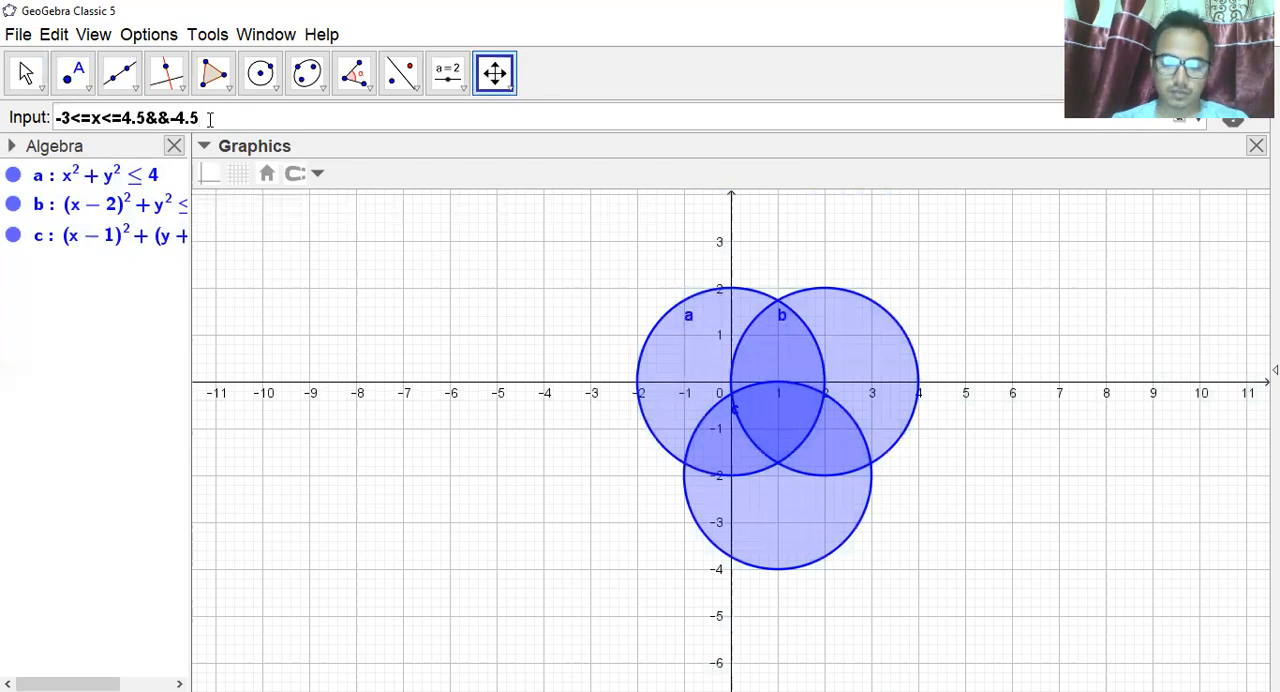
text(<=y)
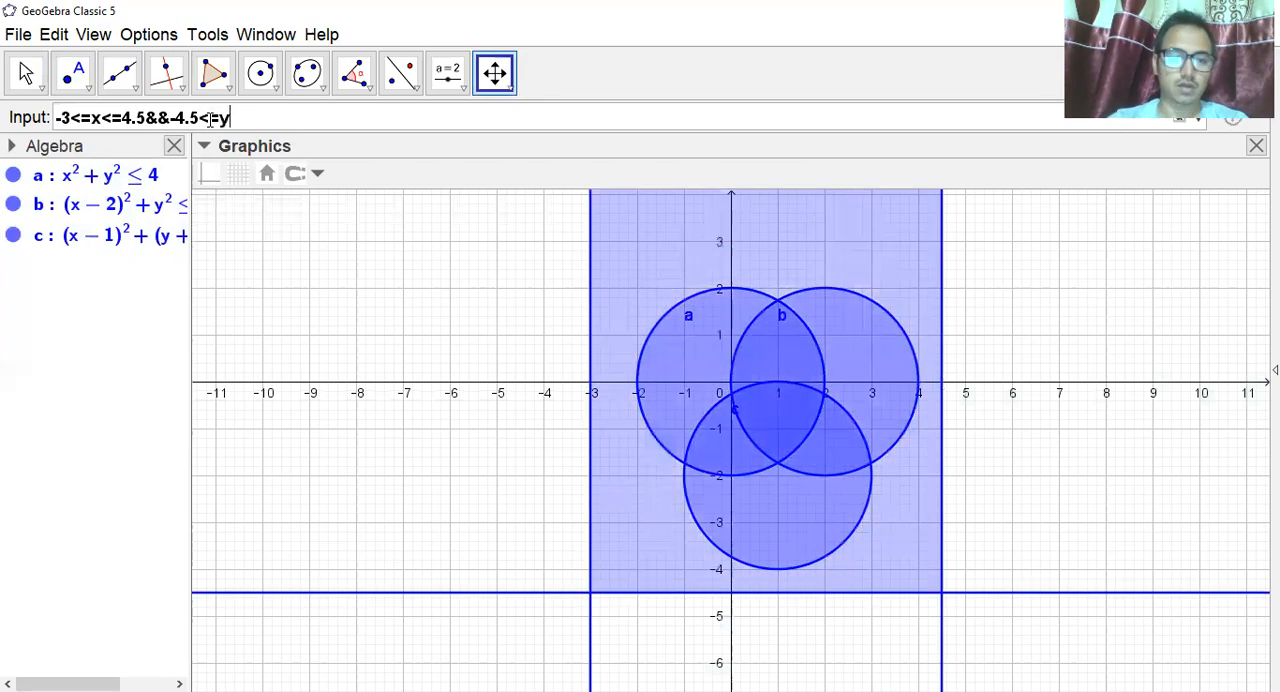
text(<=)
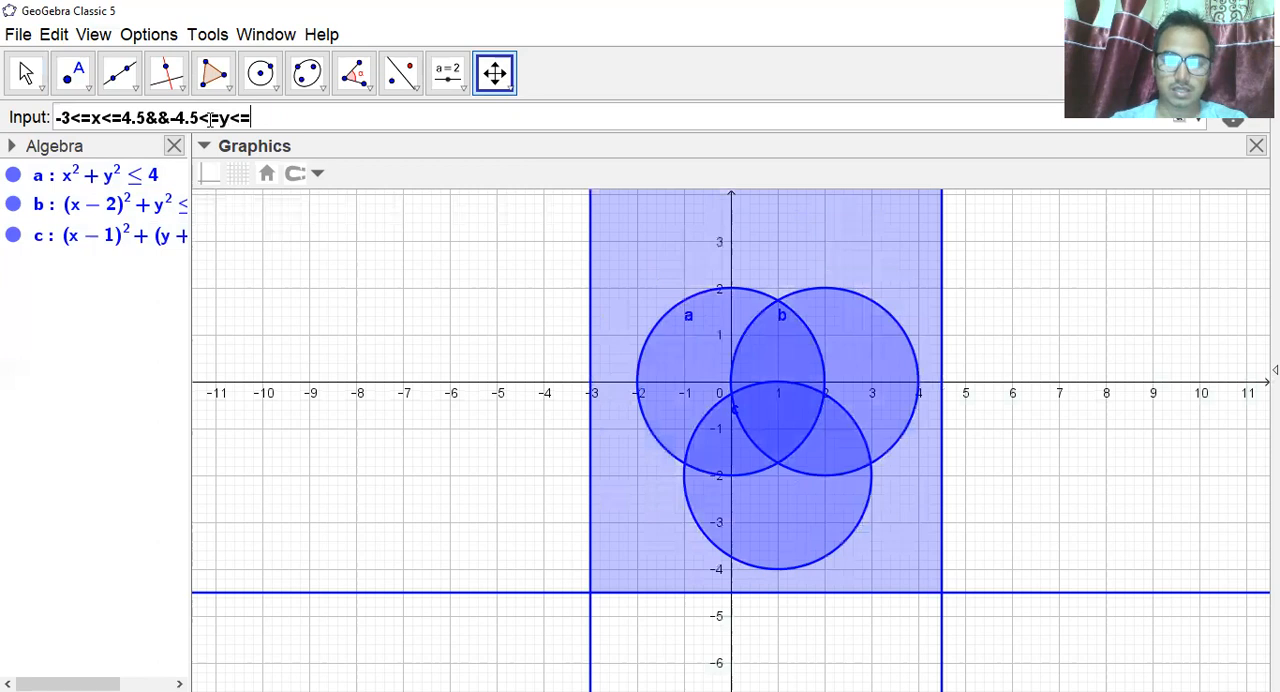
text(3)
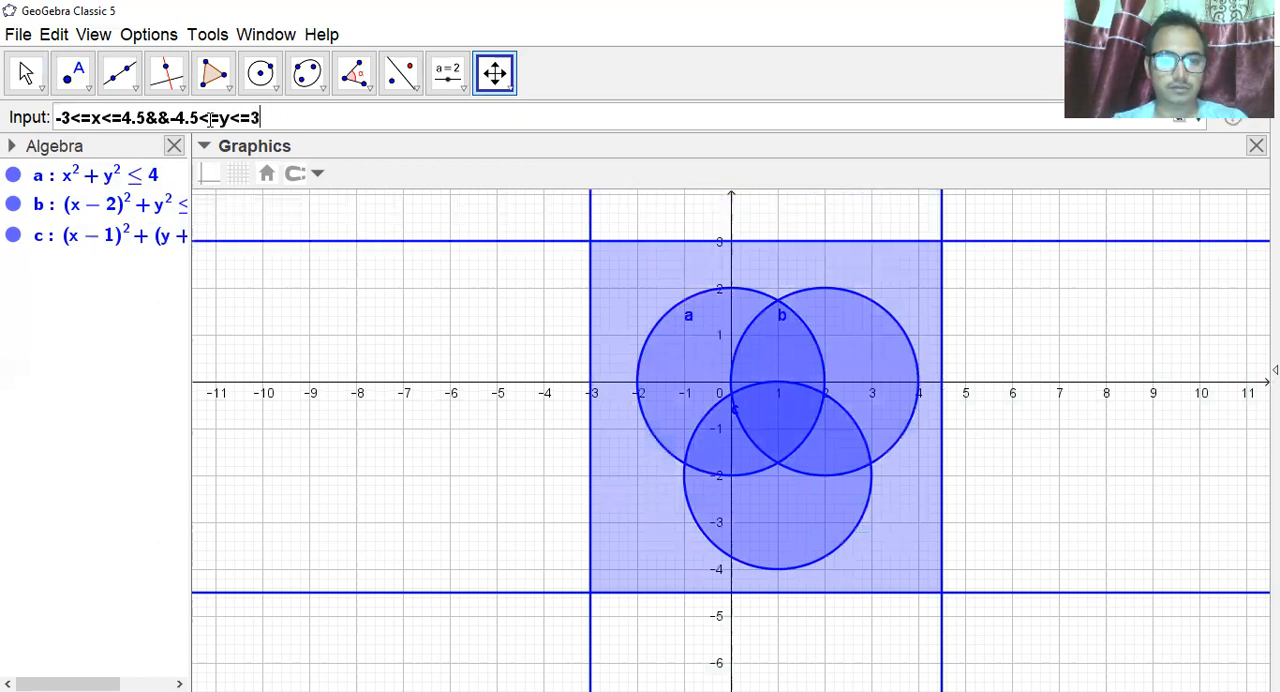
key(Return)
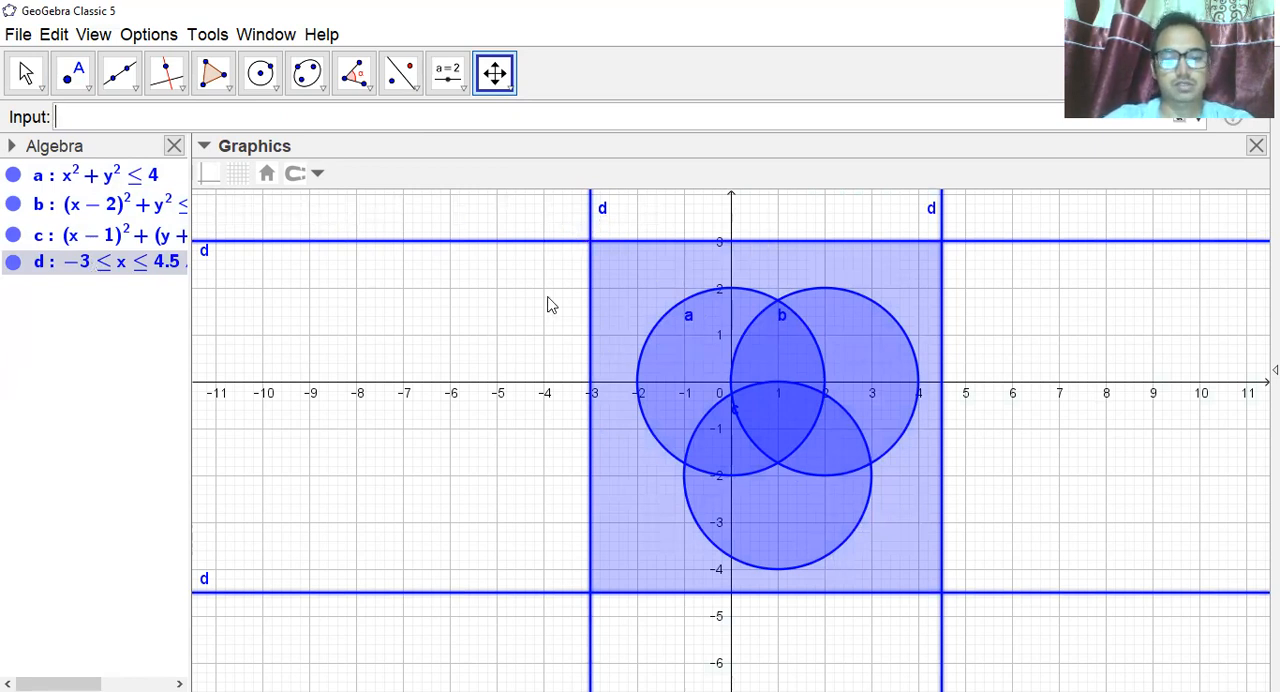
Select the rectangular region d and reduce its line thickness to the minimum so that its boundary lines disappear.
click(689, 324)
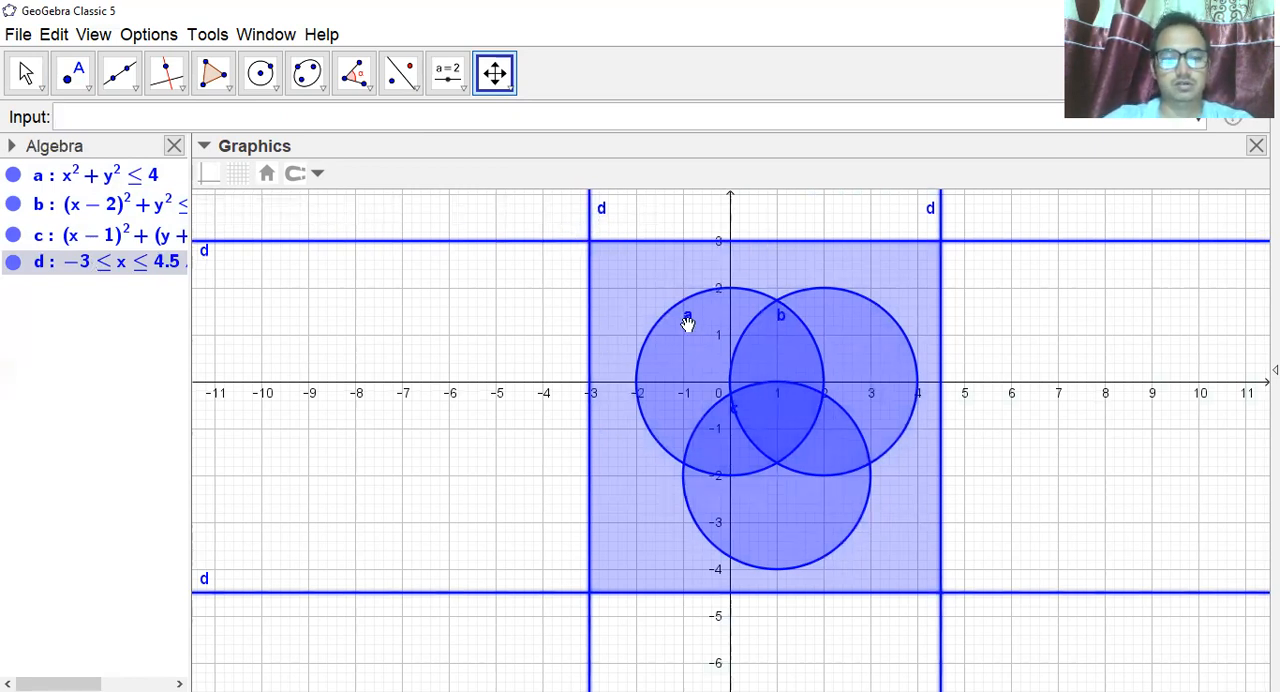
click(26, 75)
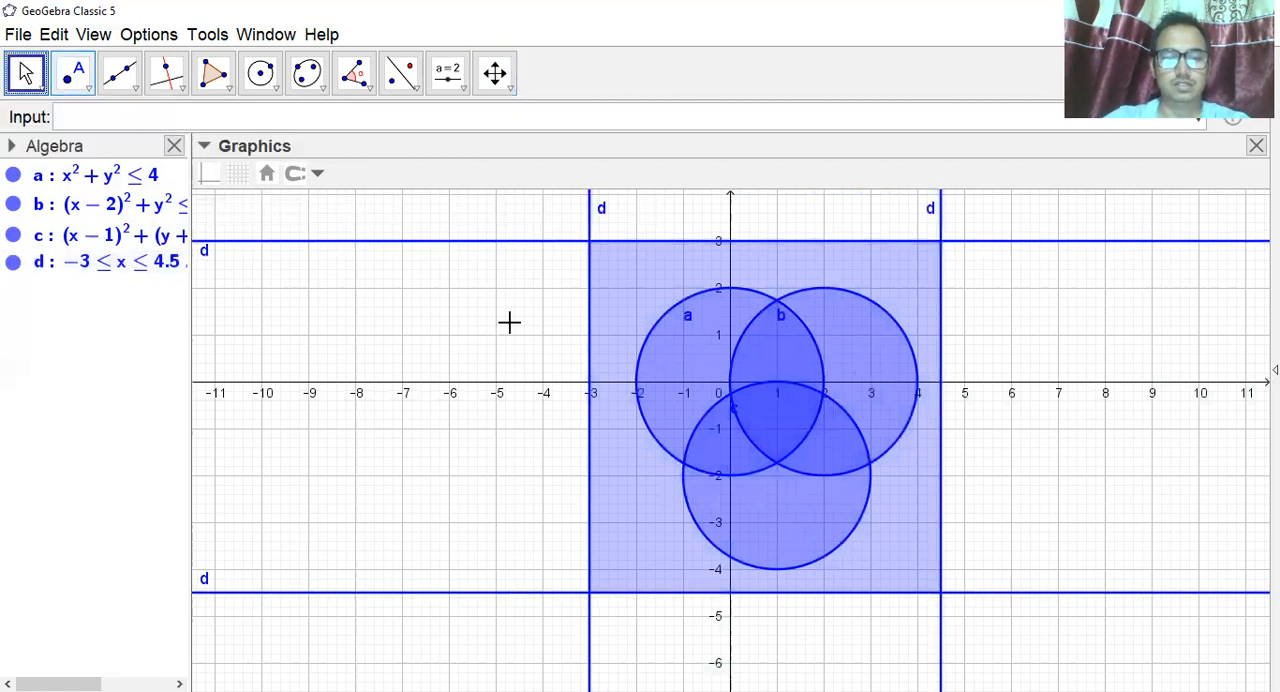
click(643, 310)
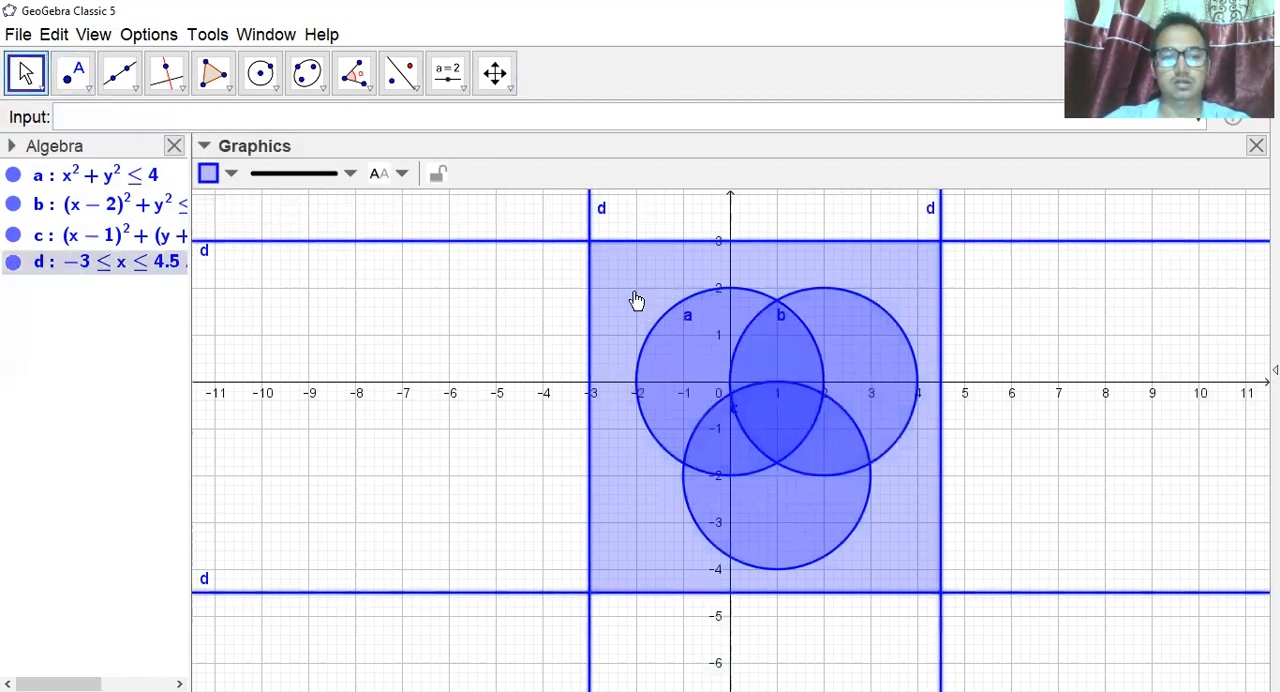
click(350, 176)
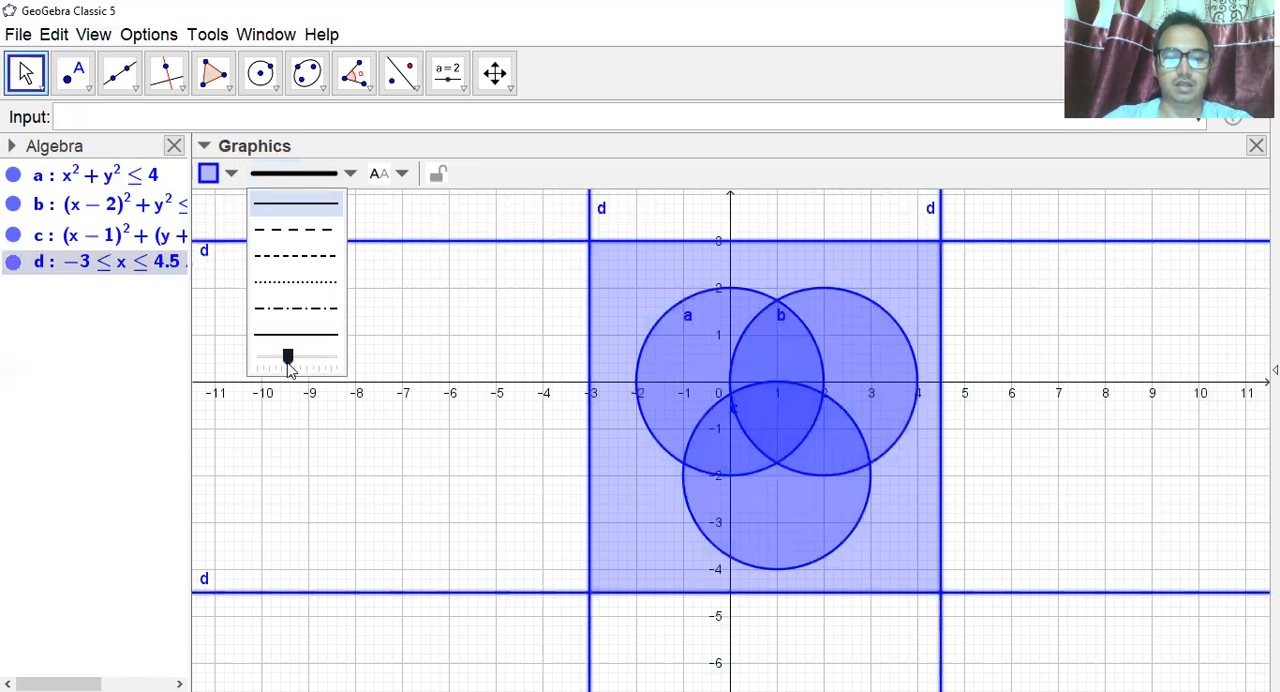
drag(290, 368, 258, 372)
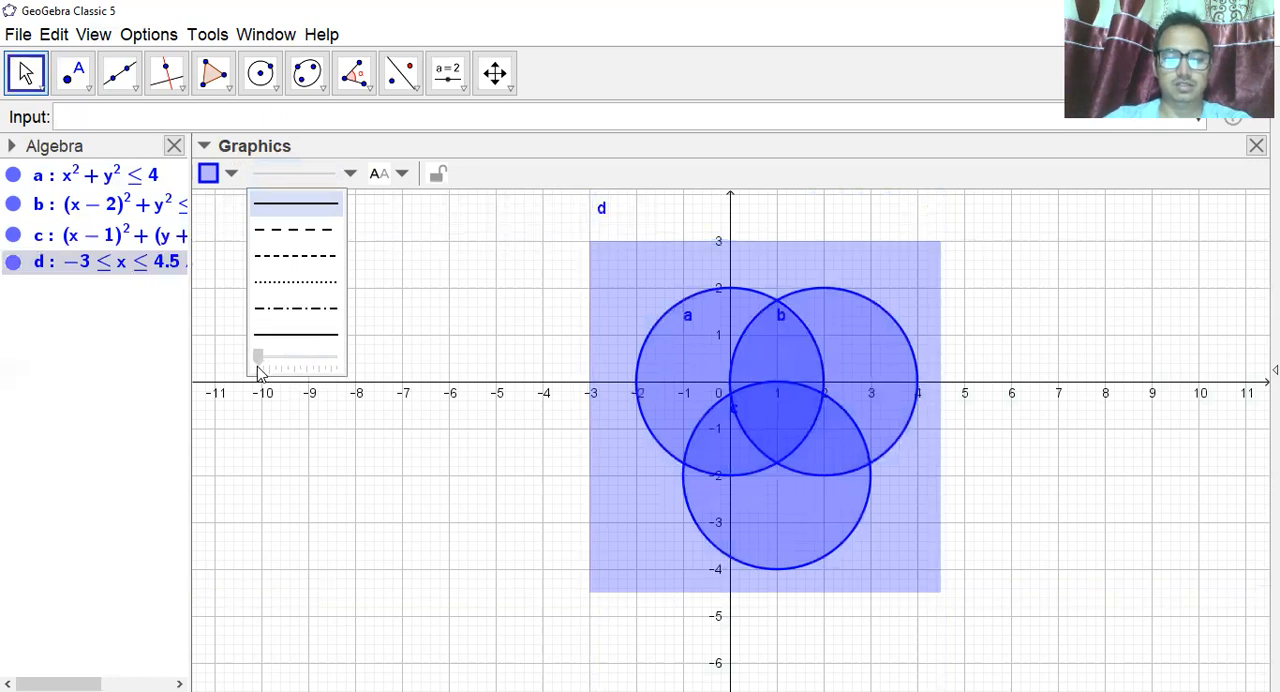
click(436, 502)
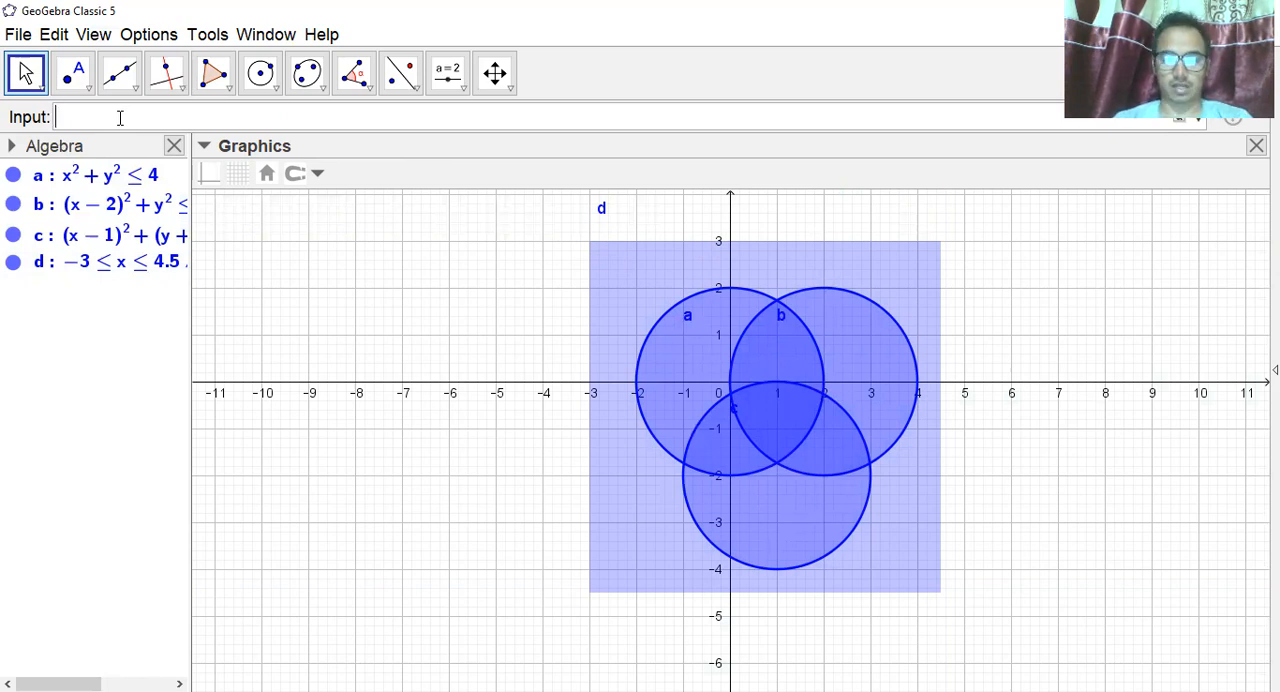
Write a0=a&&!b in the input bar for the part of disk a outside disk b.
text(a0=a)
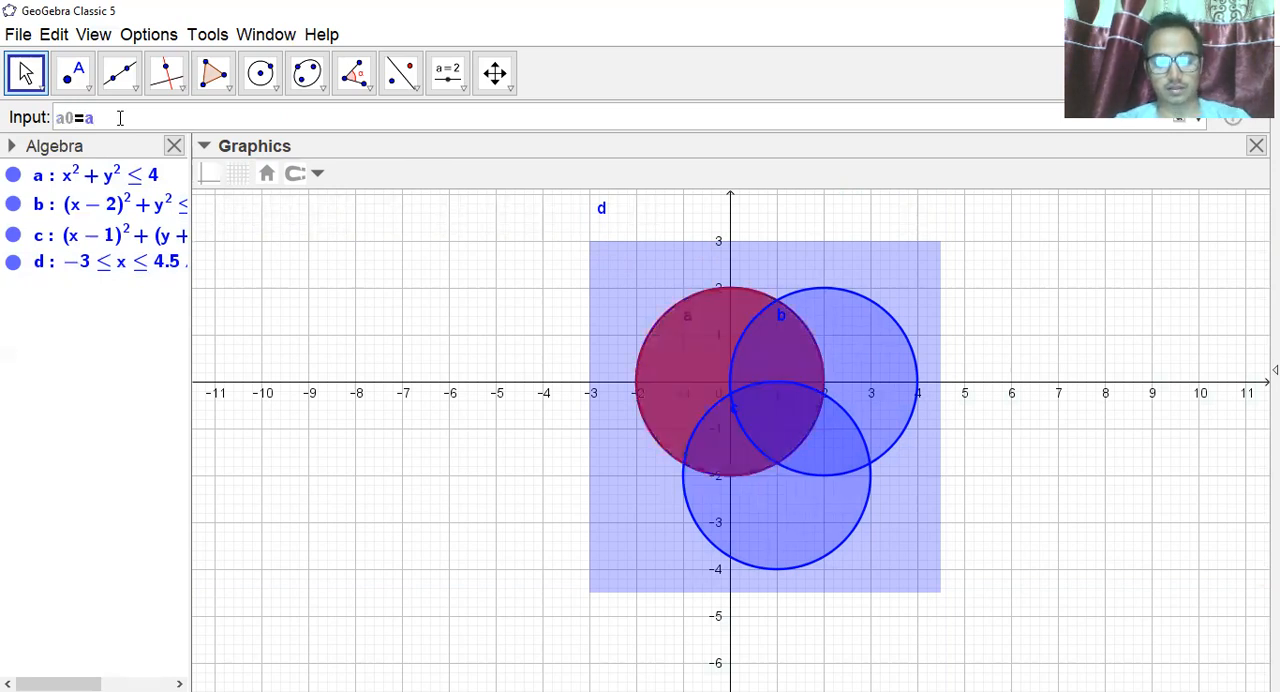
text($$)
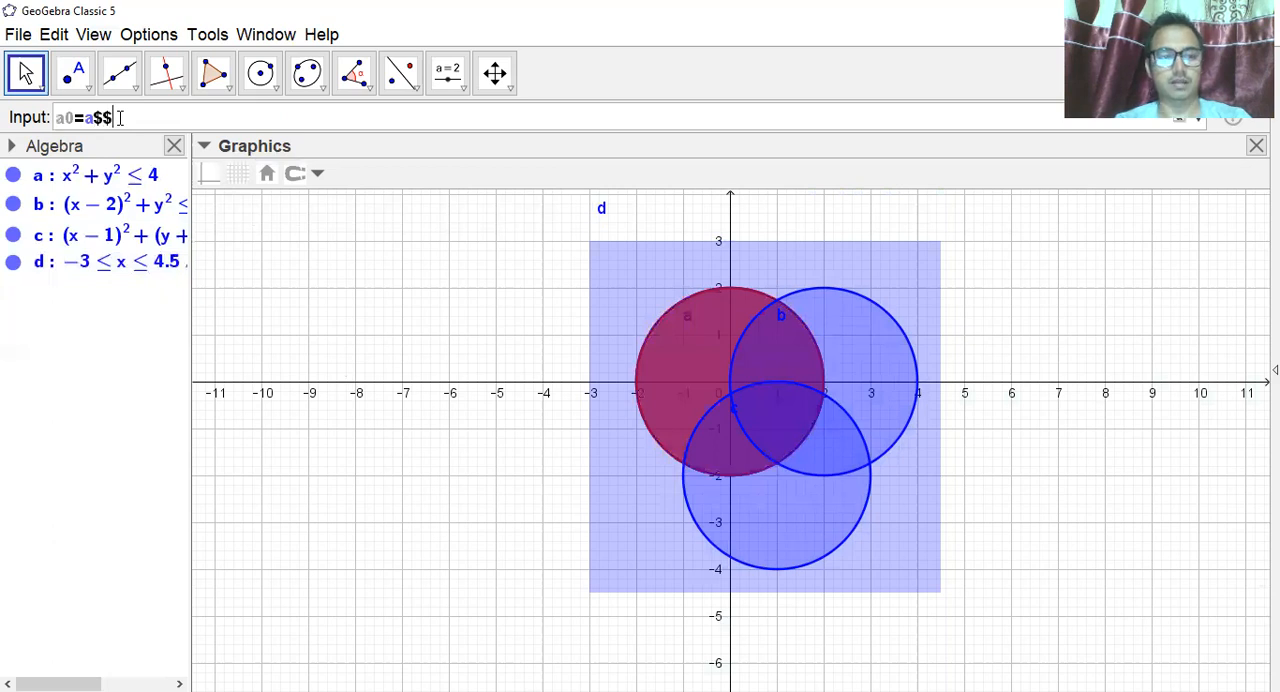
key(BackSpace)
key(BackSpace)
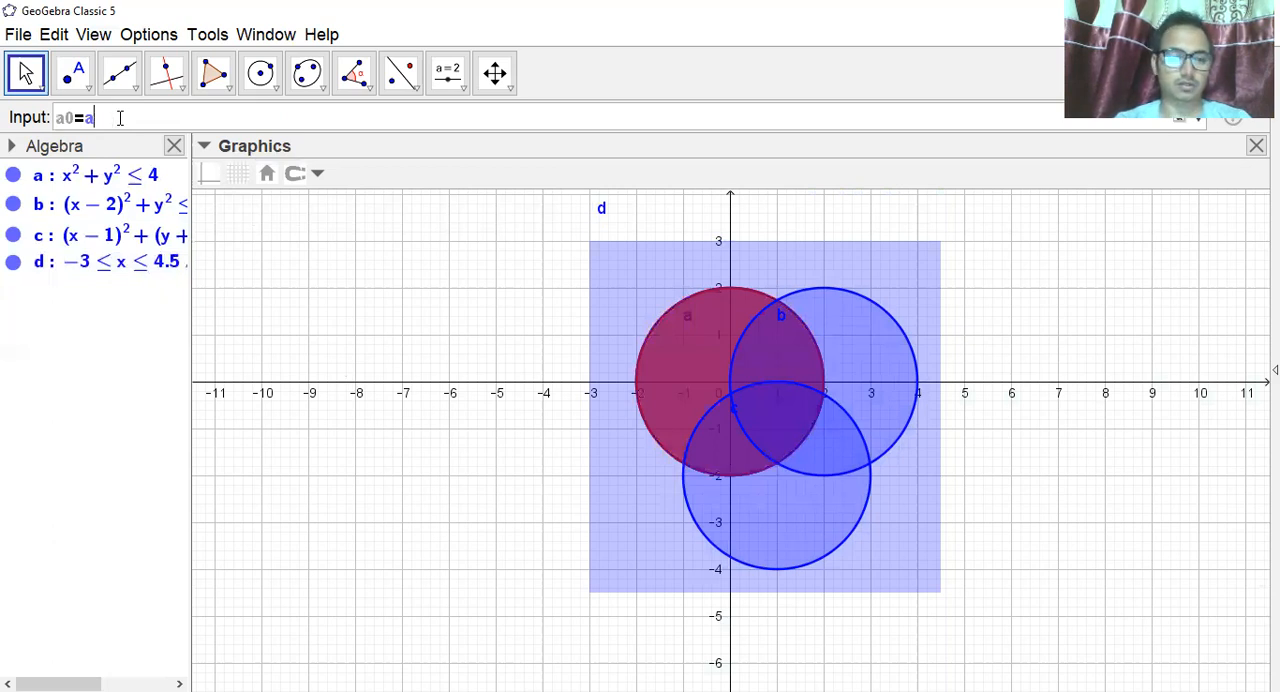
text(&&)
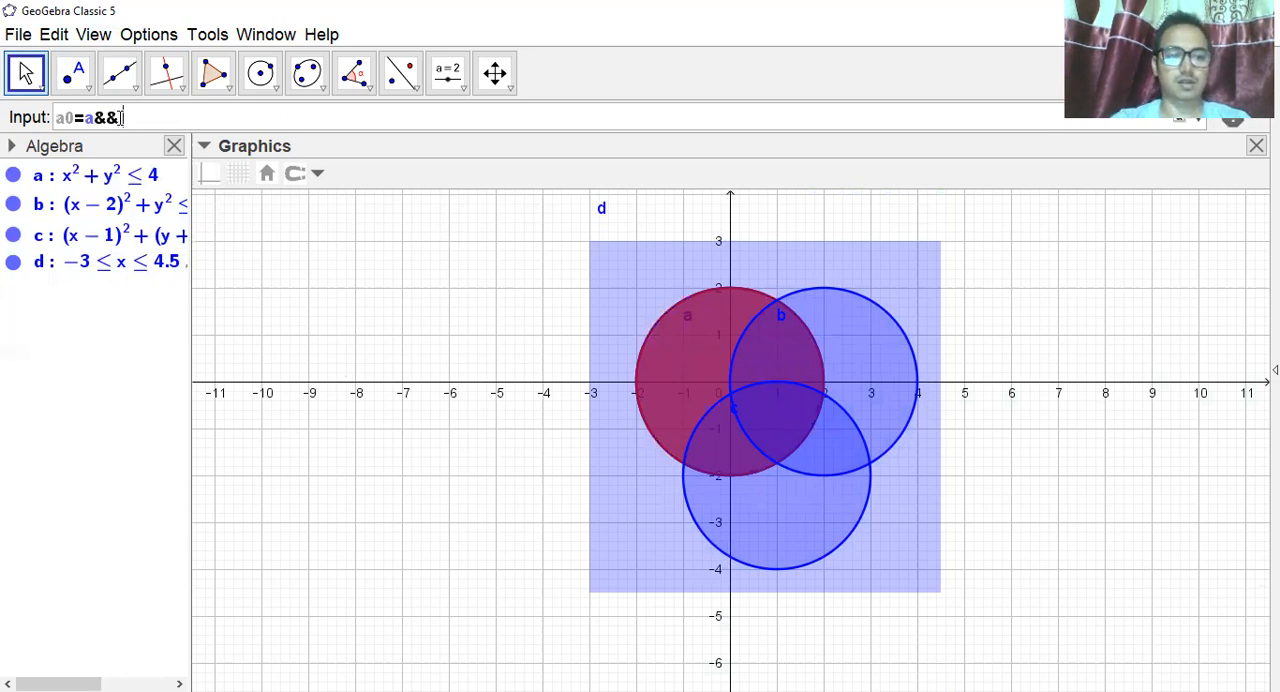
text(a)
key(BackSpace)
text(b)
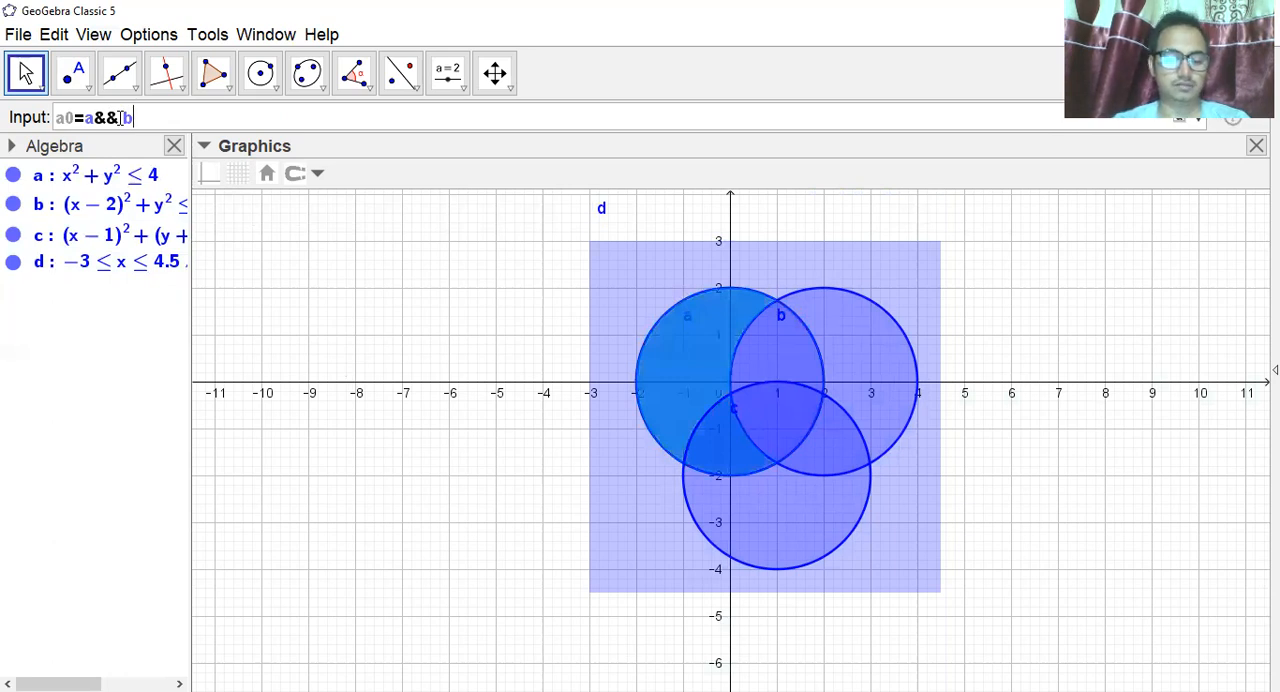
text(&&)
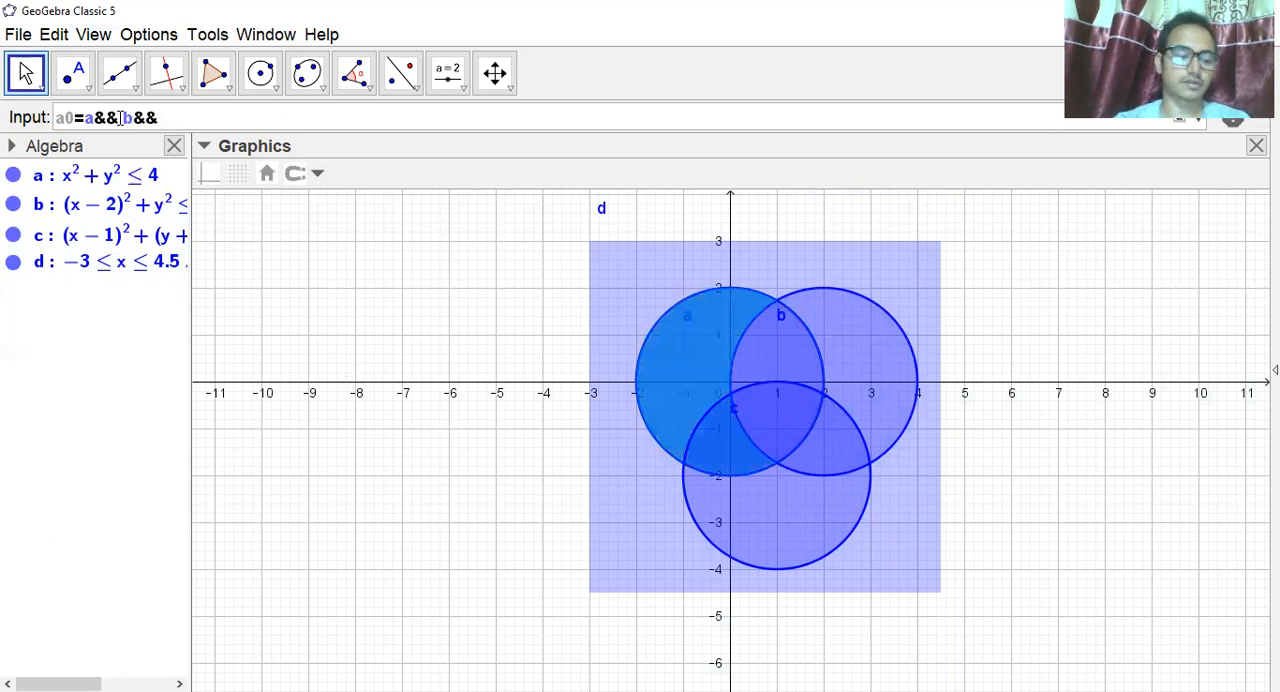
text(!c)
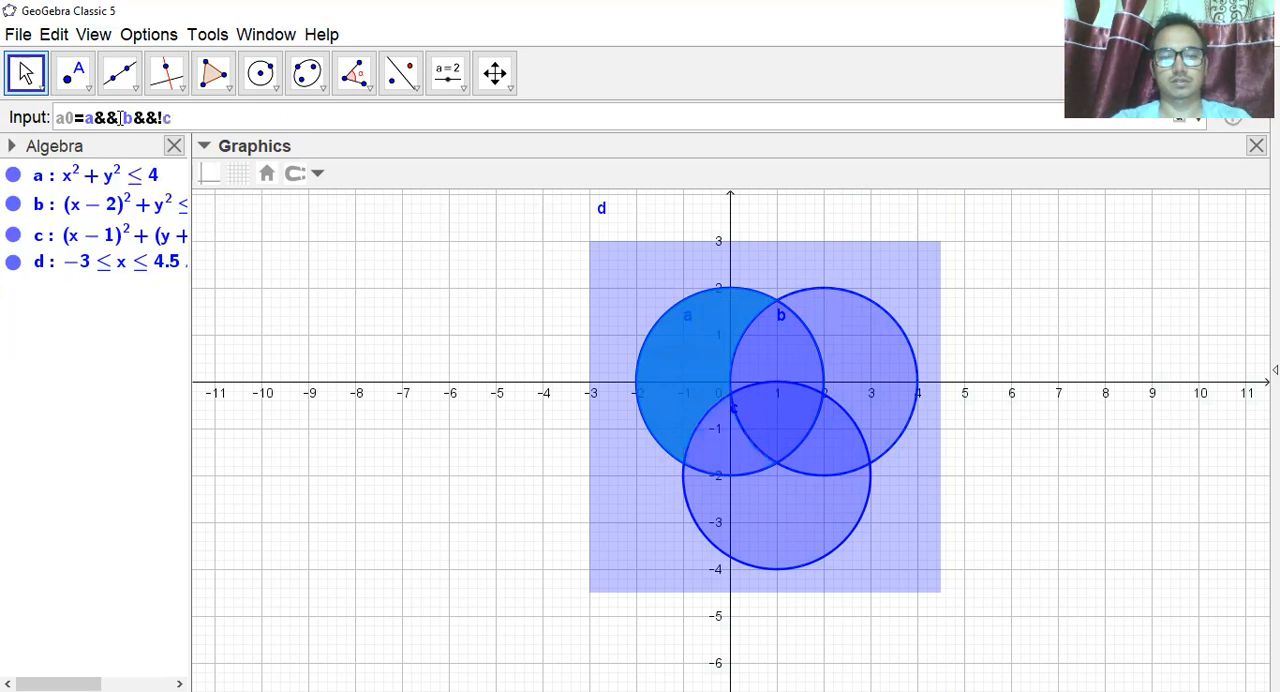
Complete the a0 definition with &&!c, plot the region, and color it red.
key(Return)
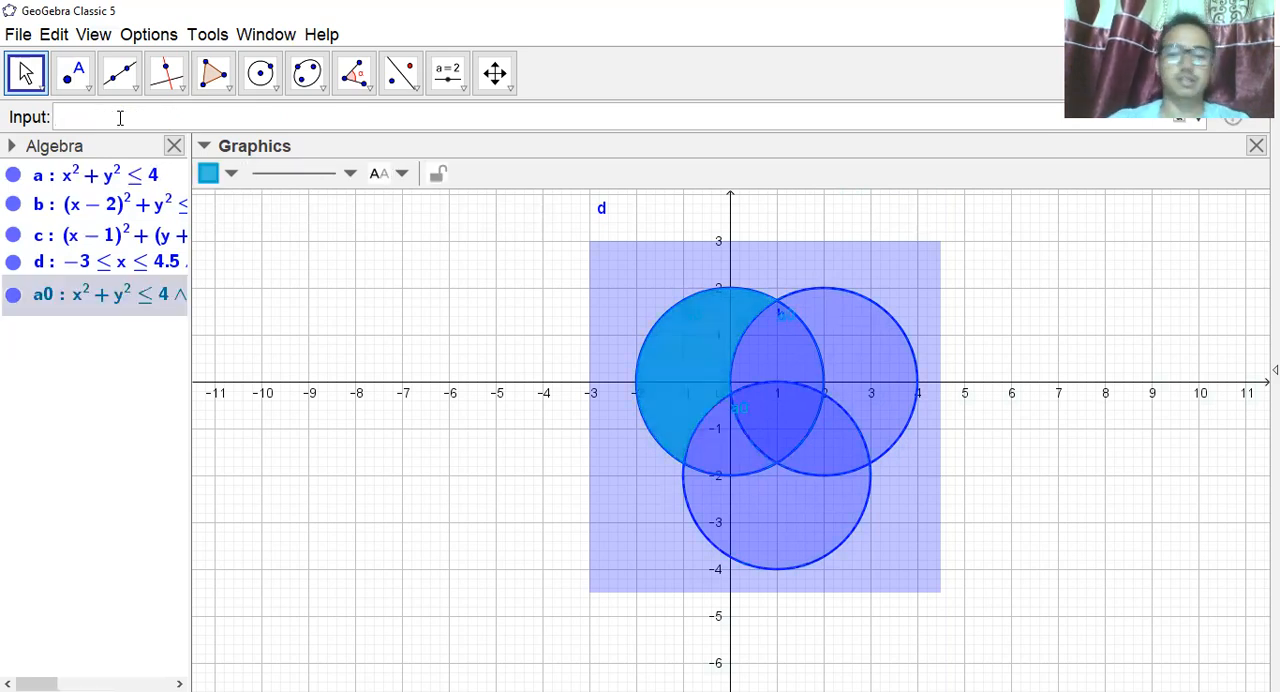
click(230, 175)
click(209, 204)
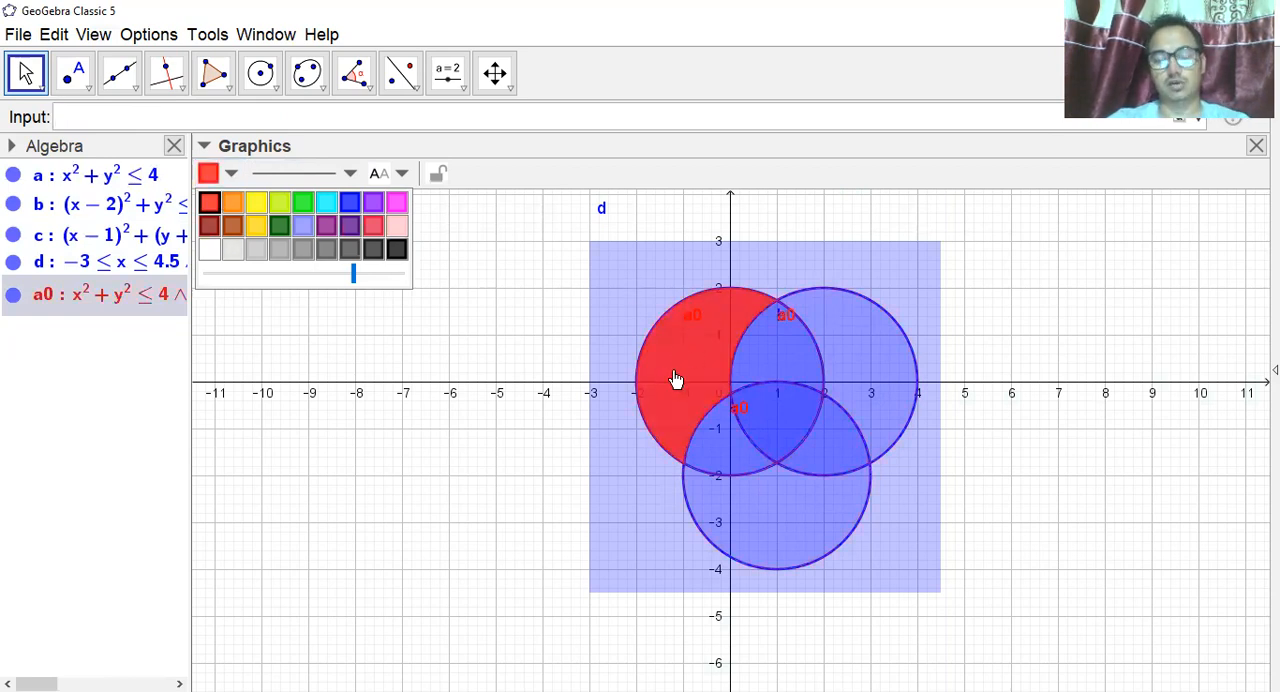
Write b0=b&&!a in the input bar for the part of disk b outside disk a.
click(120, 117)
text(b)
text(a)
key(BackSpace)
text(0)
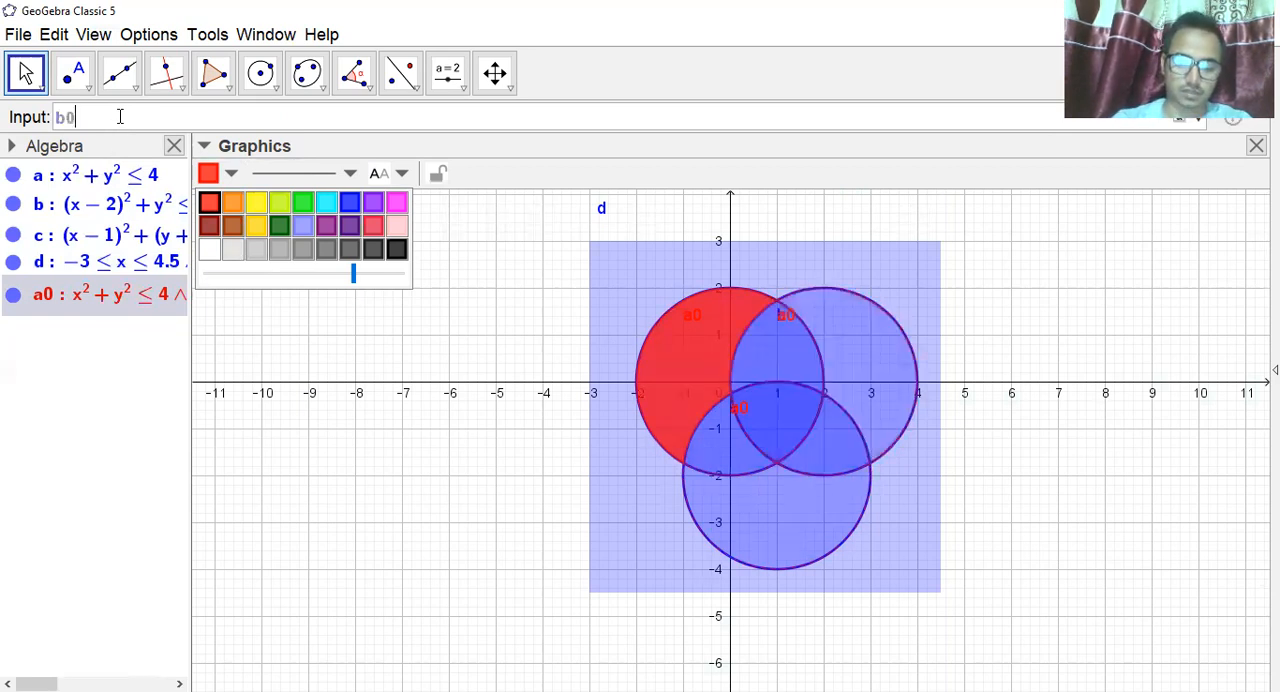
text(=b$)
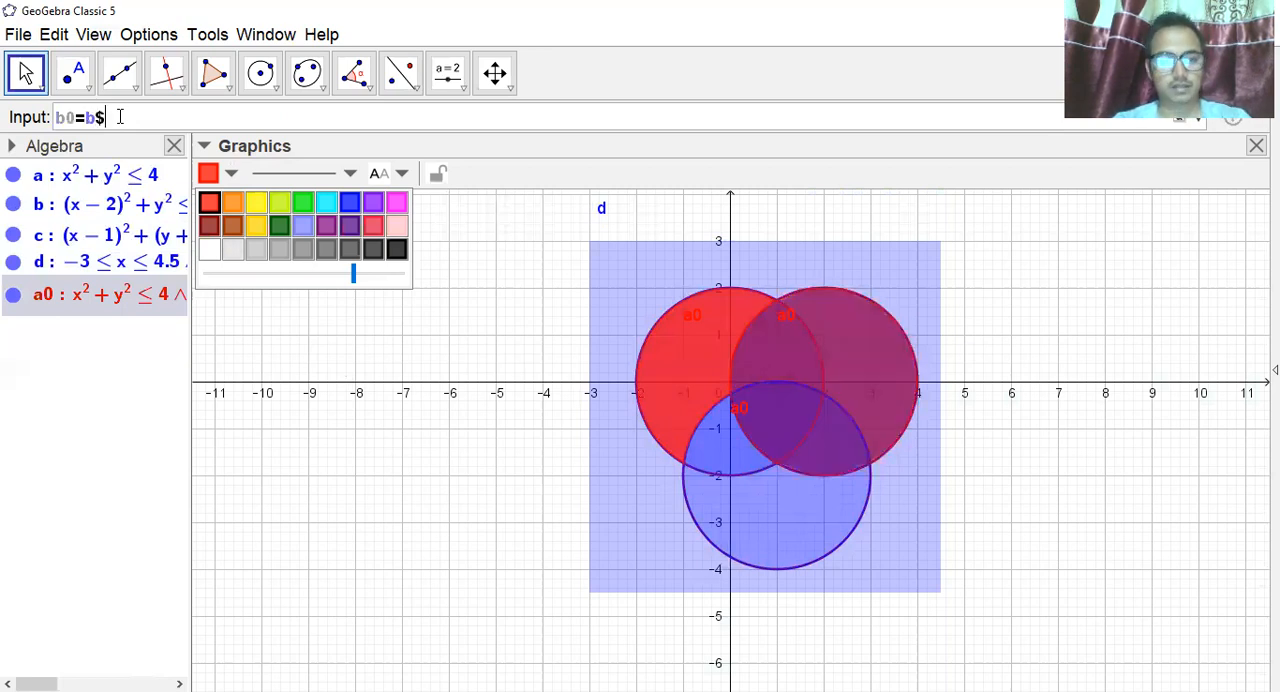
key(BackSpace)
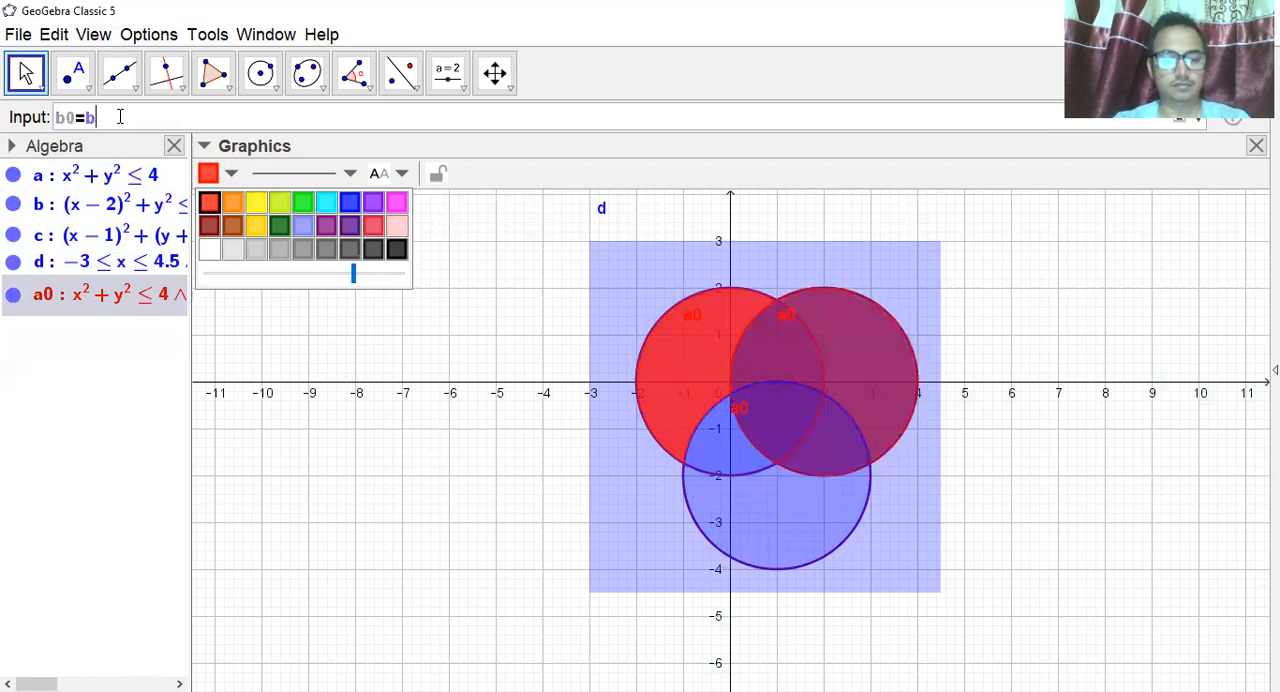
text(&&)
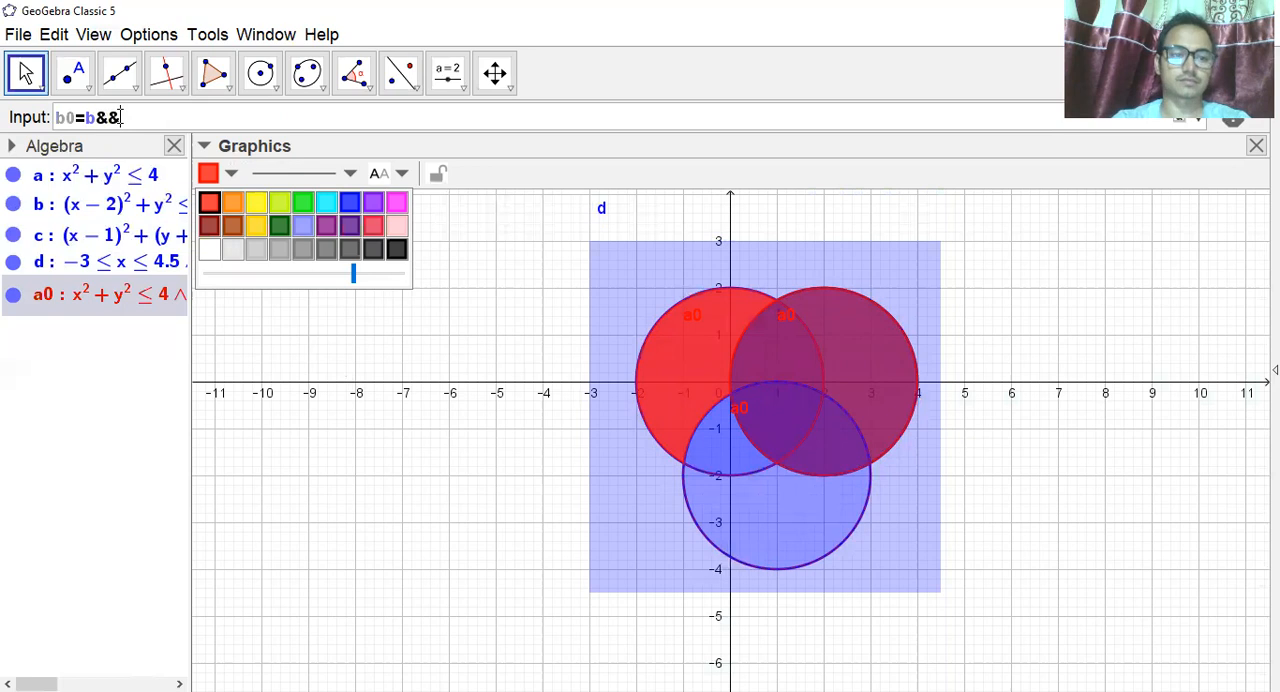
text(a)
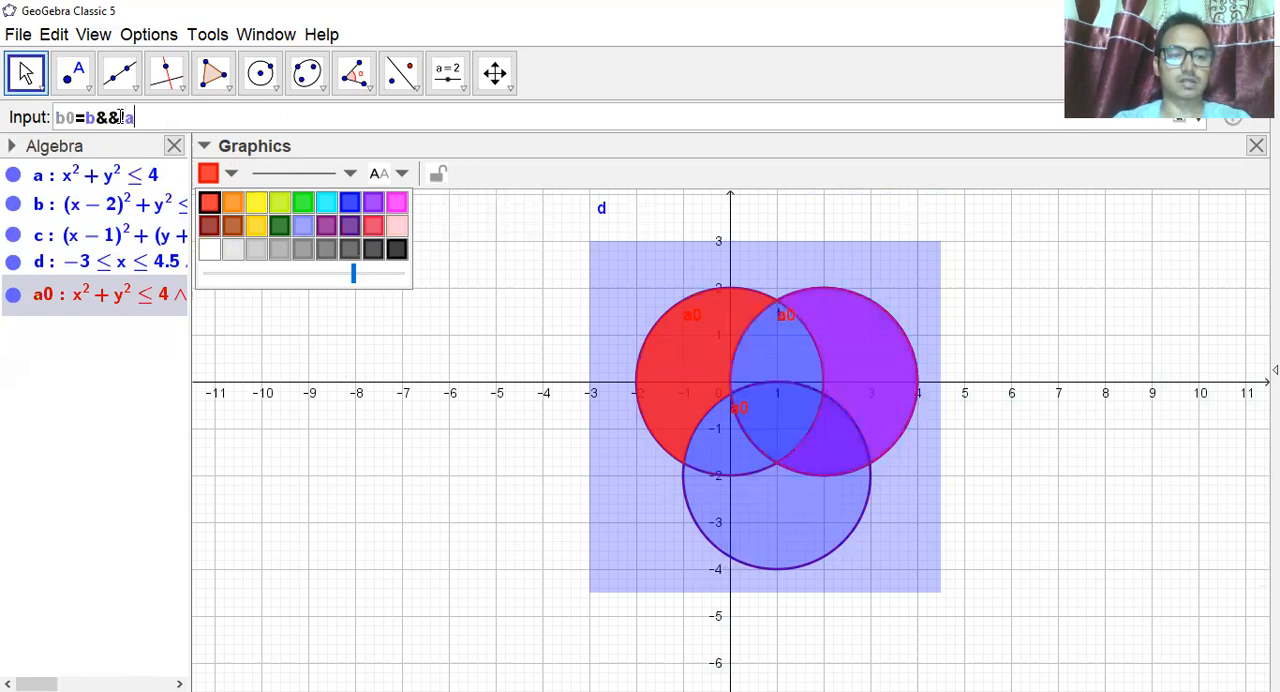
click(120, 117)
text(!a)
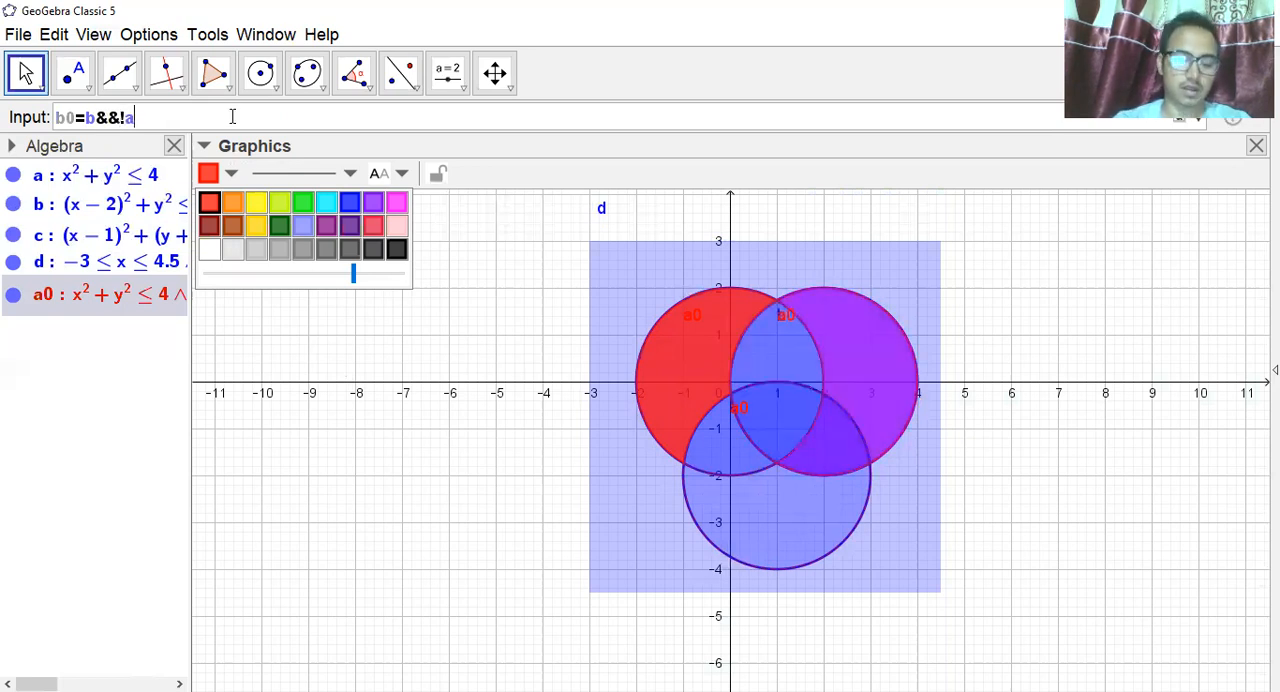
text(&&!c)
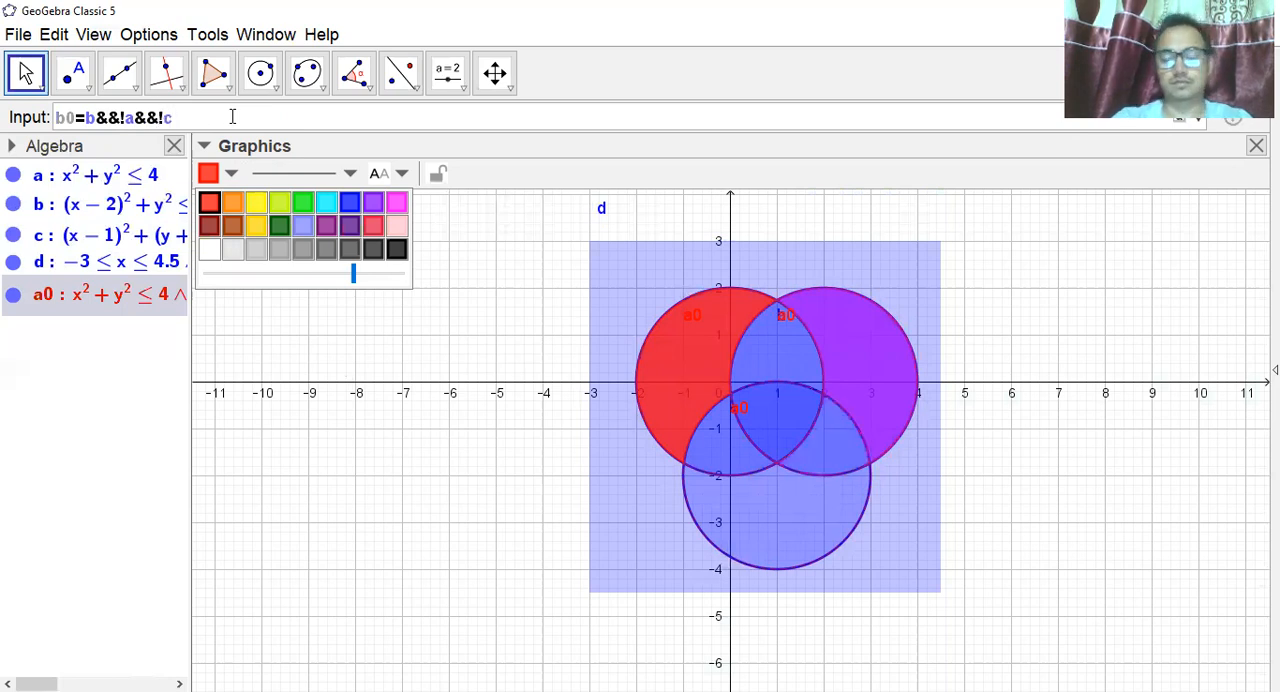
Complete the b0 definition with &&!c and plot the region.
key(Return)
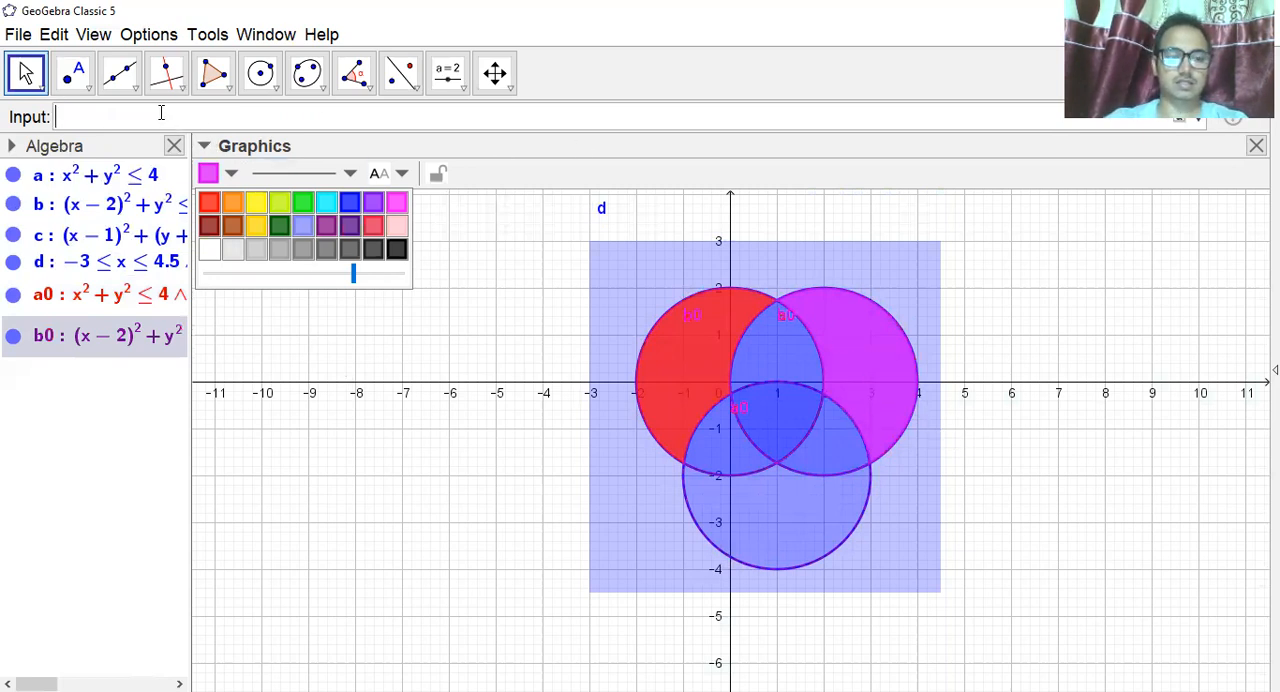
Define c0=c&&!a&&!b and plot the part of disk c outside disks a and b.
text(c)
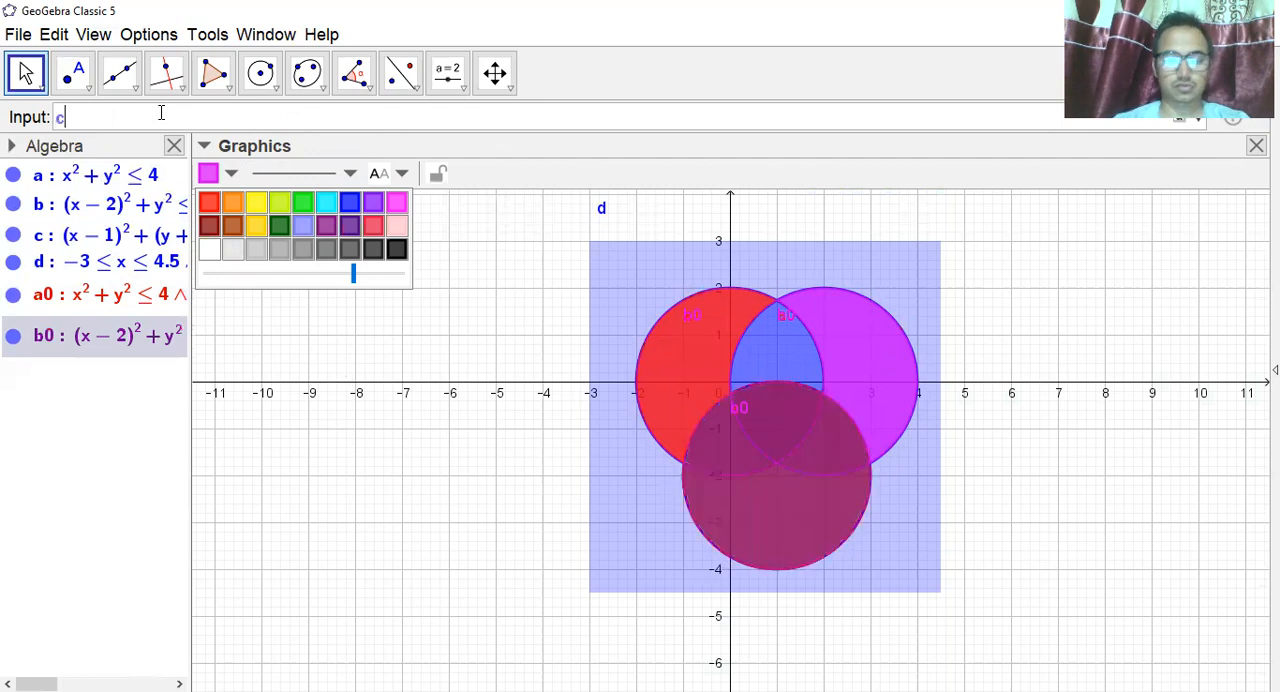
text(0)
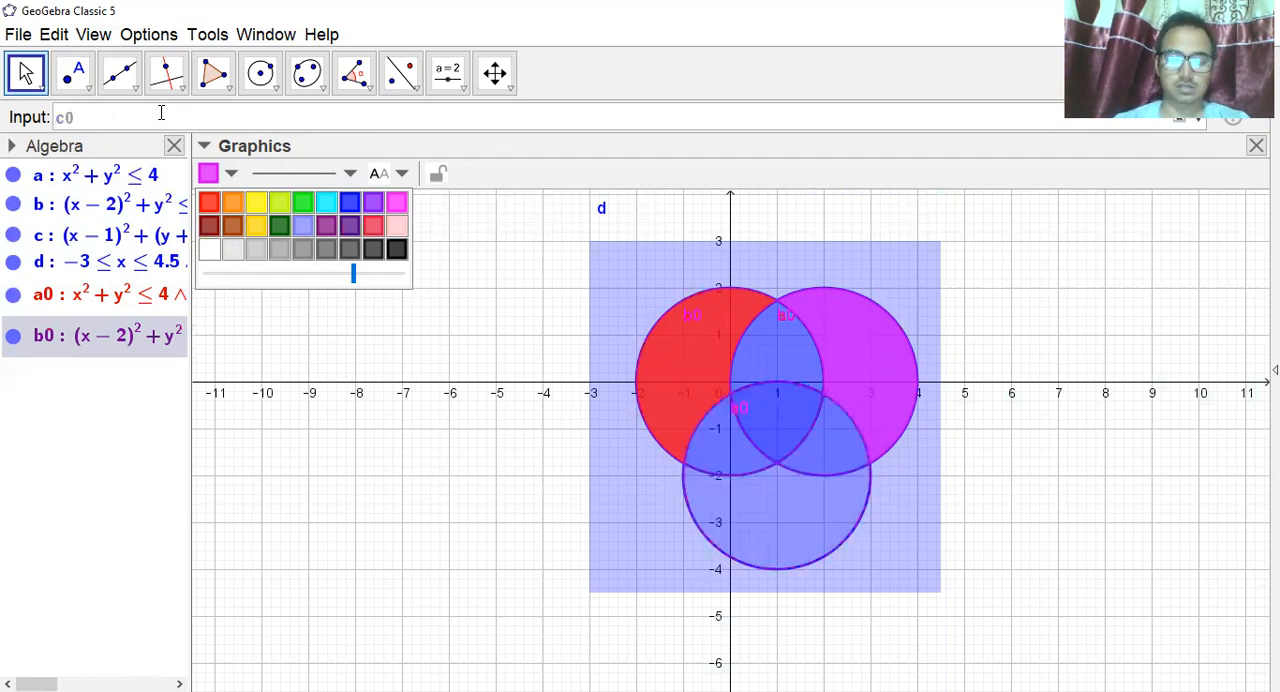
text(=c)
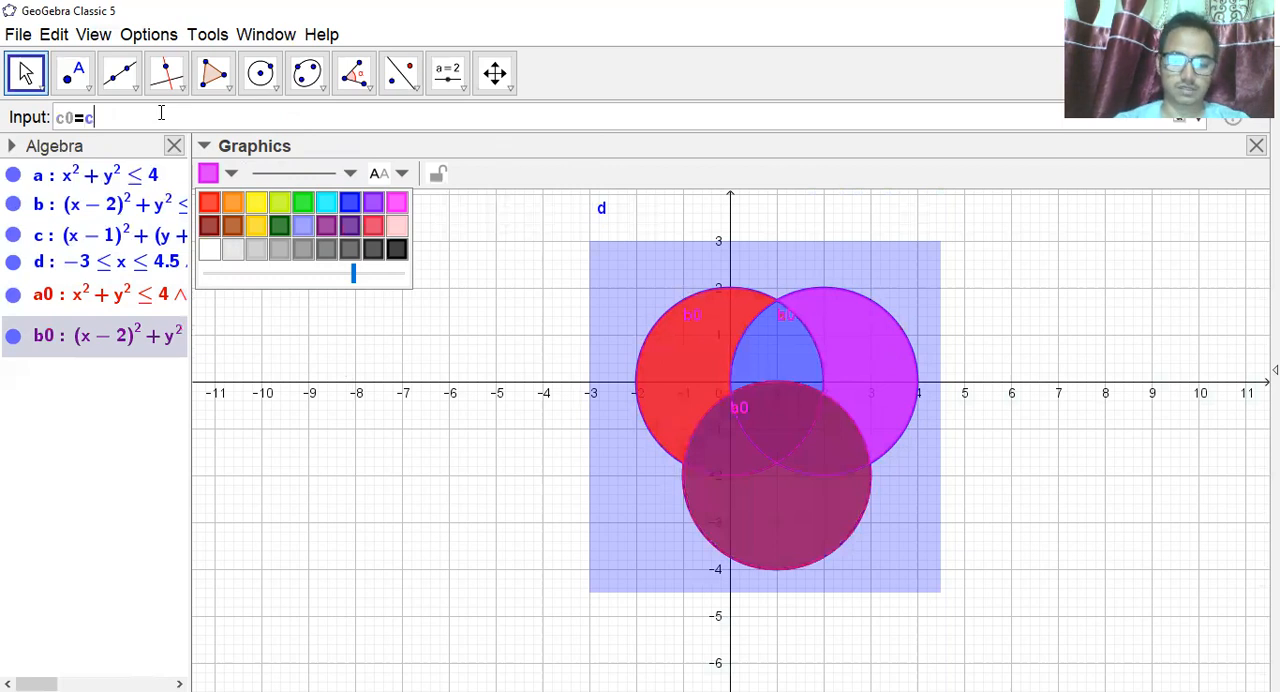
text(&&!a)
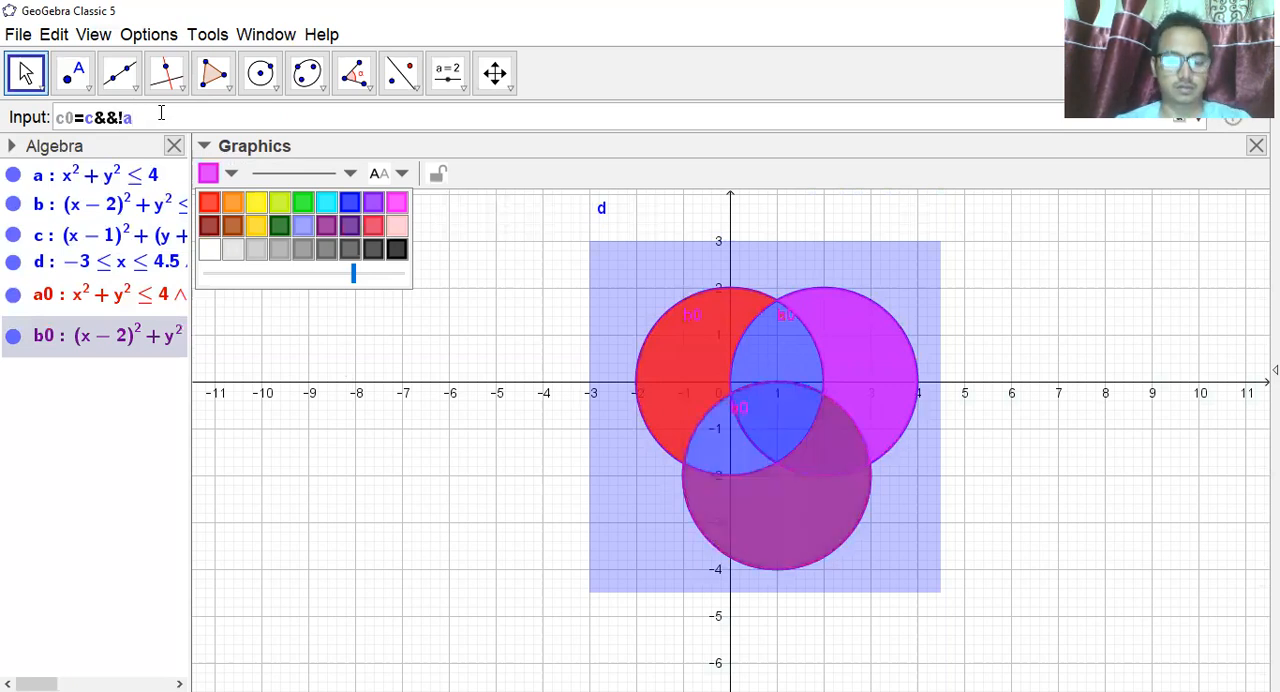
text(&&)
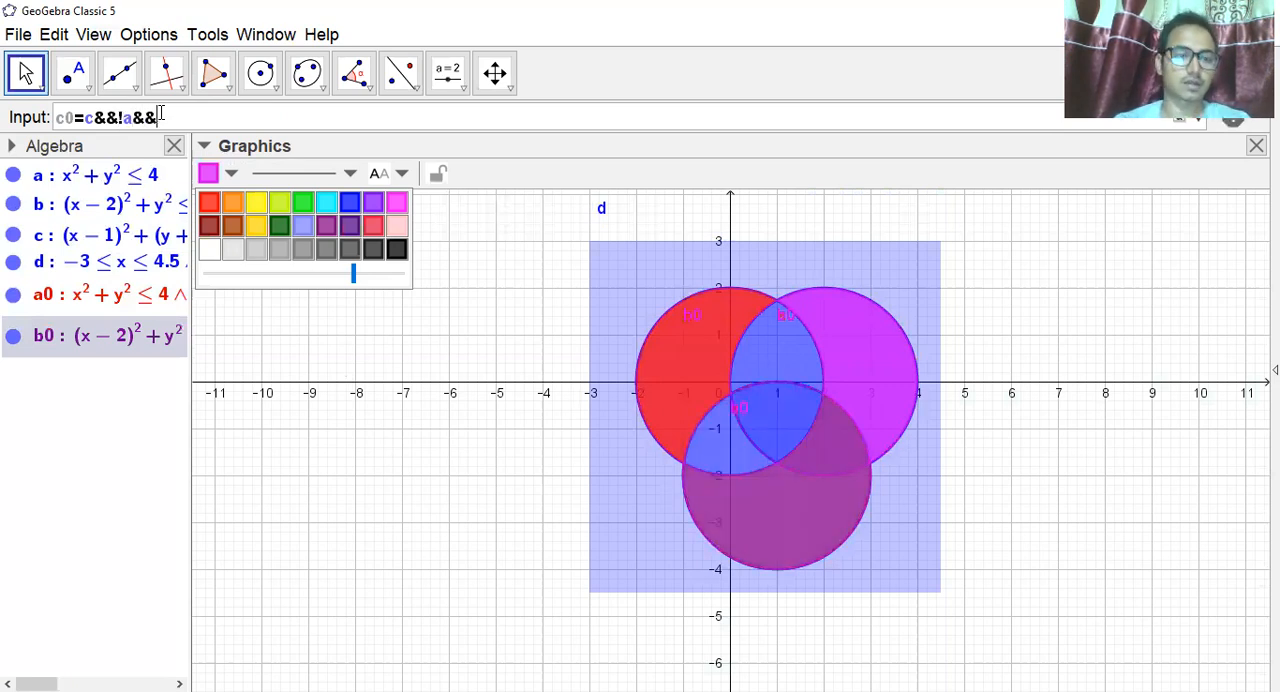
text(!b)
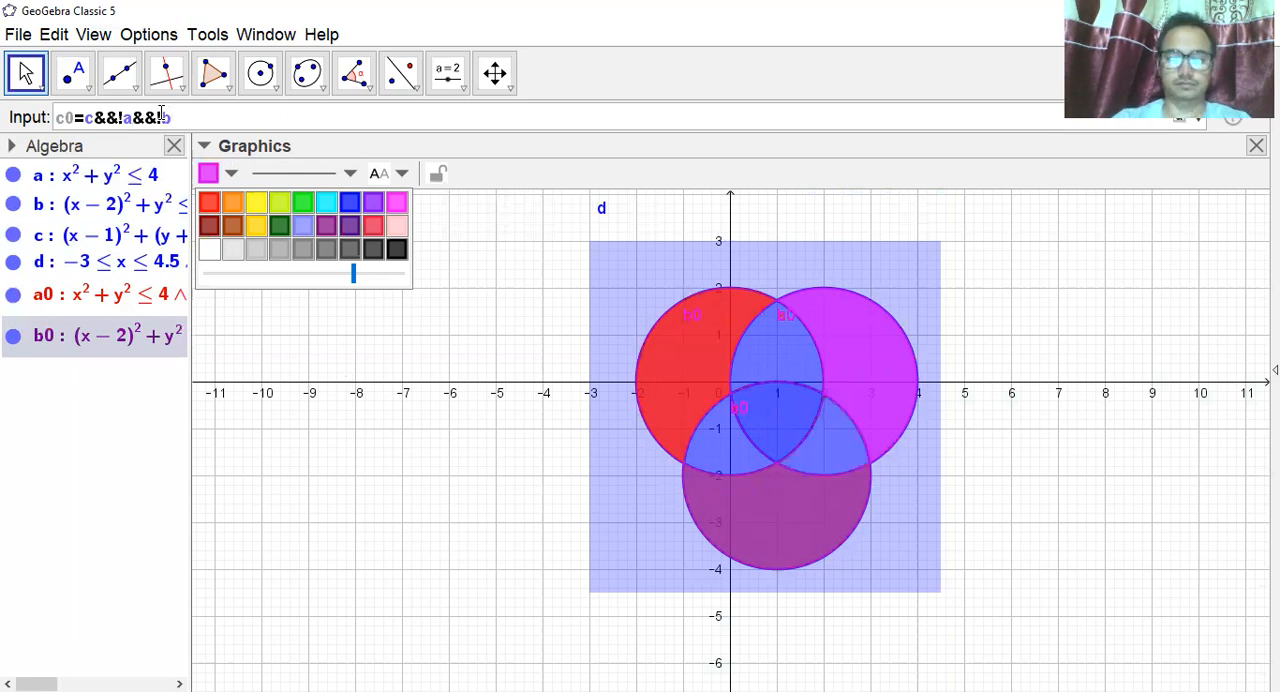
key(Return)
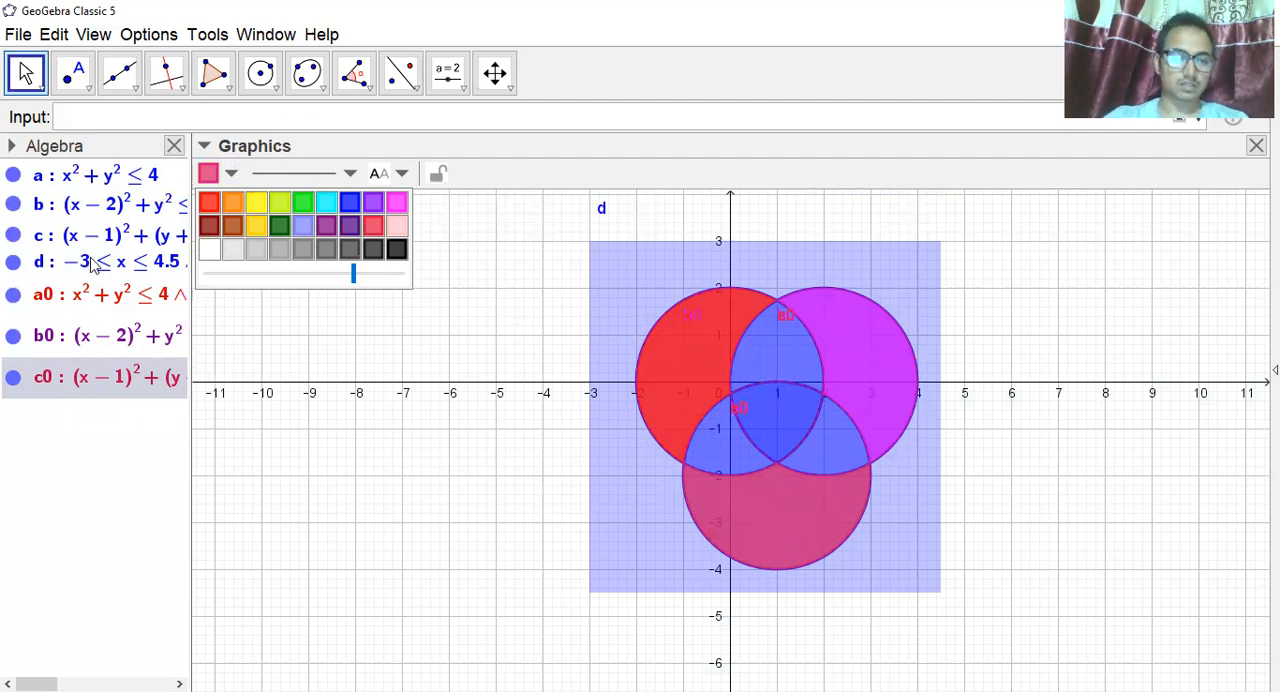
click(122, 115)
text(ab)
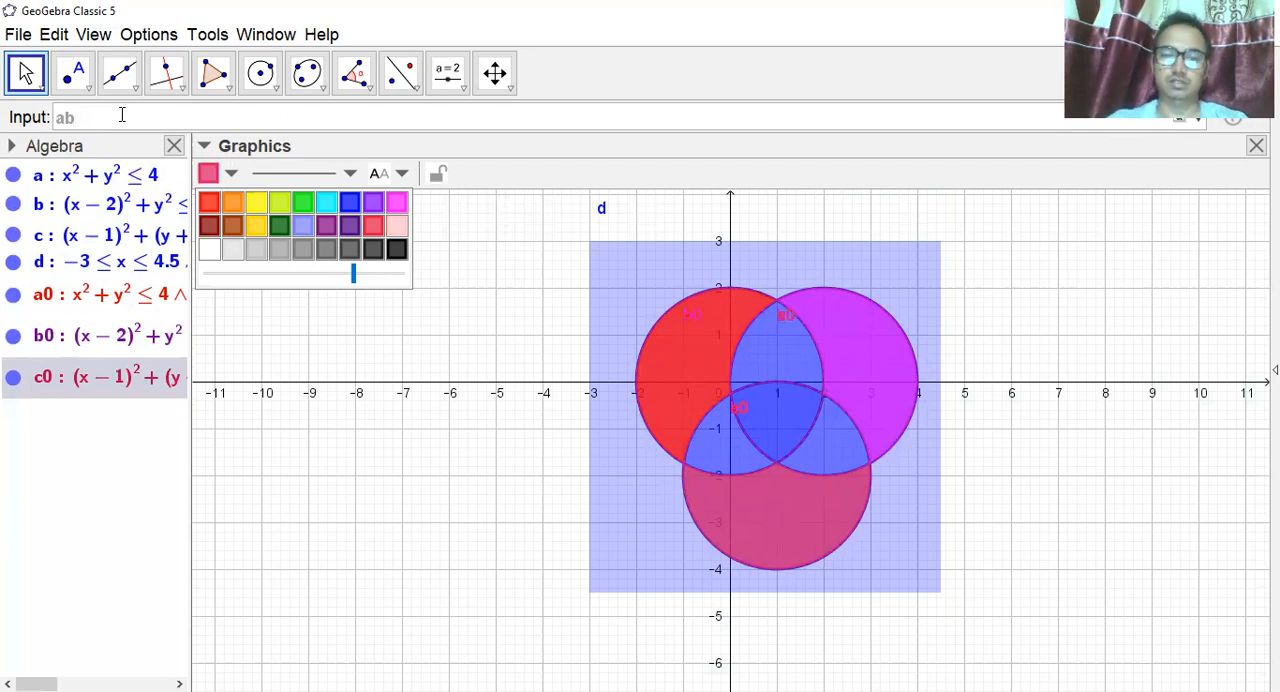
key(Return)
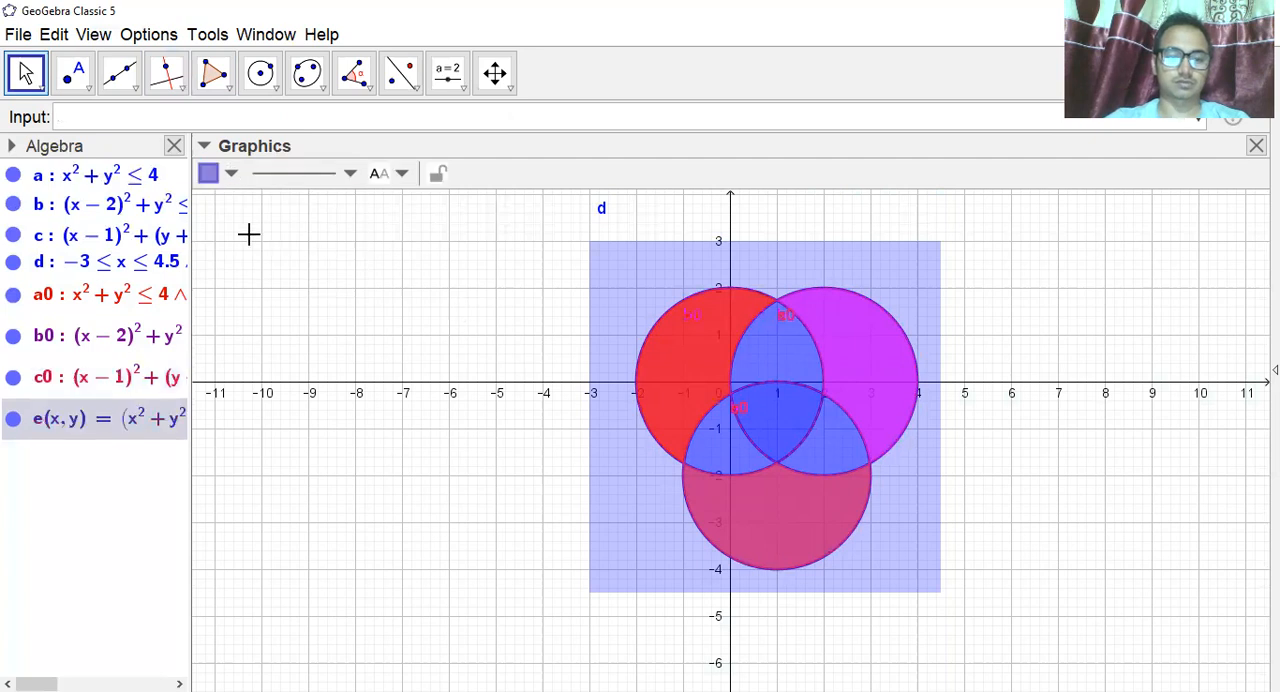
right_click(84, 420)
click(138, 580)
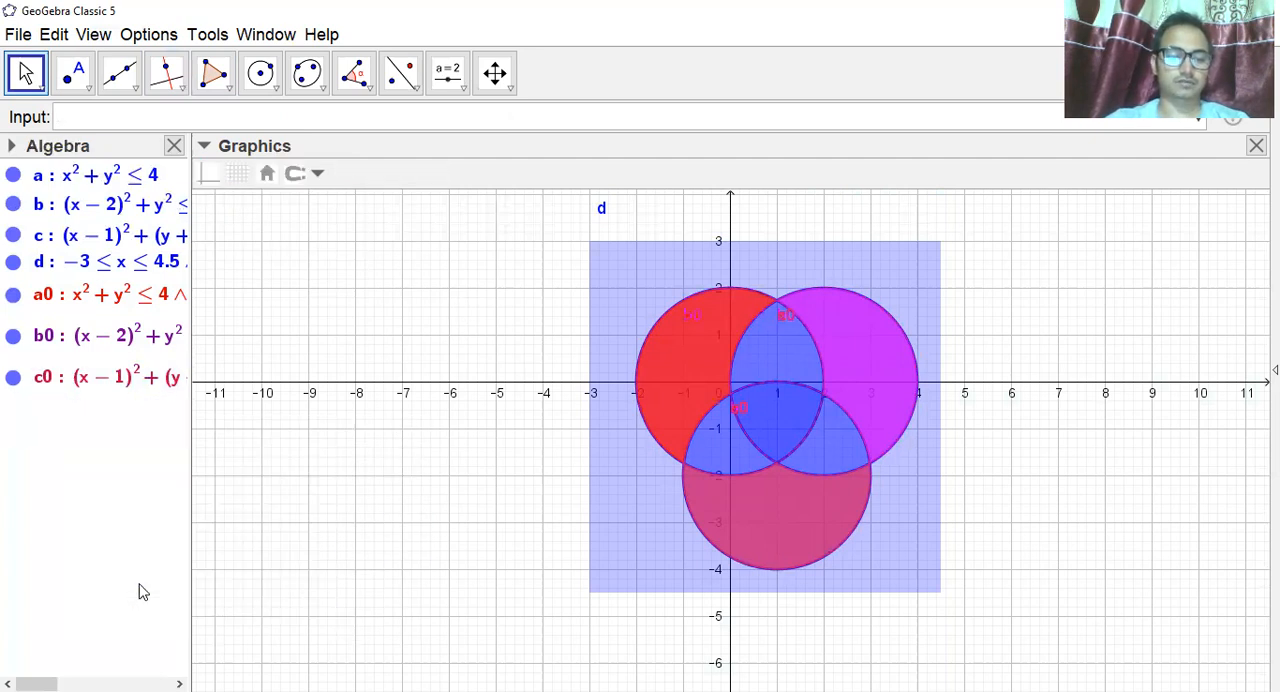
Define ab=a&&b&&!c and plot the overlap of disks a and b outside disk c.
click(114, 119)
text(ab=a)
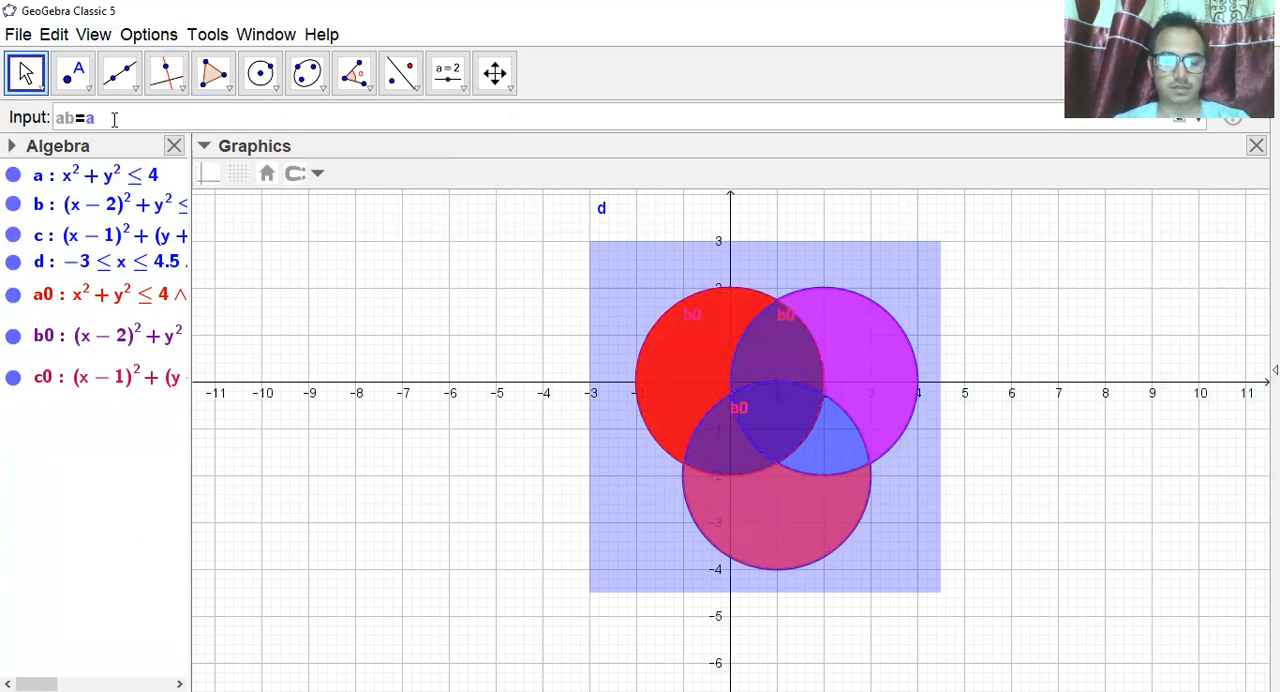
text(&&b)
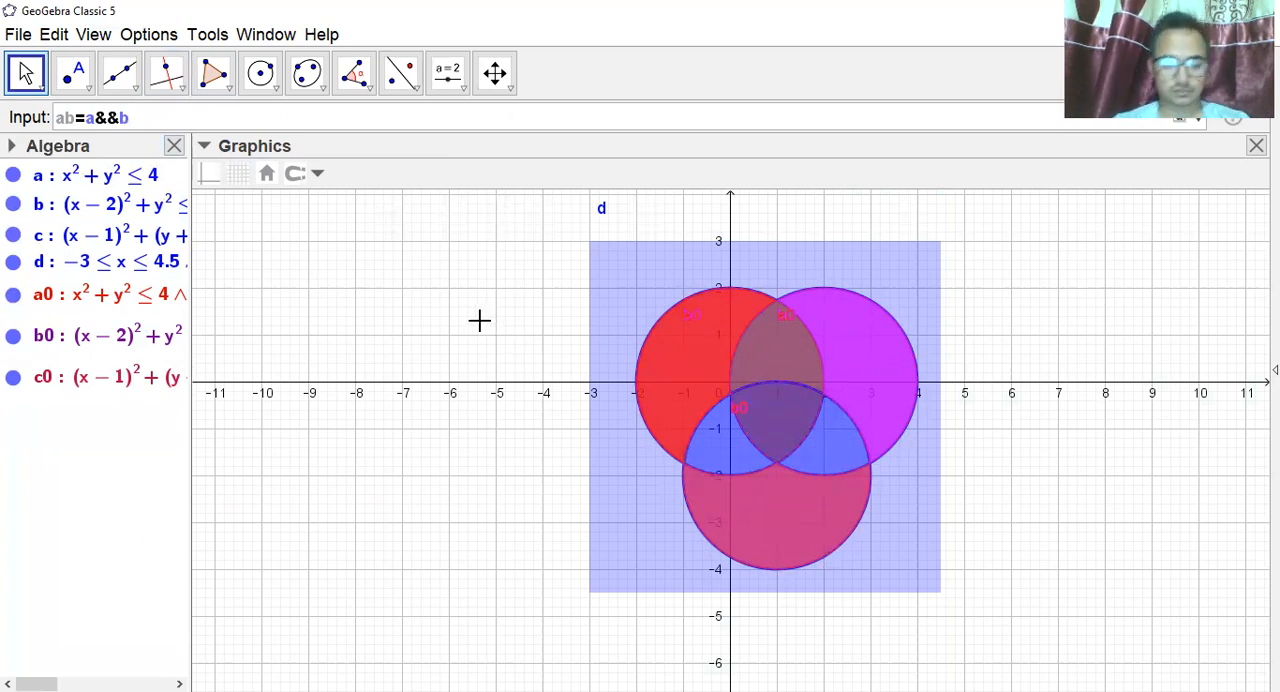
text(&&)
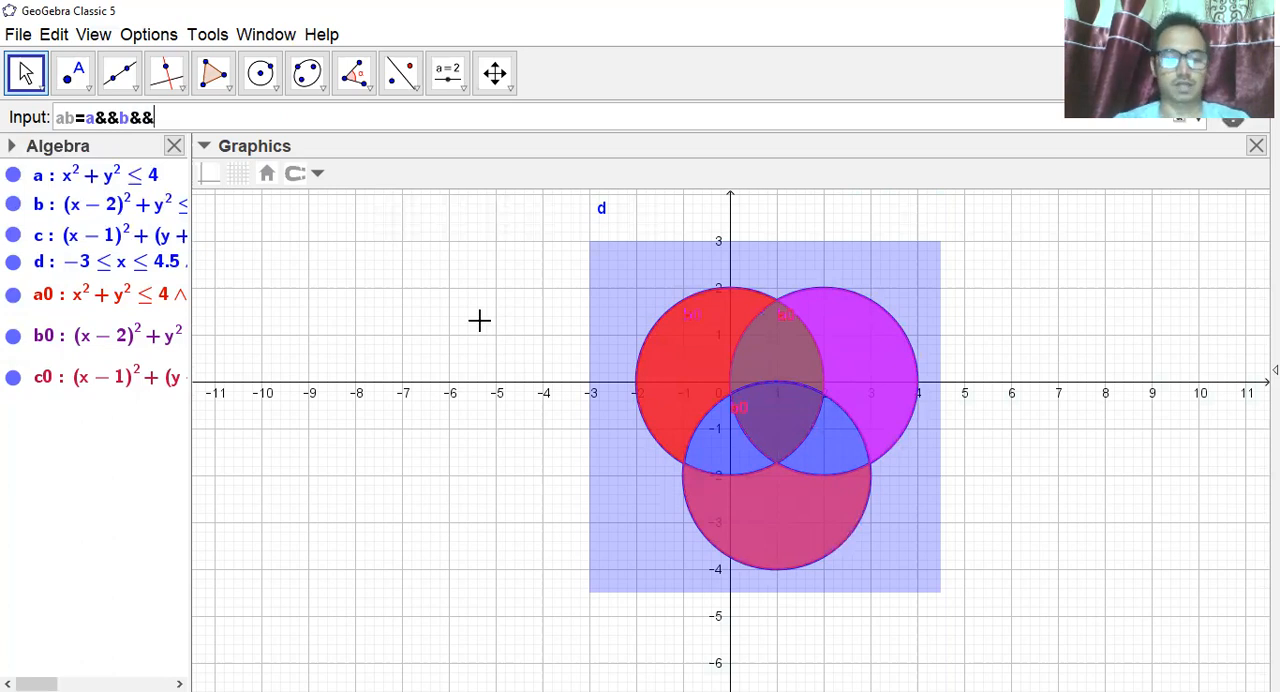
text(!)
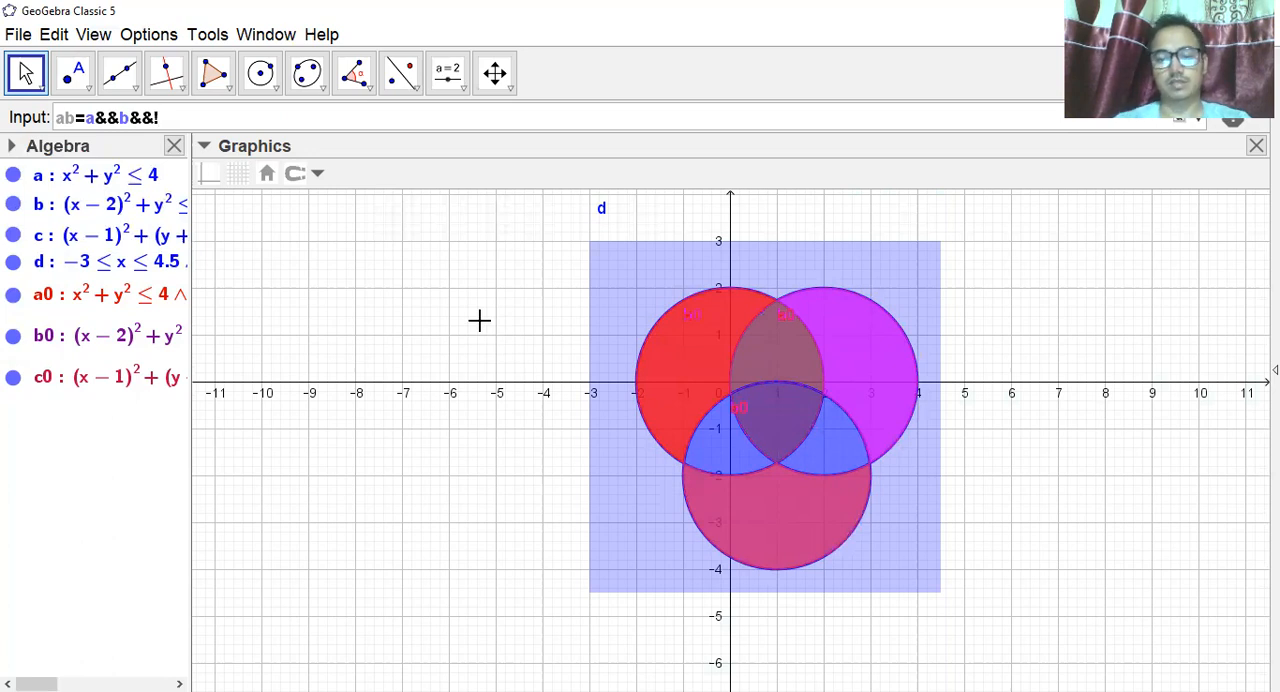
text(c)
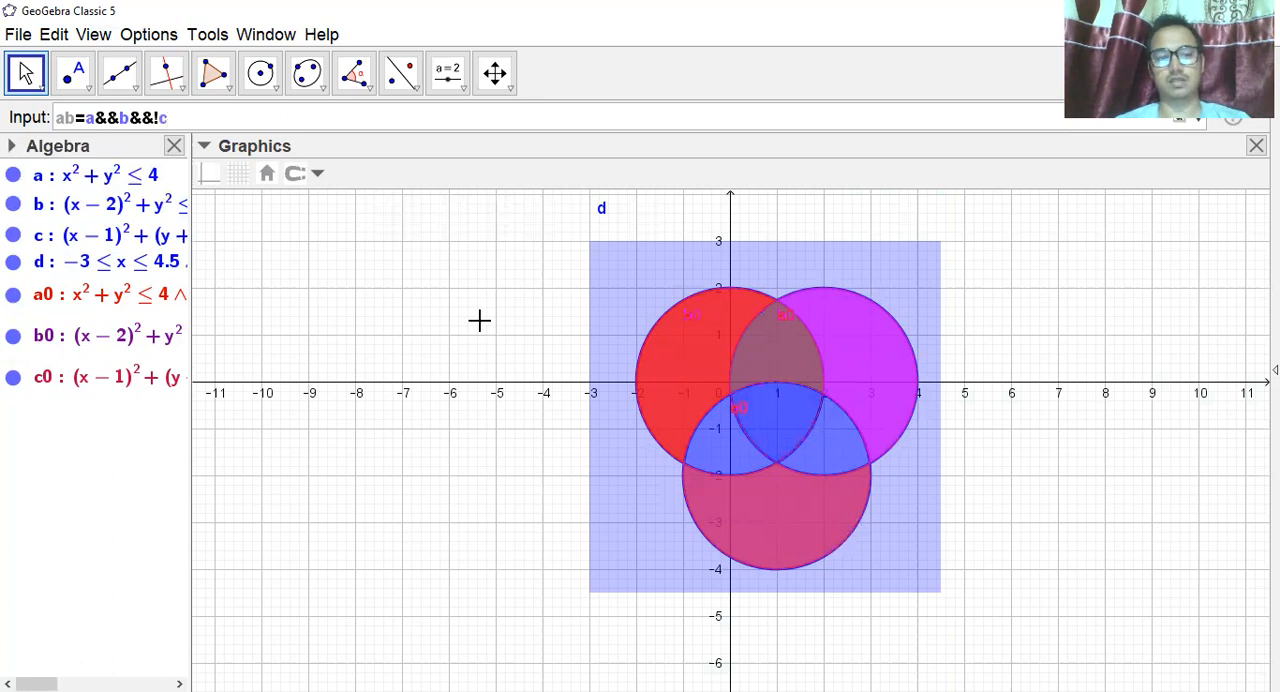
key(Return)
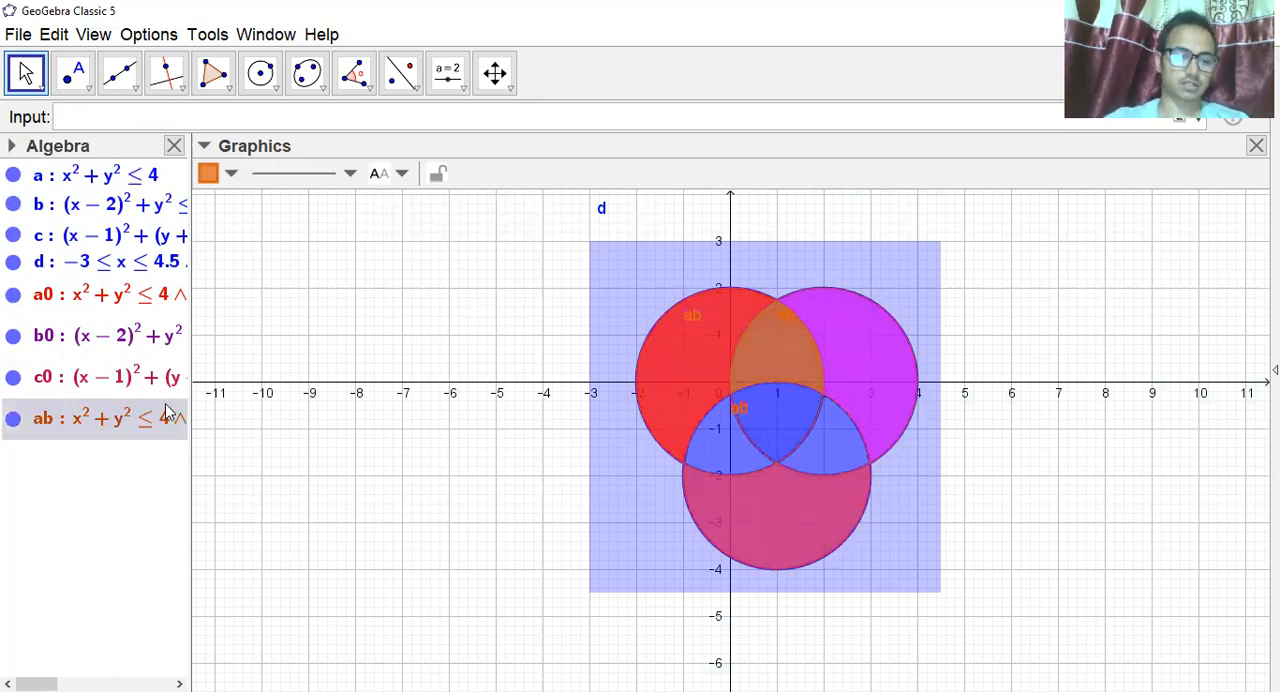
Hide the single-set regions c0, b0 and a0 in the diagram.
click(15, 387)
click(13, 379)
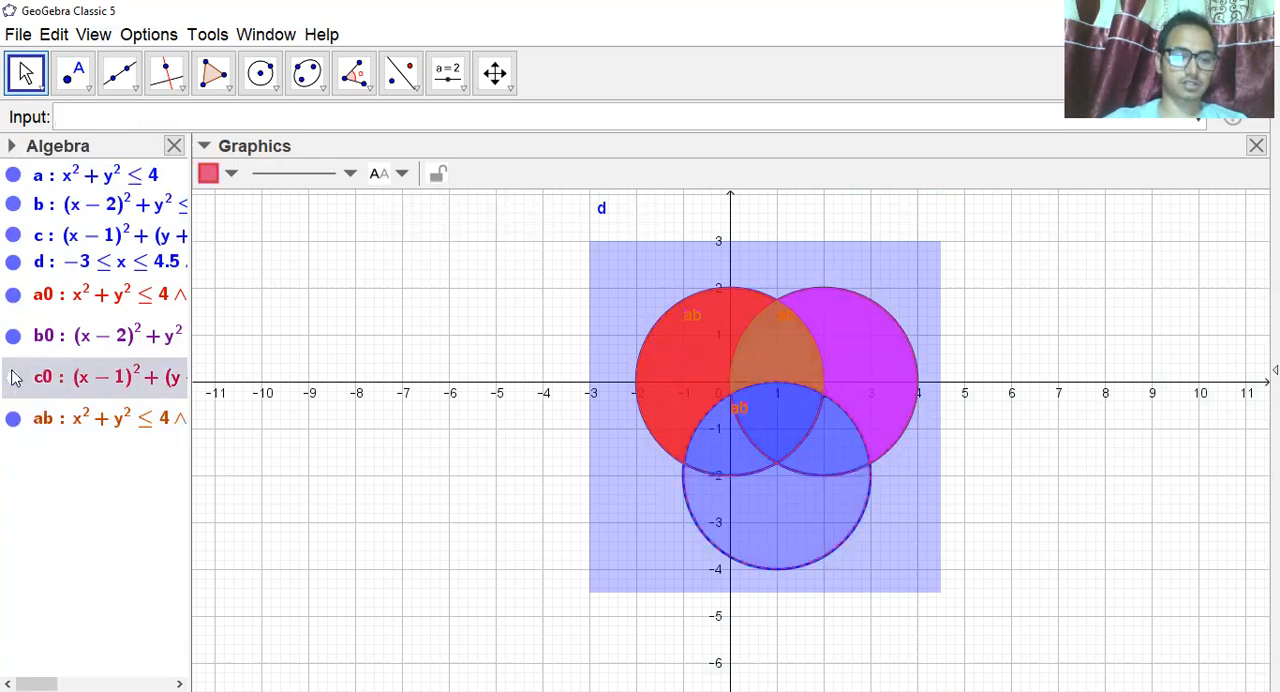
click(13, 337)
click(13, 294)
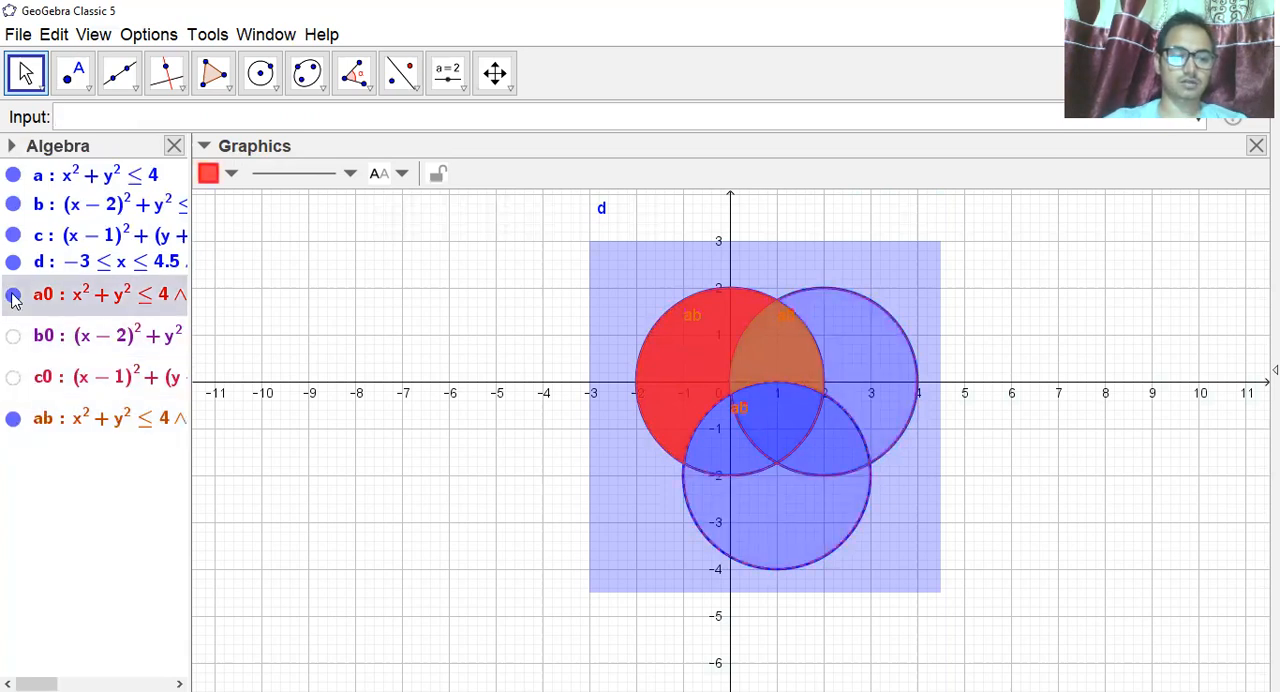
Color the ab region yellow.
click(84, 425)
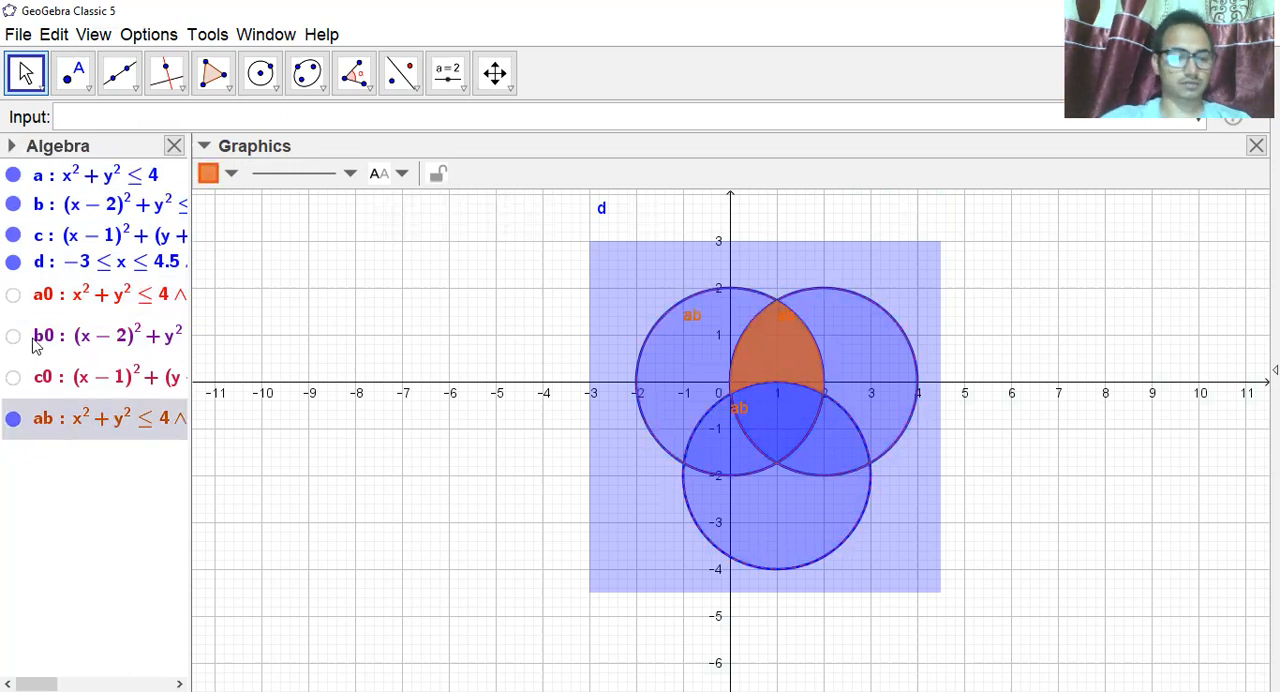
click(231, 176)
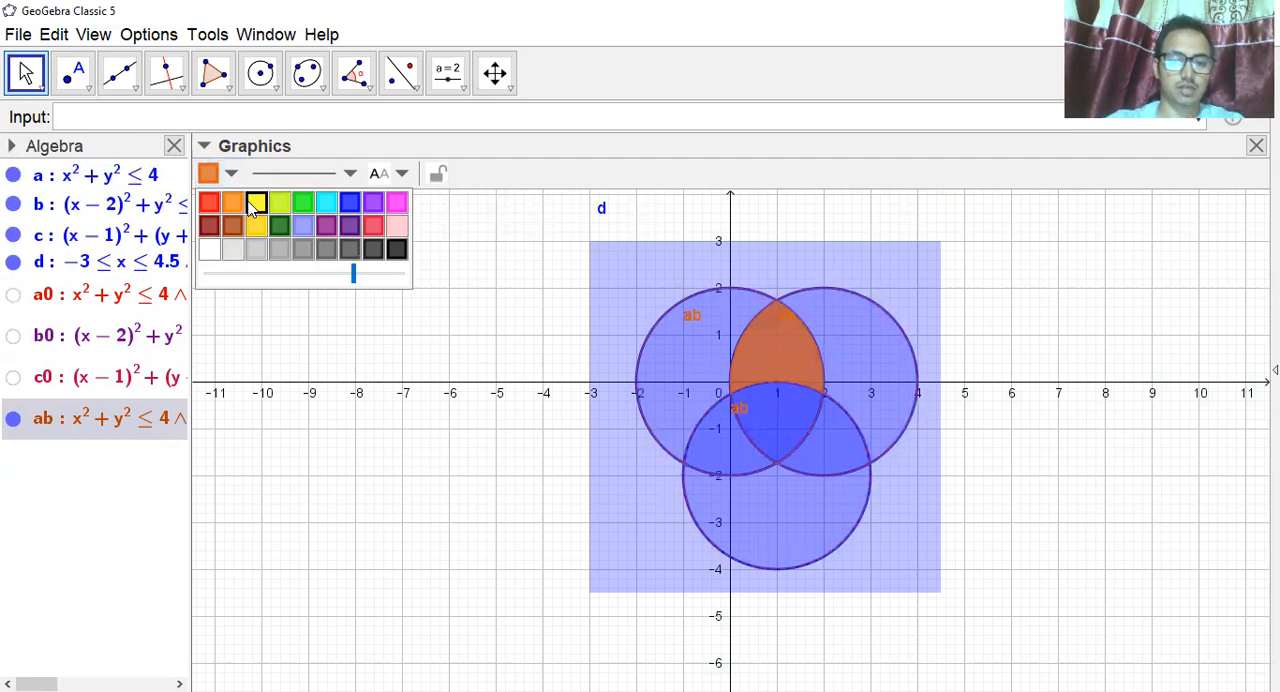
click(255, 204)
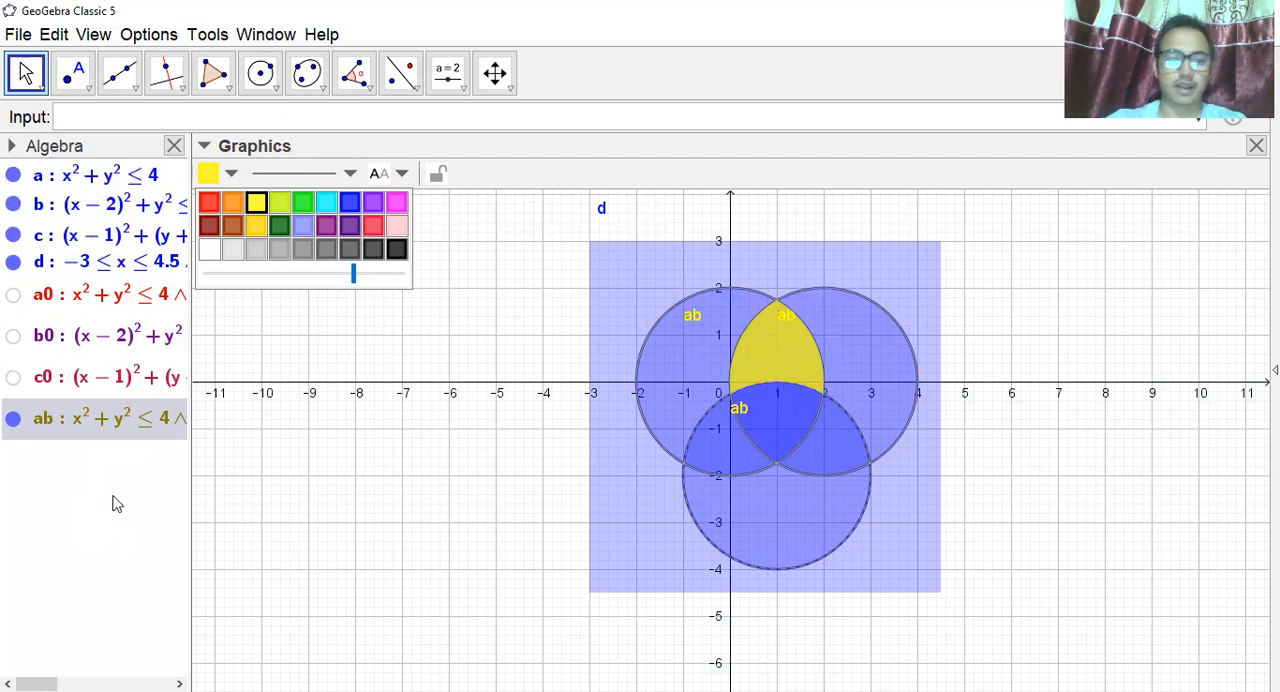
Define bc=b&&c&&!a and plot the overlap of disks b and c outside disk a.
click(114, 119)
text(bc=)
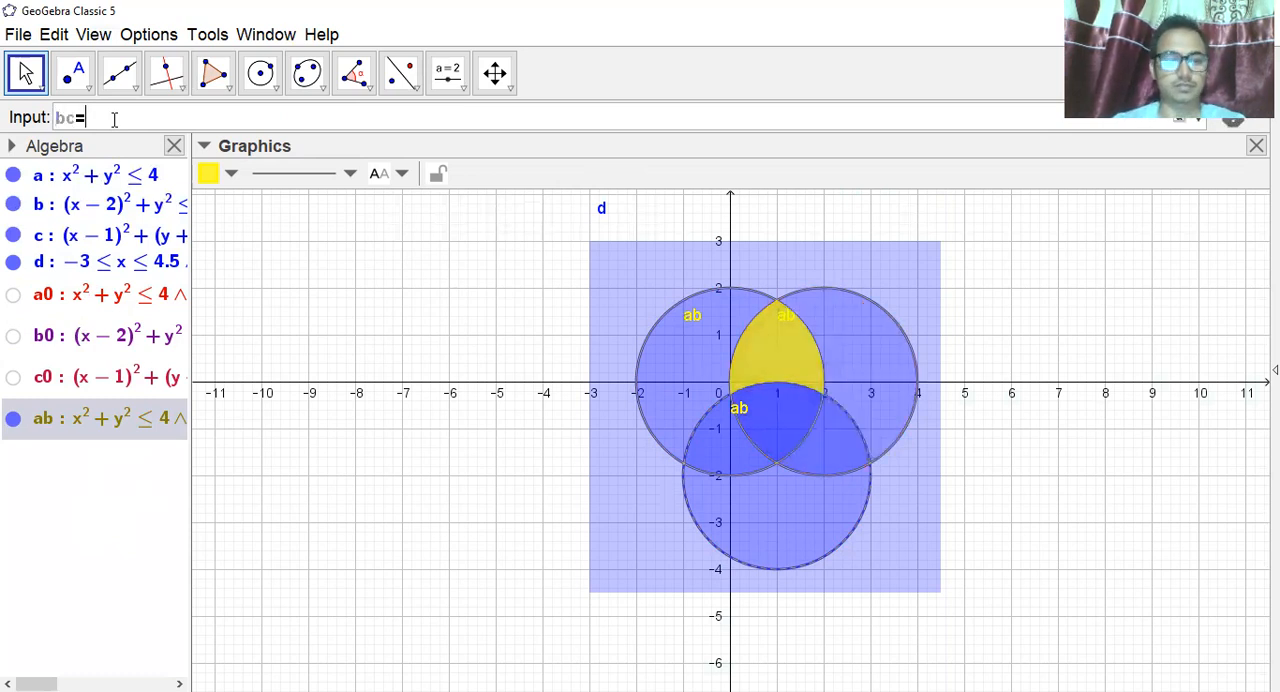
text(b)
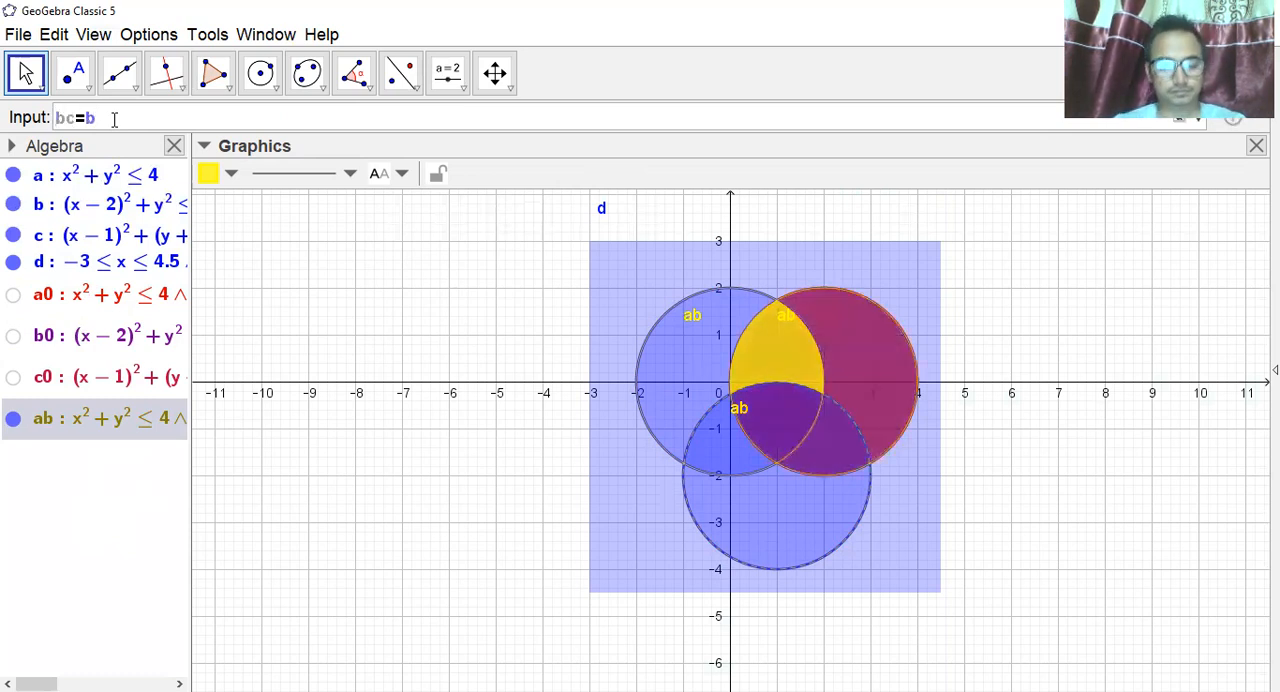
text(&&c)
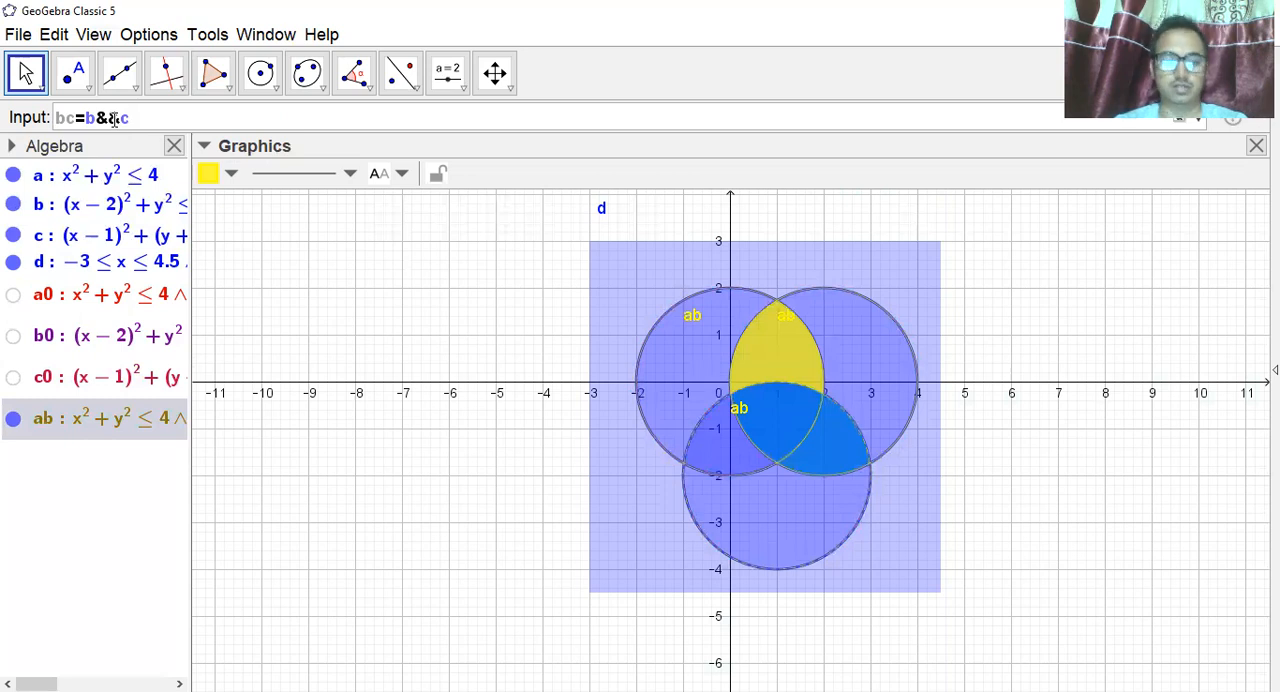
text(&&)
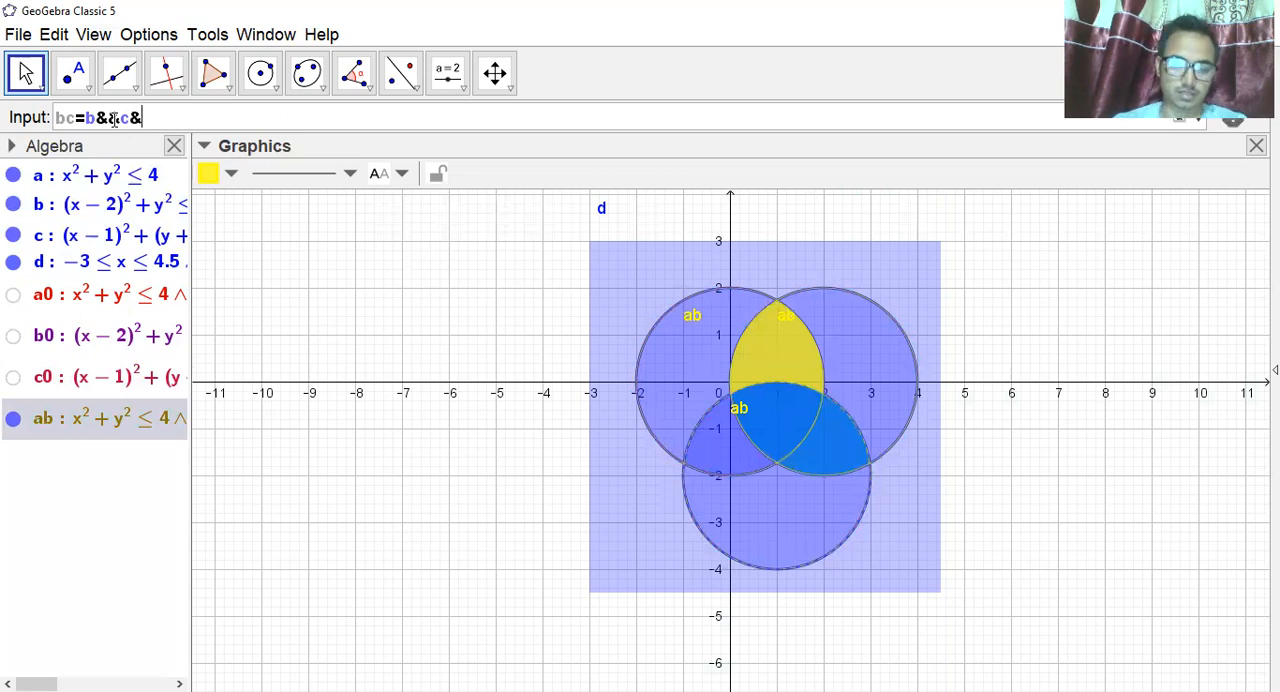
text(!a)
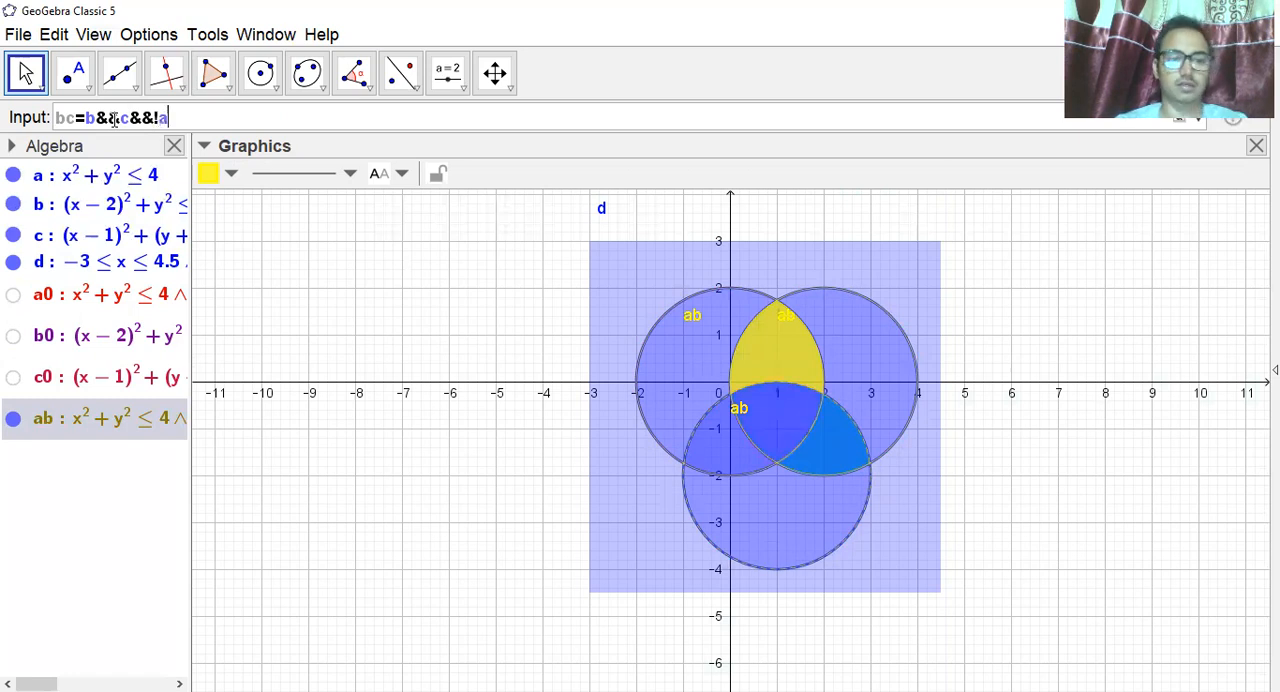
key(Return)
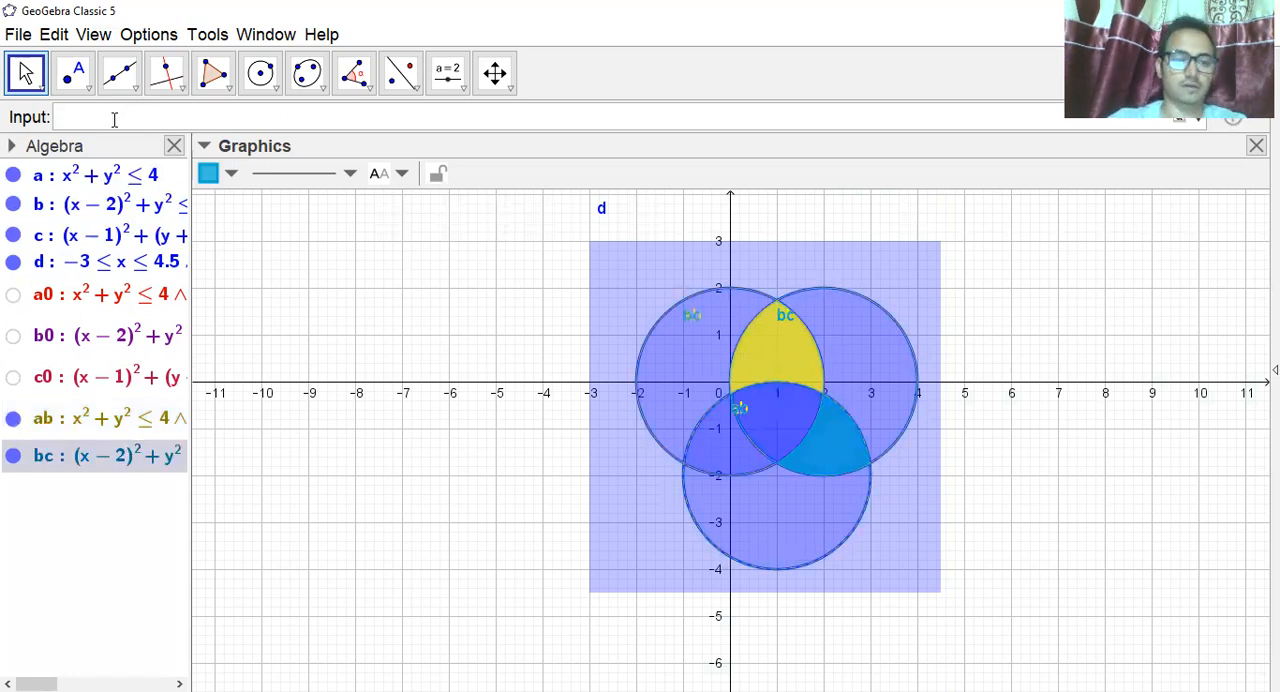
Color the bc region orange and deselect it.
click(229, 174)
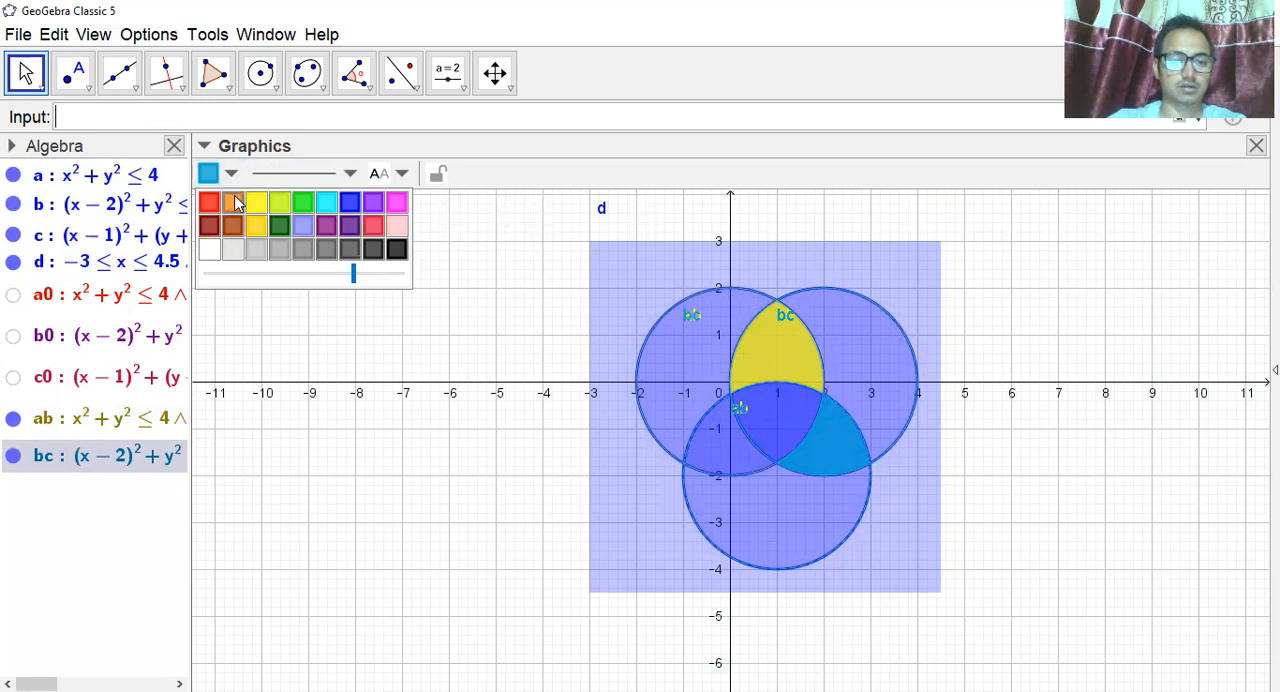
click(234, 203)
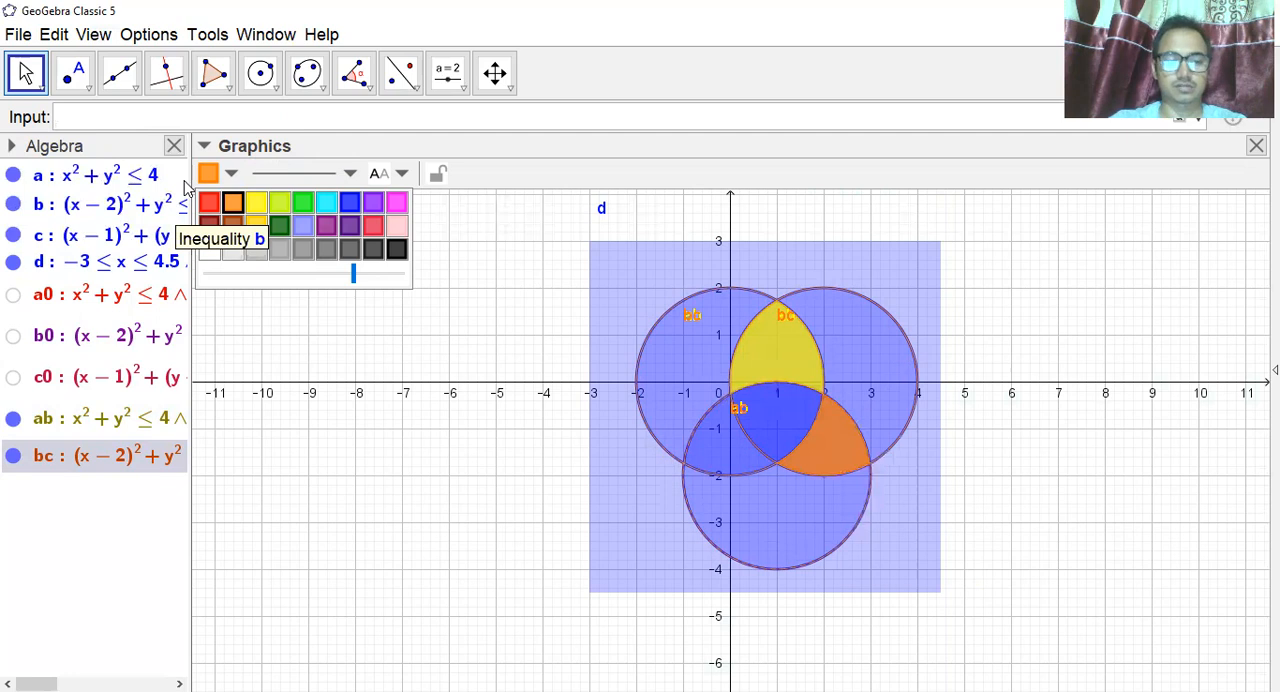
click(428, 346)
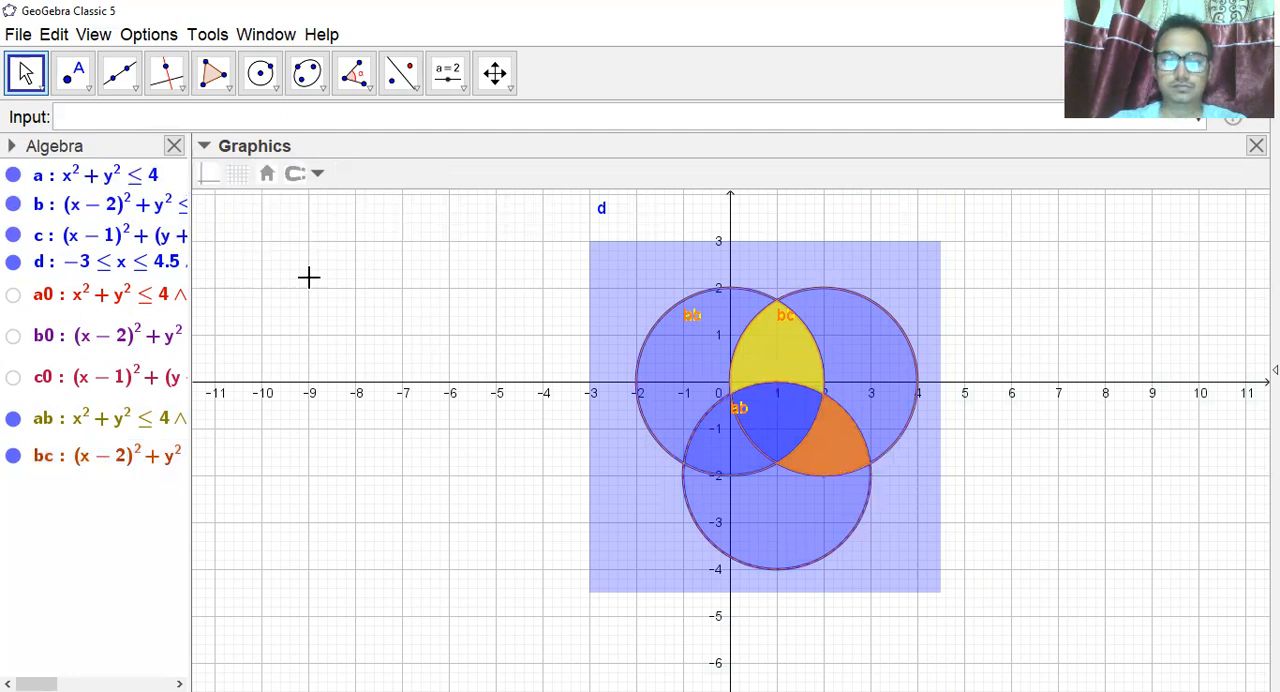
Define ac=a&&c&&!b and plot the overlap of disks a and c outside disk b.
click(114, 117)
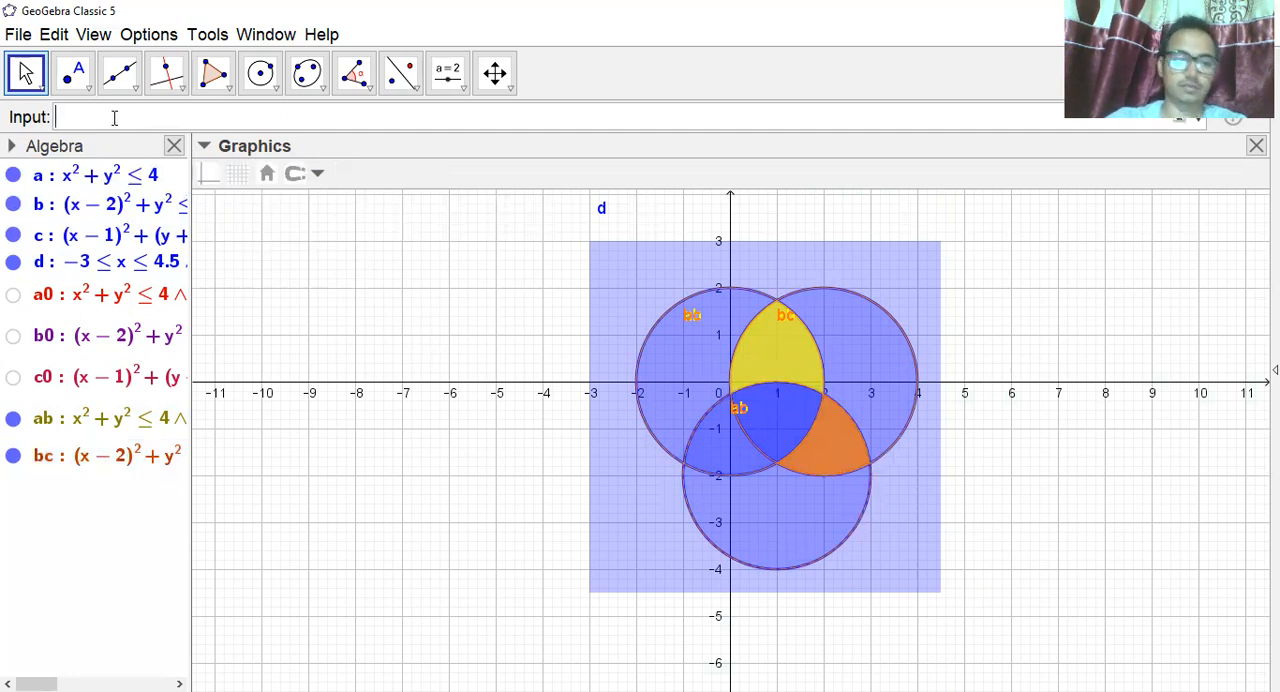
text(ac==)
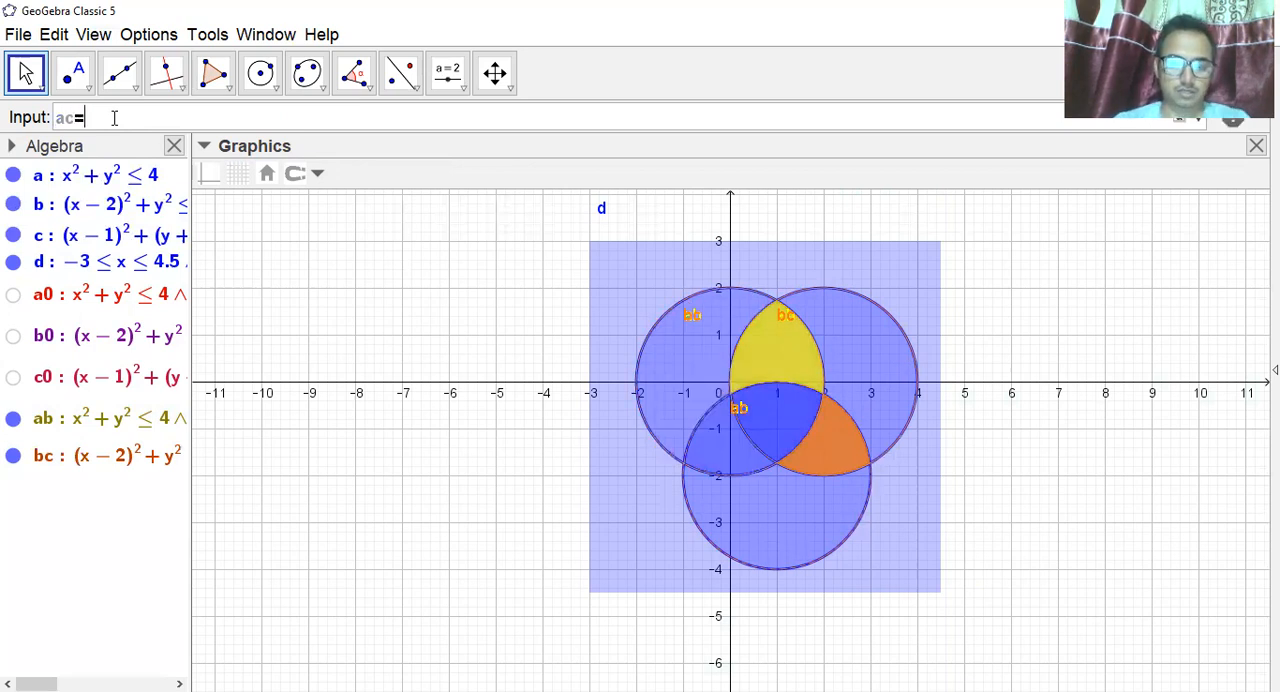
text(a)
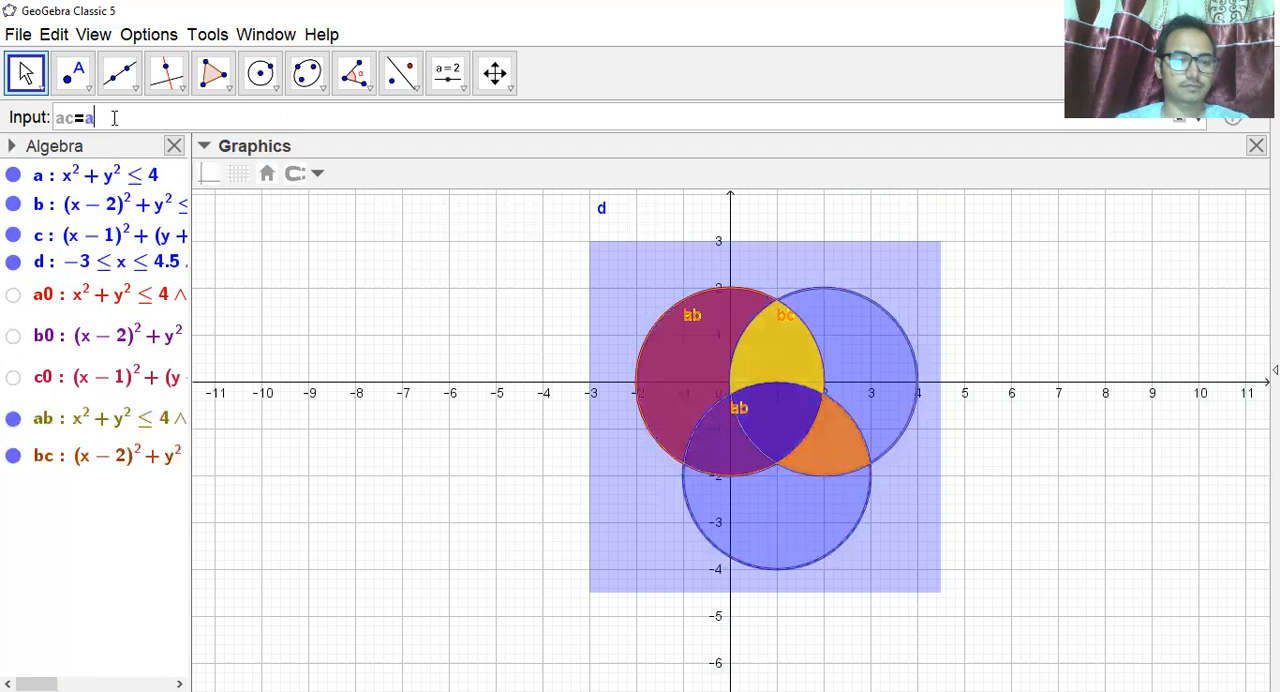
text(&&c)
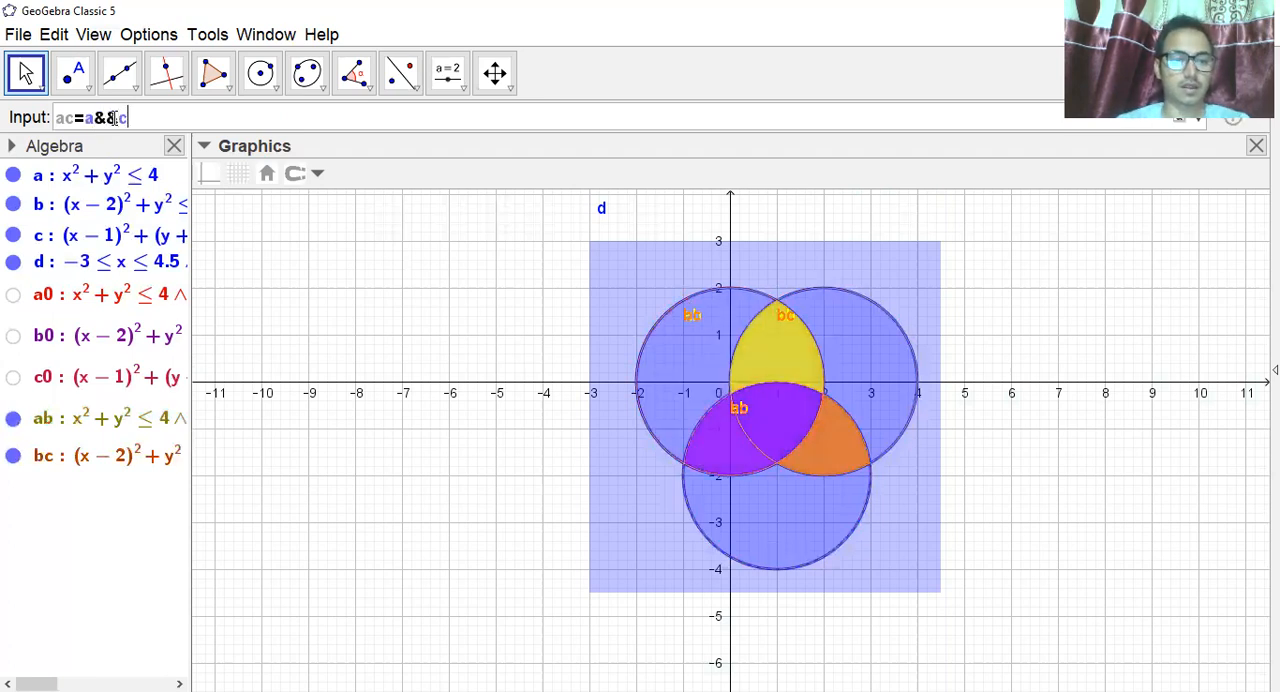
text(&&!)
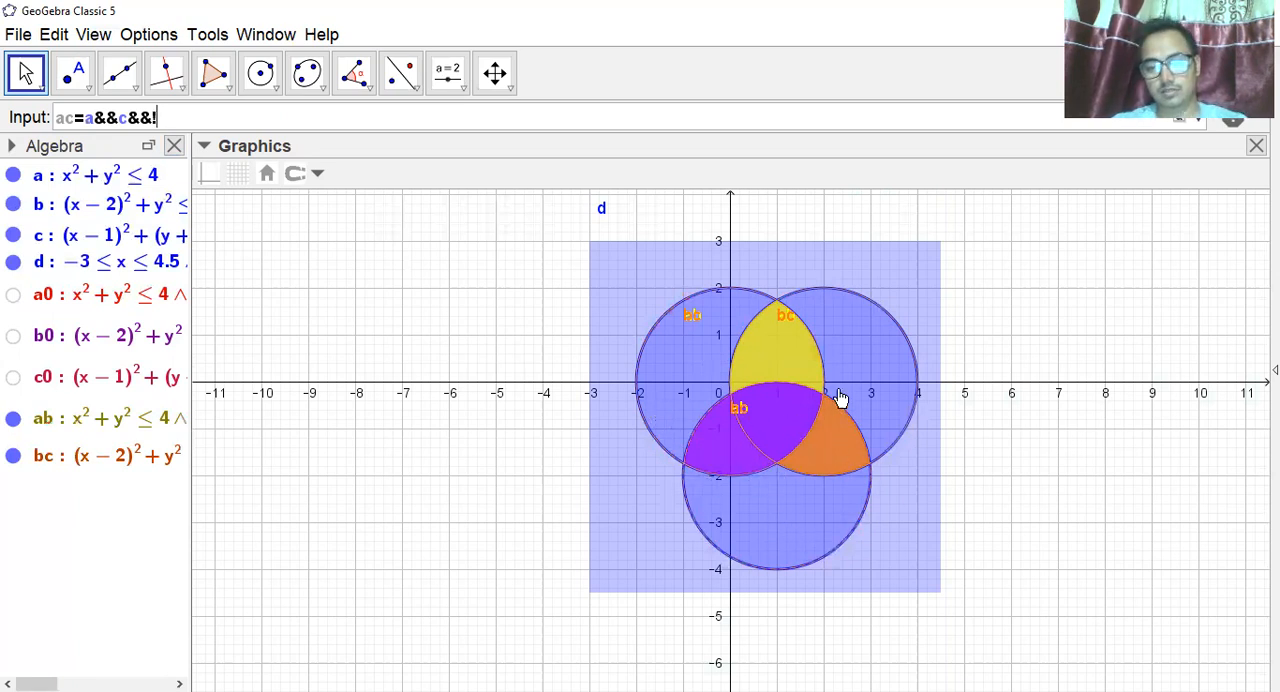
text(b)
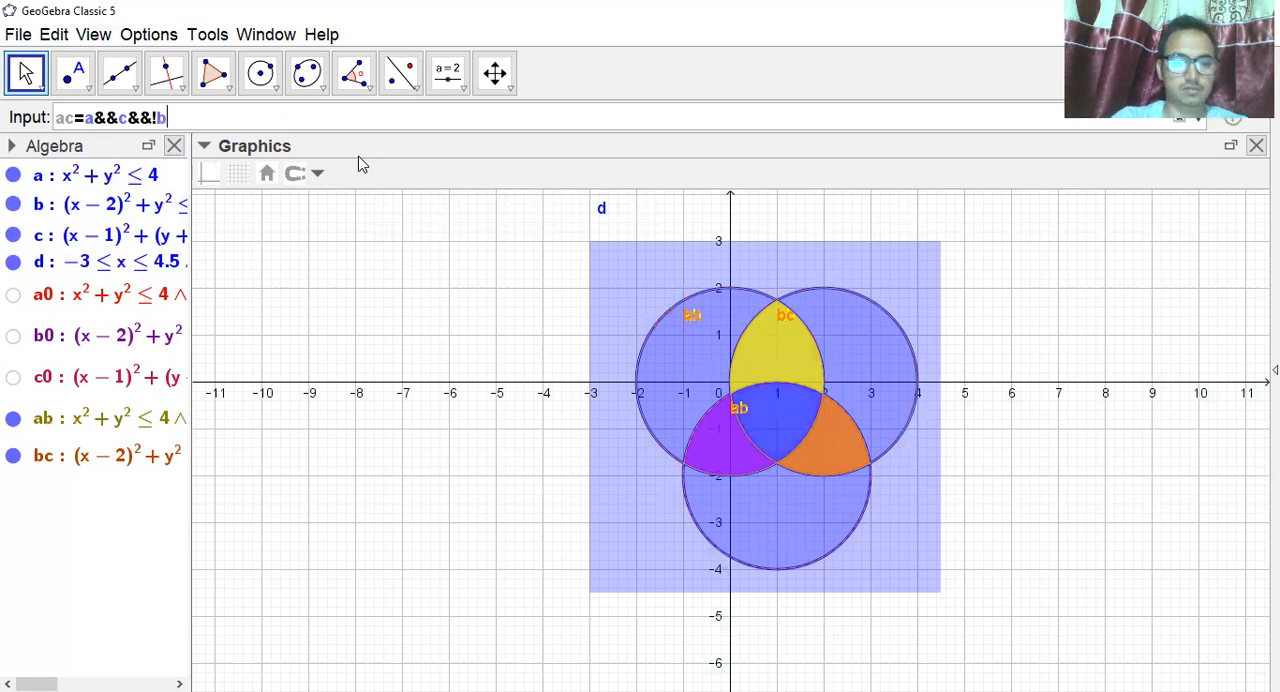
key(Return)
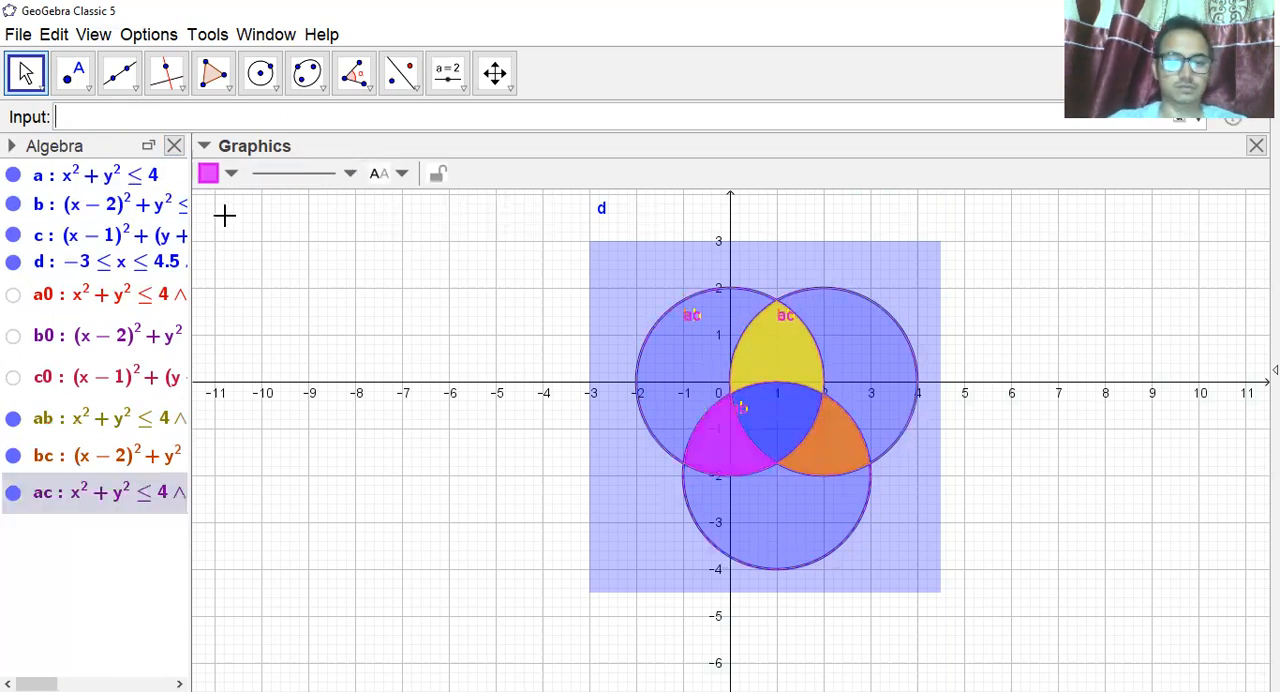
Color the ac region blue and deselect it.
click(233, 178)
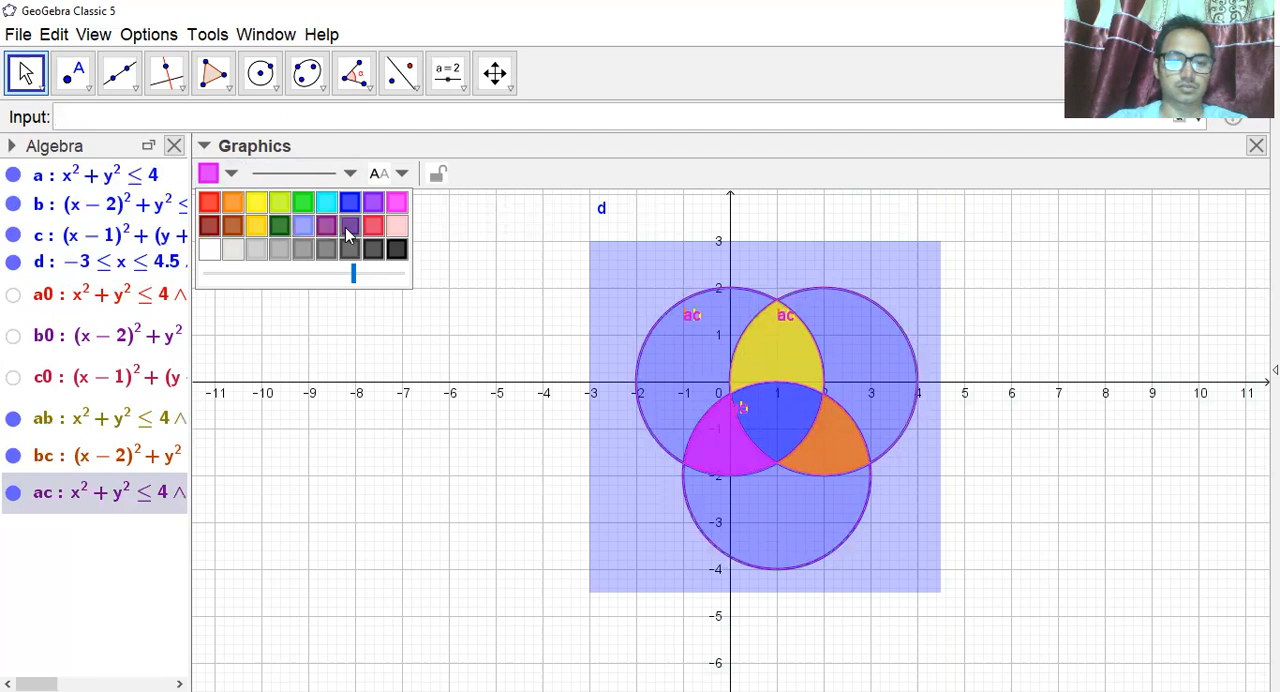
click(349, 202)
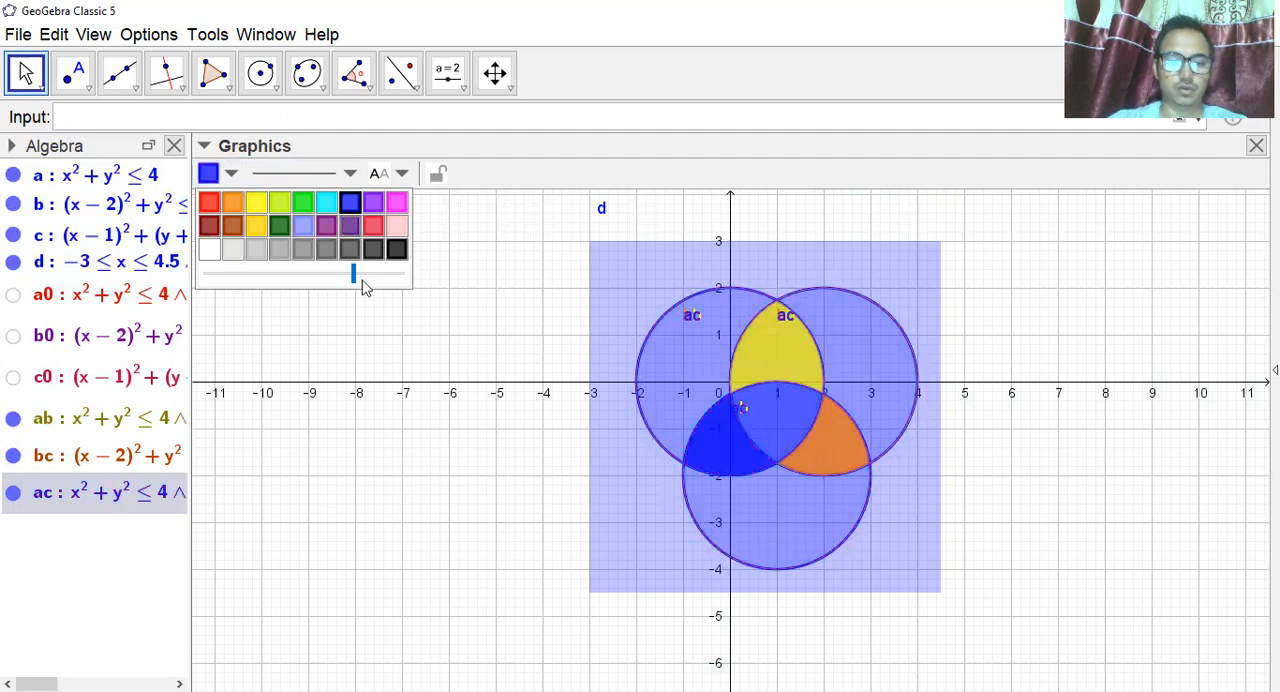
click(414, 328)
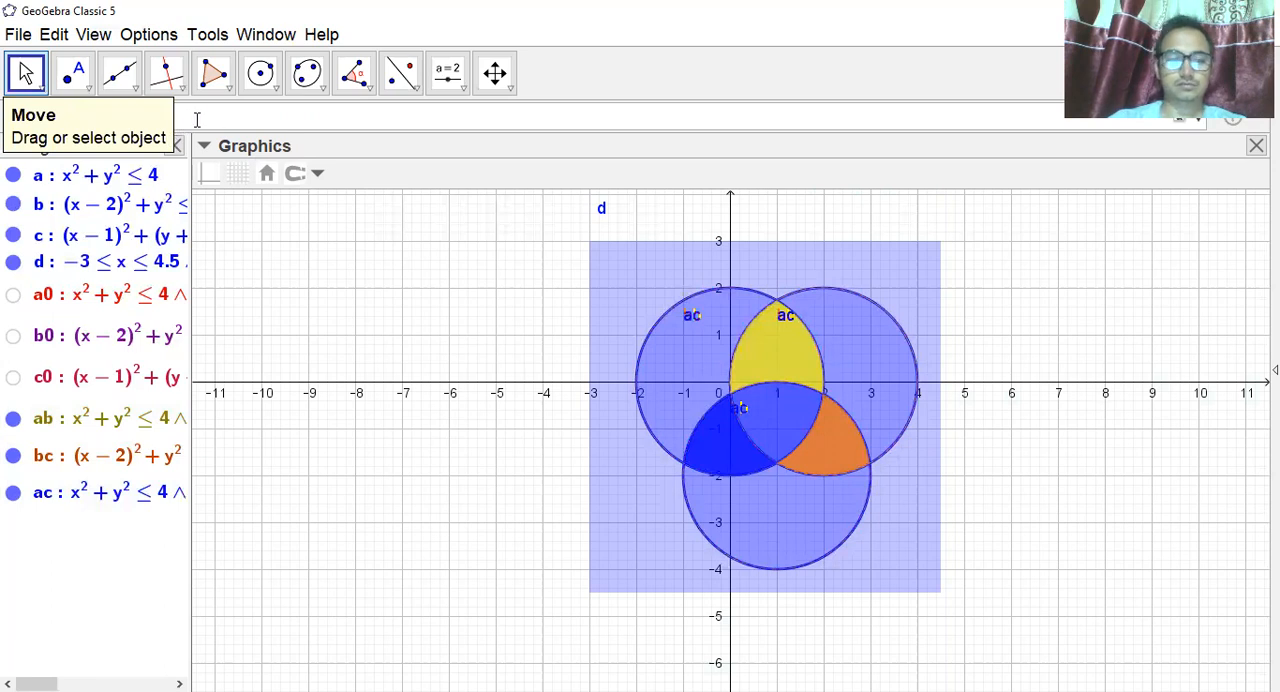
Define U'=d&&!a&&!b&&!c and plot the part of rectangle d outside all three disks.
click(137, 125)
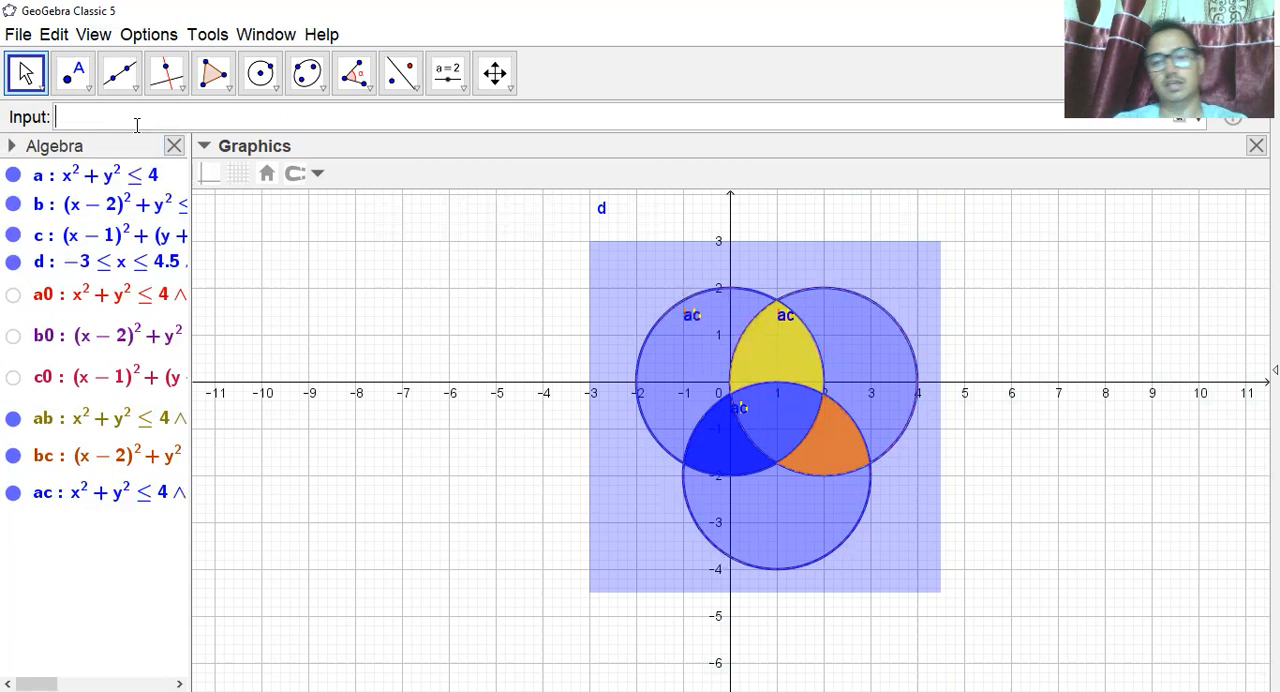
text(U)
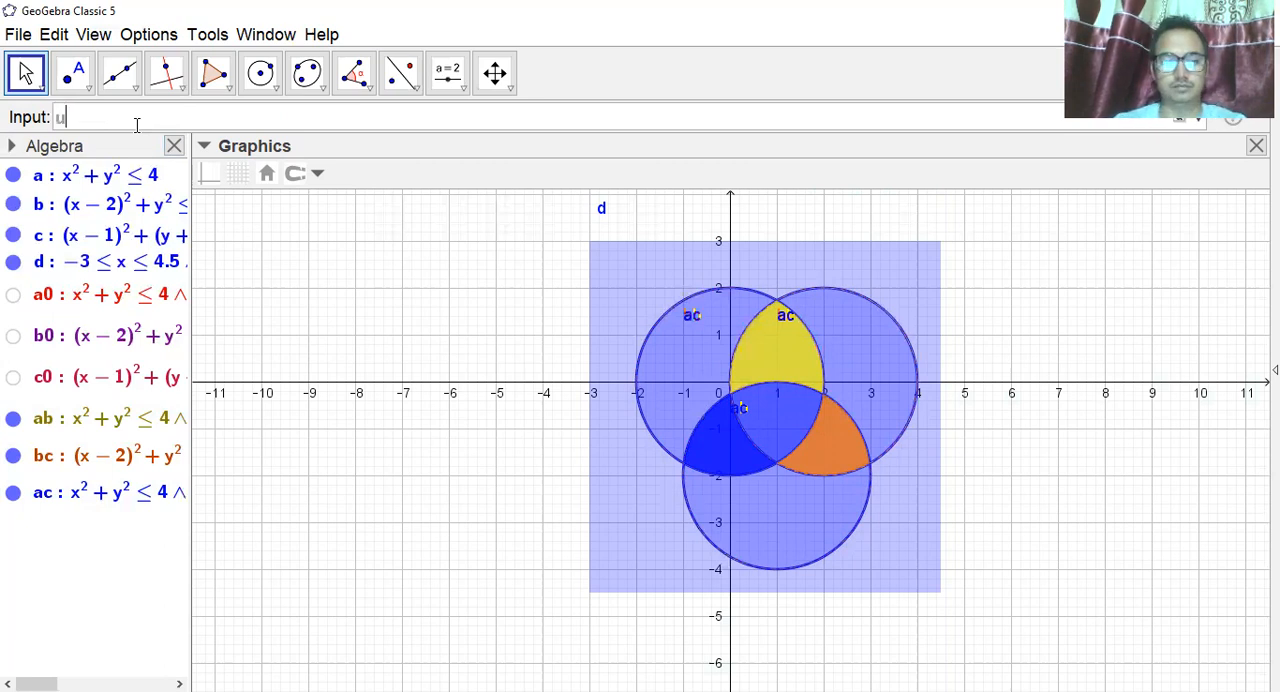
text(')
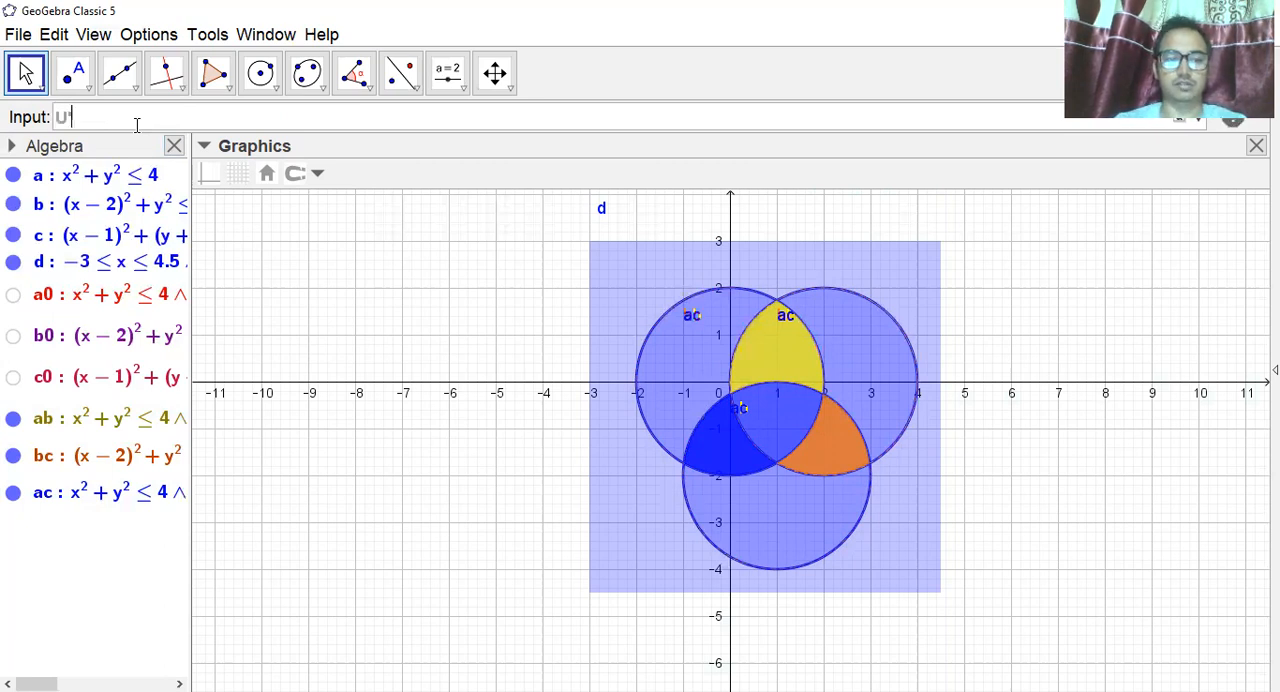
text(=)
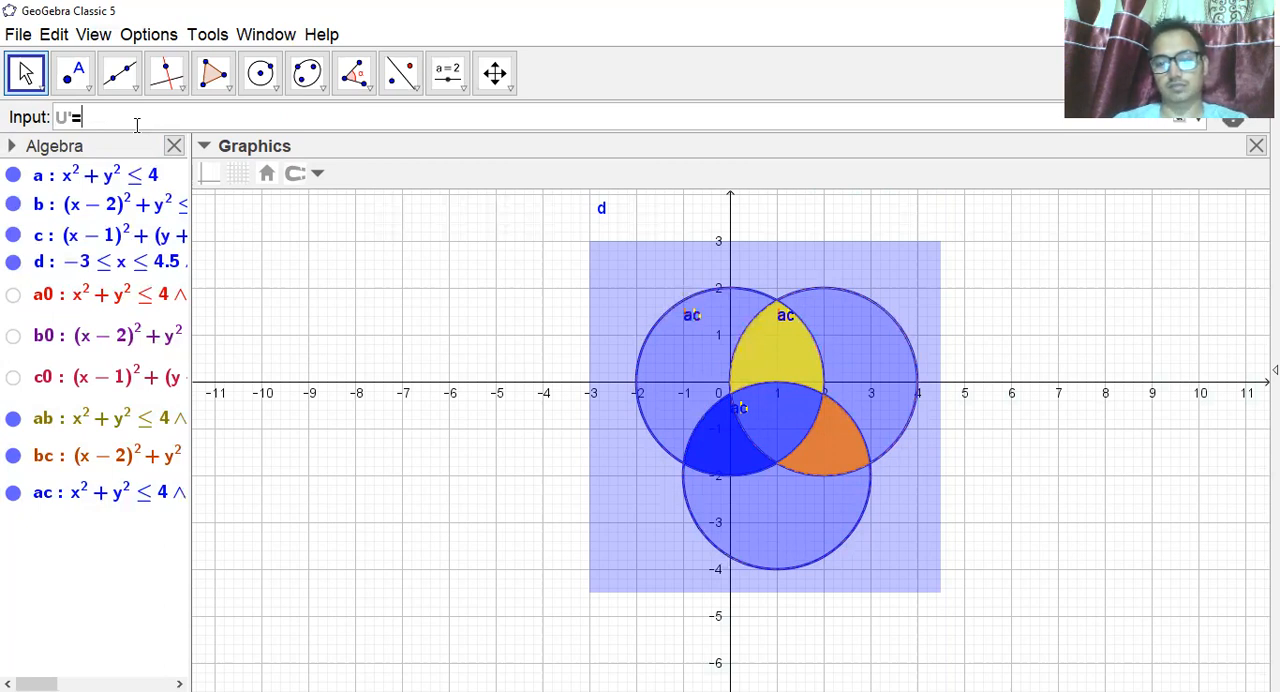
text(d)
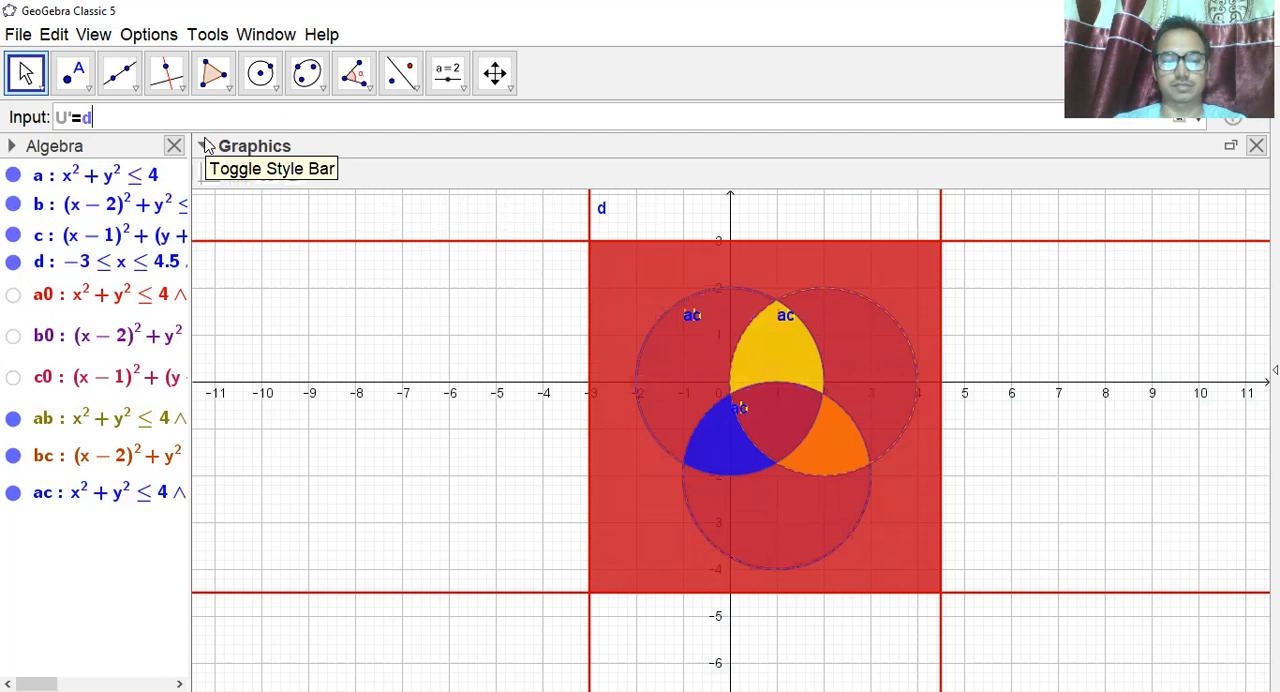
text(&&)
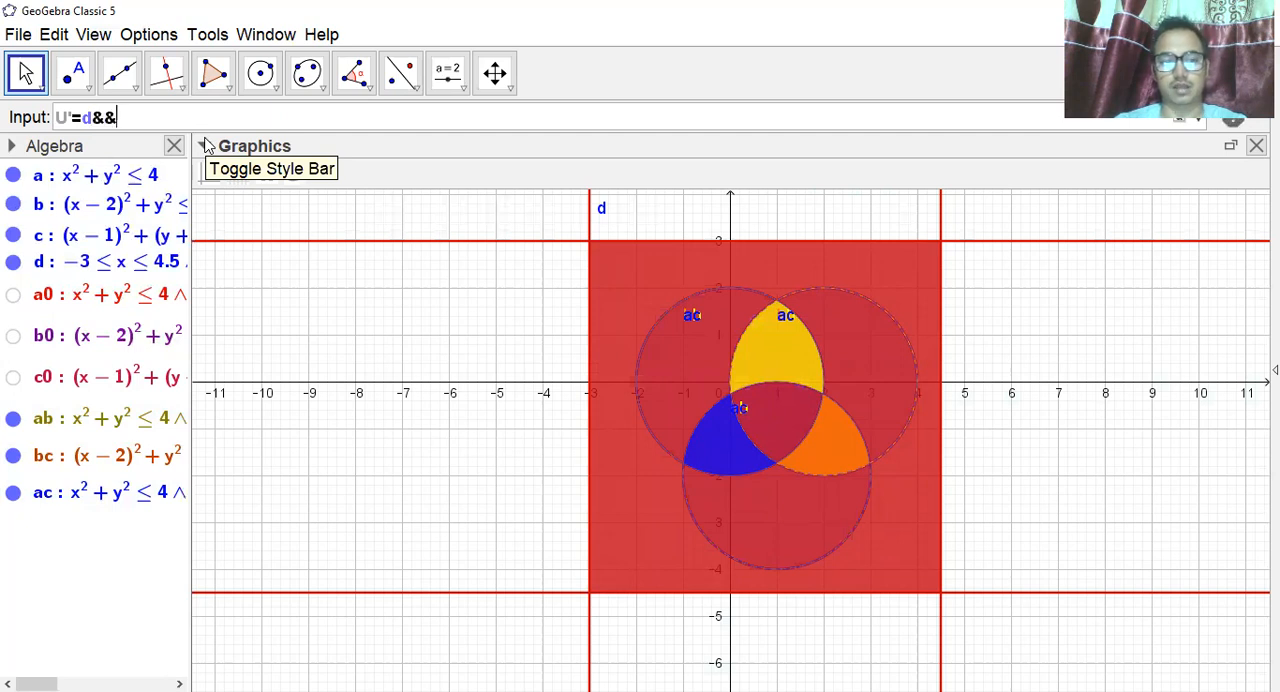
text(!a)
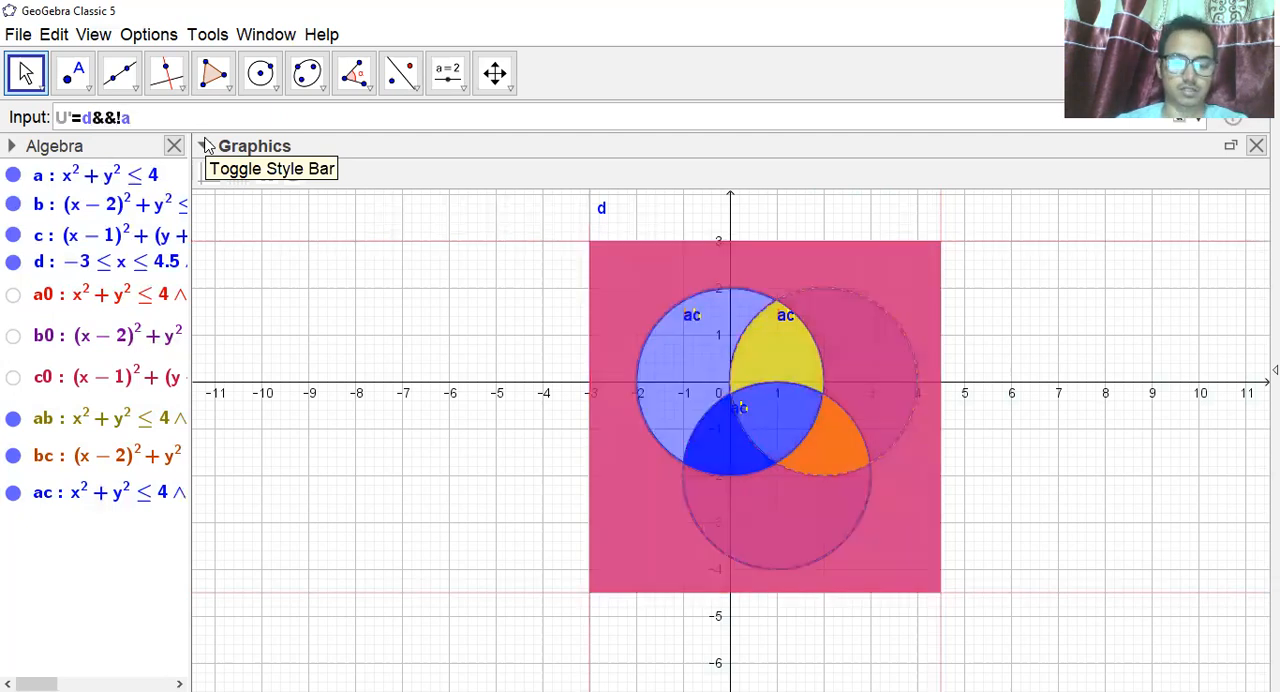
text(&&)
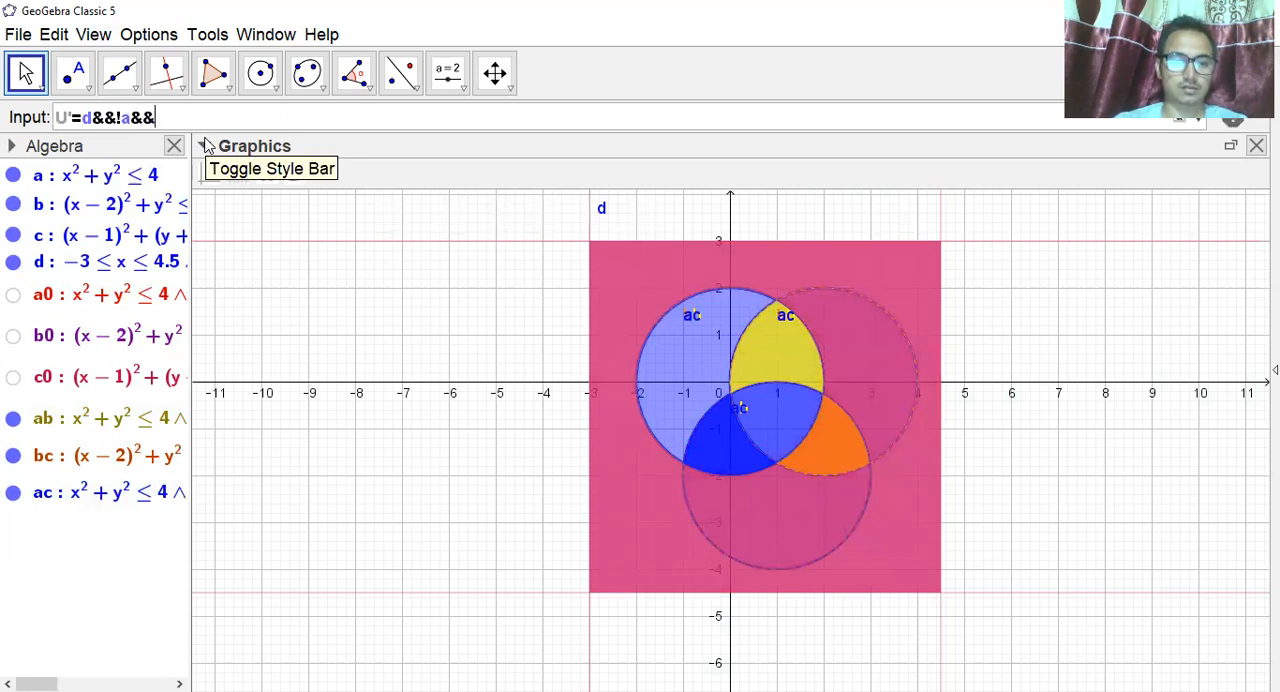
text(!b)
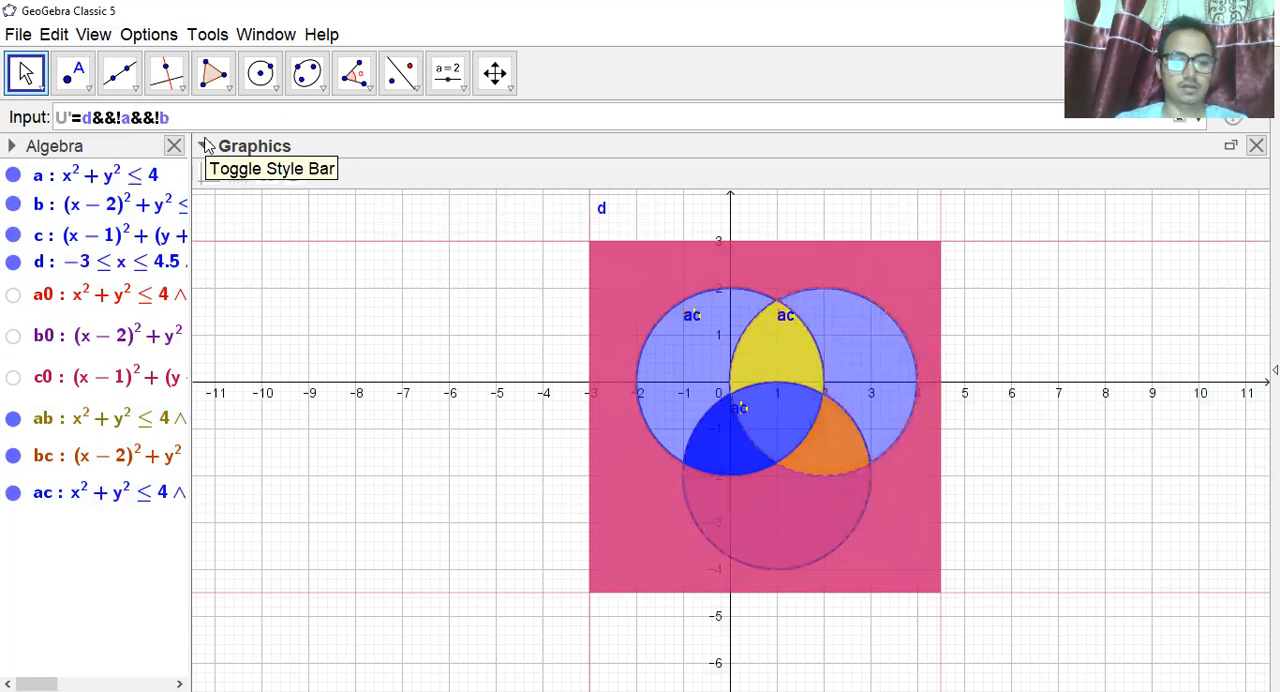
text(&&)
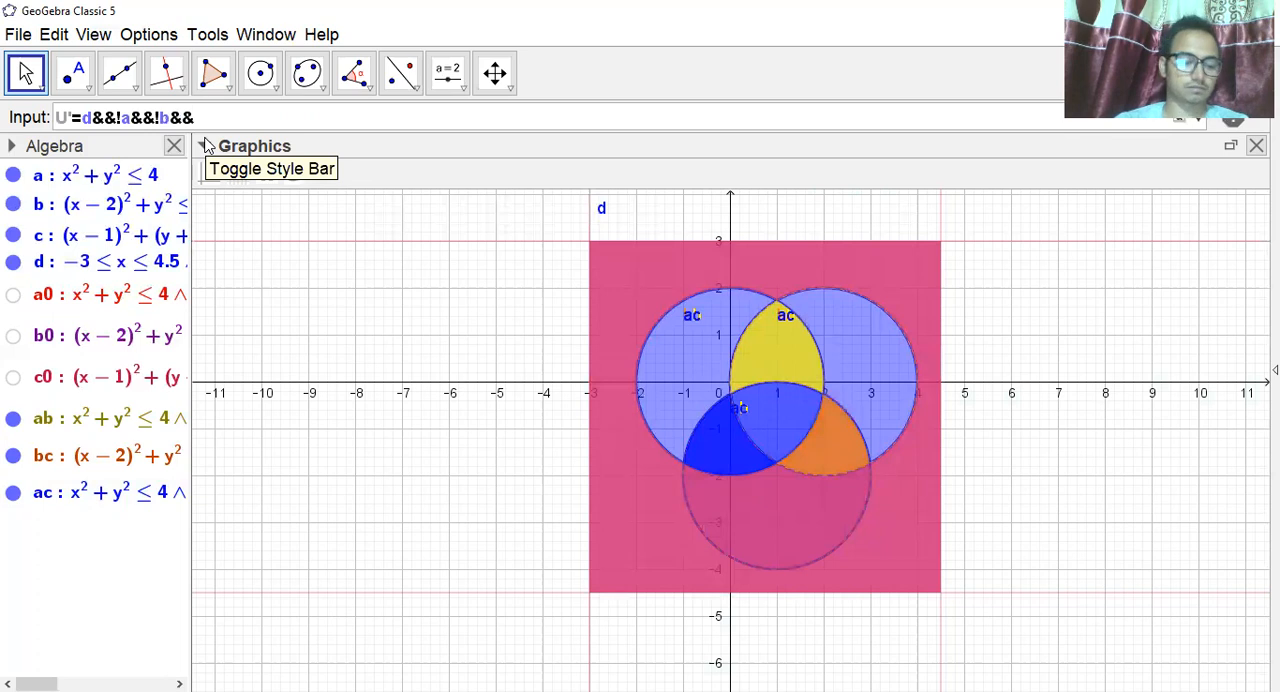
text(!c)
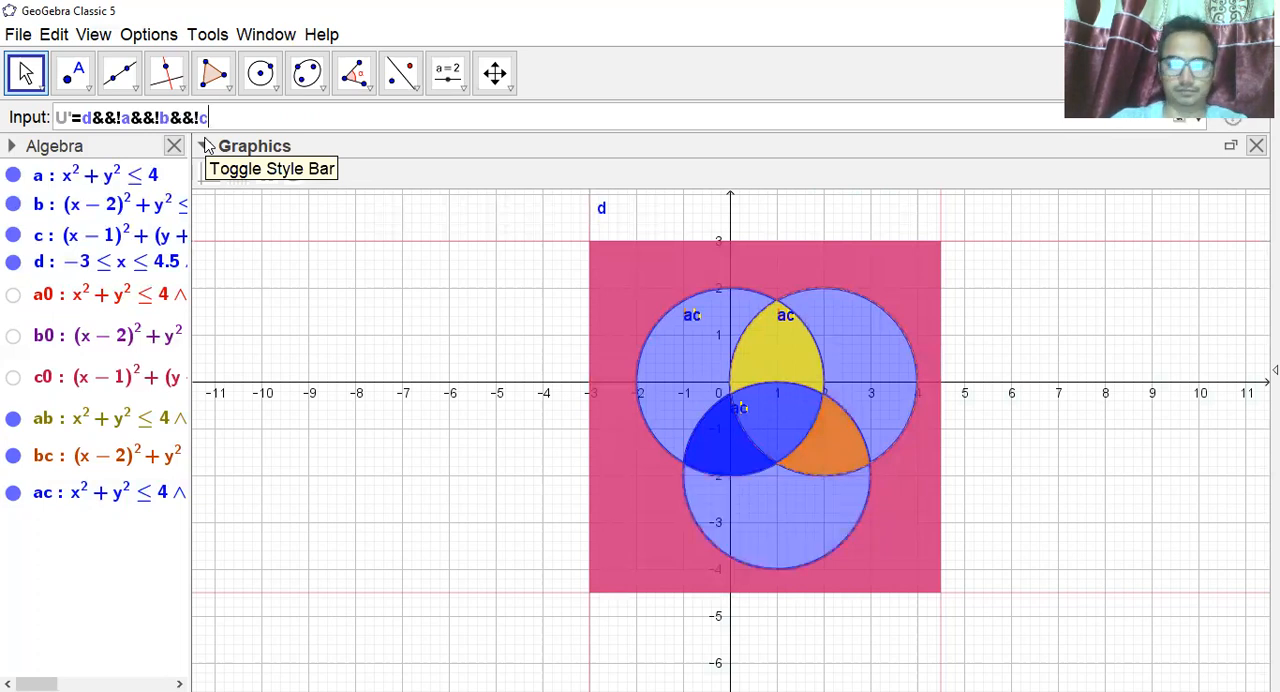
key(Return)
Color the U' region yellow and deselect it.
click(205, 146)
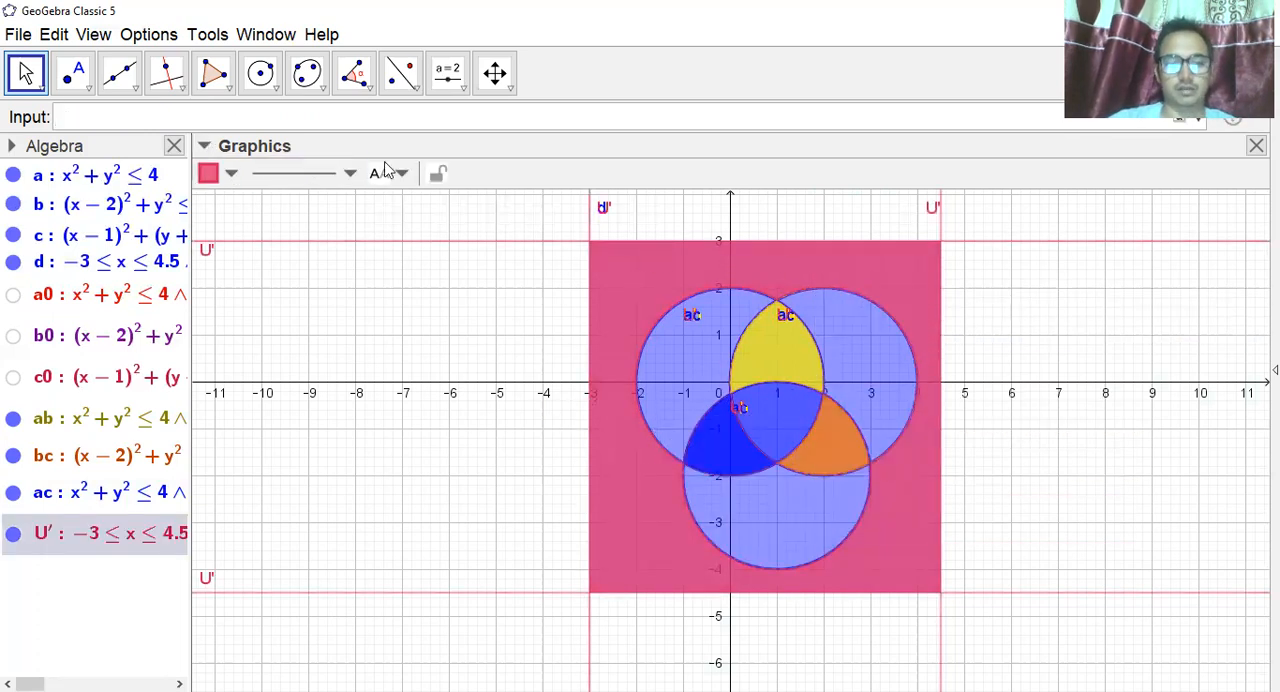
click(232, 175)
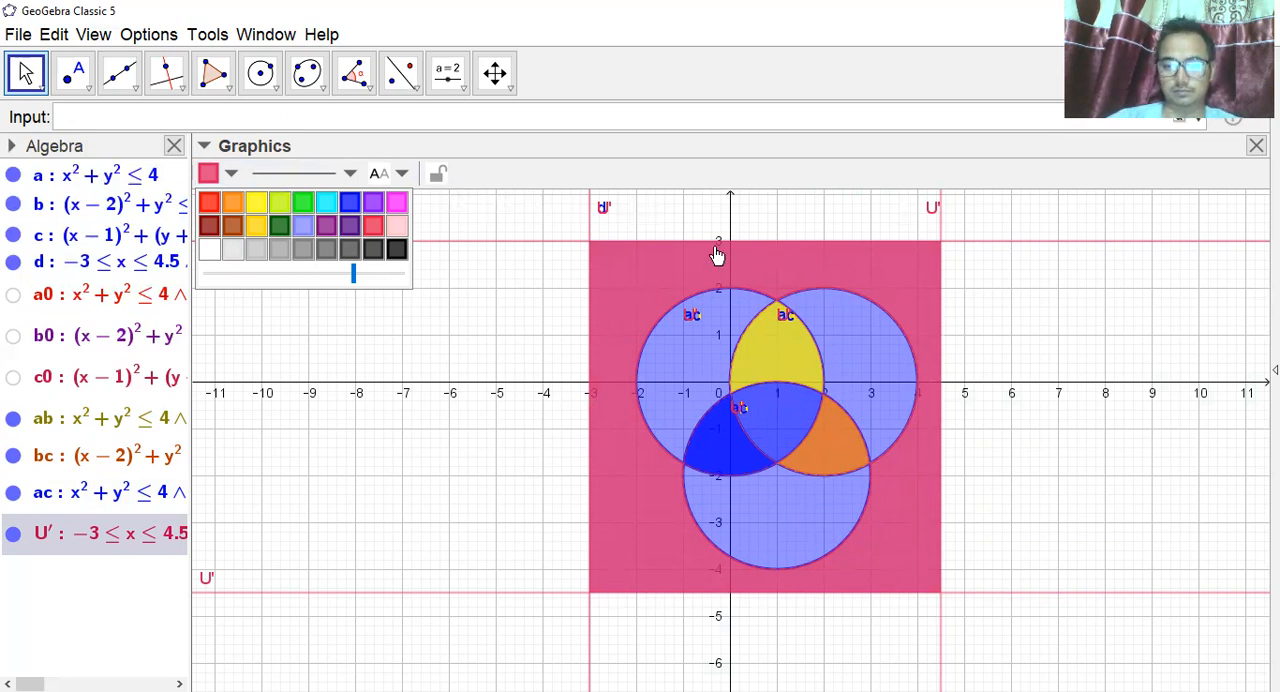
click(256, 204)
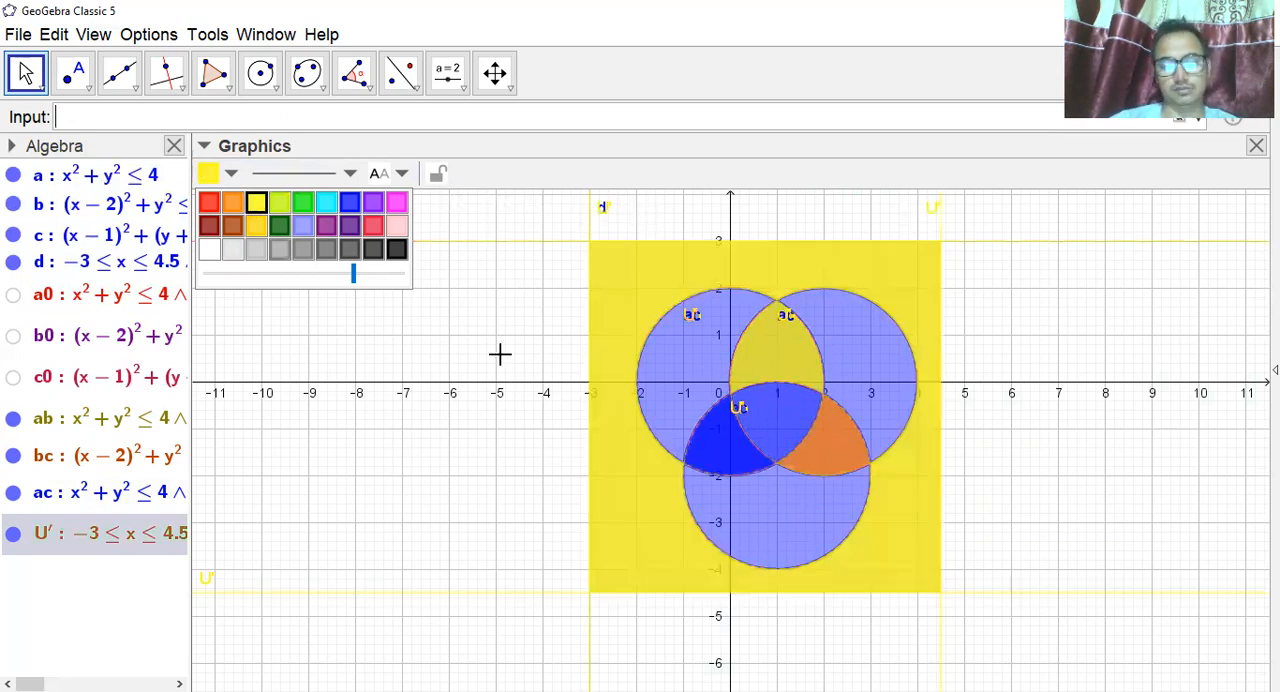
click(420, 340)
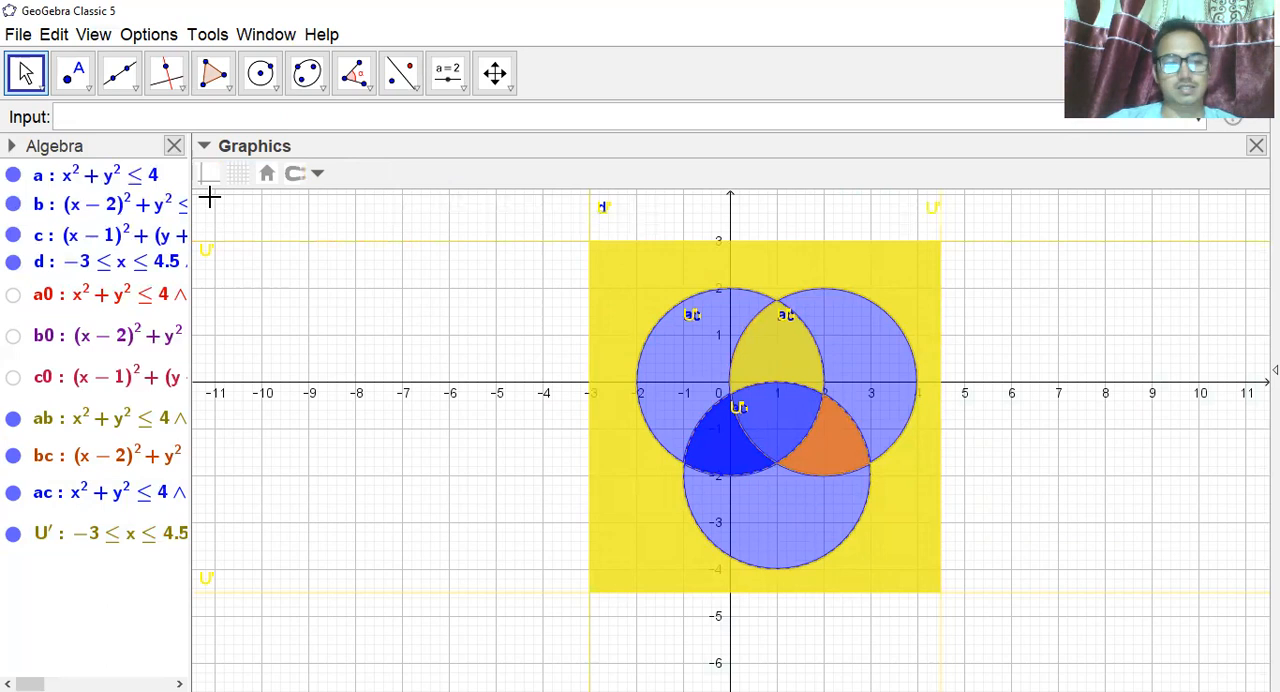
Define abc=a&&b&&c and plot the common overlap of all three disks.
click(99, 111)
text(abc=a)
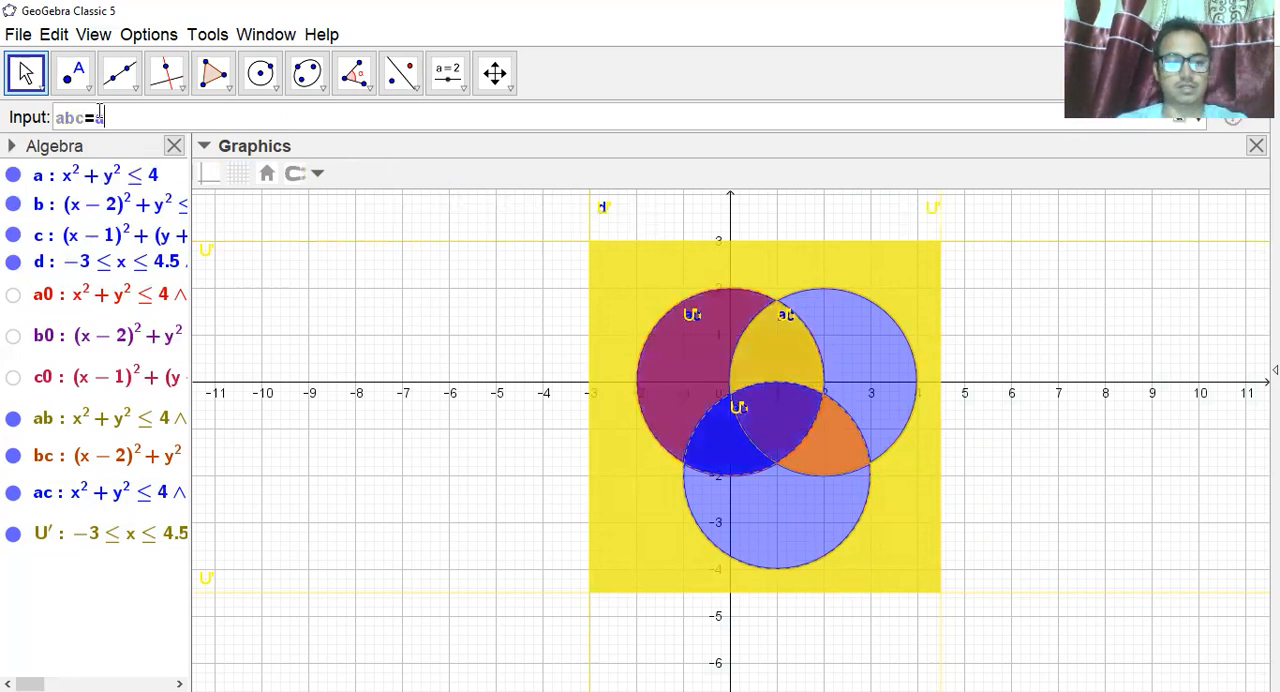
text(&&)
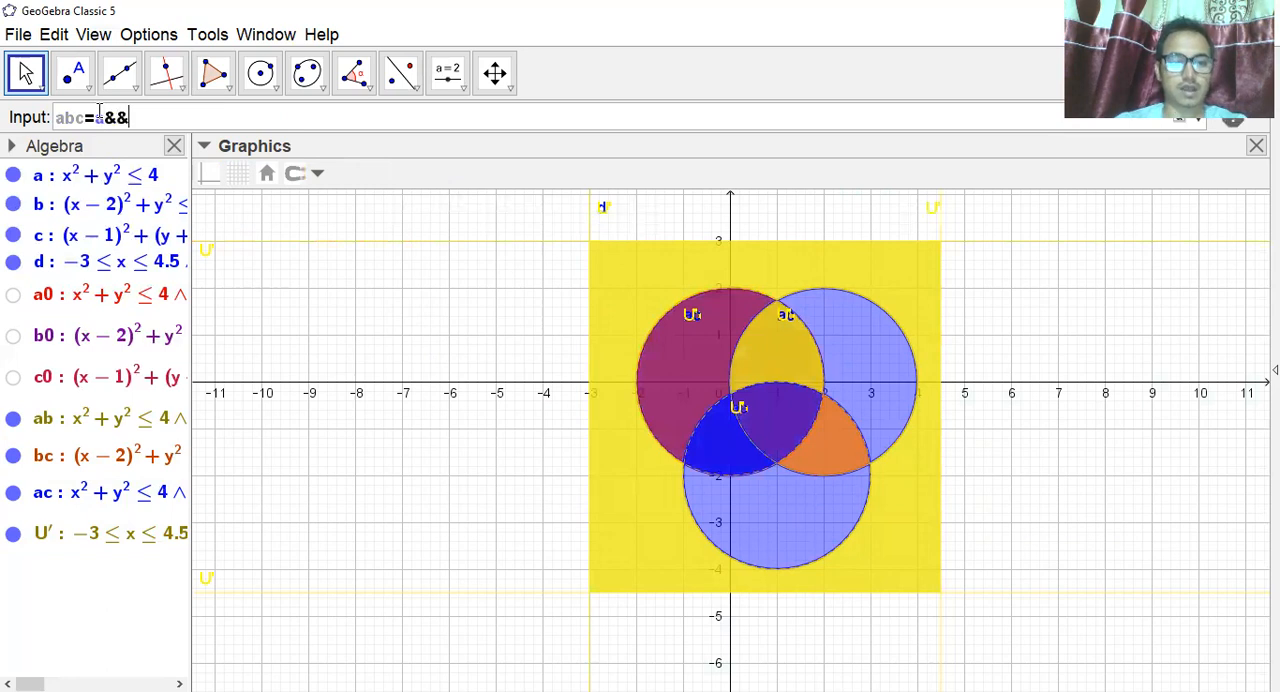
text(b*+)
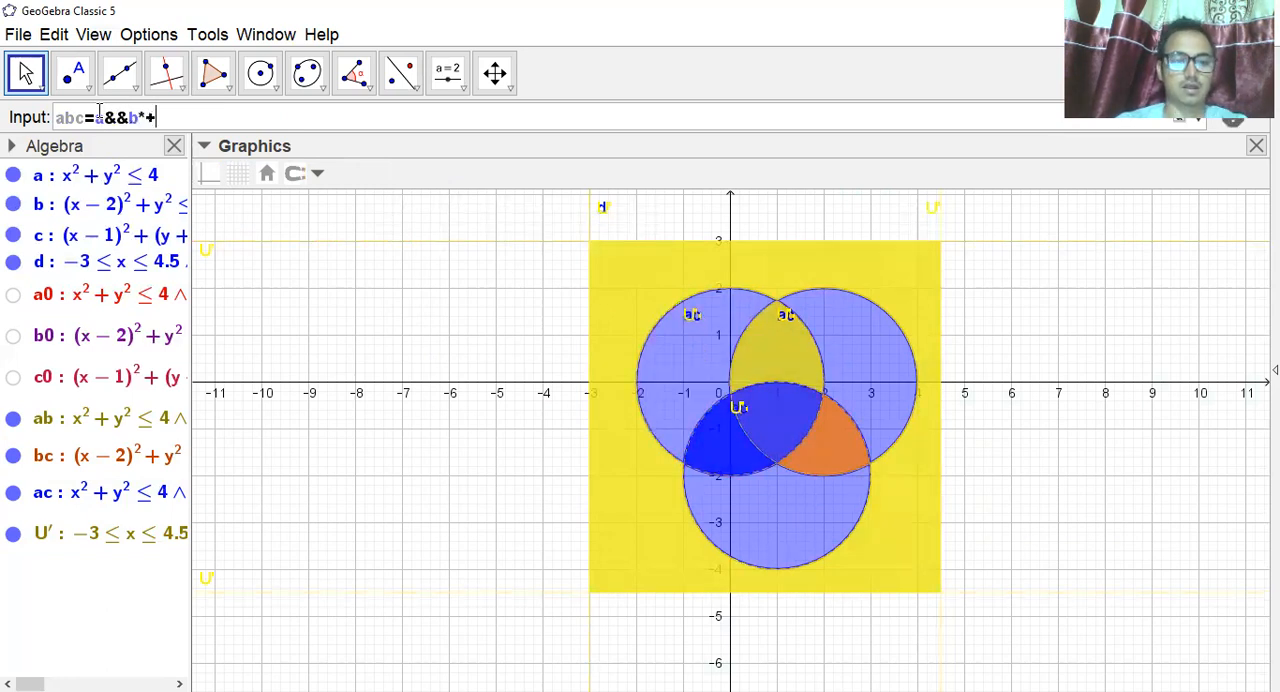
key(BackSpace)
text(&&c)
key(Return)
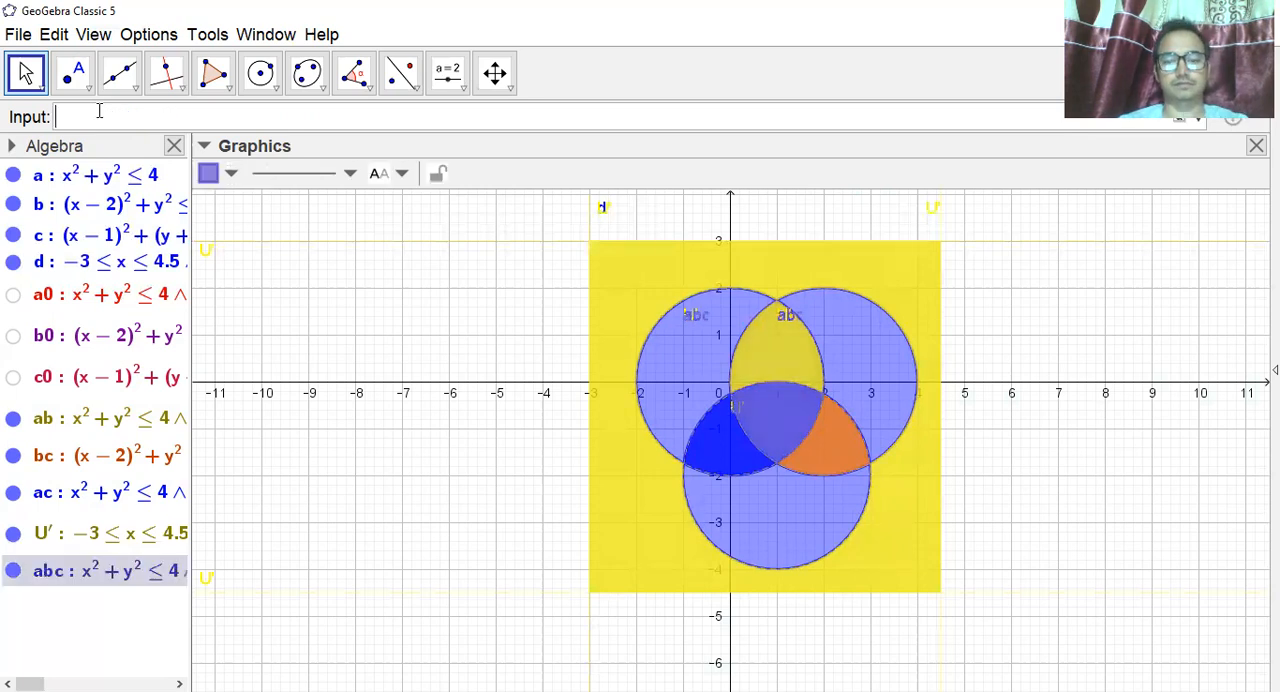
Color the abc region red and deselect it.
click(230, 174)
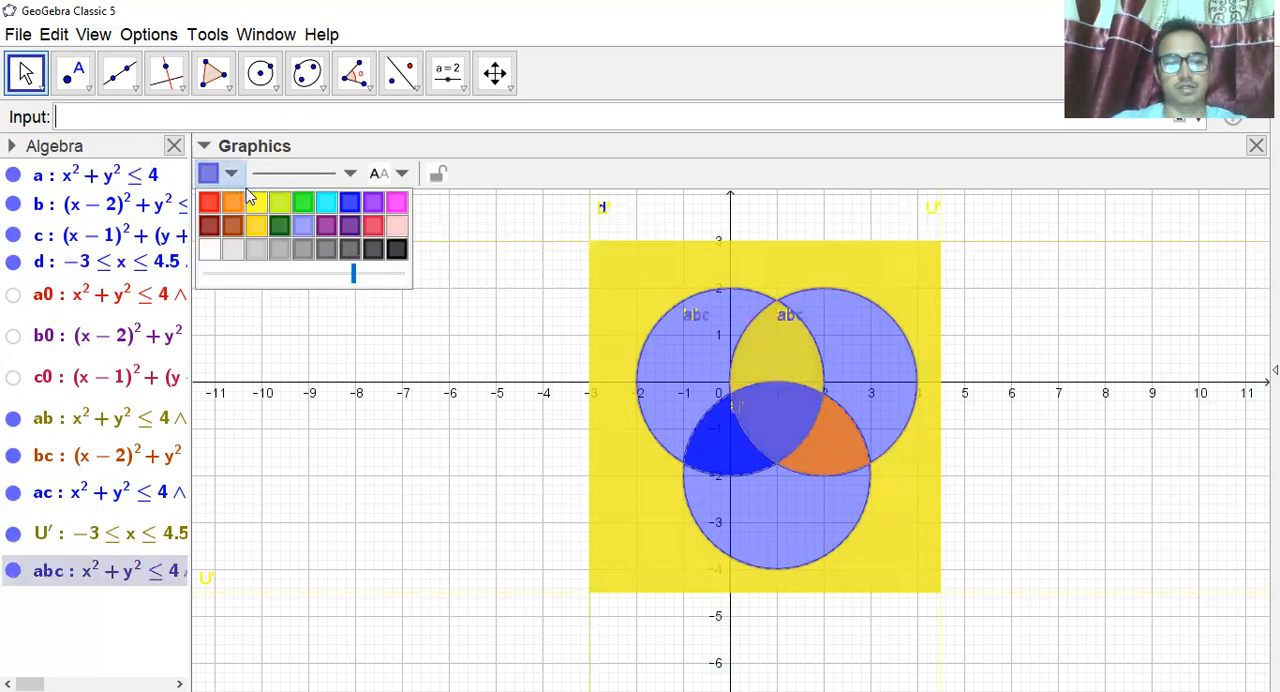
click(208, 202)
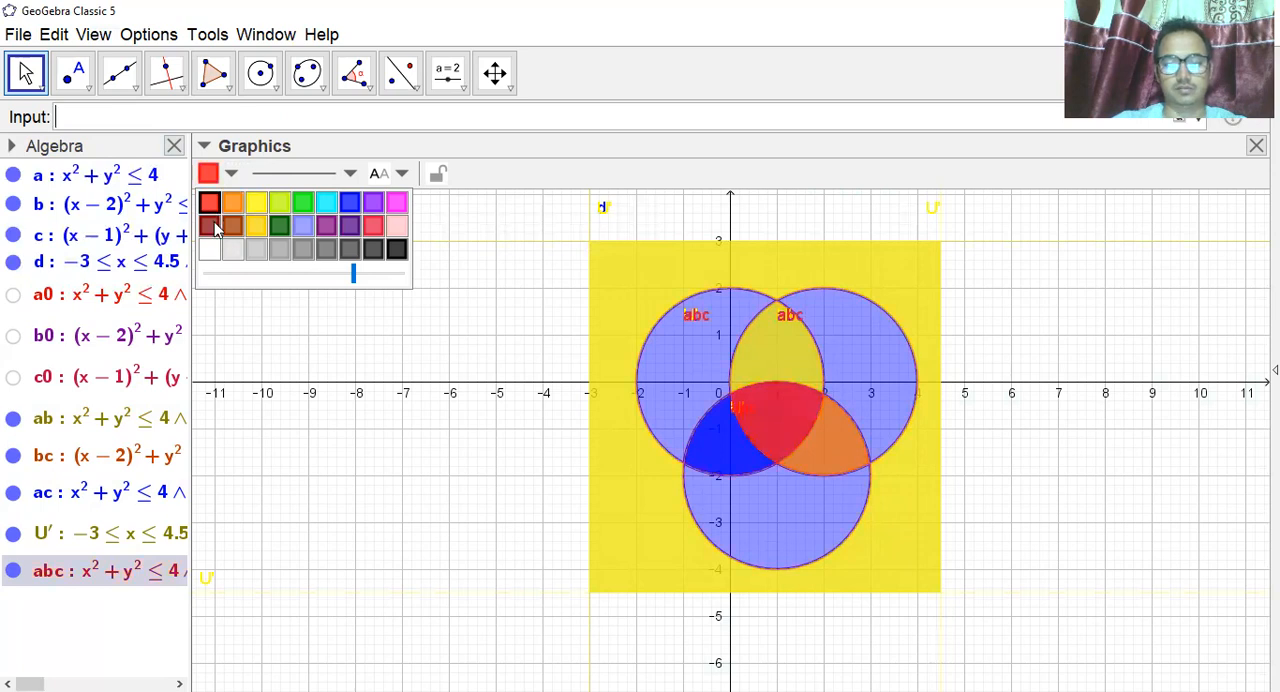
click(377, 338)
click(377, 340)
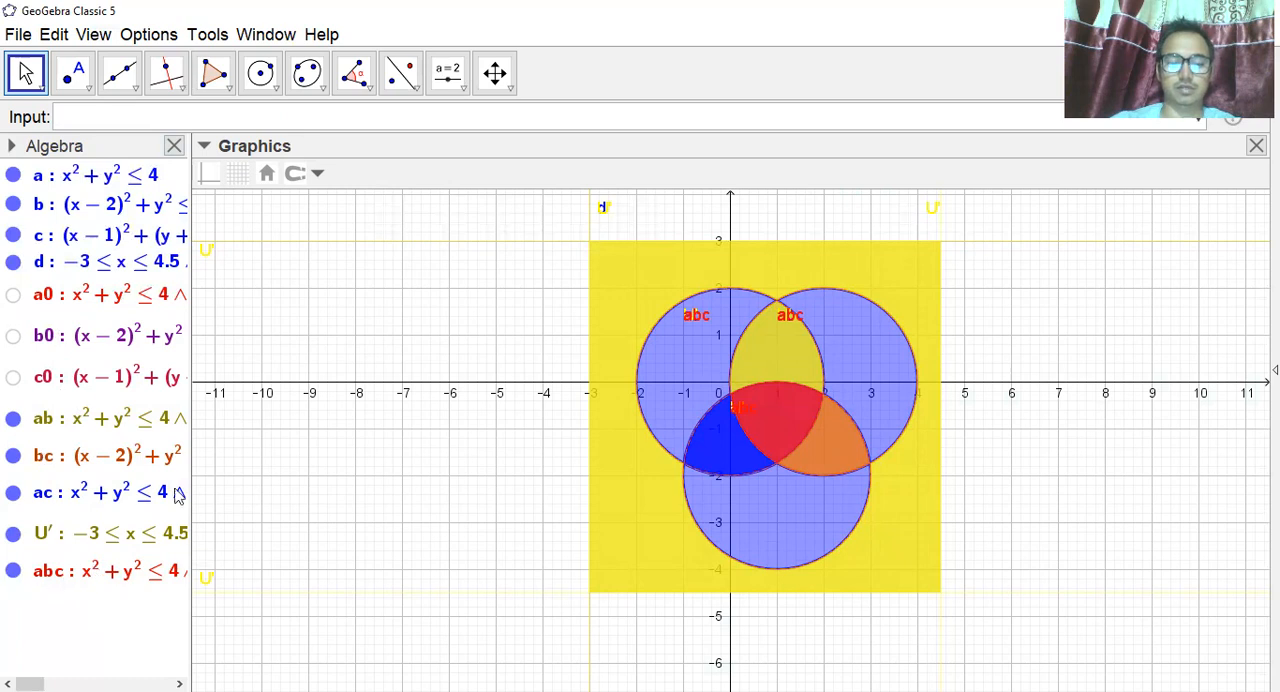
Show the hidden single-set regions a0, b0 and c0 in the diagram.
click(13, 295)
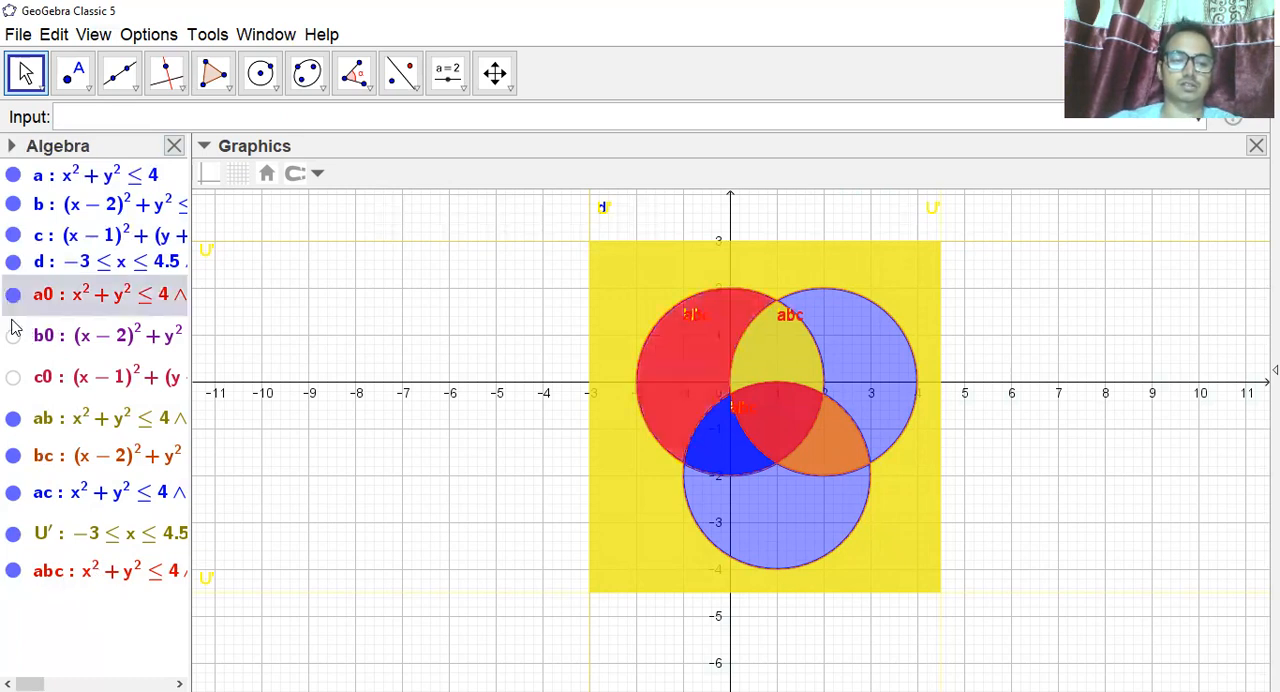
click(13, 336)
click(13, 377)
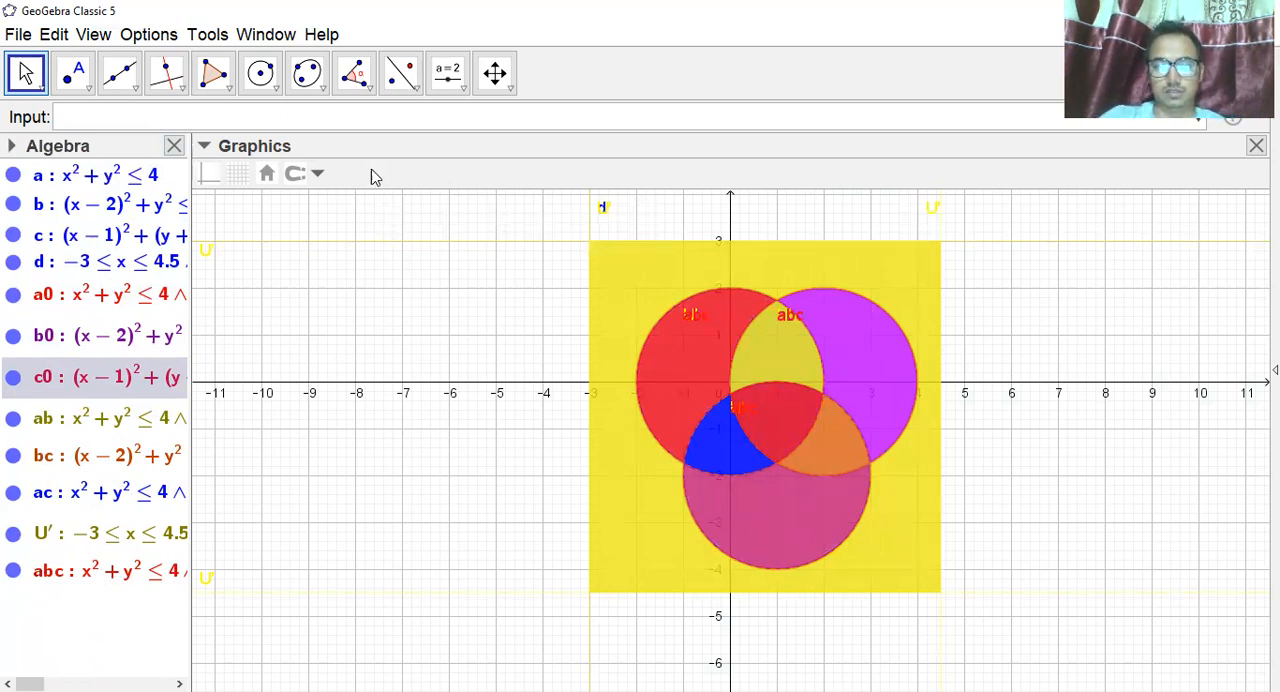
Place a button in the empty upper-left area of the graphics view and caption it $n_o(A)$.
click(455, 80)
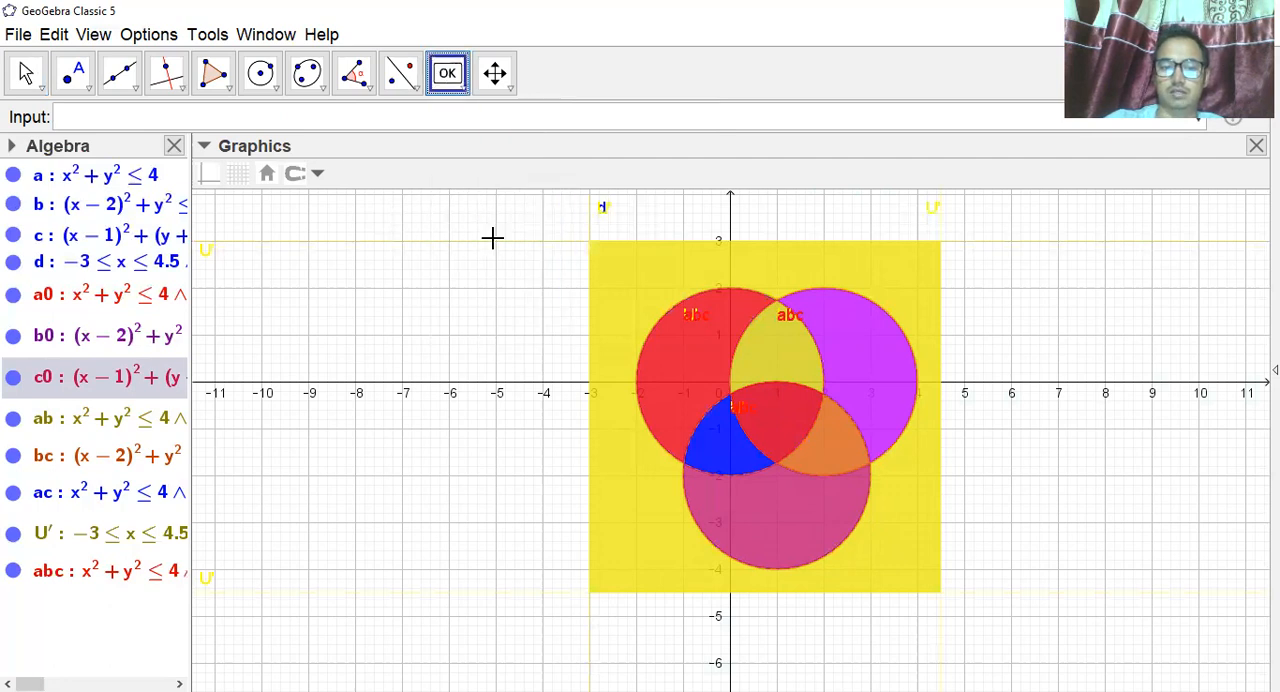
click(497, 240)
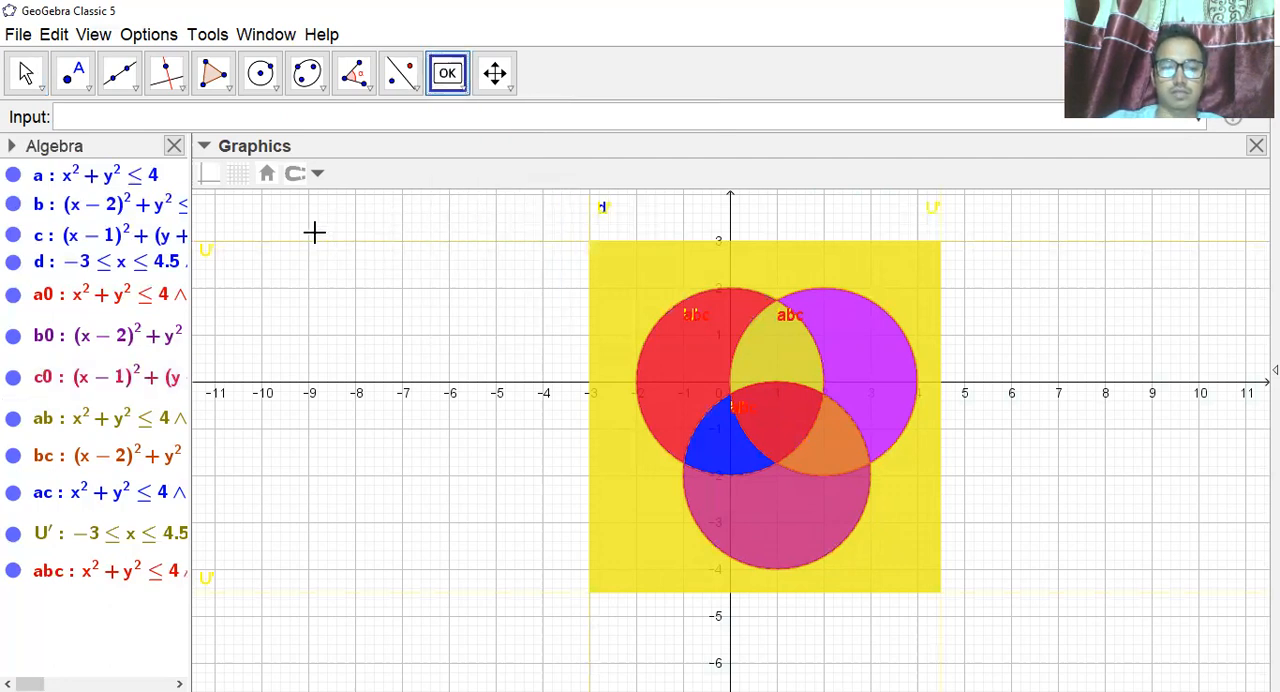
click(314, 232)
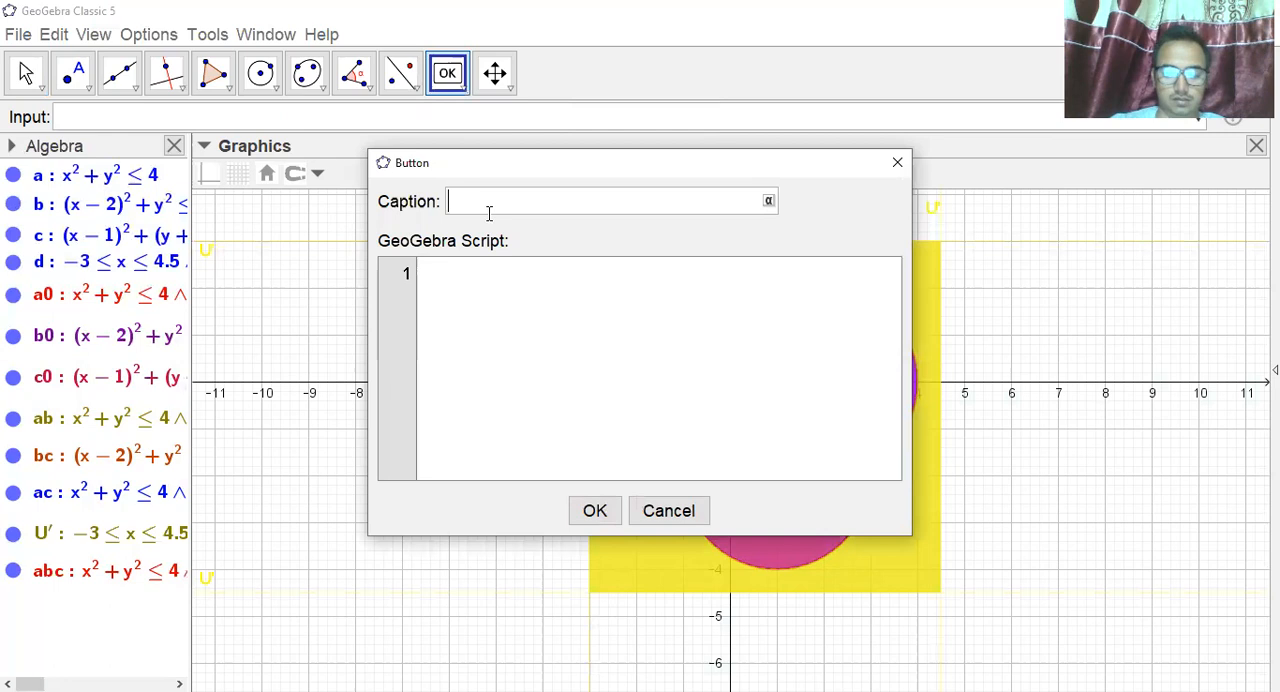
text($n)
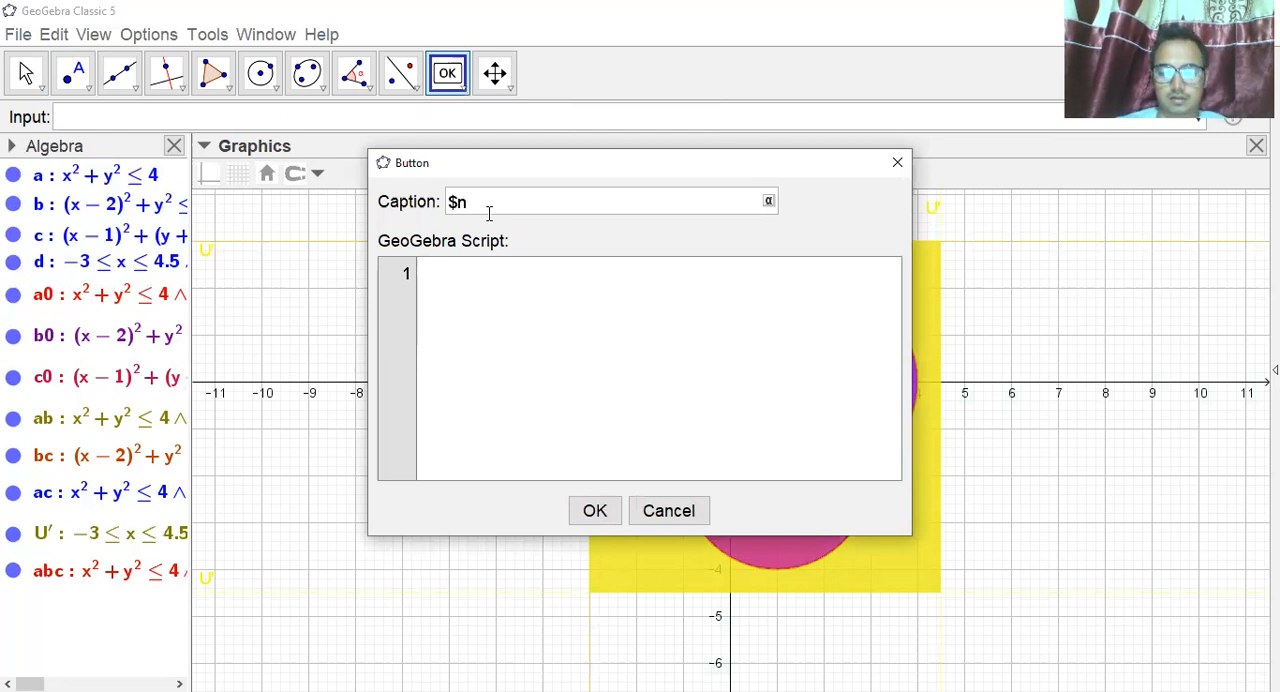
text(_o(A)
click(515, 213)
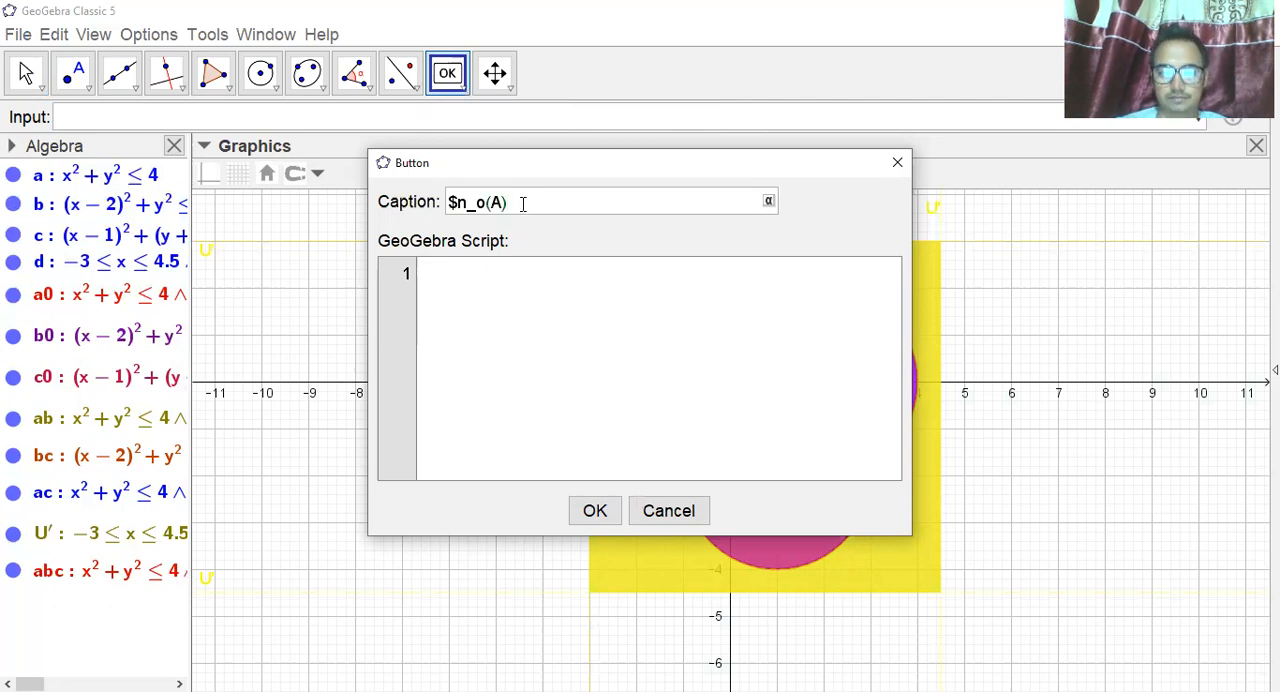
text($)
Start the button's GeoGebra script with the line SetColor[a0,"blue"].
click(459, 279)
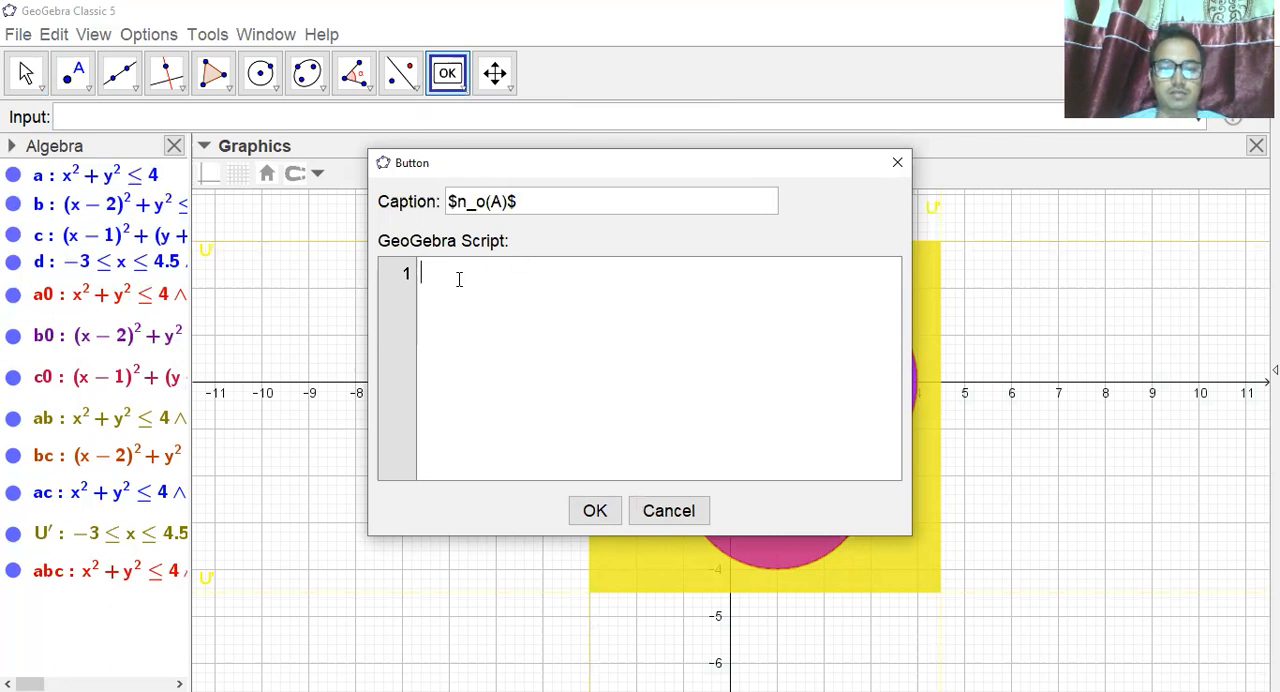
text(SetC)
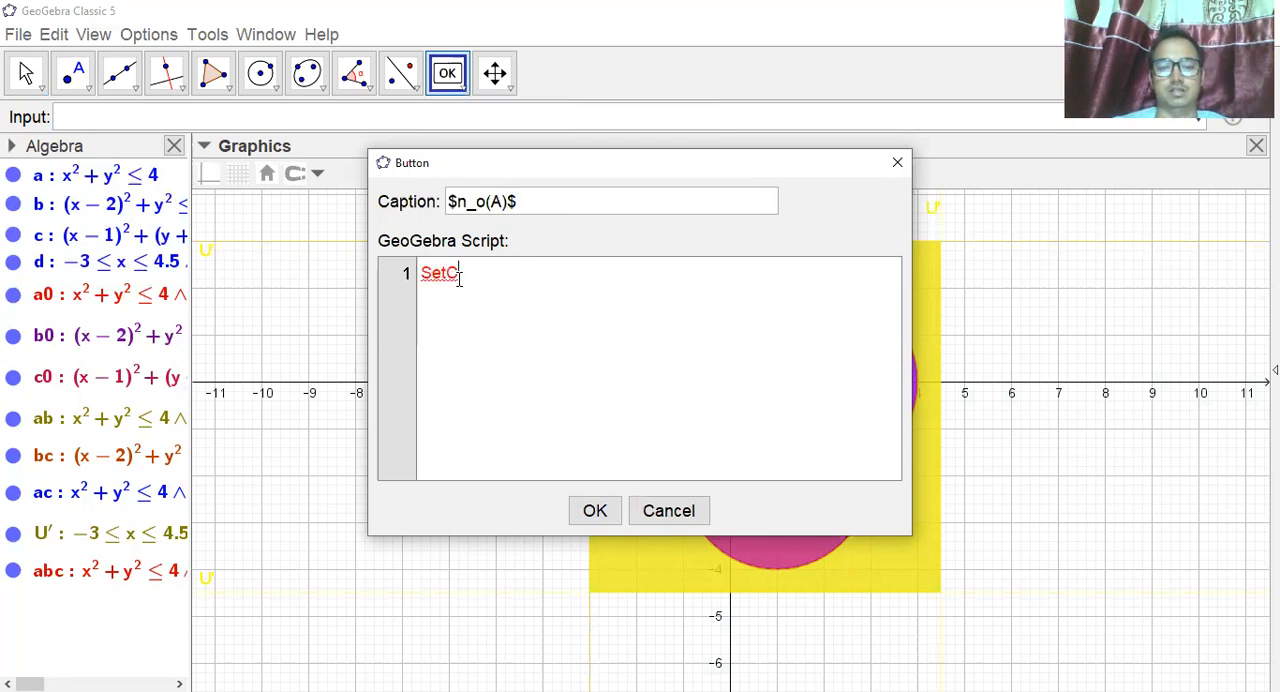
text(olor[)
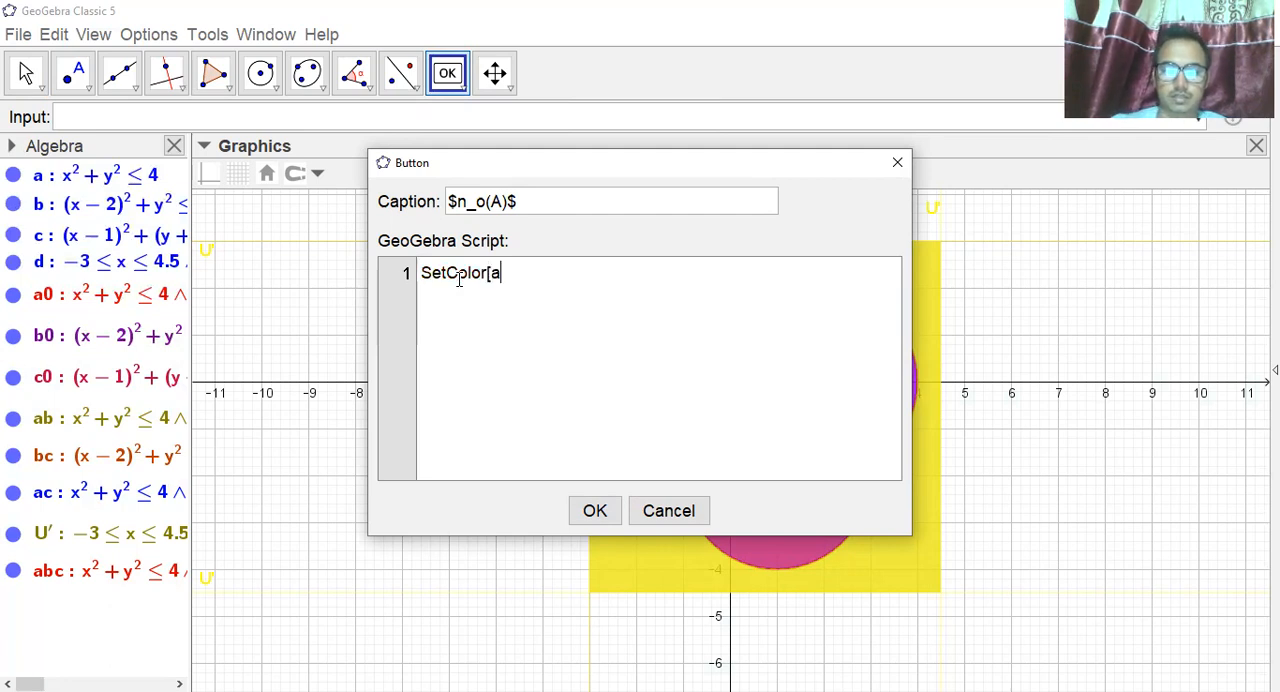
text(a0)
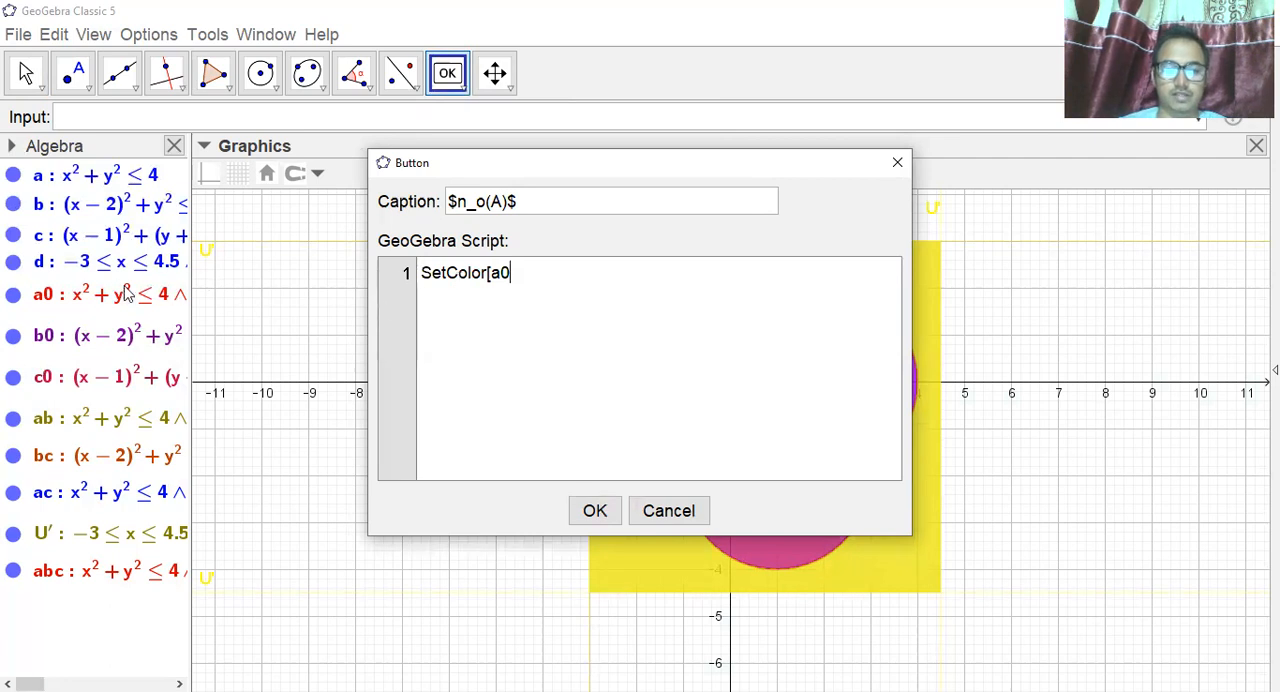
text(,"b)
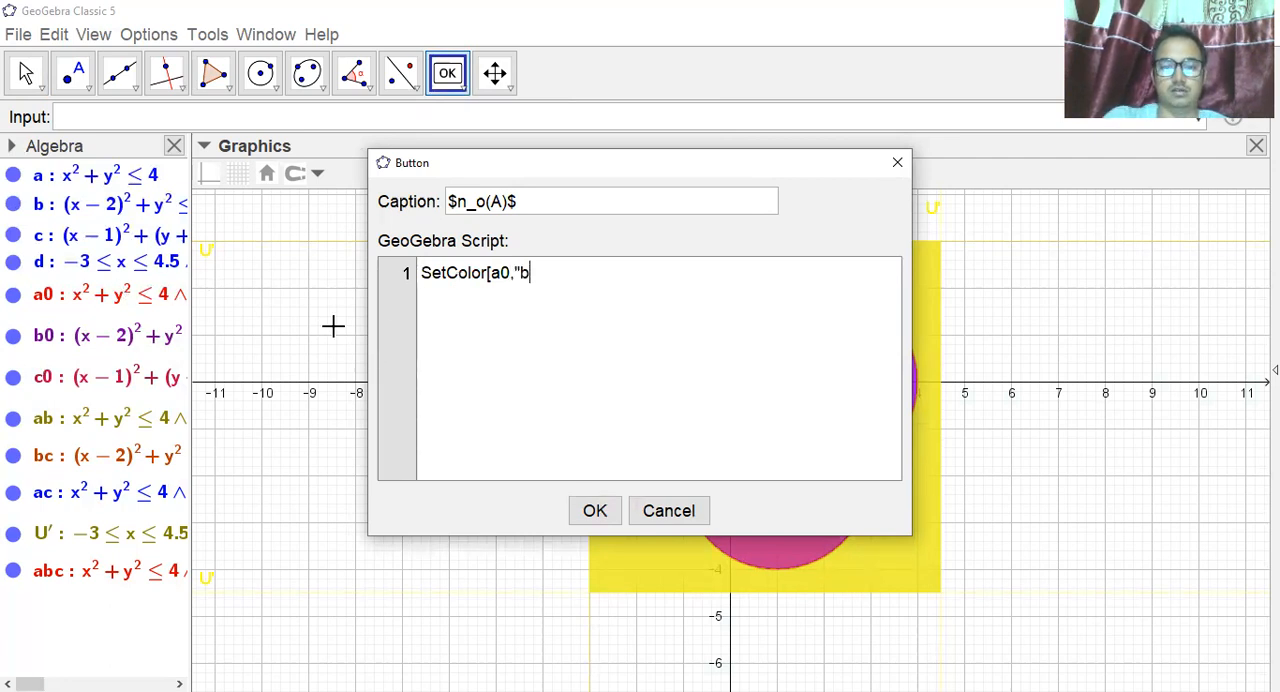
text(lue")
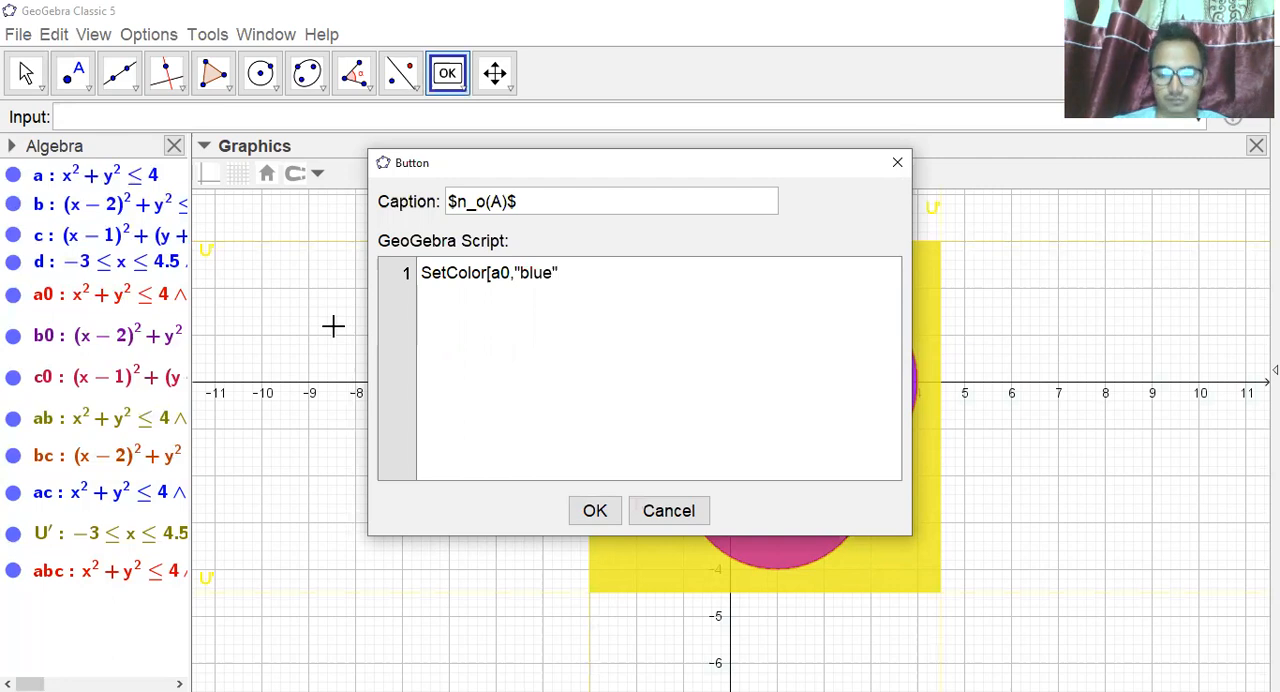
text(])
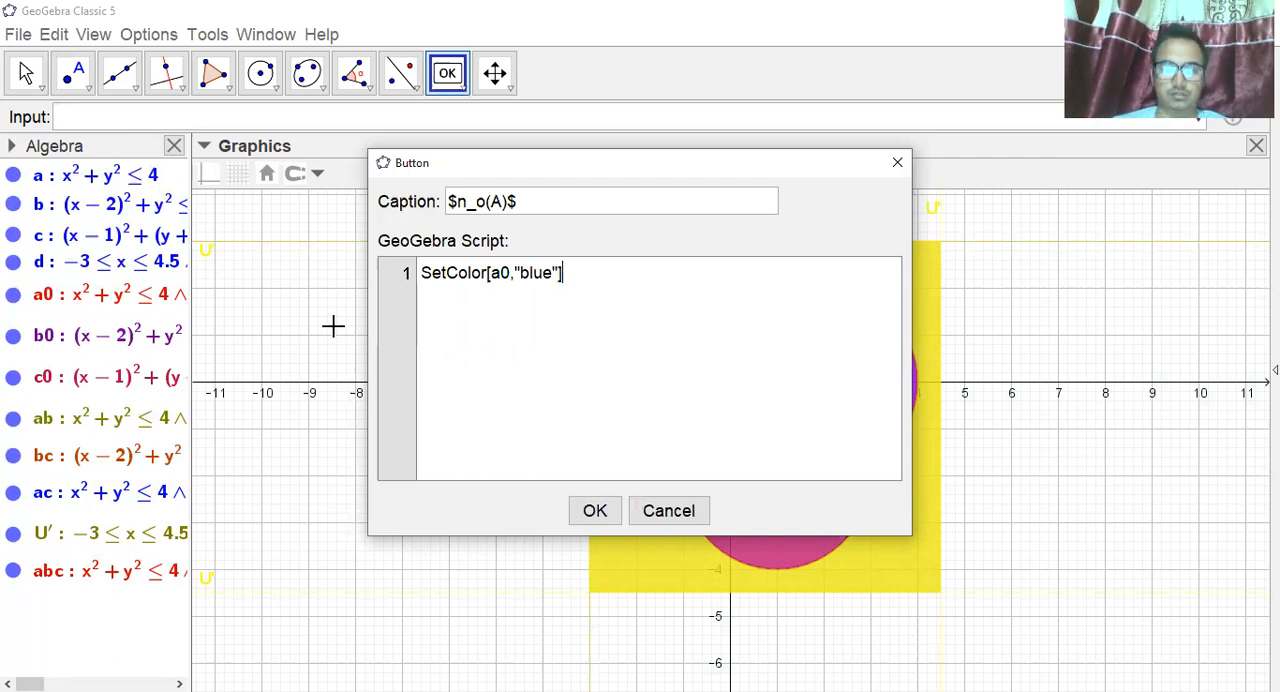
Add SetColor[b0,"white"] as the second line of the script.
key(Return)
text(SetColor)
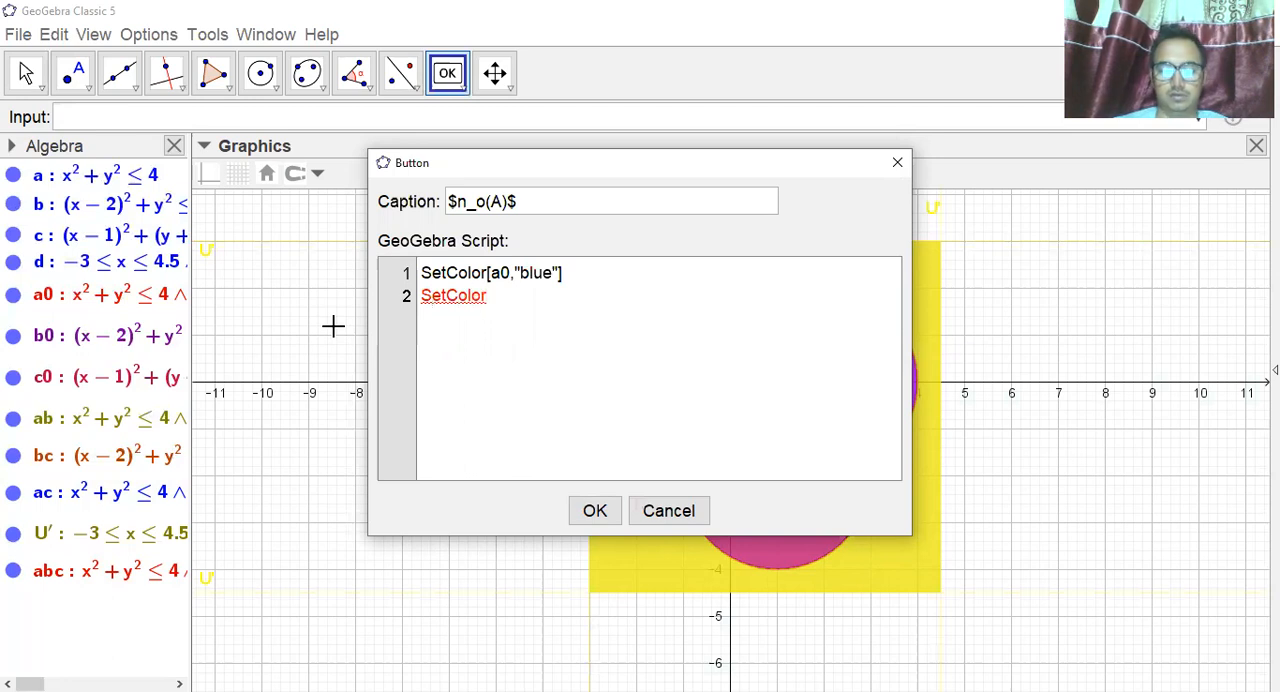
text([b0,"white")
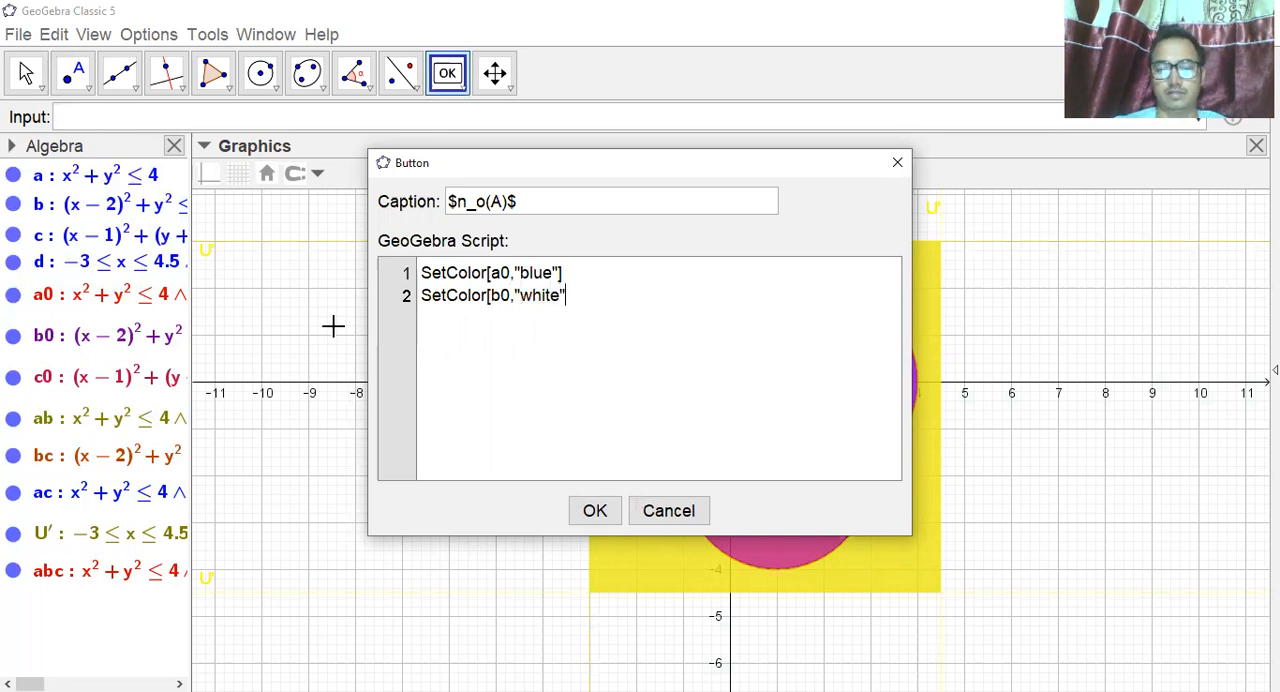
text(])
Add SetColor[c0,"white"] as the third line of the script.
key(Return)
text(SetColor)
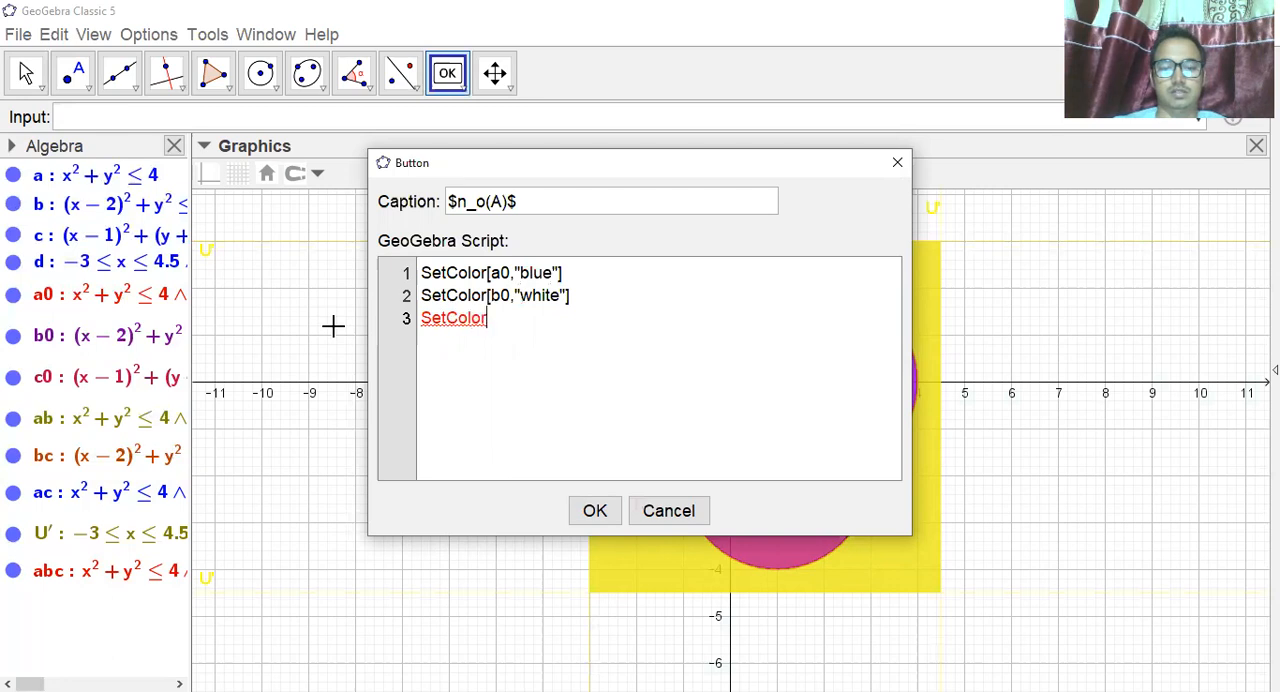
text([ab)
key(BackSpace)
key(BackSpace)
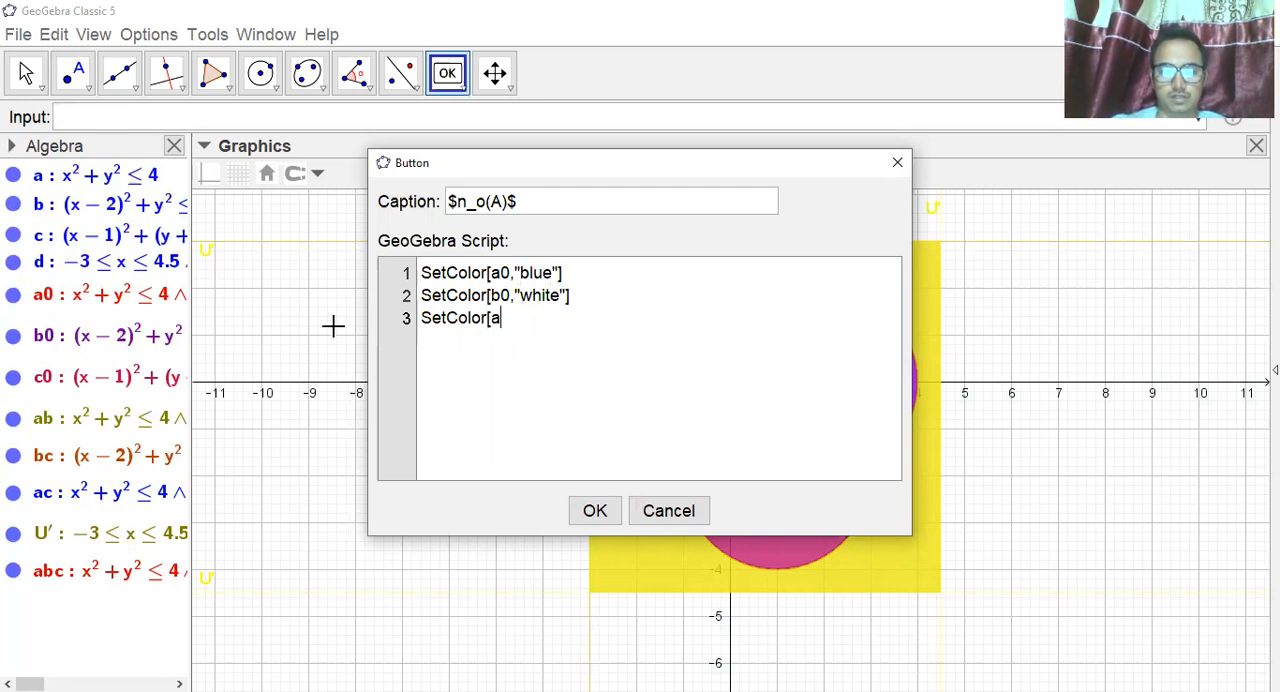
text(c)
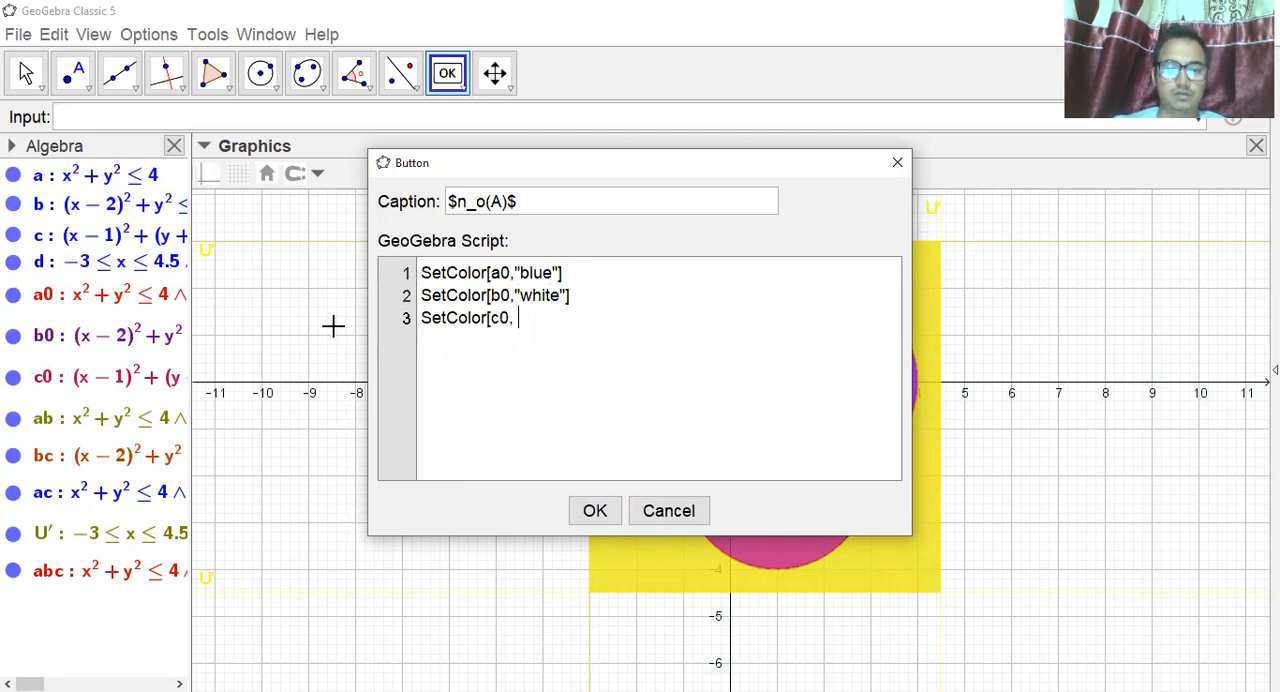
text(0,"white")
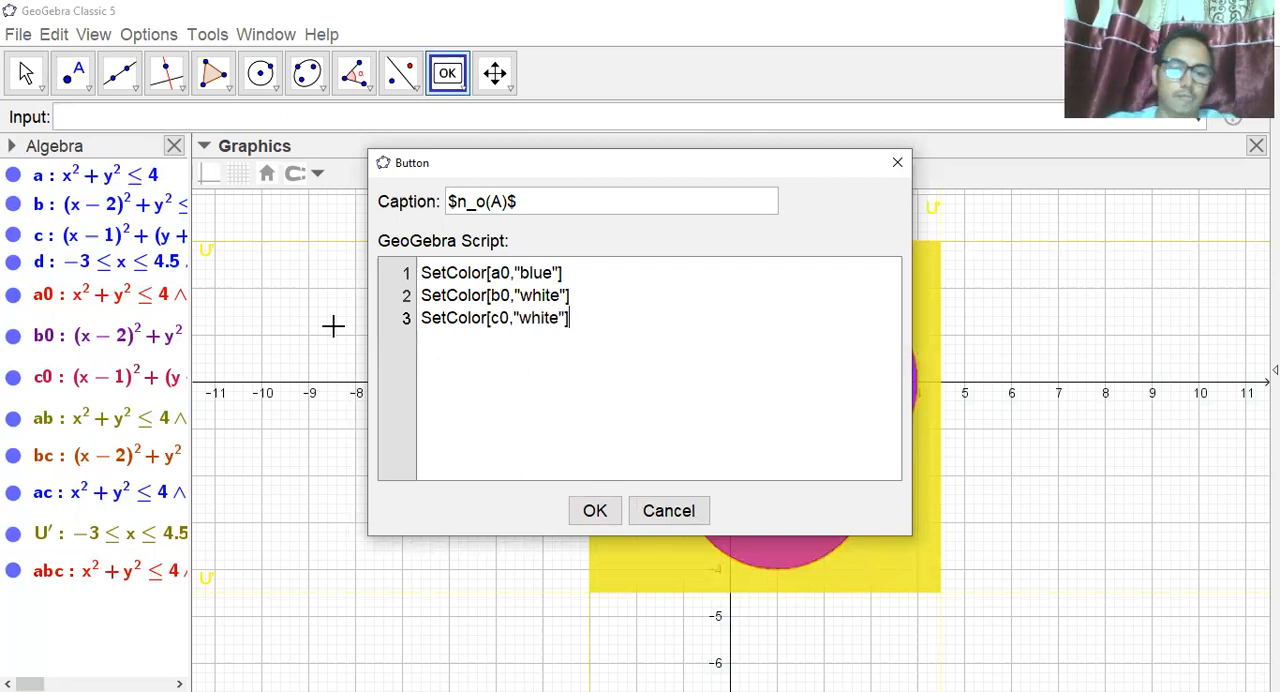
Duplicate the c0 line as a fourth script line and change its region to ab.
drag(421, 318, 581, 316)
key(ctrl+c)
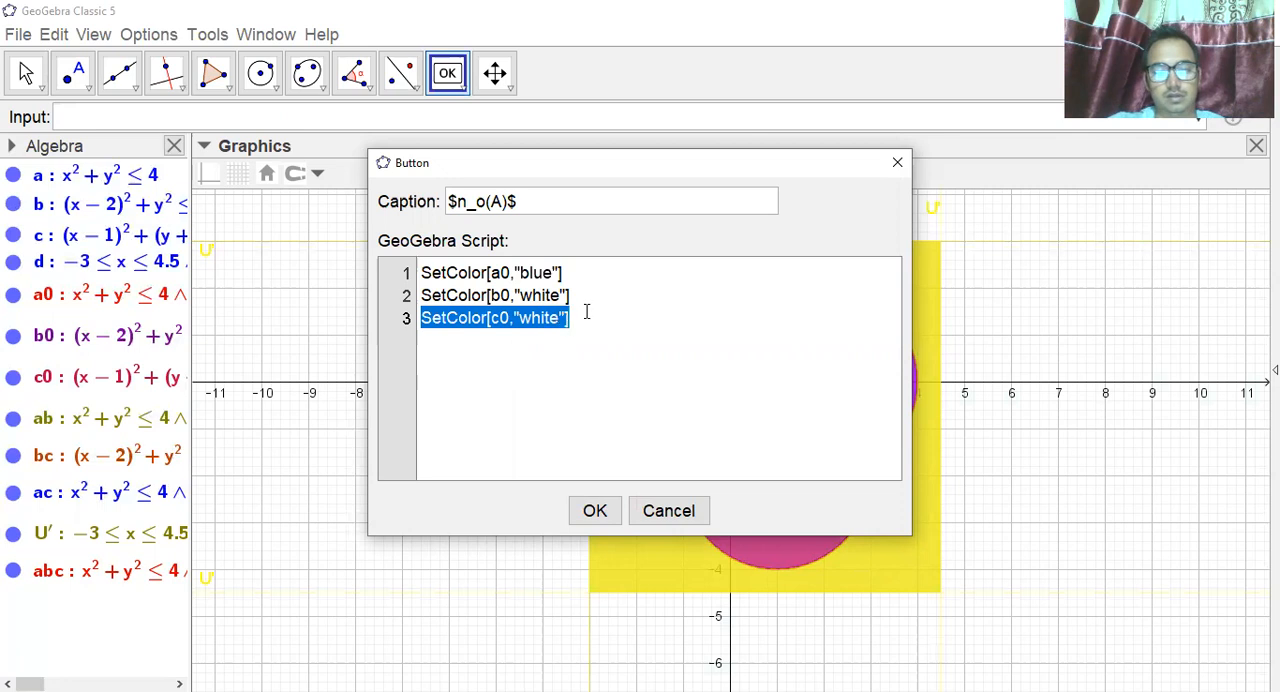
click(587, 315)
key(Return)
key(ctrl+v)
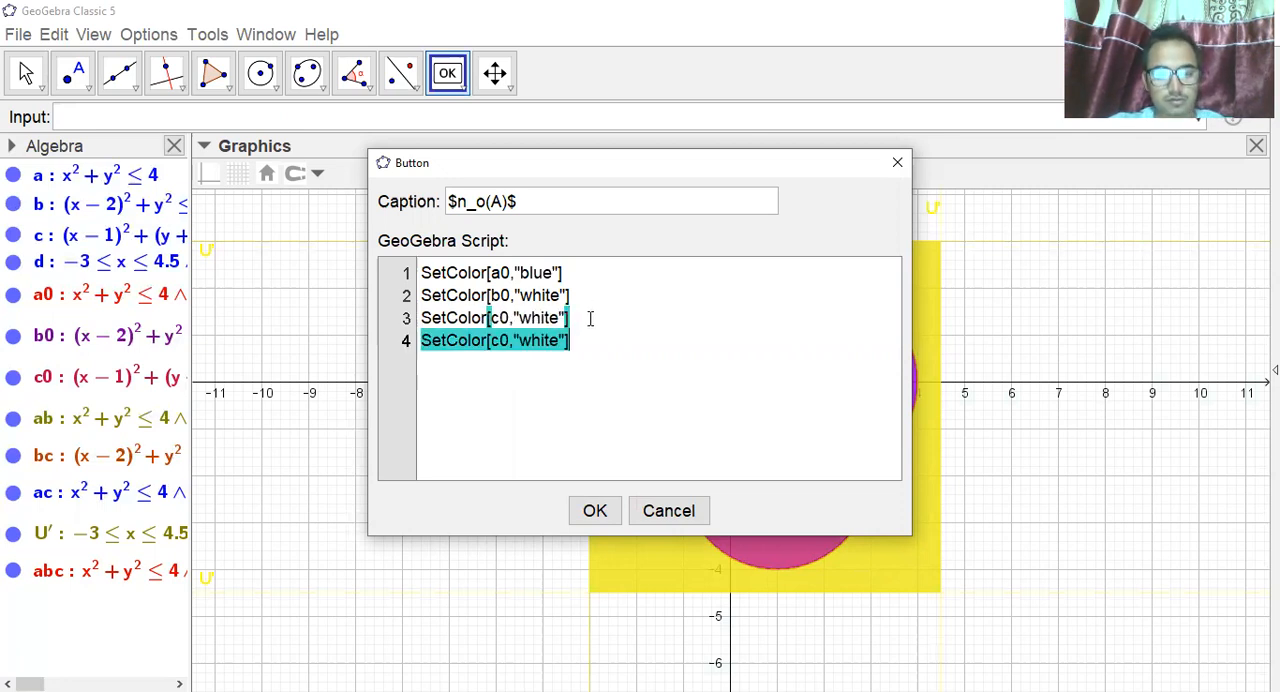
click(510, 341)
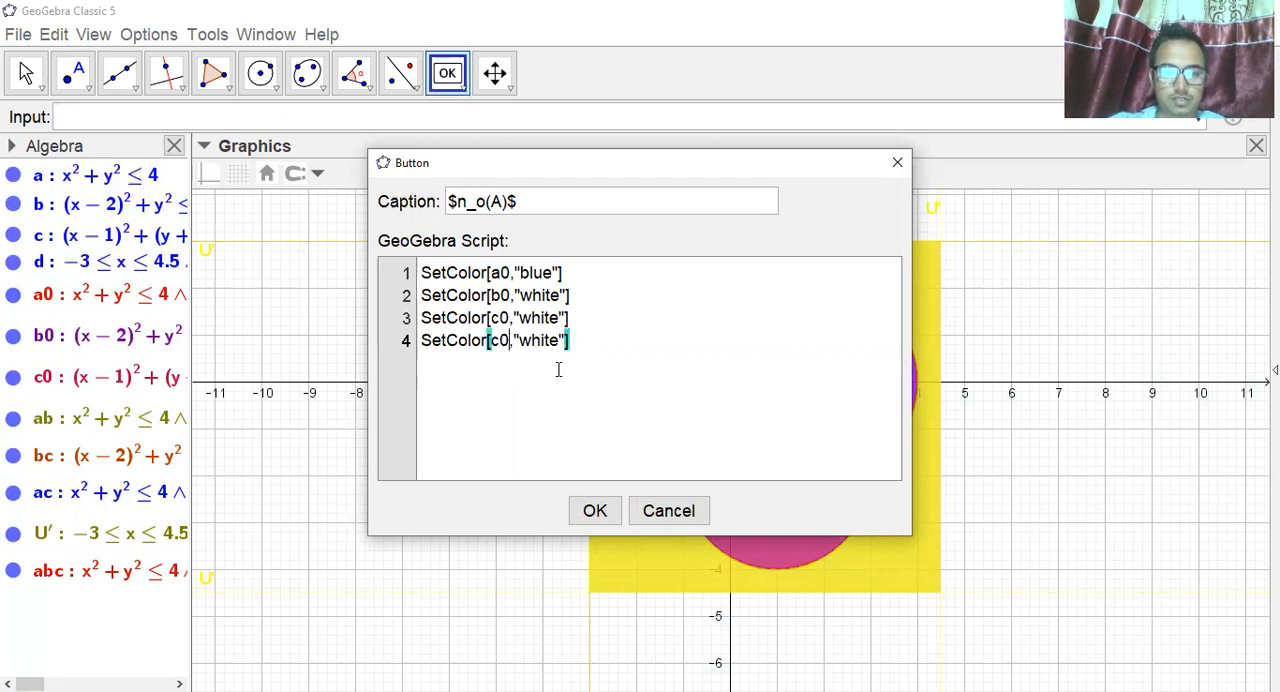
key(BackSpace)
key(BackSpace)
text(ab)
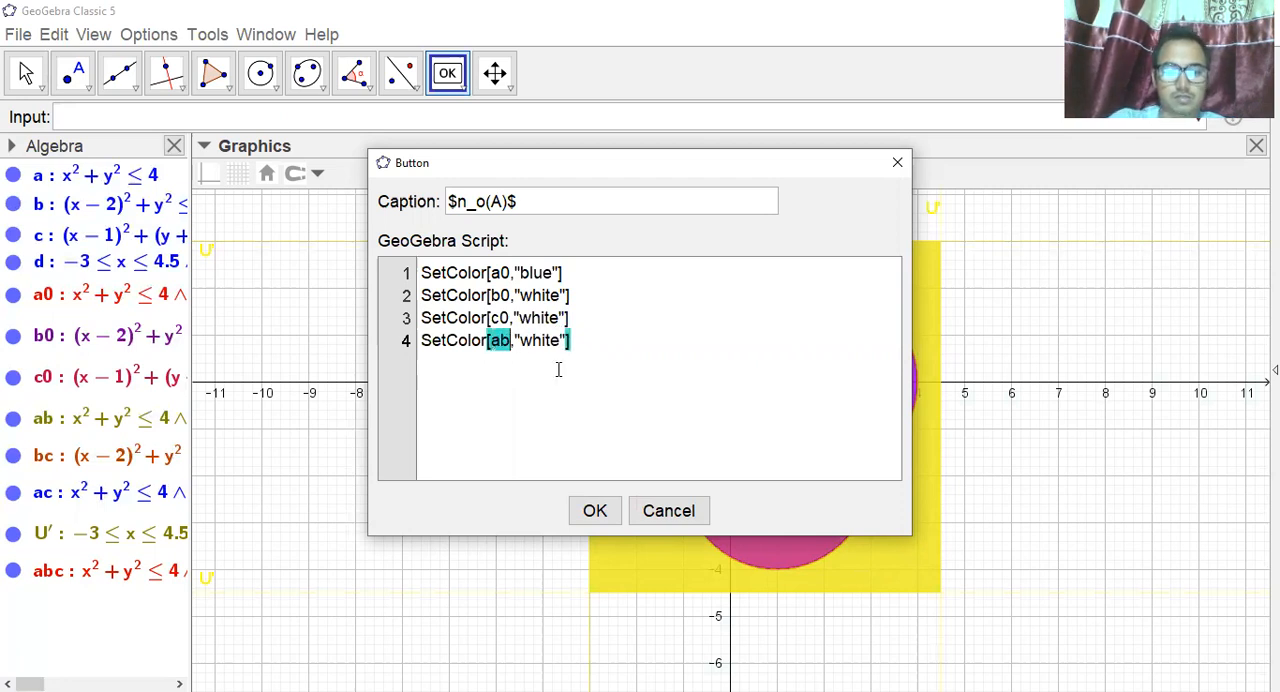
Paste four more copies of SetColor[c0,"white"] as script lines 5 to 8.
click(630, 298)
click(634, 322)
click(607, 343)
key(Return)
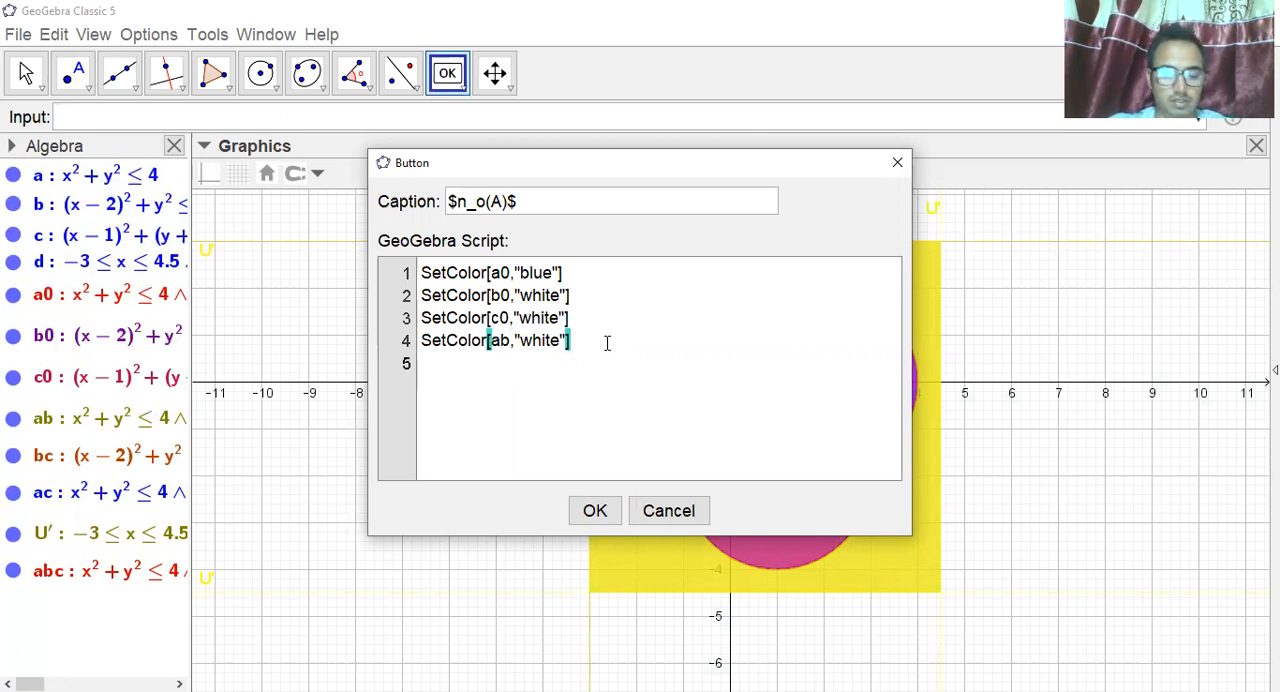
key(ctrl+v)
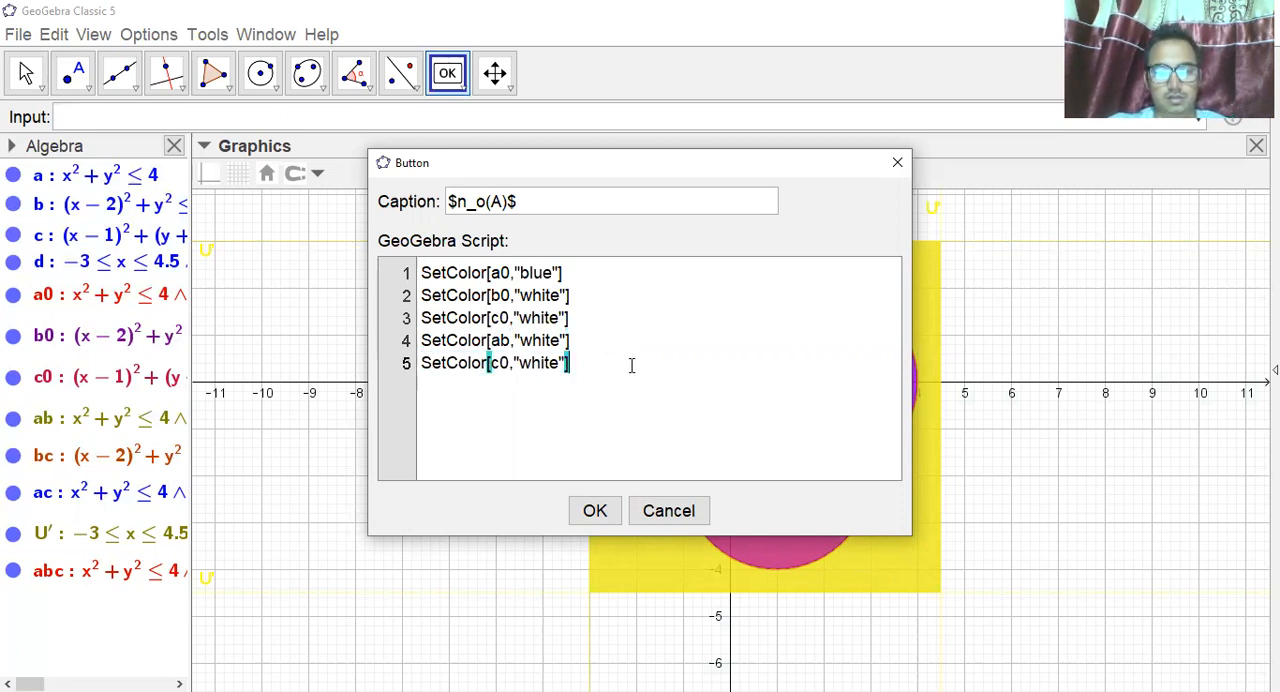
key(Return)
key(ctrl+v)
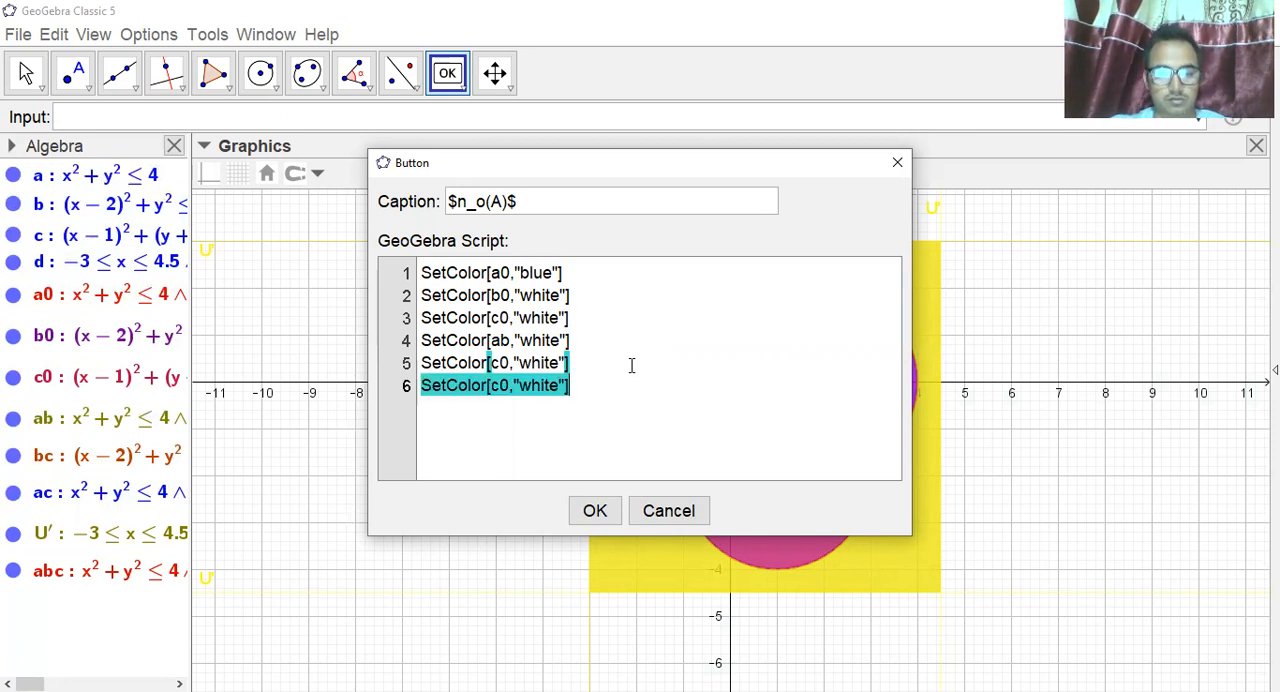
key(Return)
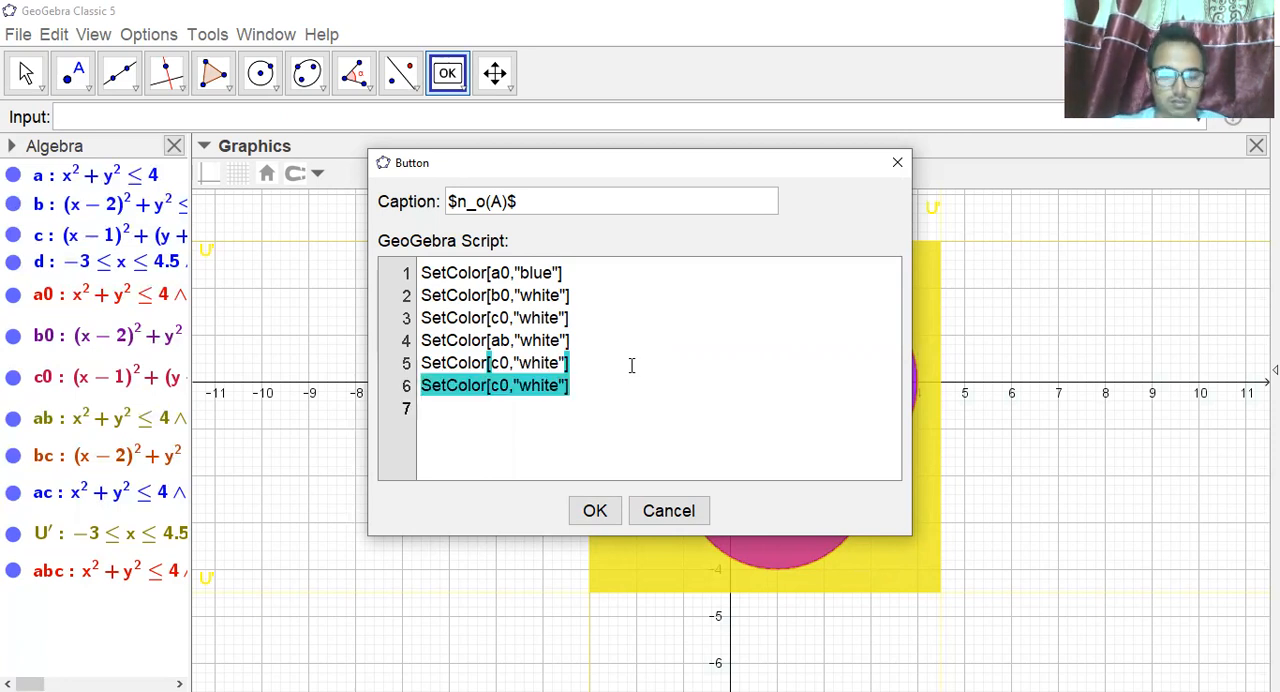
key(ctrl+v)
key(Return)
key(ctrl+v)
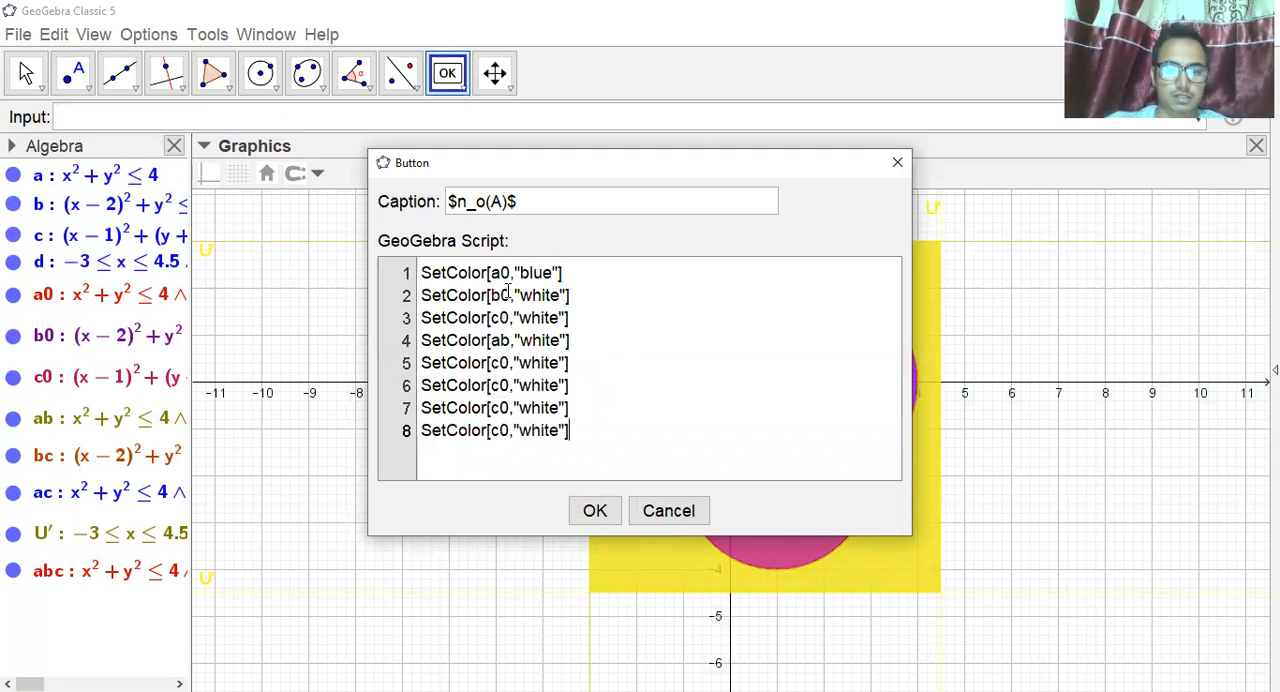
Change the region names in script lines 5 and 6 to bc and ac.
click(510, 363)
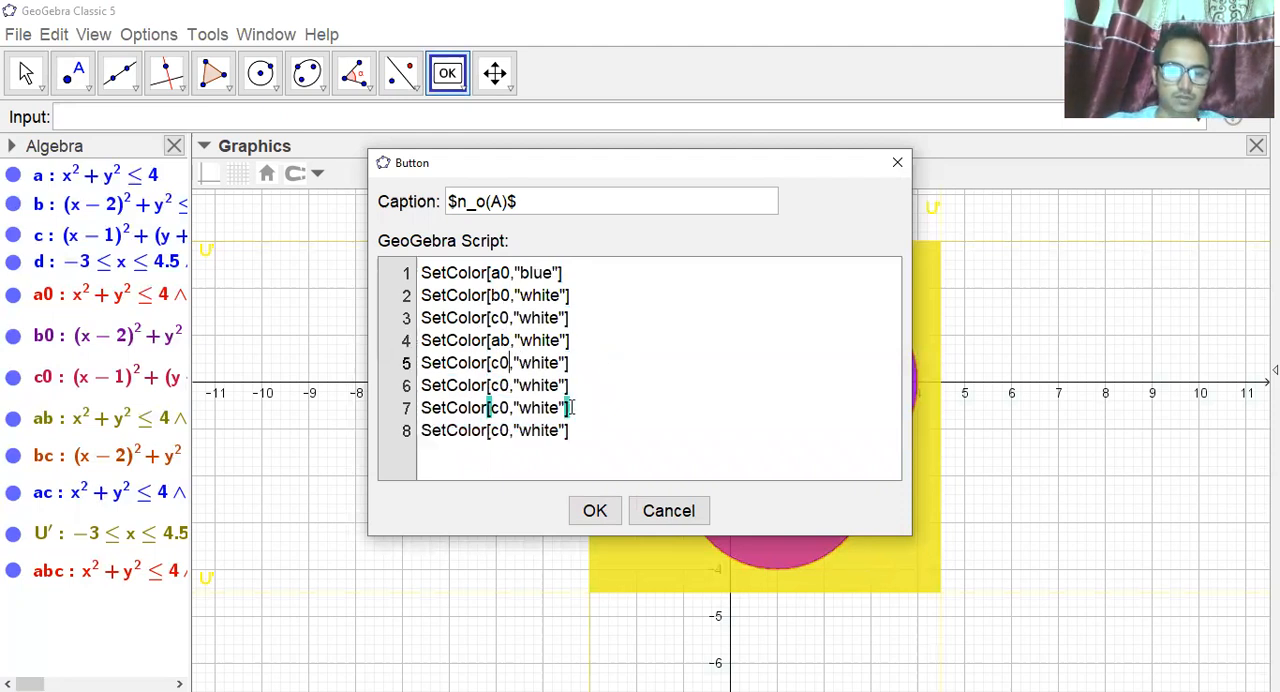
key(BackSpace)
key(BackSpace)
text(bc)
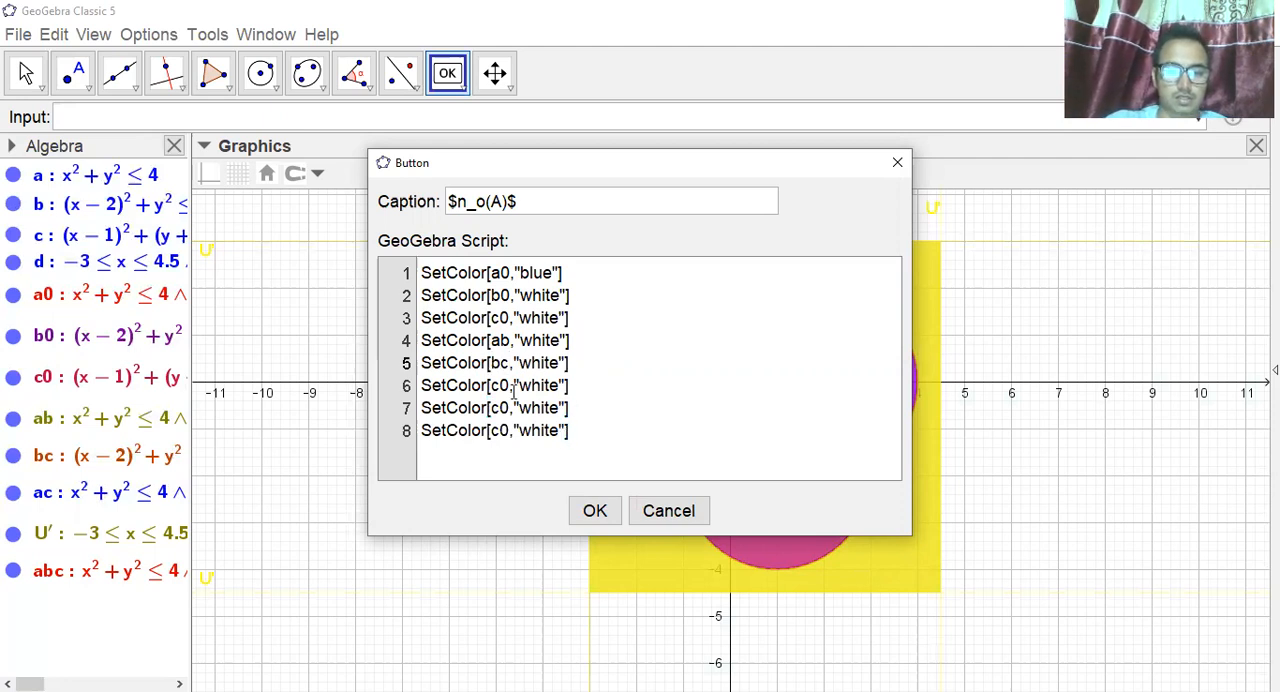
click(511, 388)
key(BackSpace)
key(BackSpace)
text(ac)
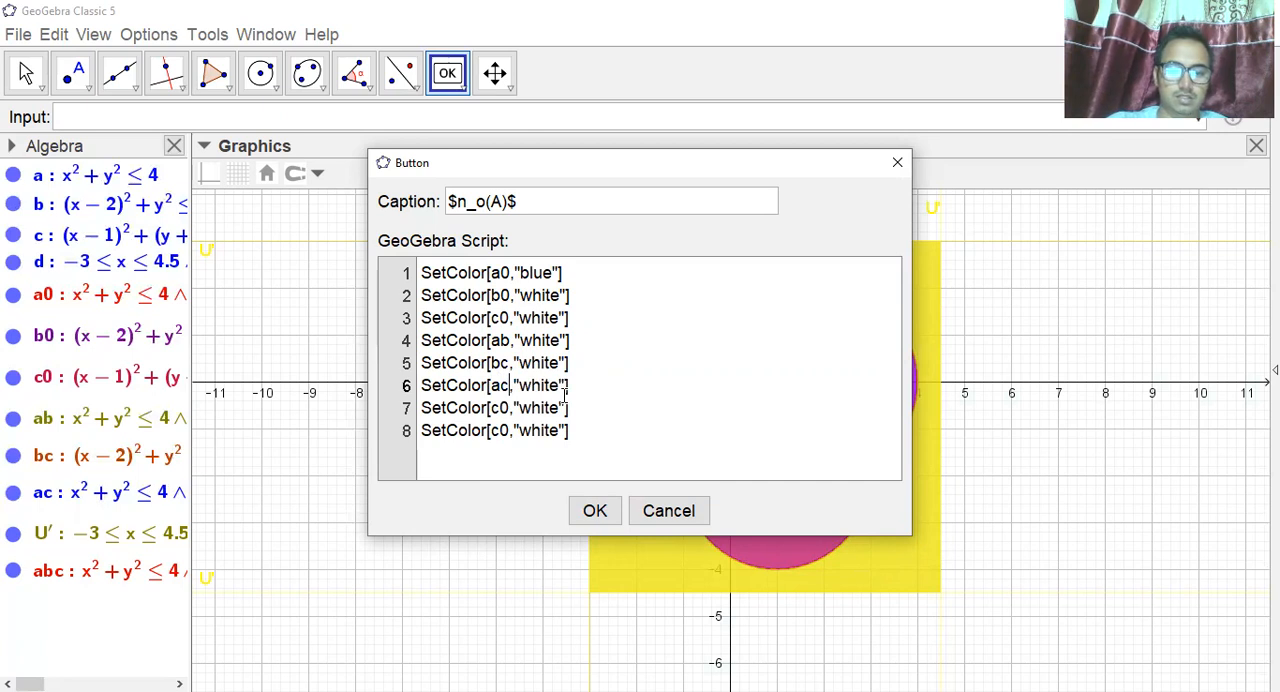
Change the region names in script lines 7 and 8 to U' and abc.
click(511, 408)
key(BackSpace)
key(BackSpace)
text(U')
key(Down)
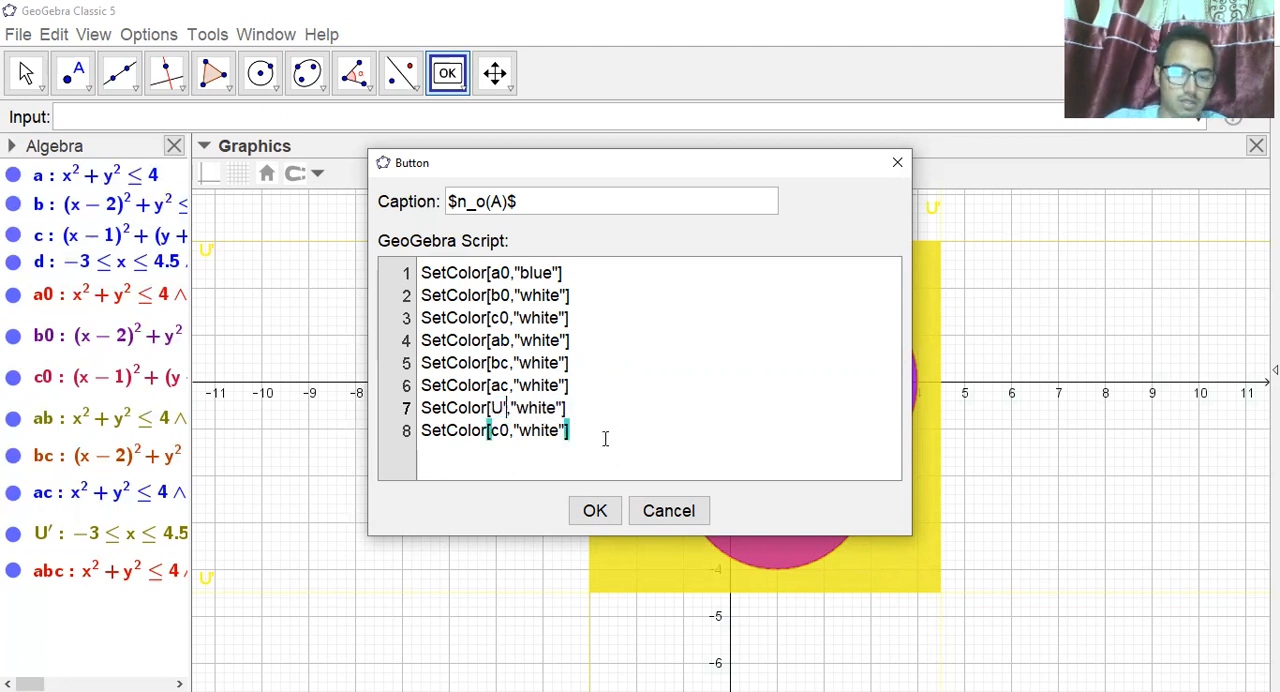
key(BackSpace)
key(BackSpace)
text(abc)
click(592, 438)
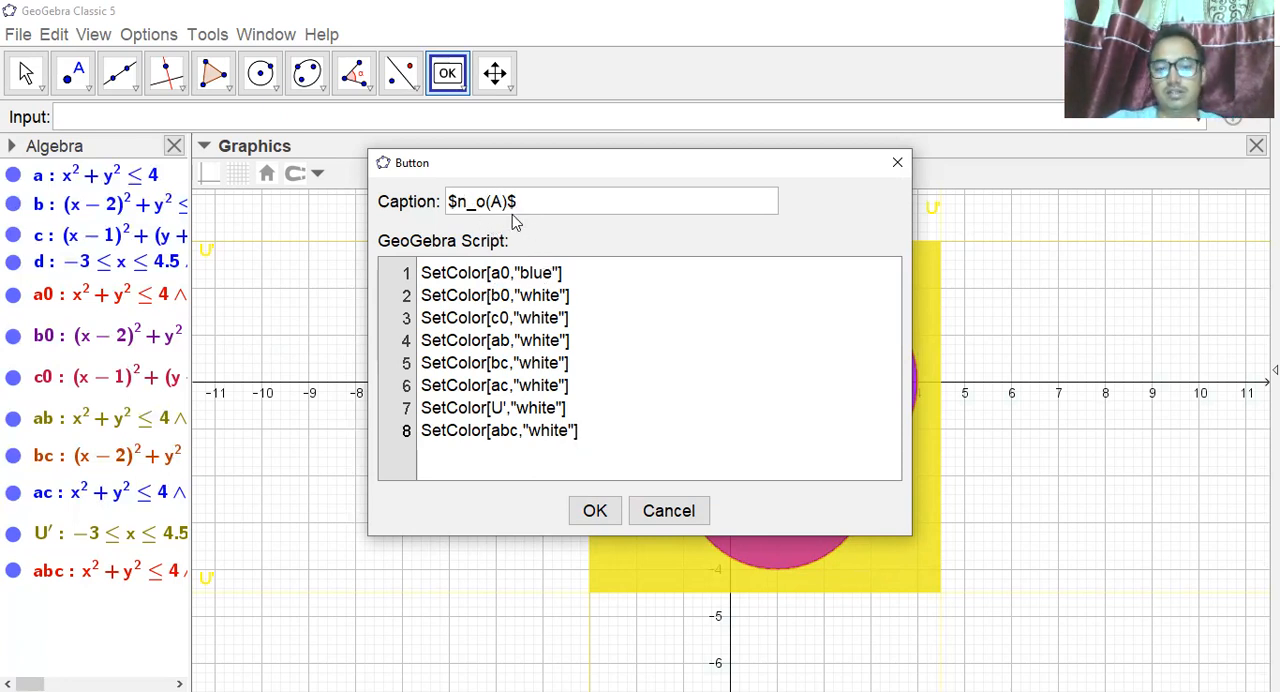
Copy all eight SetColor lines of the button's script.
click(490, 272)
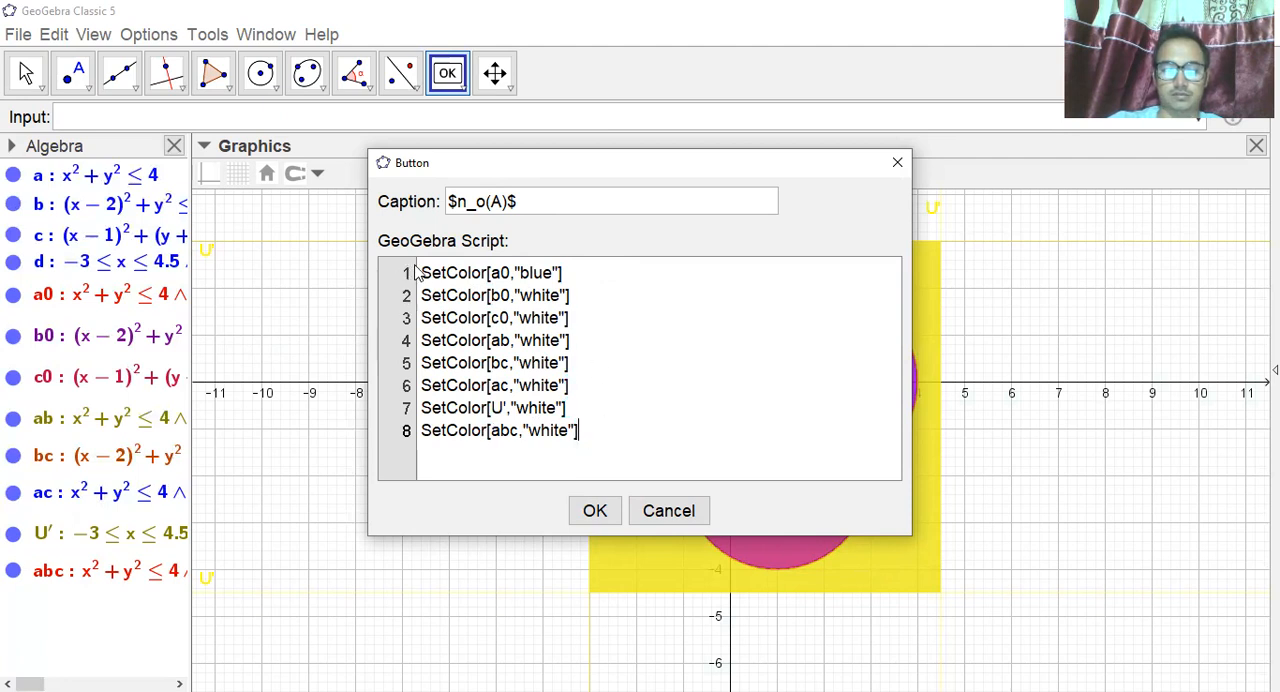
drag(421, 272, 592, 430)
key(ctrl+c)
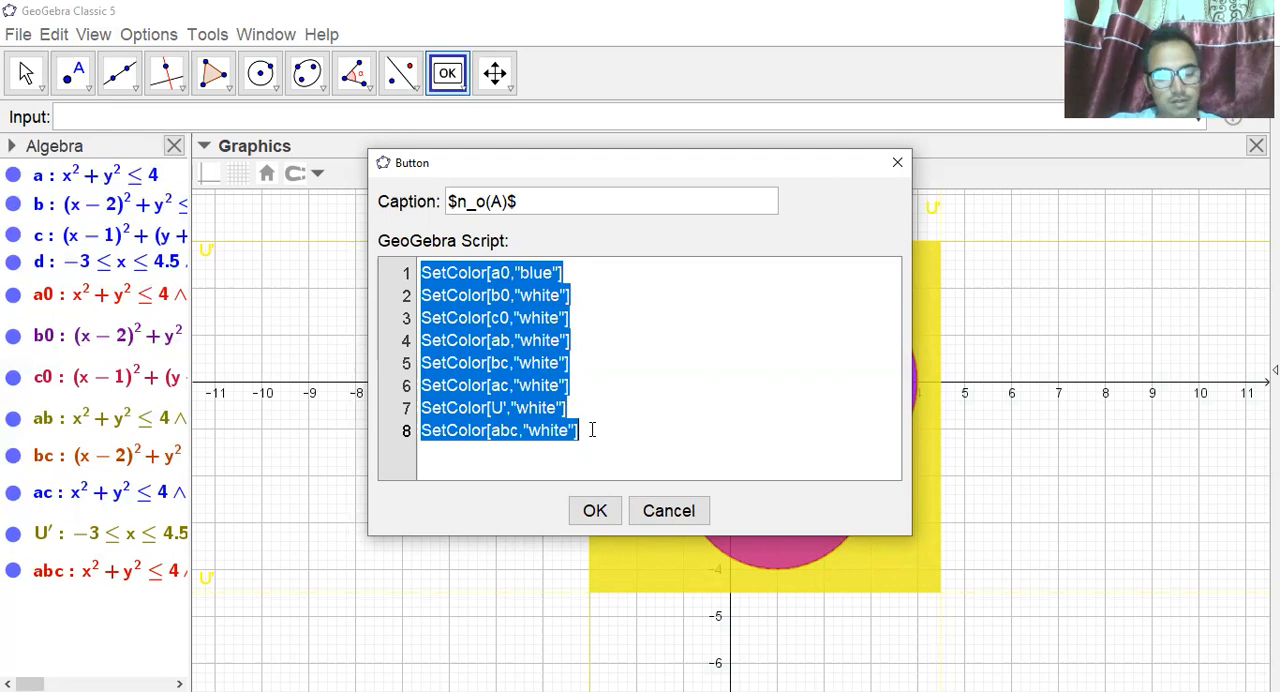
click(609, 424)
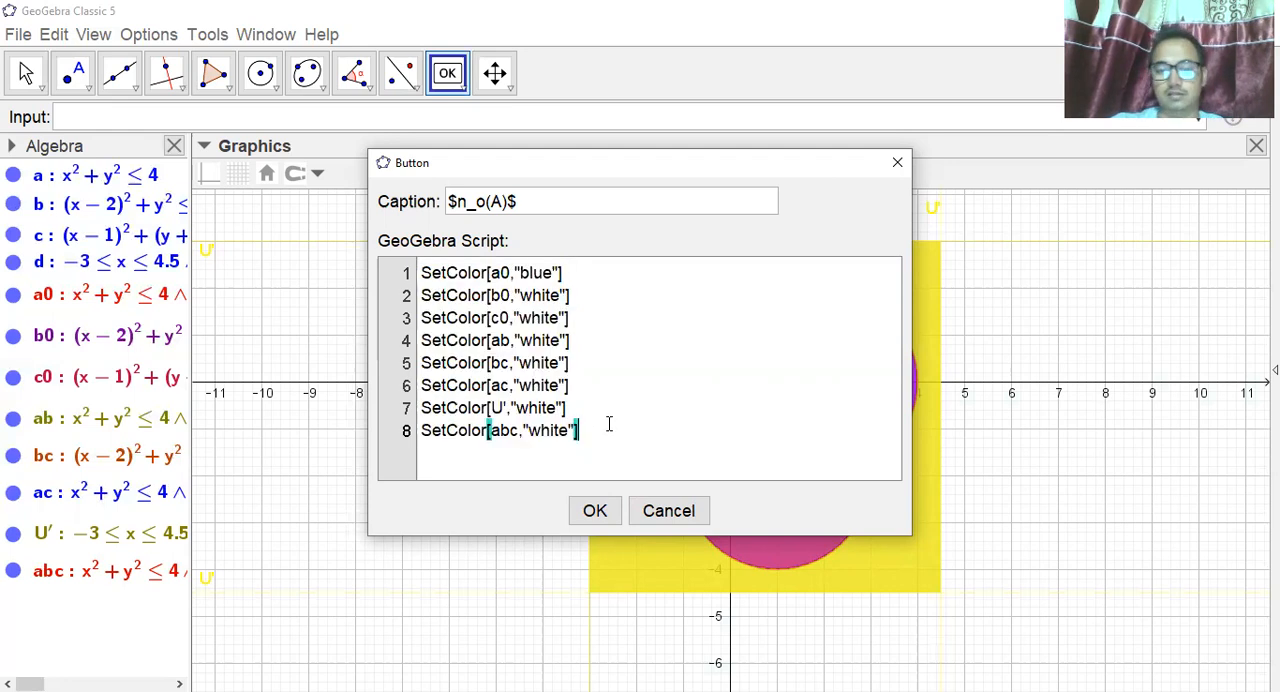
Finish creating the n_o(A) button and move it near the upper-left corner of the graphics view.
click(596, 512)
drag(340, 257, 252, 221)
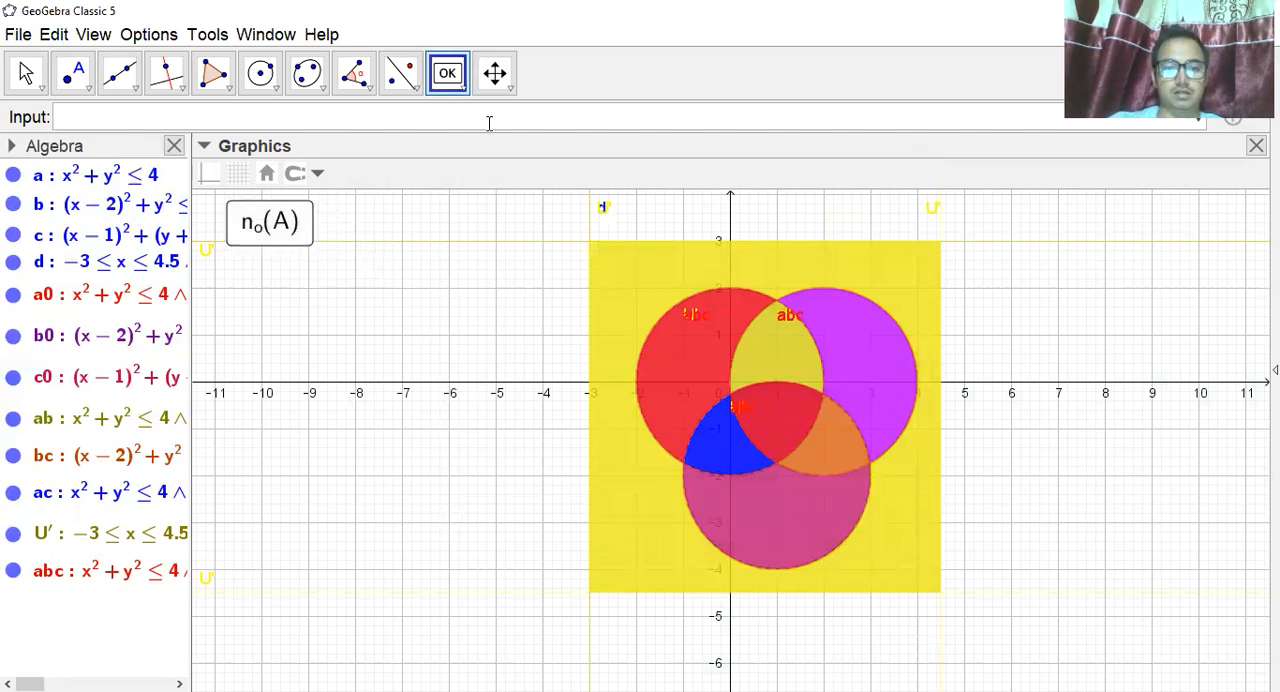
Insert a second button below n_o(A) with the caption $n_o(B)$ and paste the copied eight-line SetColor script into it.
click(300, 279)
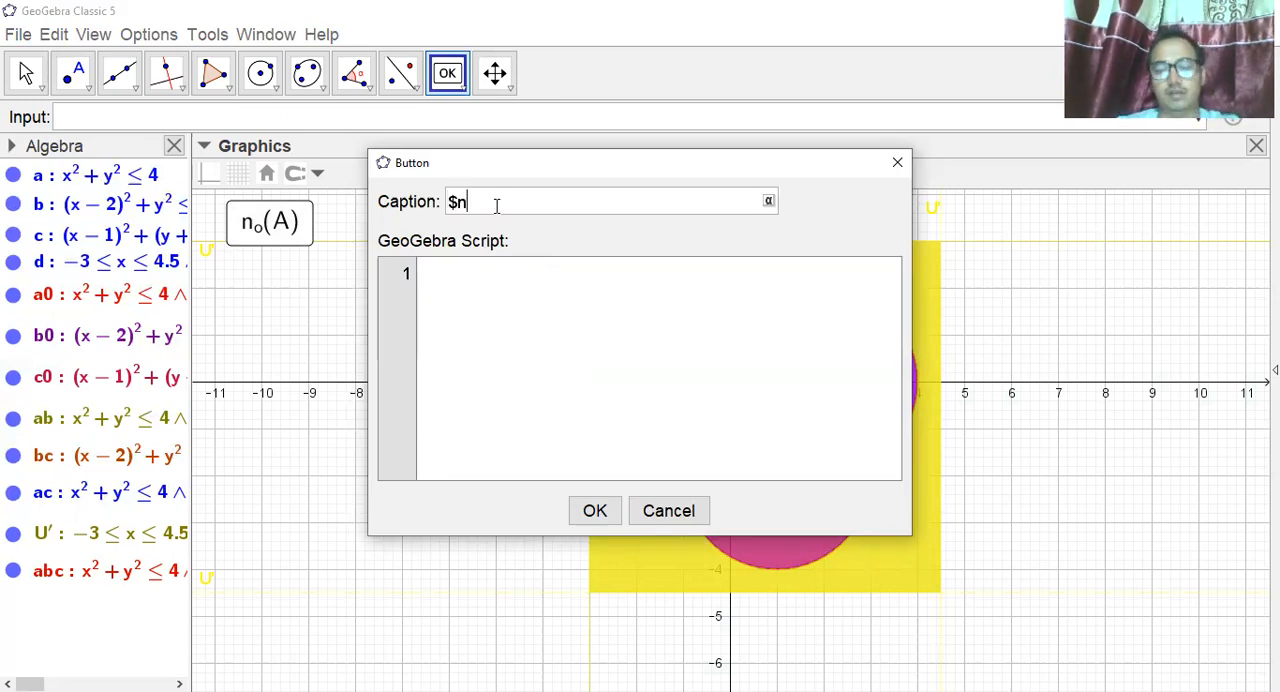
text($n_o(B))
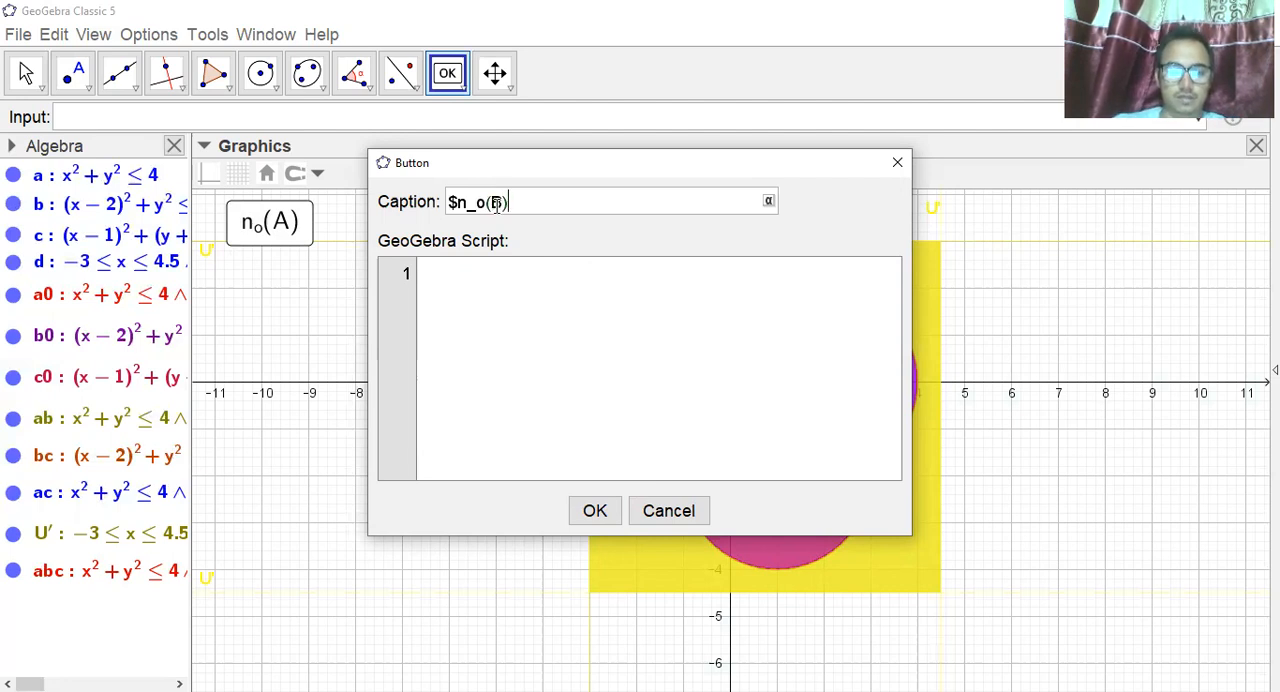
text($)
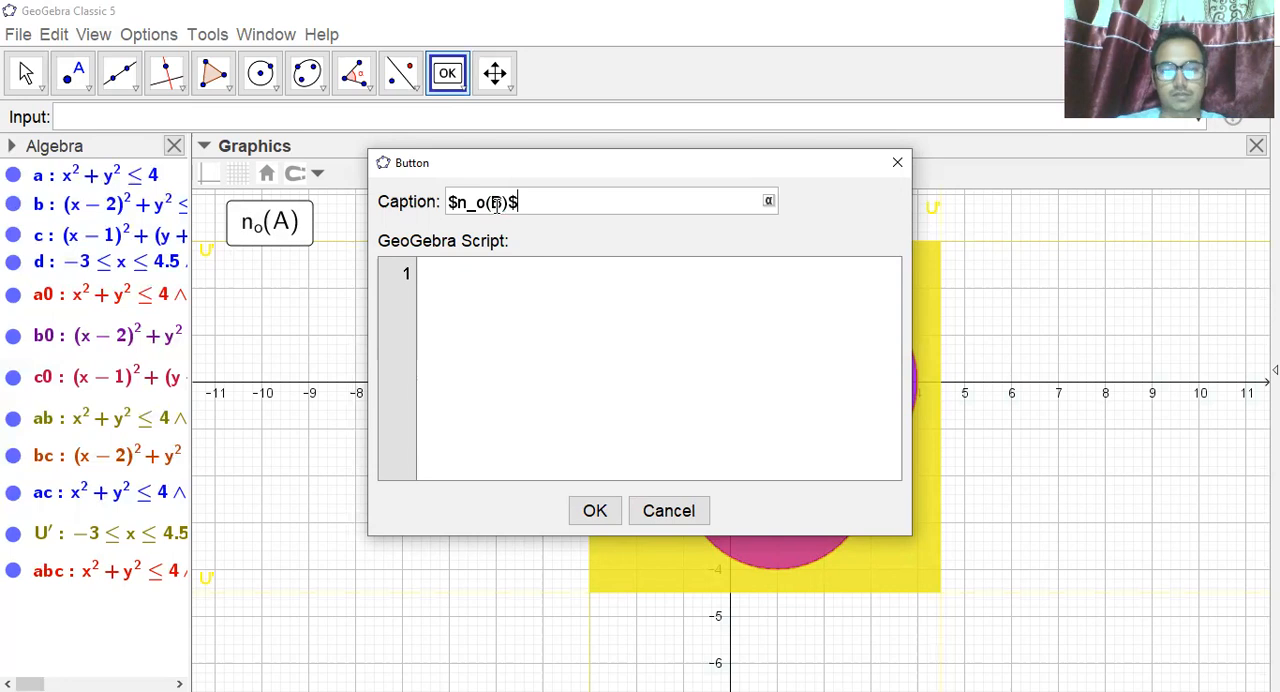
click(463, 273)
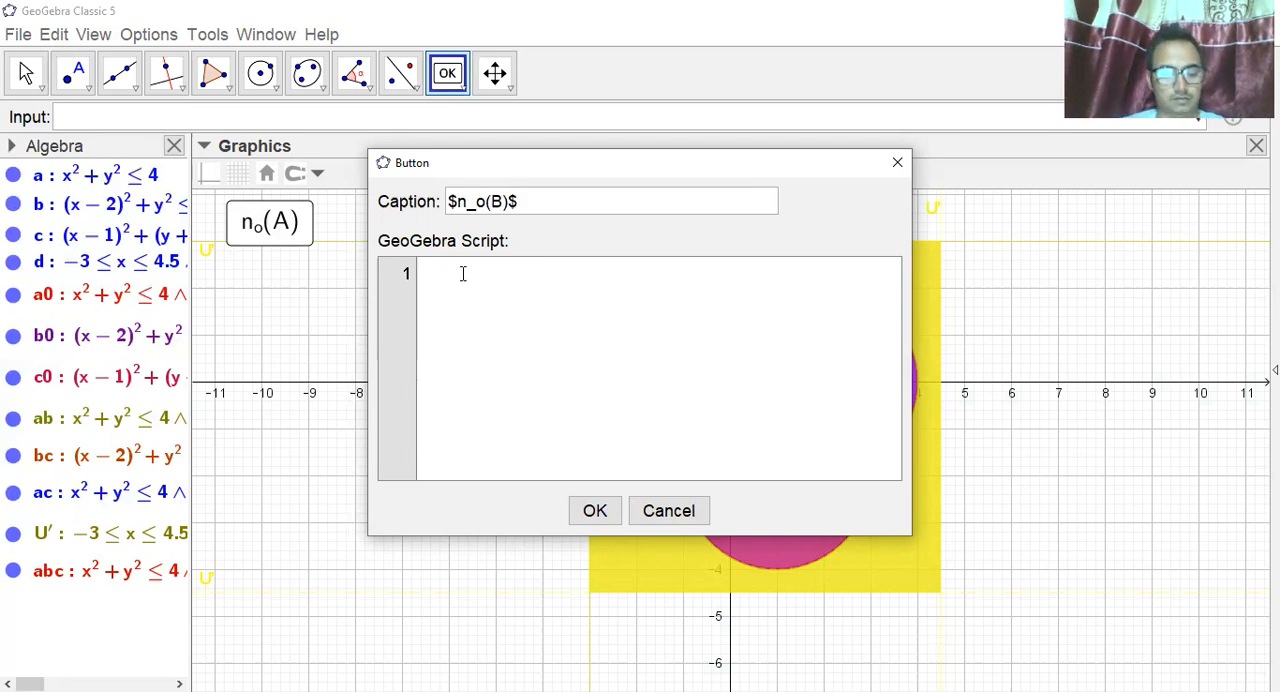
key(ctrl+v)
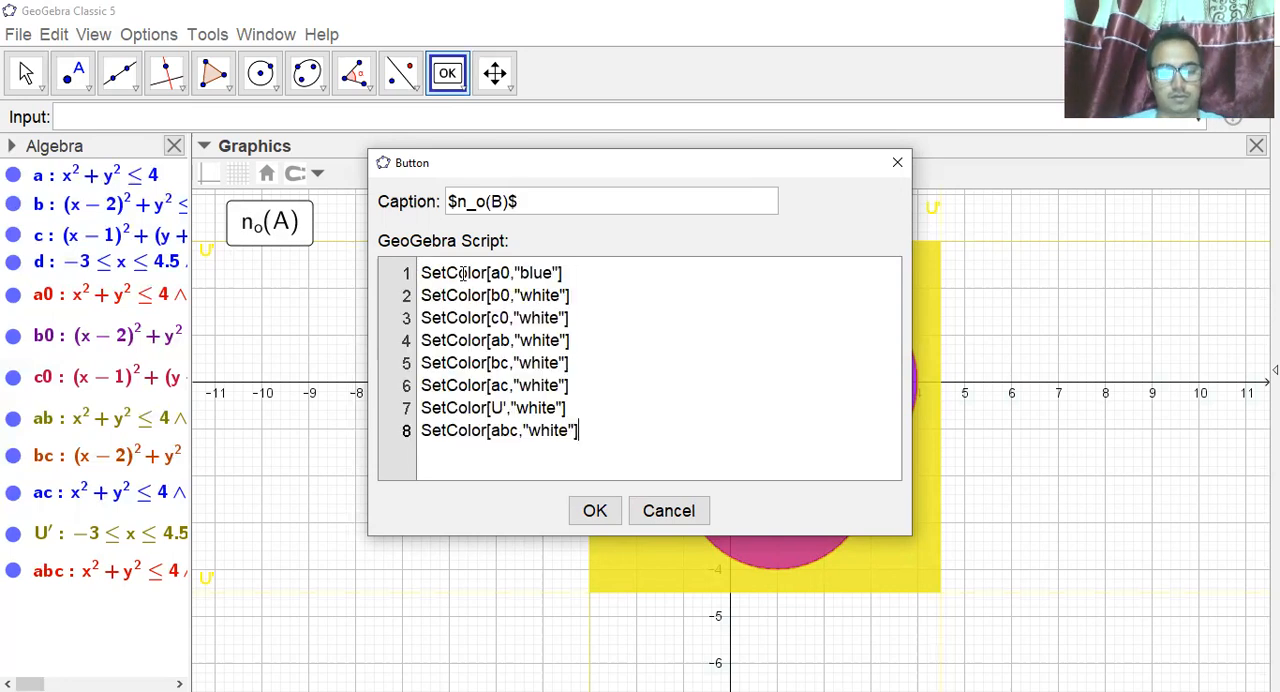
Change the color of region a0 in script line 1 to "white".
click(552, 272)
key(BackSpace)
key(BackSpace)
key(BackSpace)
key(BackSpace)
text(white)
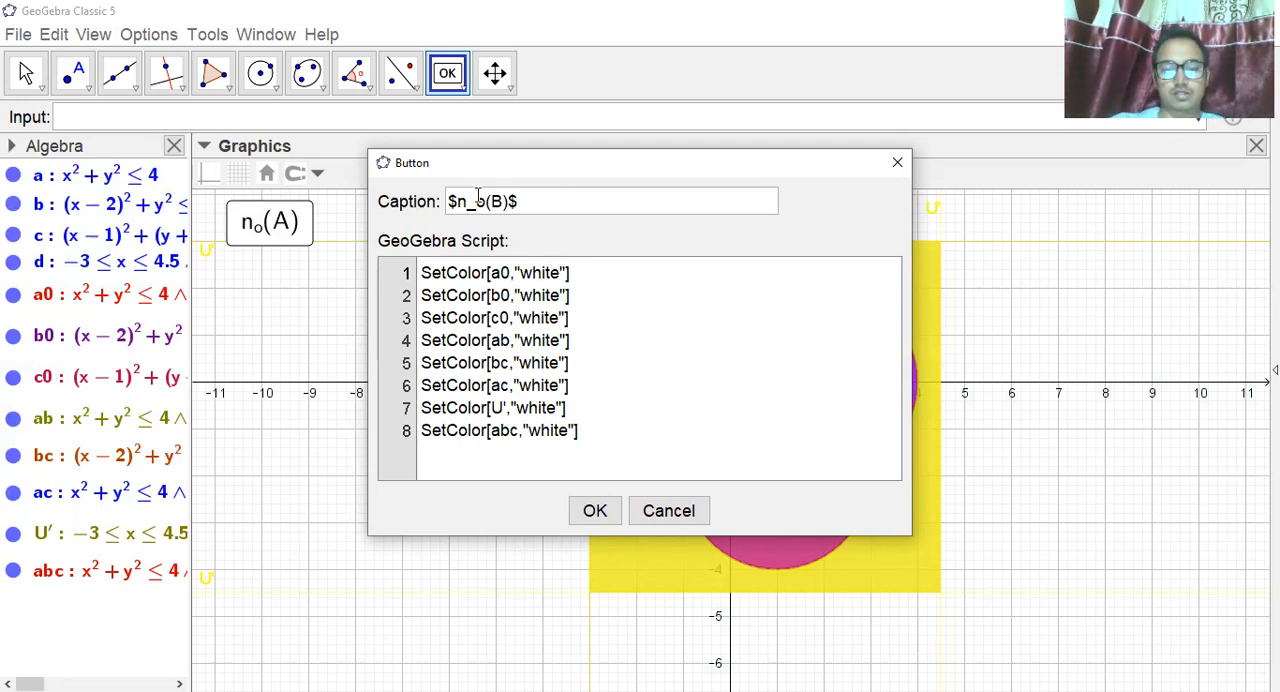
Change the color of b0 in script line 2 to "violet" and place the finished n_o(B) button directly below n_o(A).
click(561, 295)
key(BackSpace)
key(BackSpace)
key(BackSpace)
key(BackSpace)
key(BackSpace)
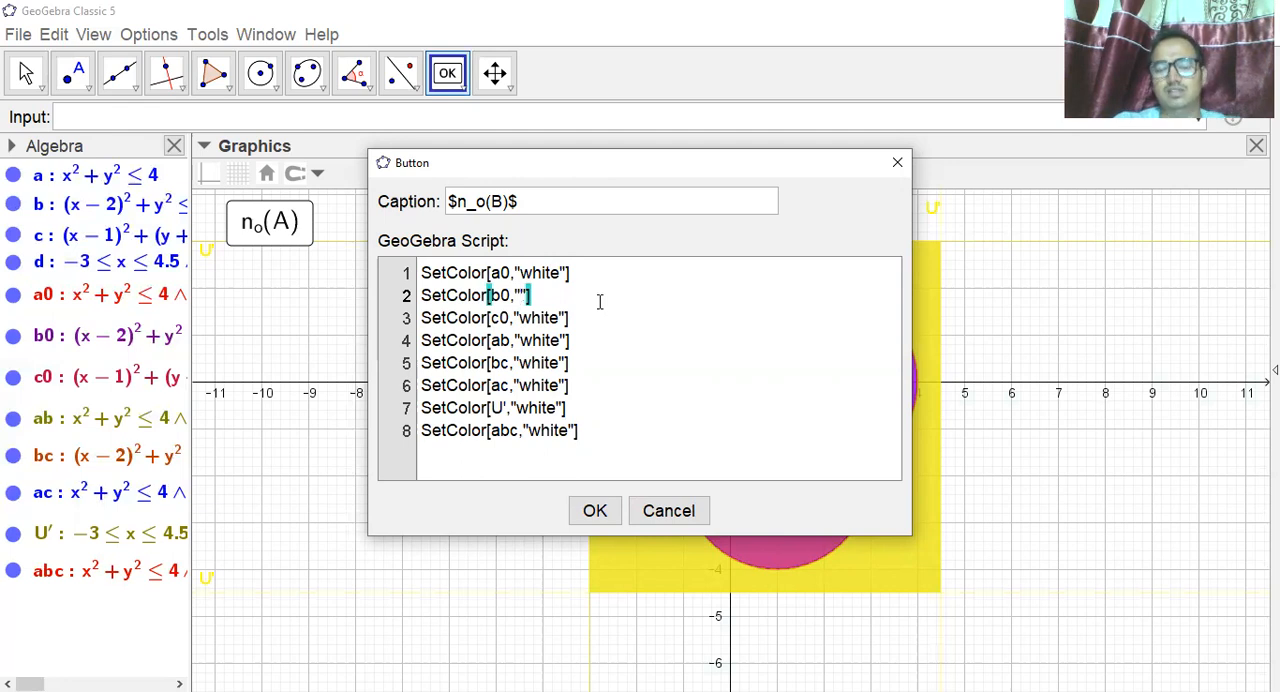
text(violet)
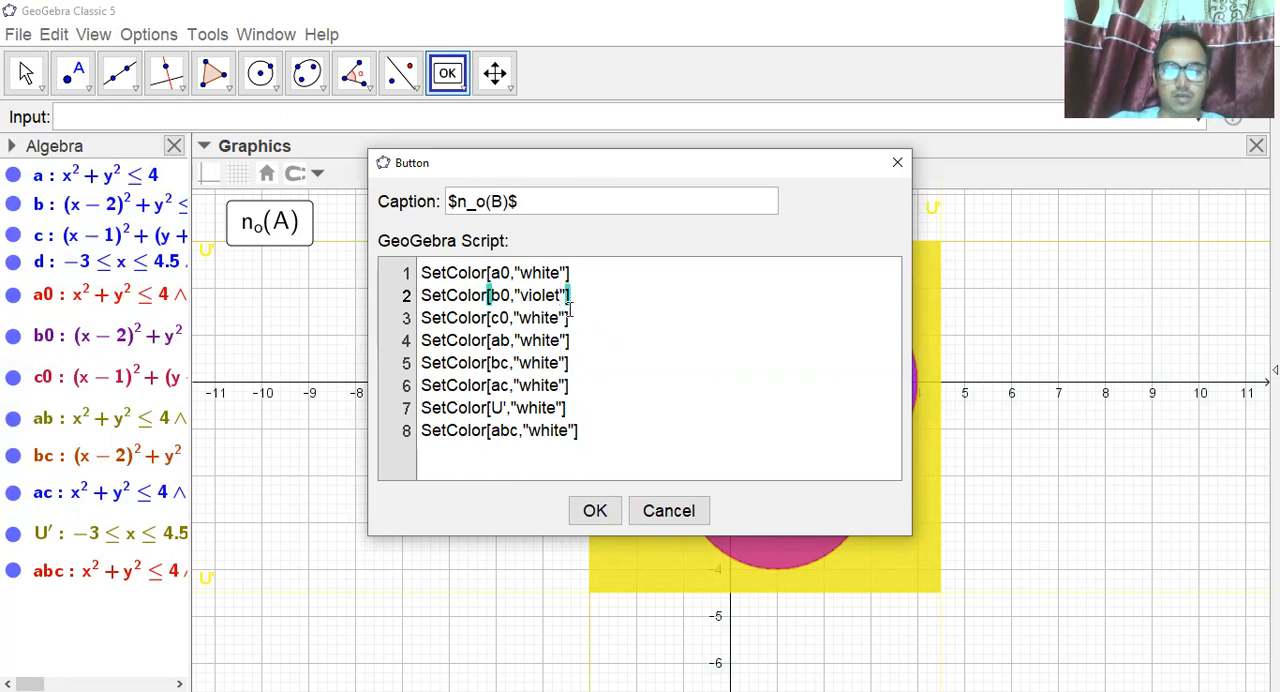
click(595, 511)
drag(346, 320, 278, 291)
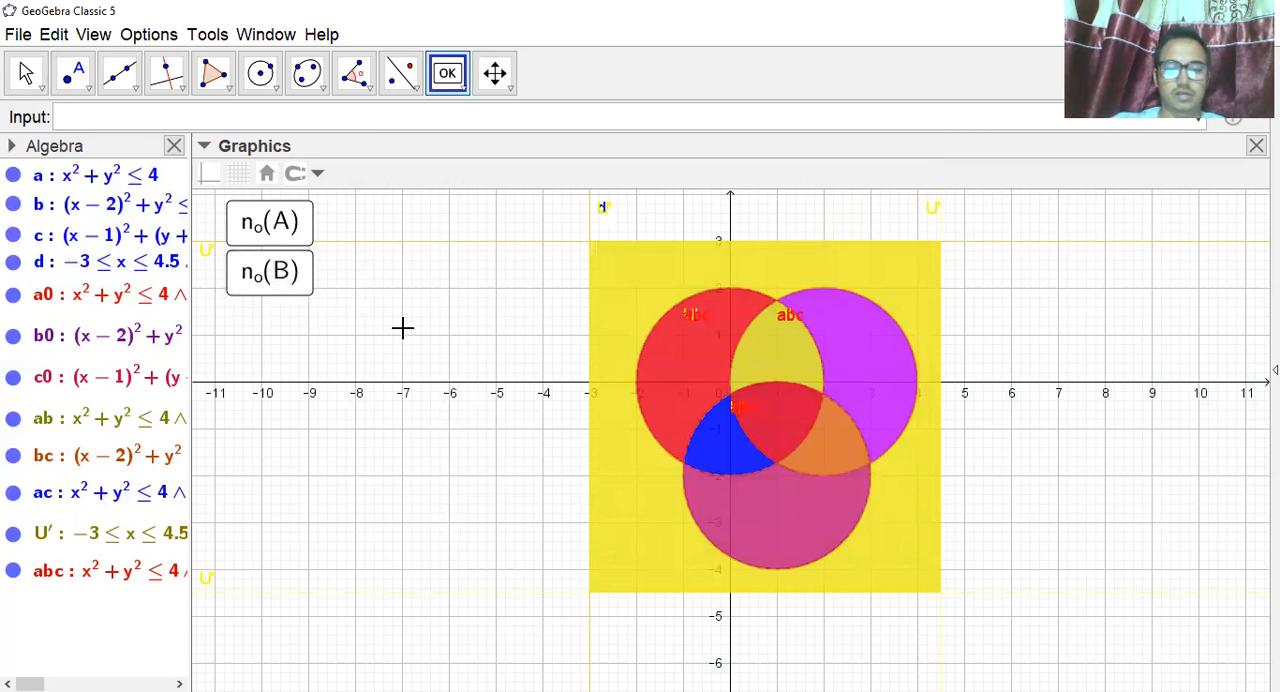
Test both region buttons by running n_o(A) and n_o(B) alternately, ending with n_o(B).
click(24, 84)
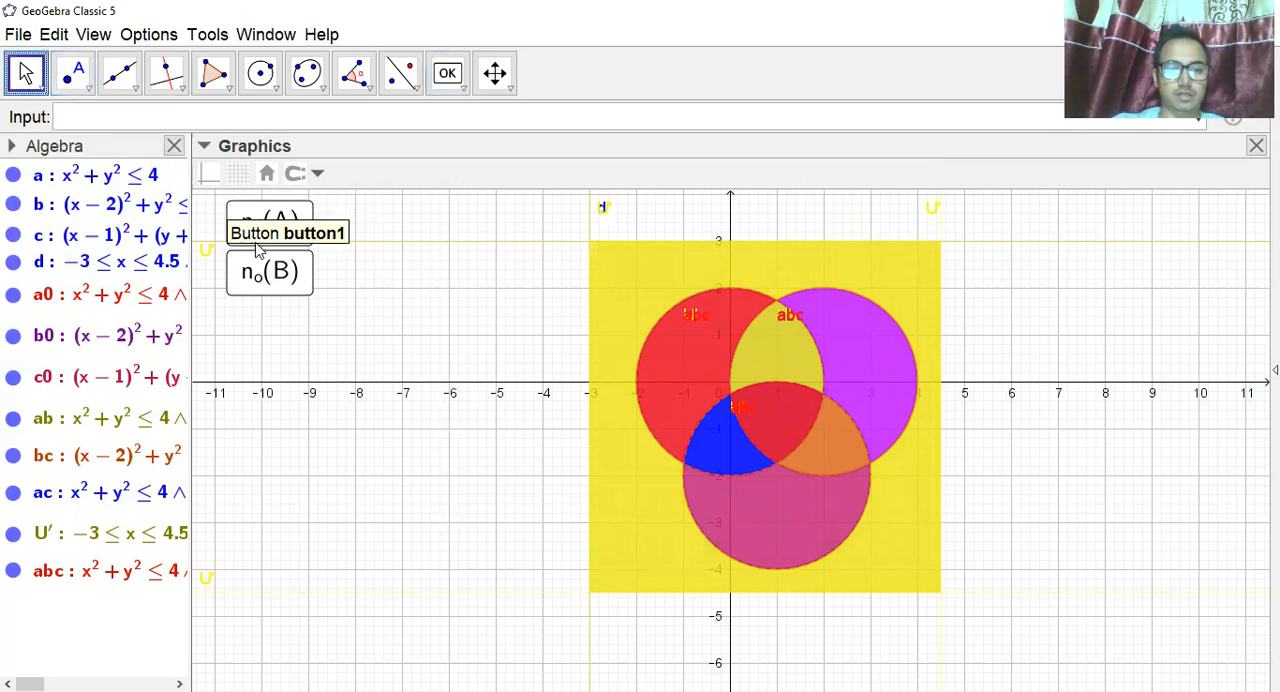
click(262, 215)
click(280, 287)
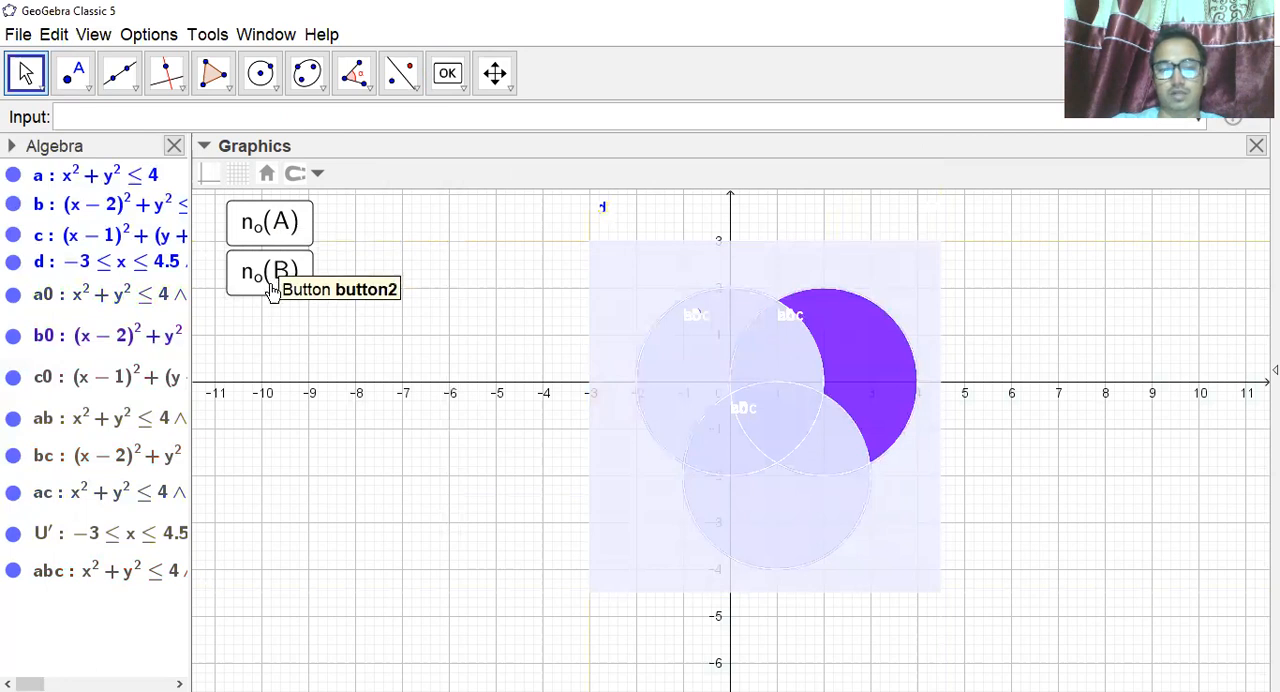
click(254, 222)
click(266, 284)
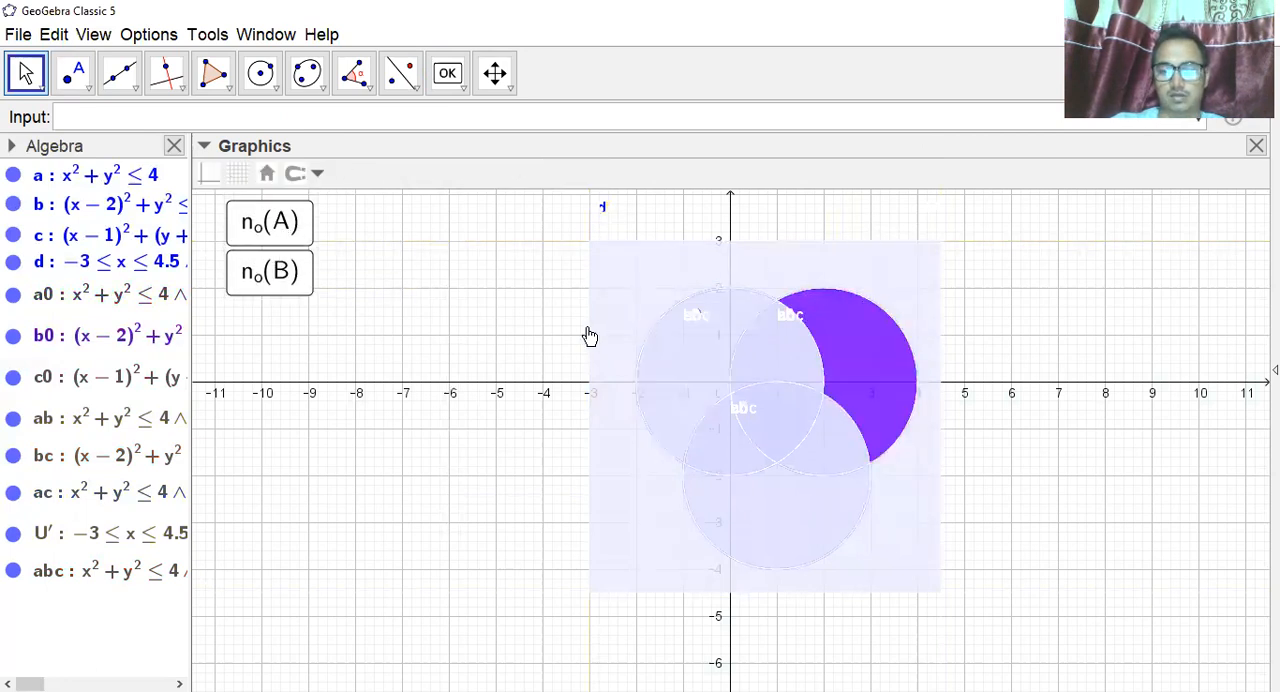
click(270, 280)
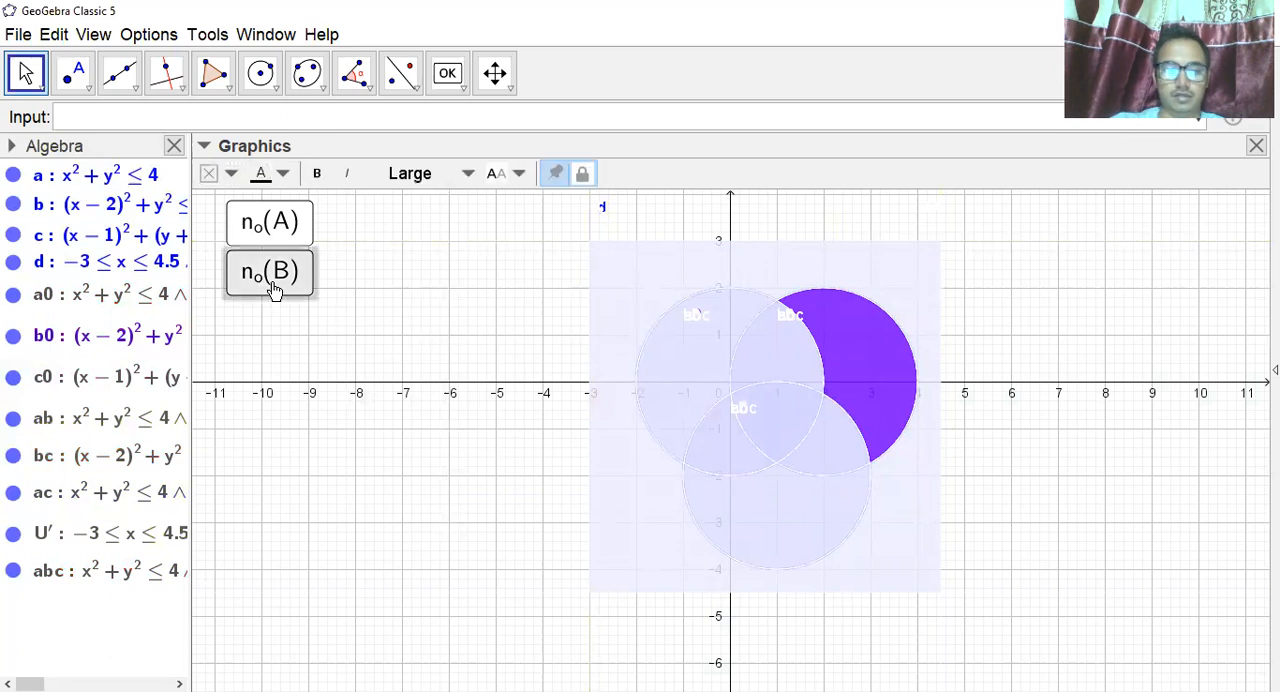
click(274, 238)
click(276, 292)
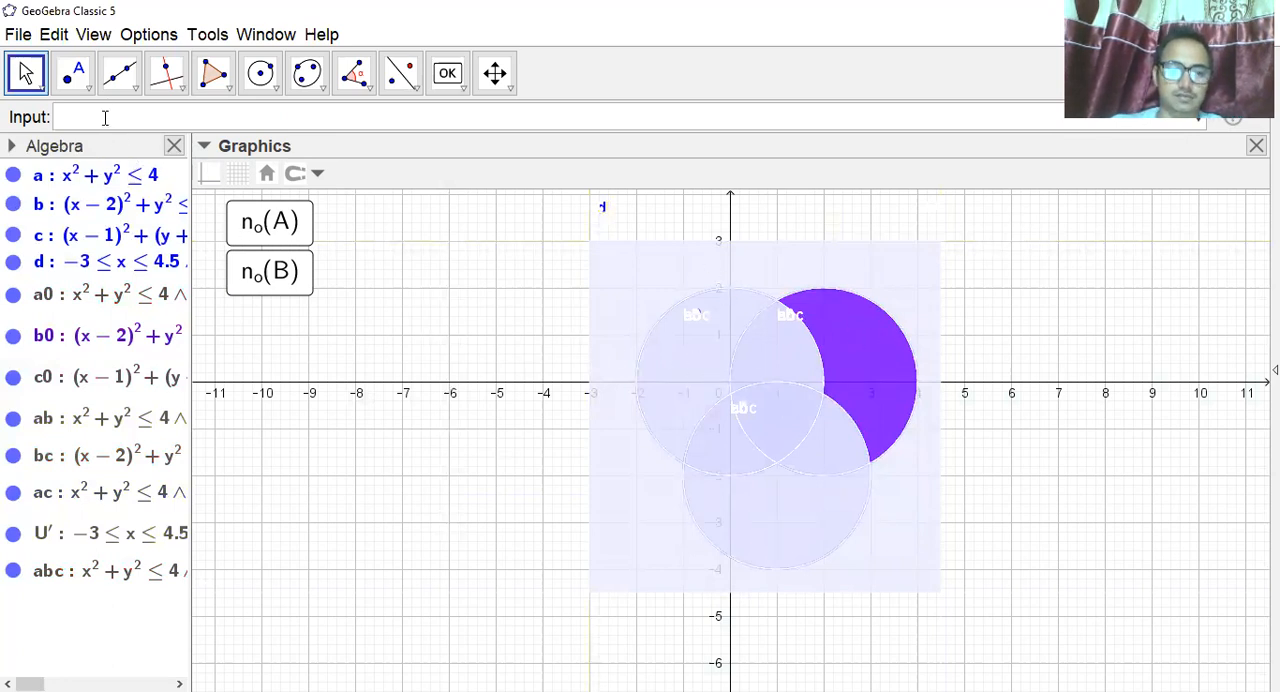
Create the corner points of the universal-set rectangle with the command vertex(d).
text(vertex)
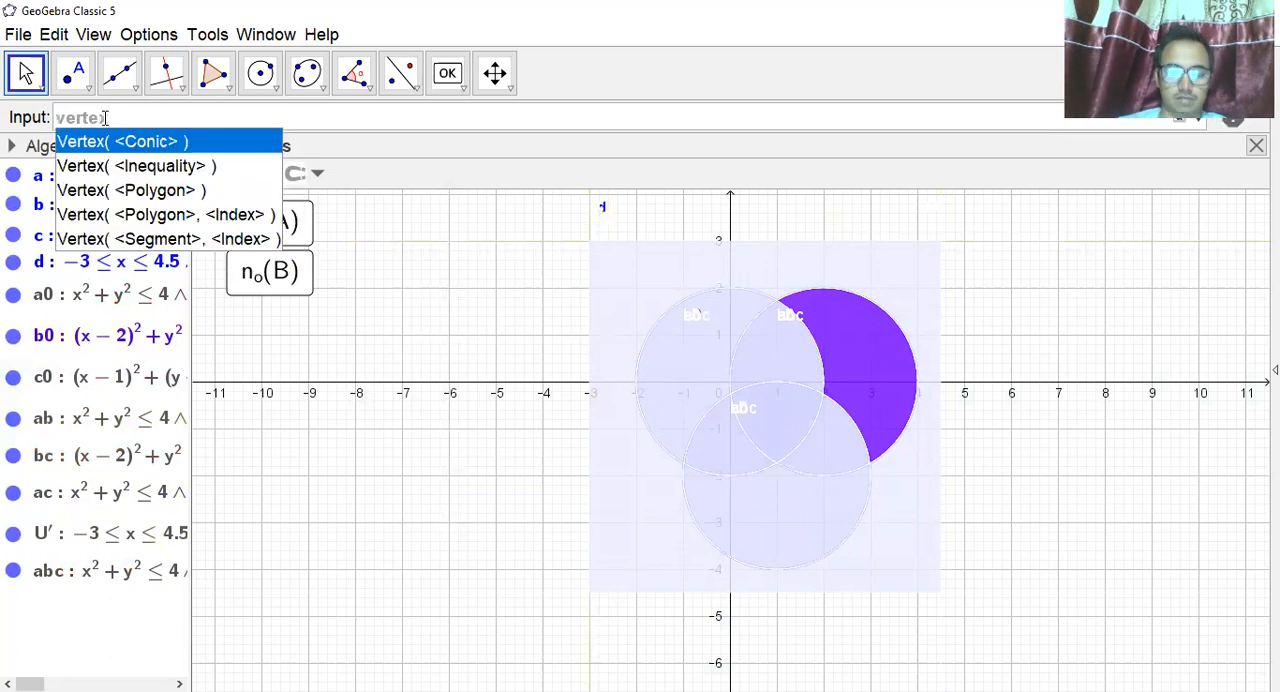
text((d)
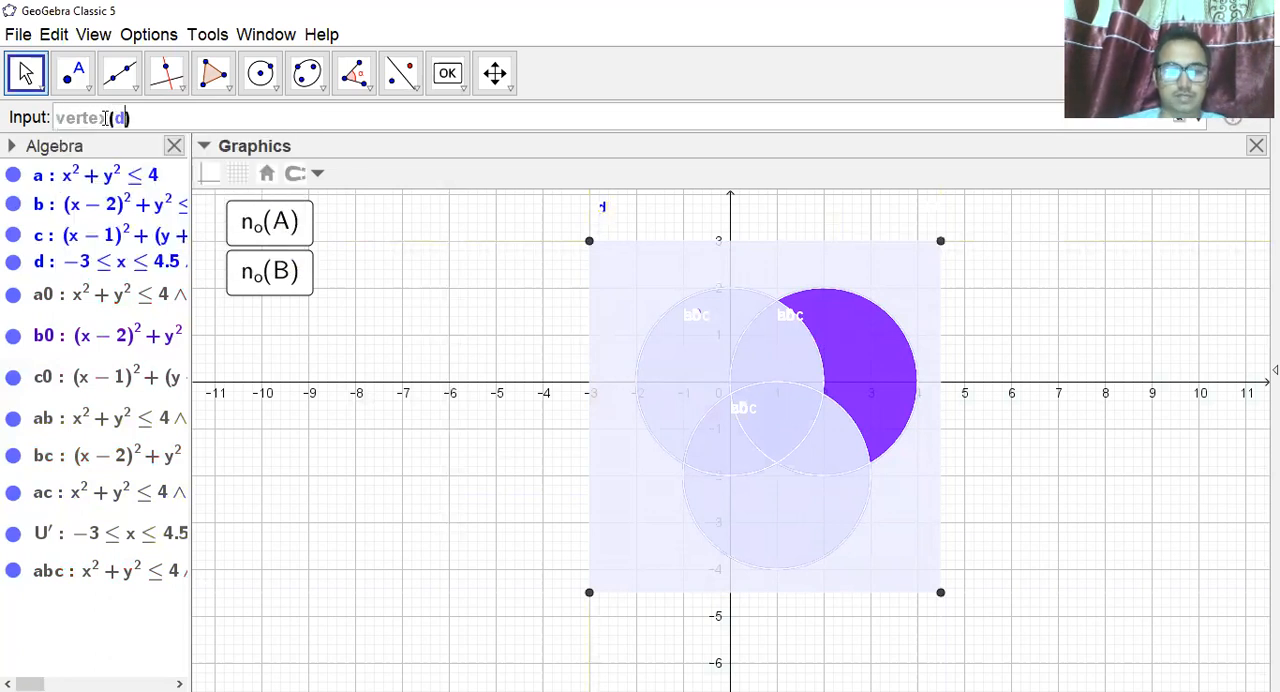
key(Return)
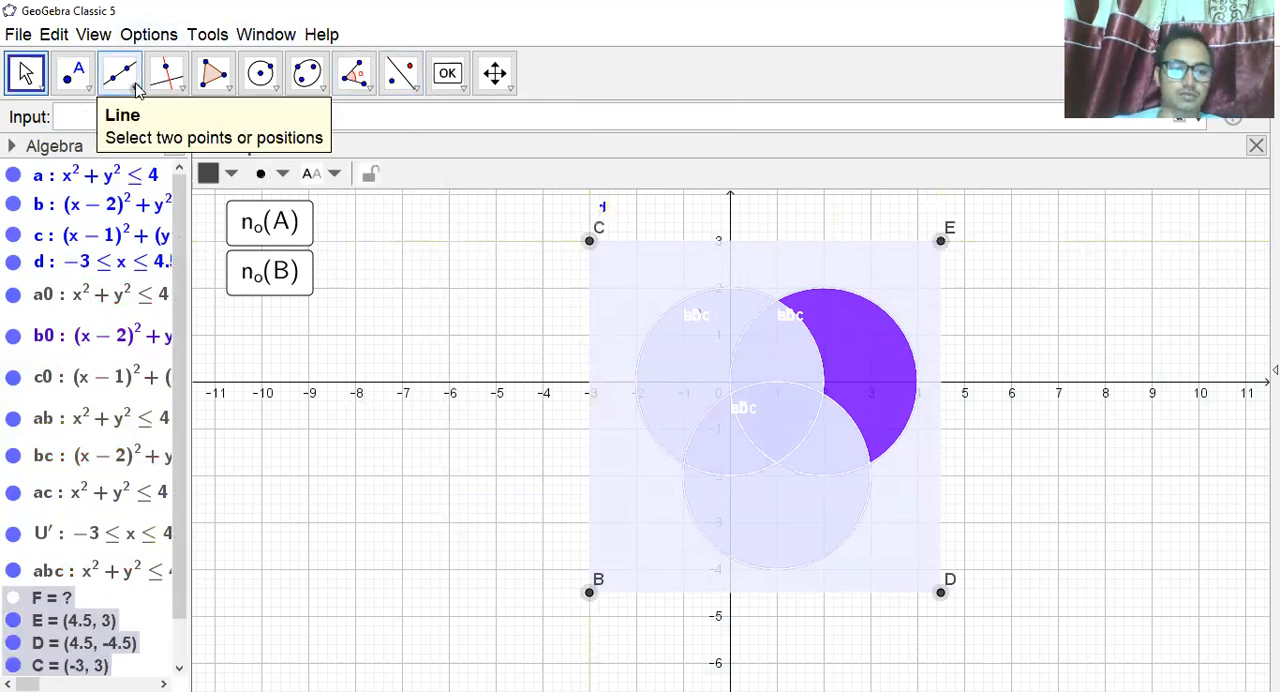
Outline the rectangle with four segments from C to E, E to D, D to B and B to C.
click(128, 80)
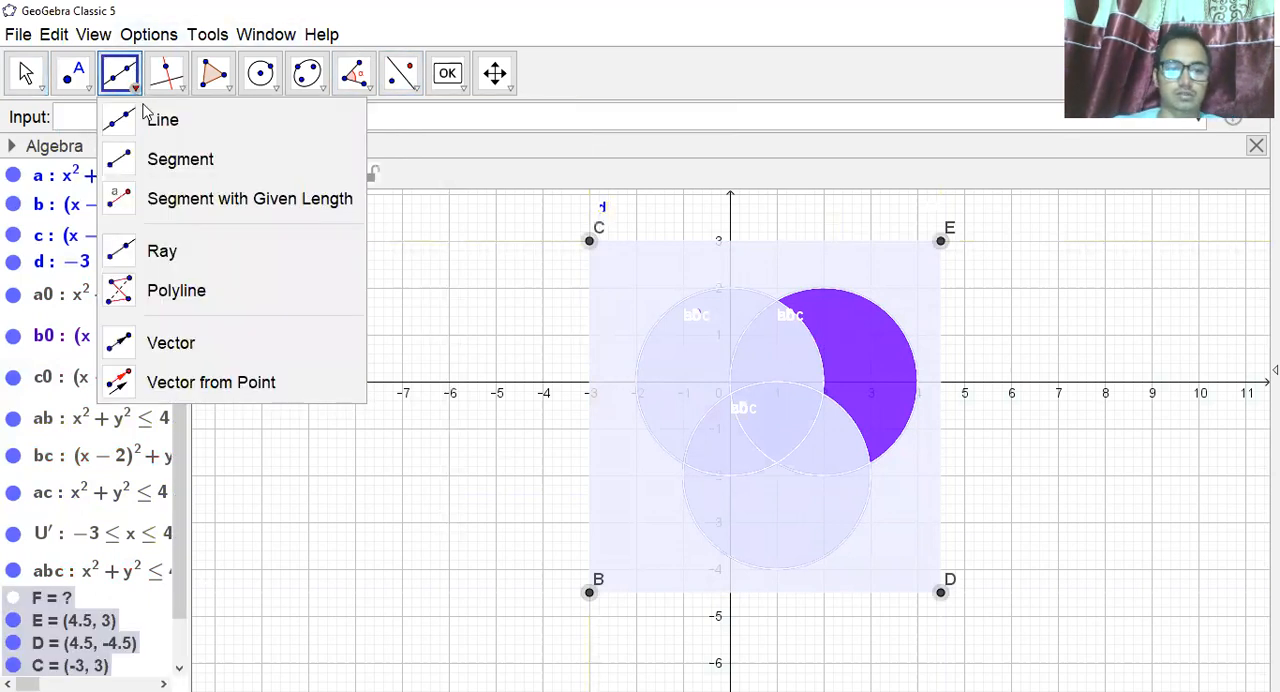
click(181, 160)
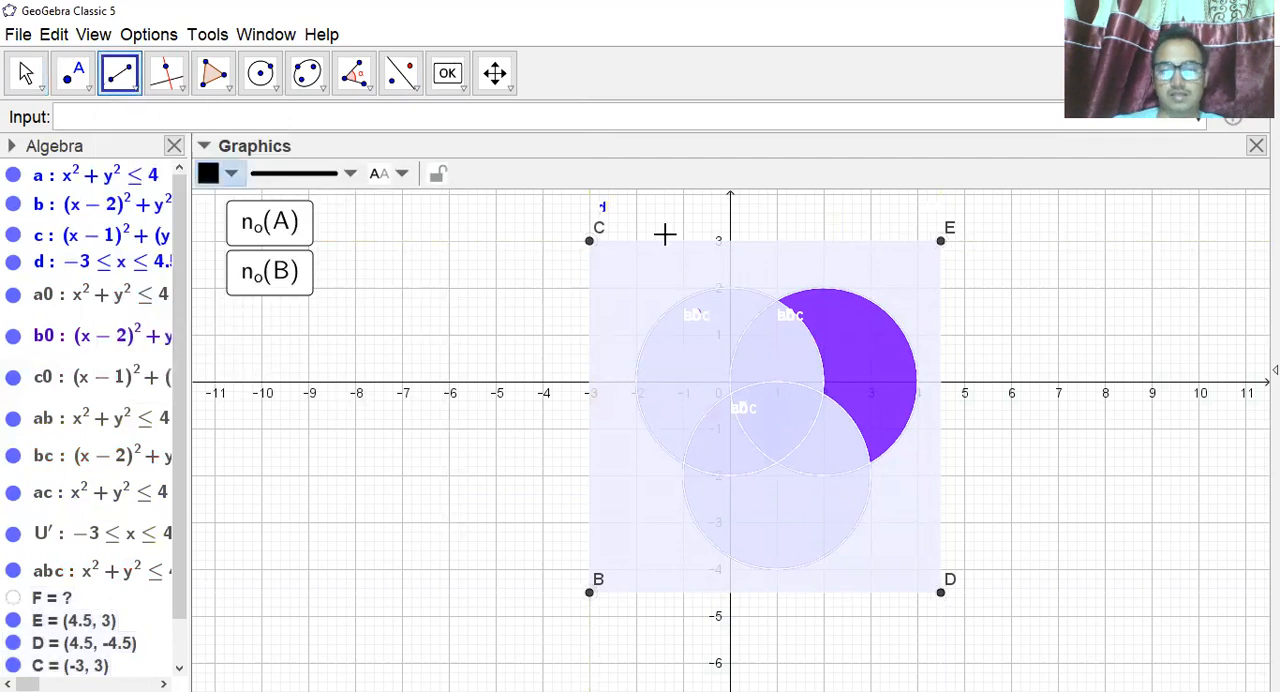
click(590, 241)
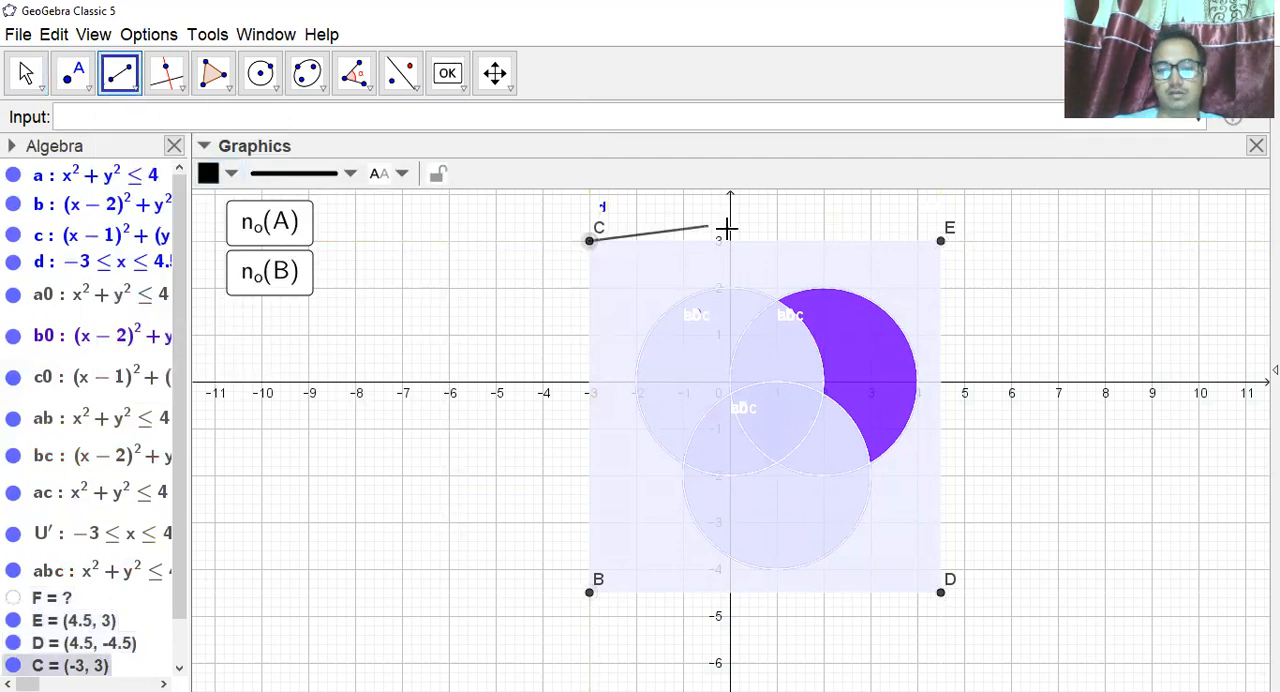
click(938, 241)
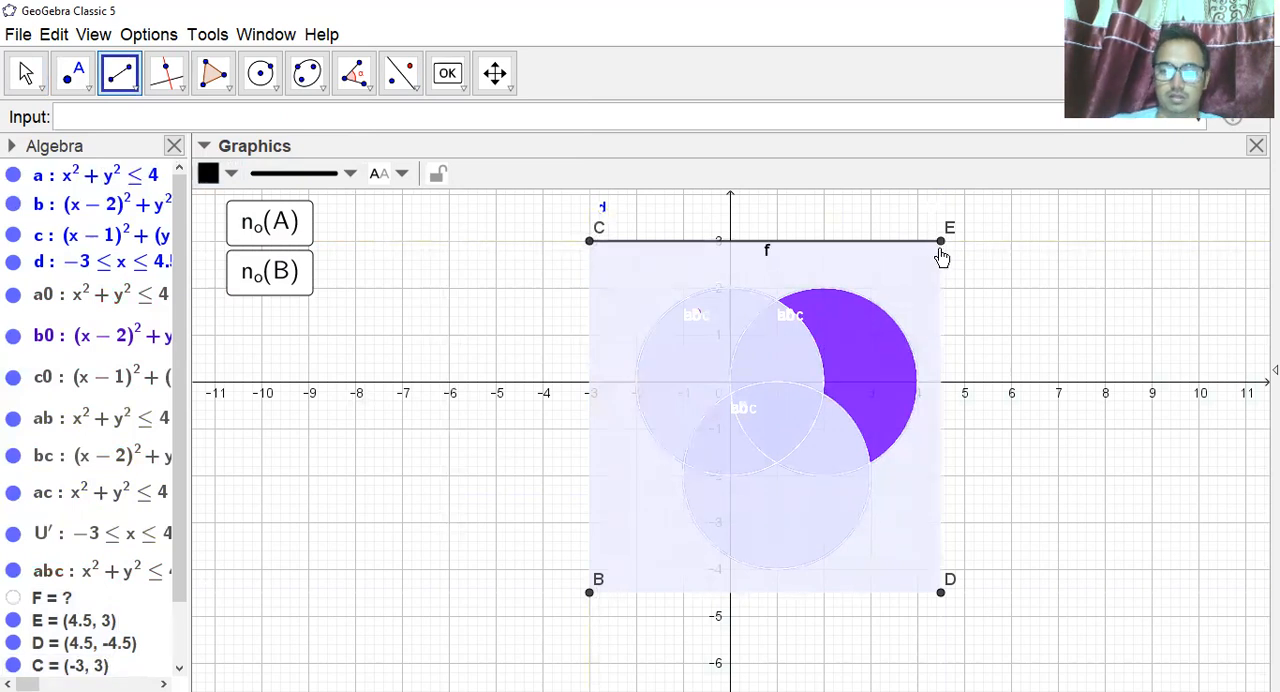
click(939, 241)
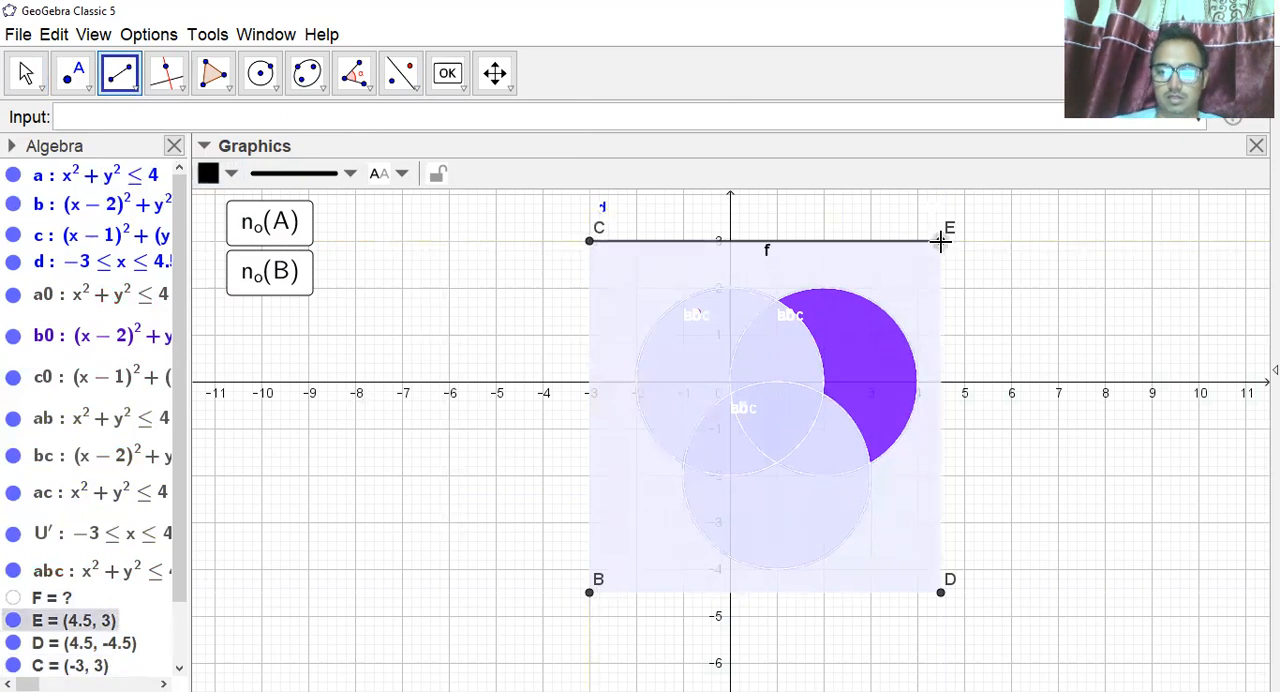
click(942, 595)
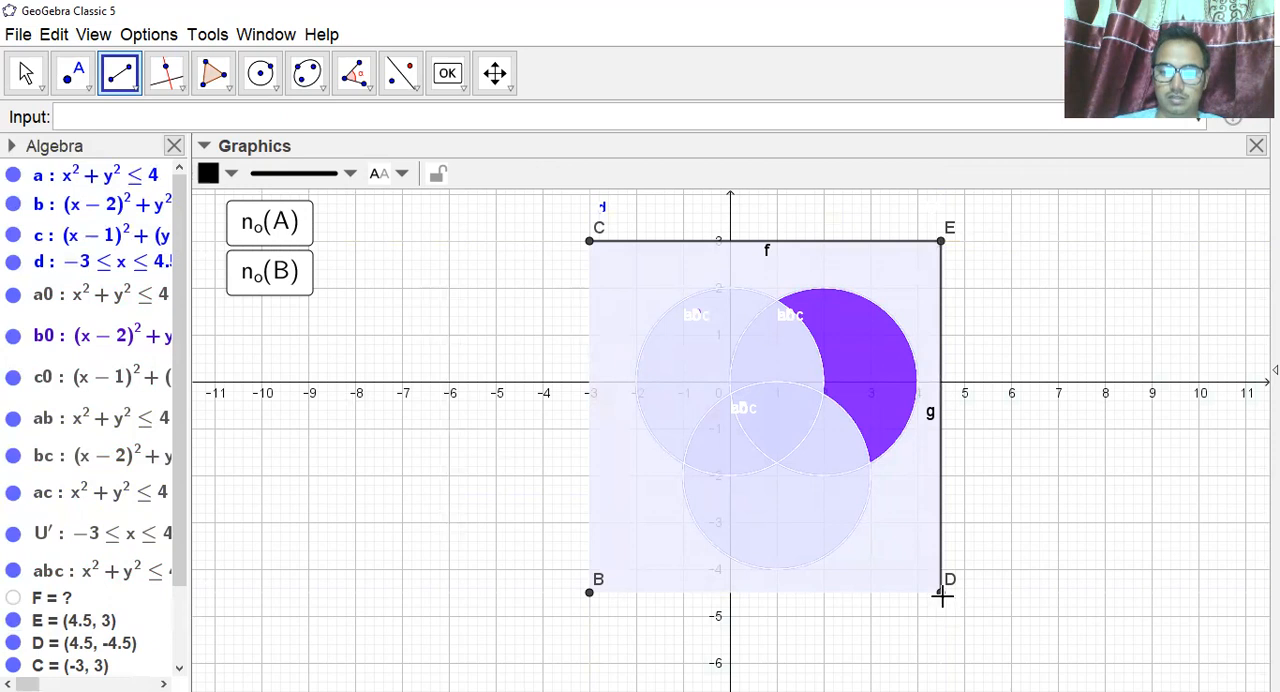
click(942, 594)
click(590, 596)
click(590, 595)
click(590, 241)
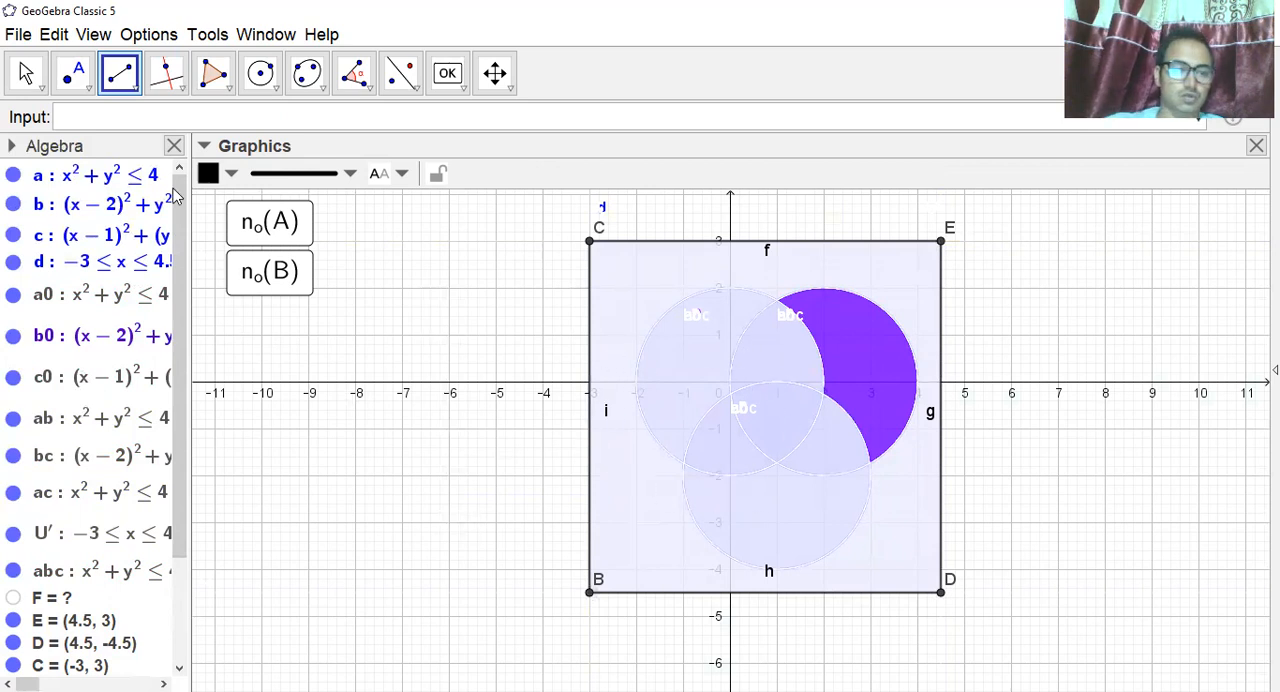
Add the boundary circle of set A with the equation x^2+y^2=4.
click(104, 117)
text(x)
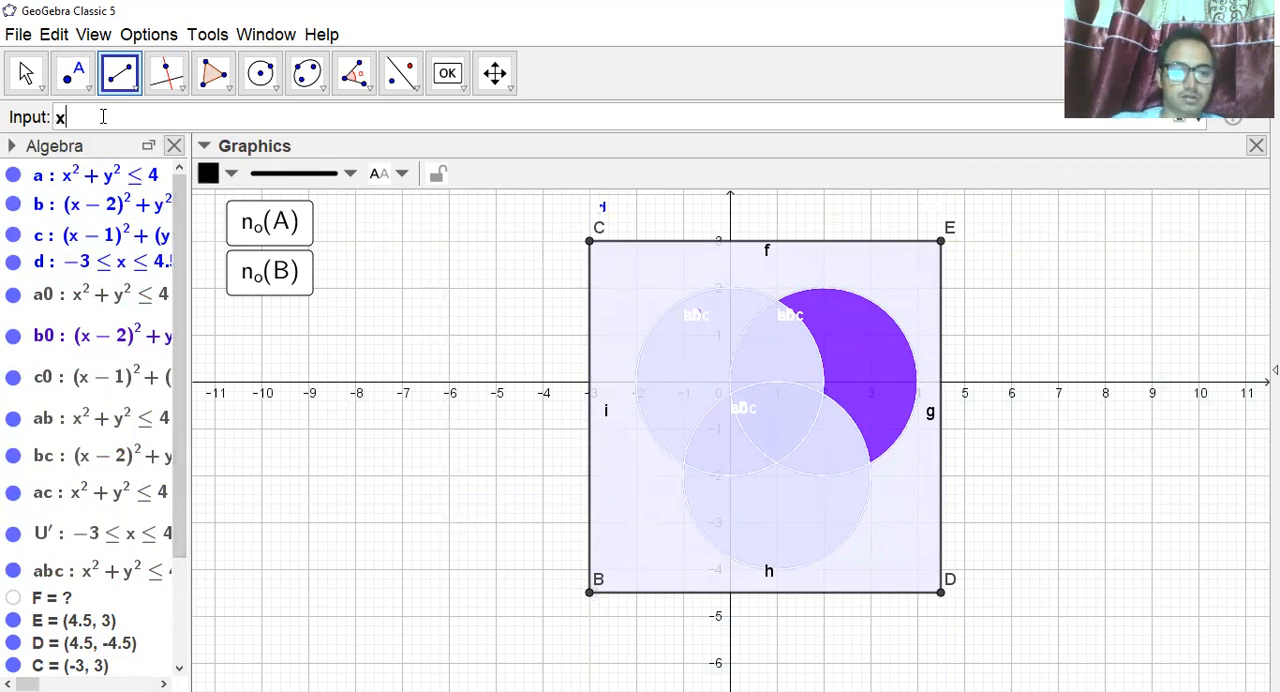
text(^2+y)
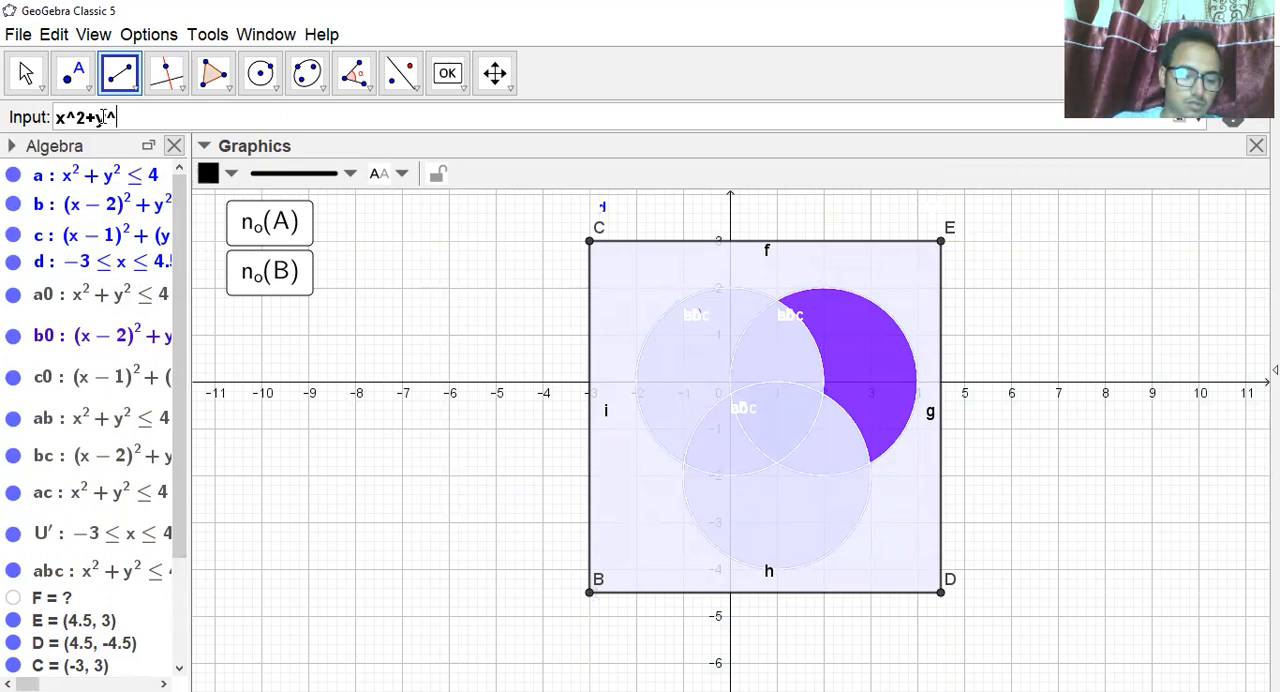
text(^2=3)
text(4)
key(Return)
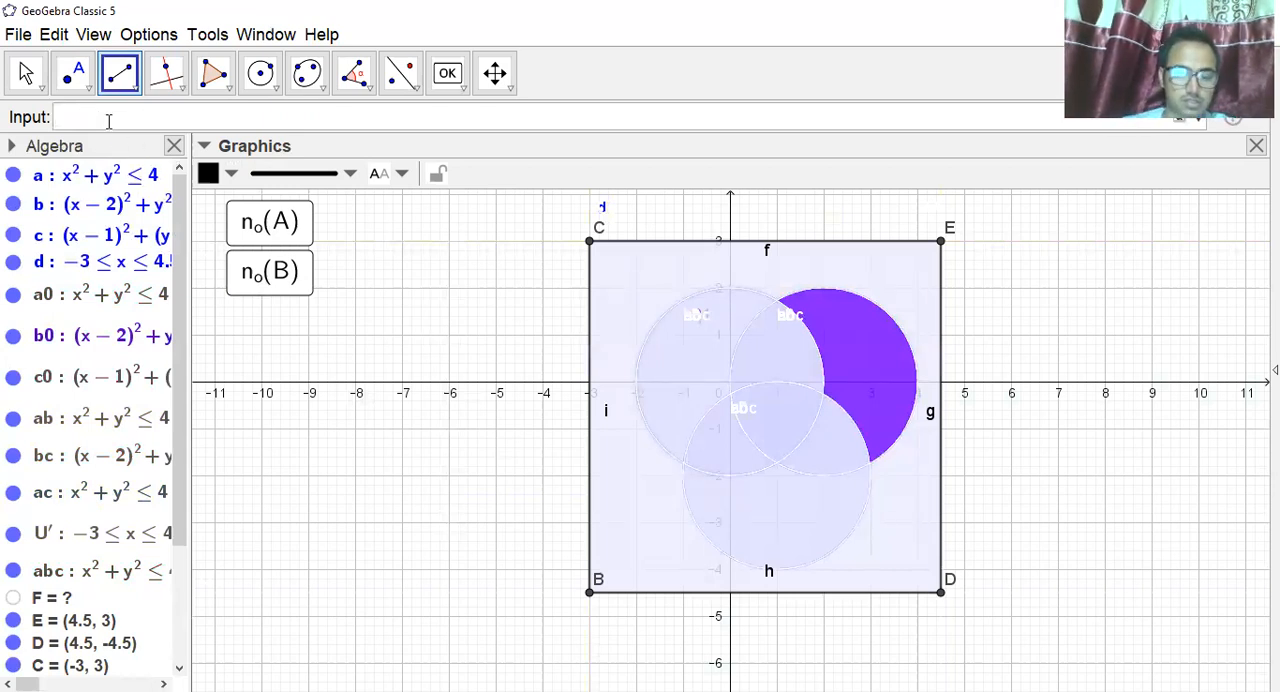
Add the boundary circle of set B with the equation (x-2)^2+y^2=4.
text((x-2))
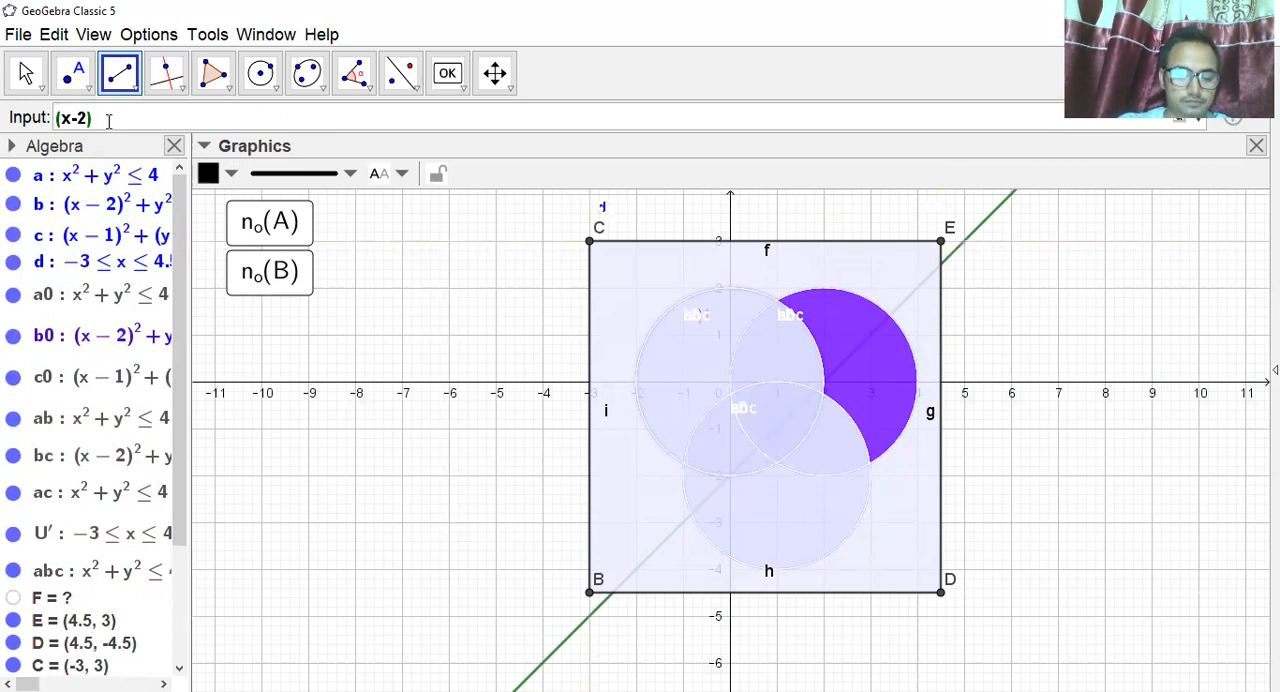
text(^2)
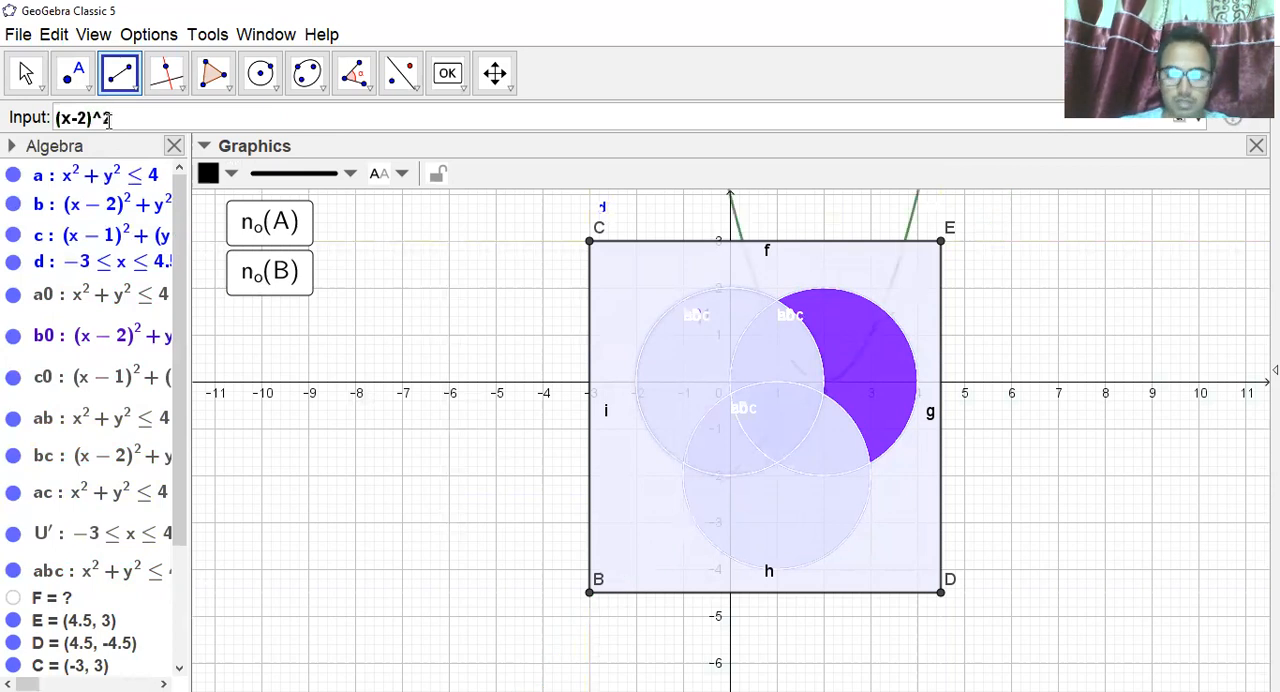
text(+y)
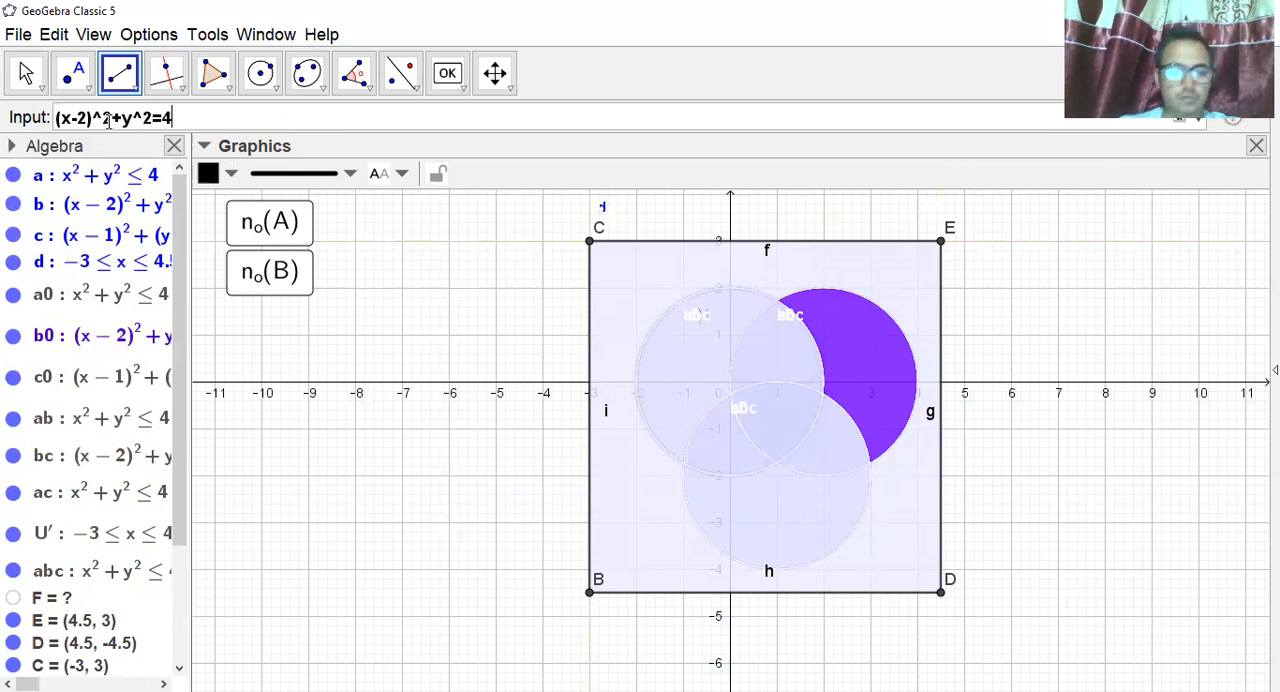
text(^2=4)
key(Return)
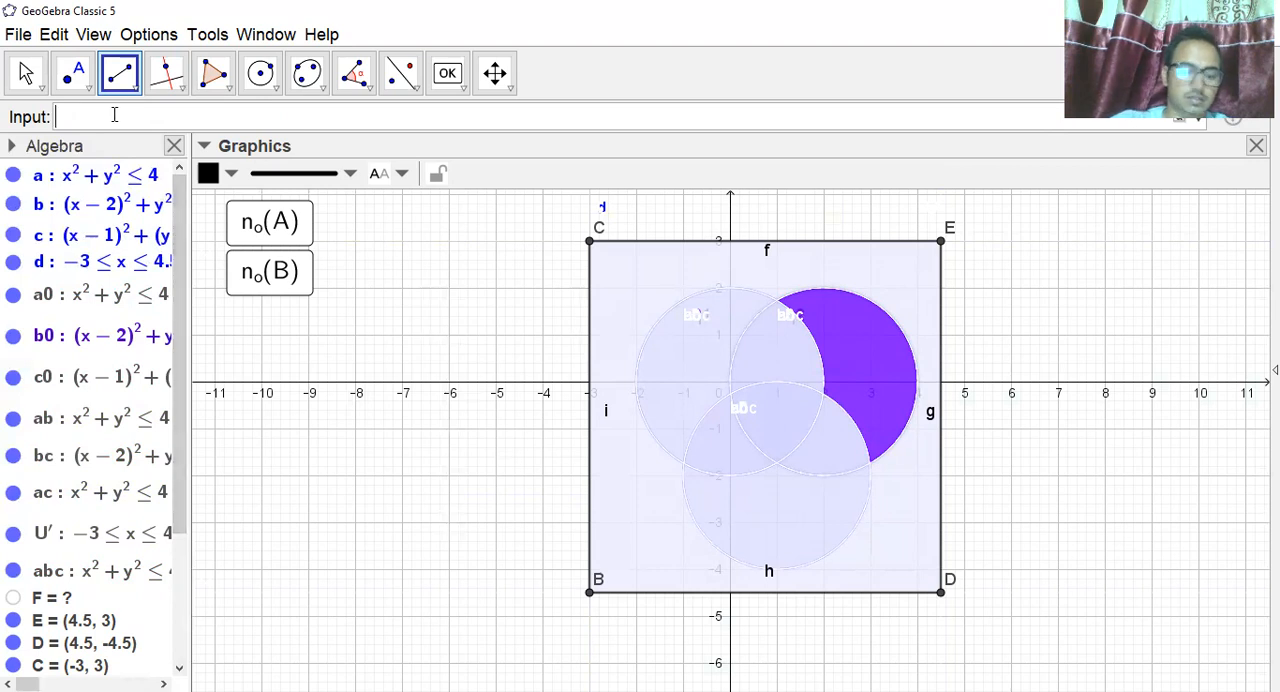
Add the boundary circle of set C with the equation (x-1)^2+(y+2)^2=4.
text((x))
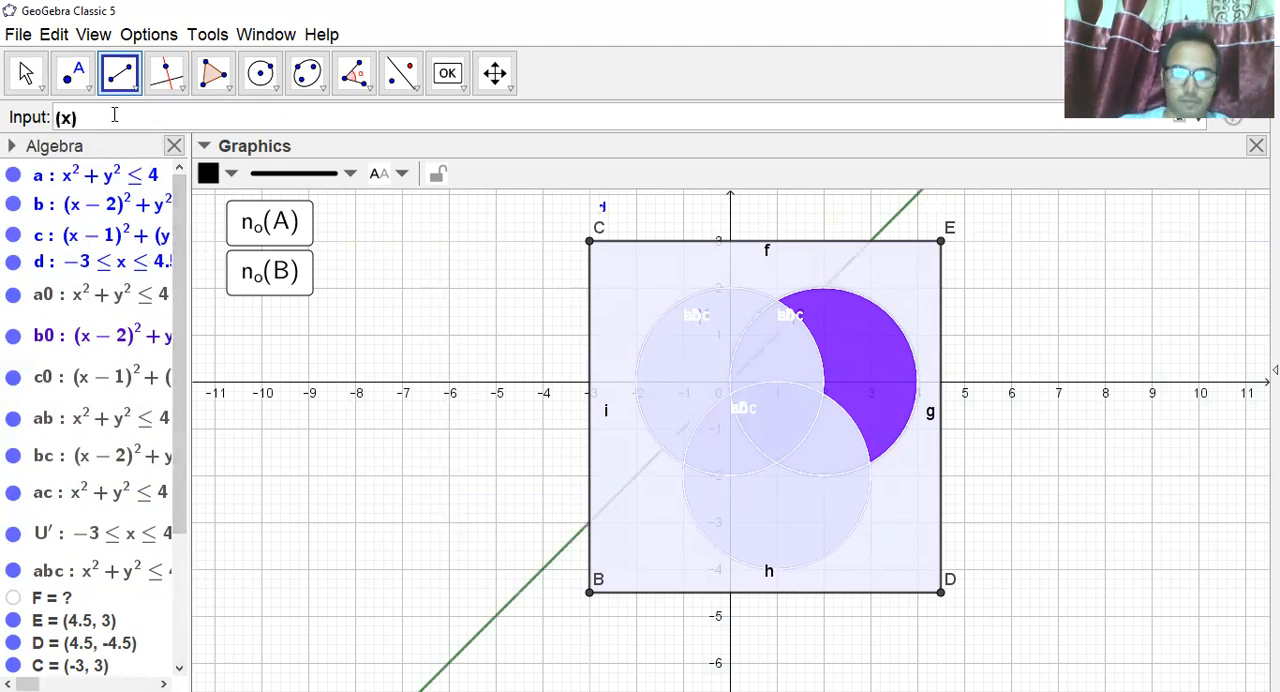
text(-1)
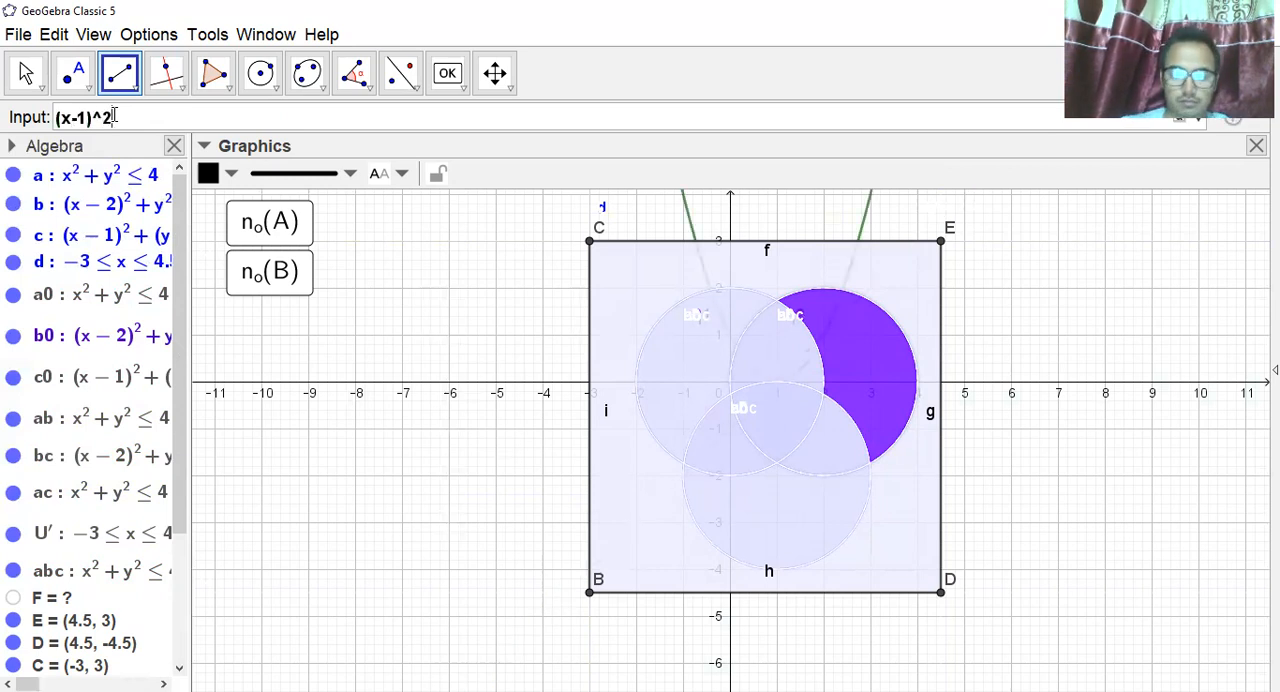
text(+)
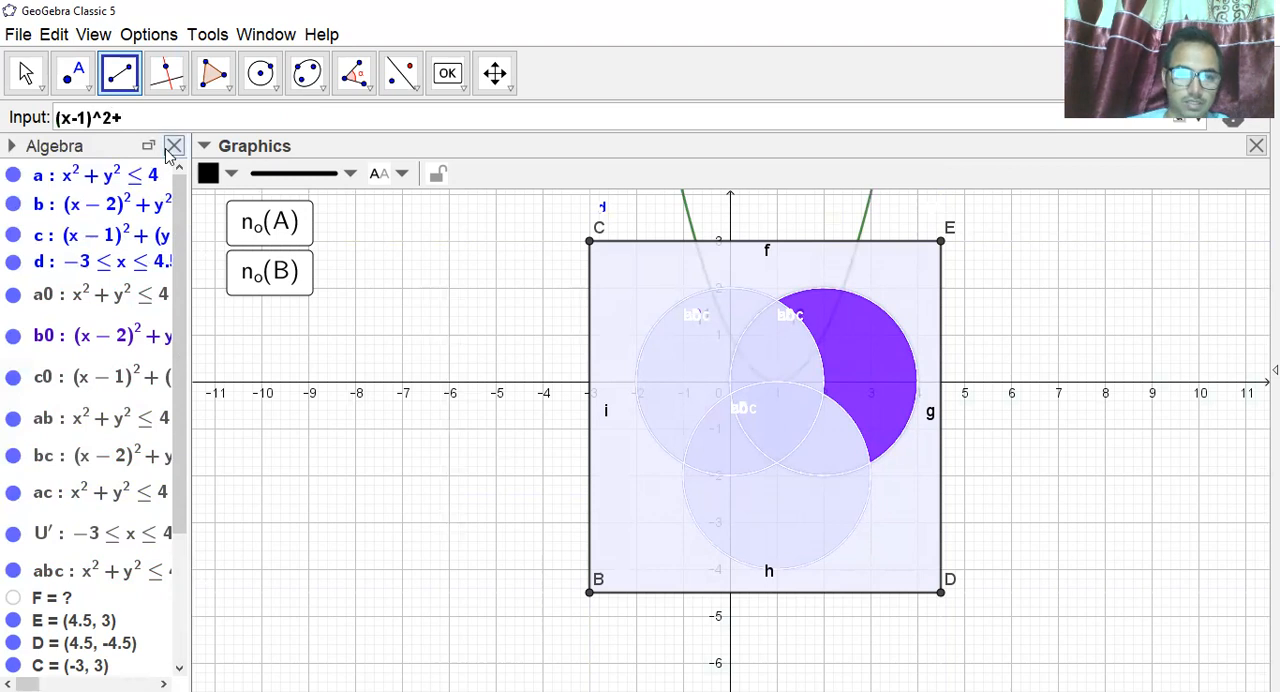
text((y)
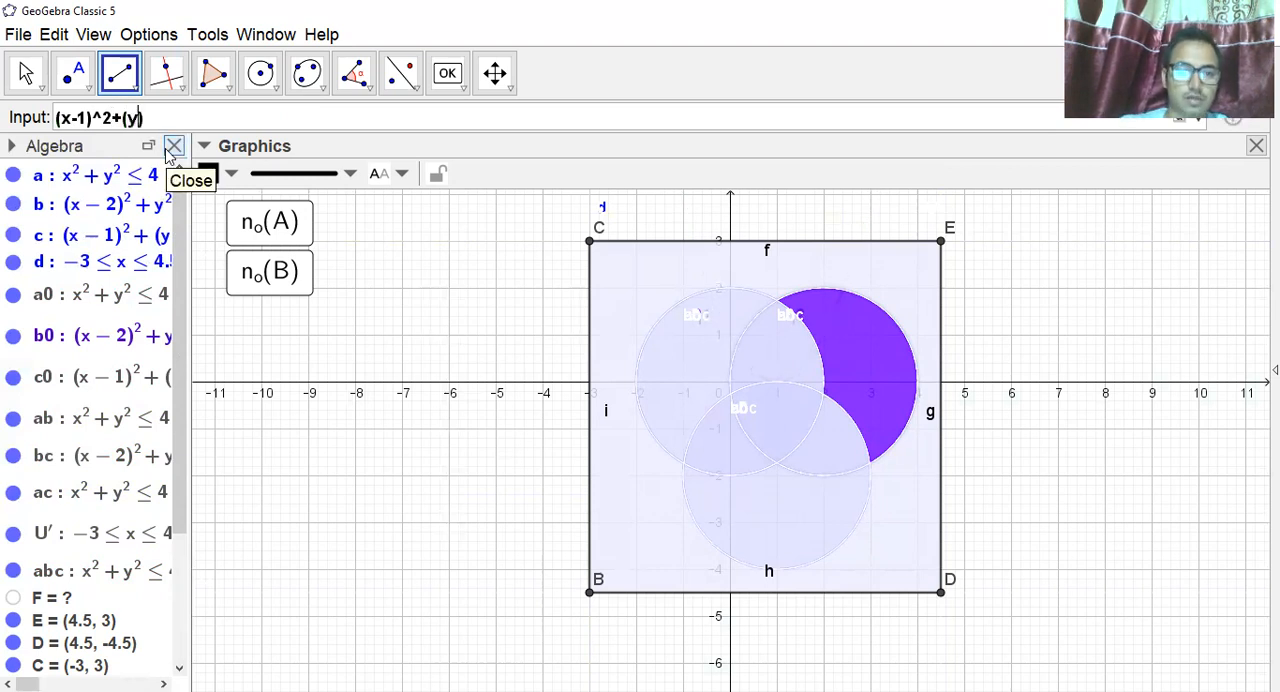
text(+2)
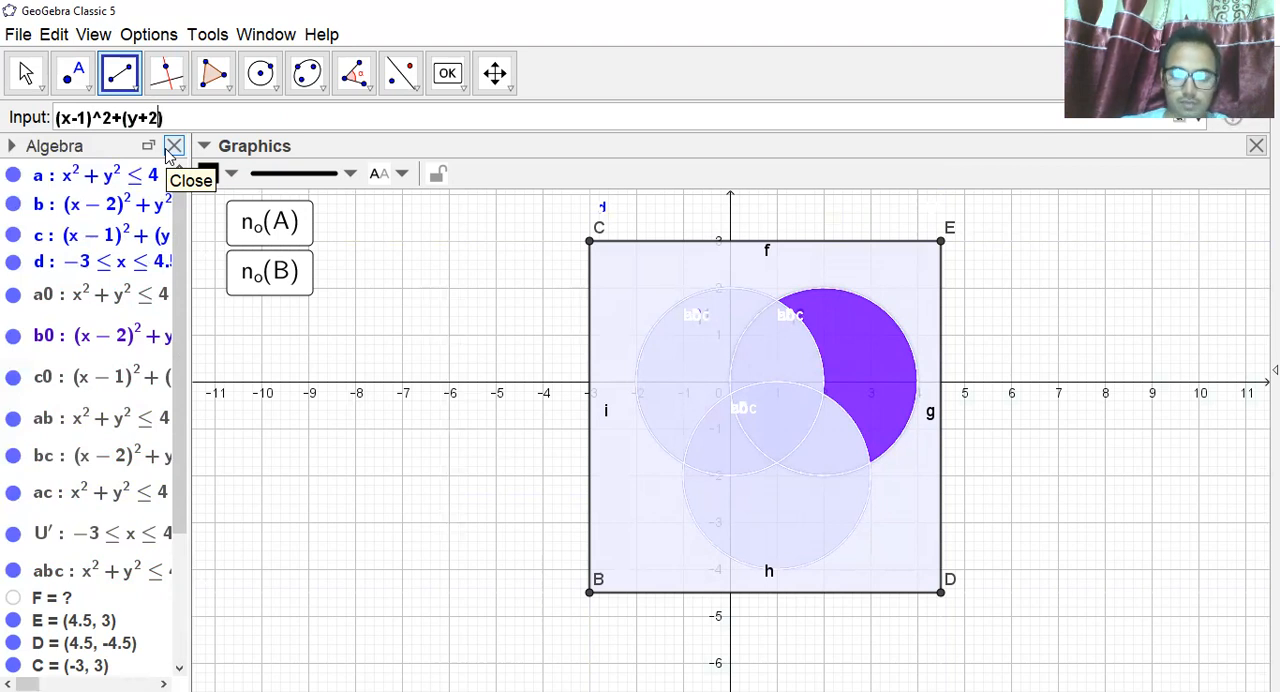
text()^2=4)
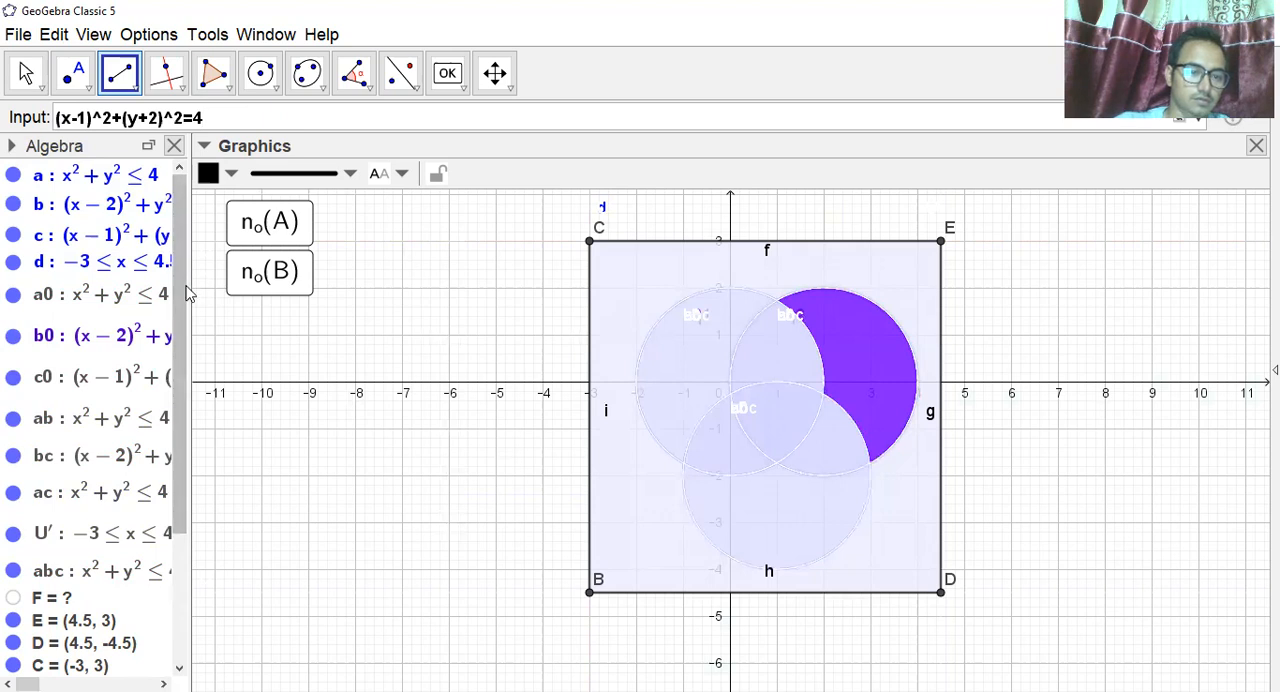
key(Return)
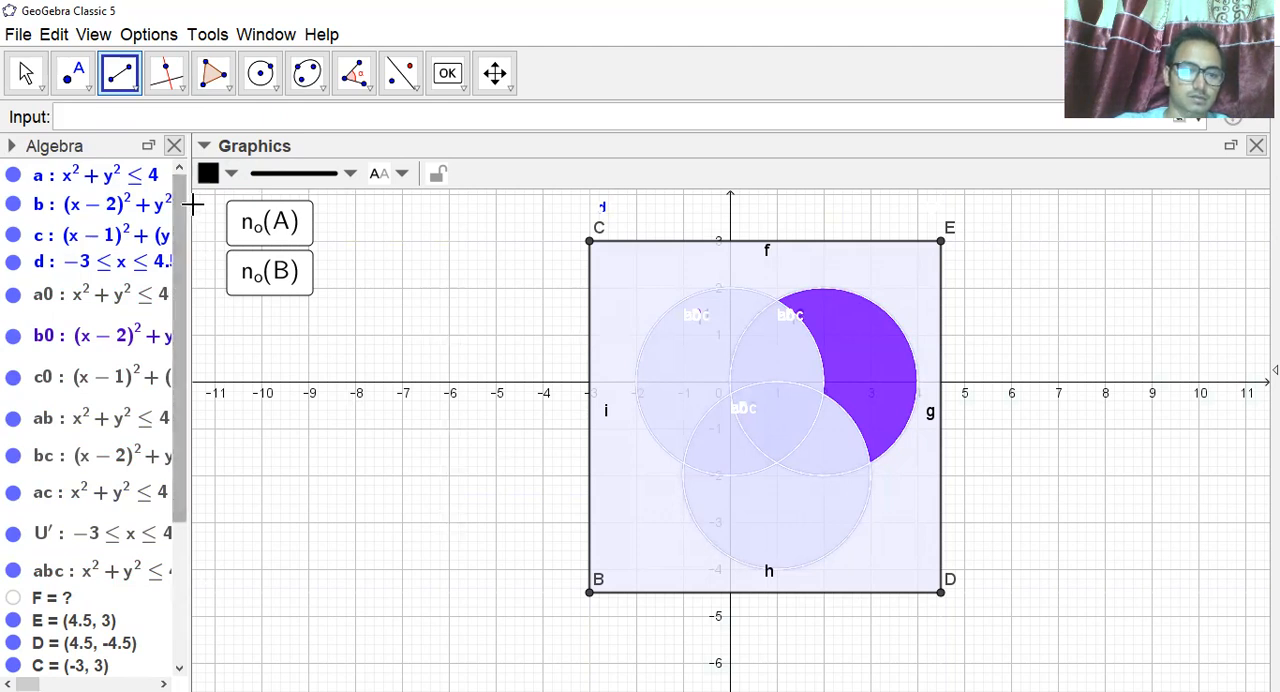
Move the boundary circle of set A, eq1, to layer 2 in its properties.
drag(188, 204, 247, 204)
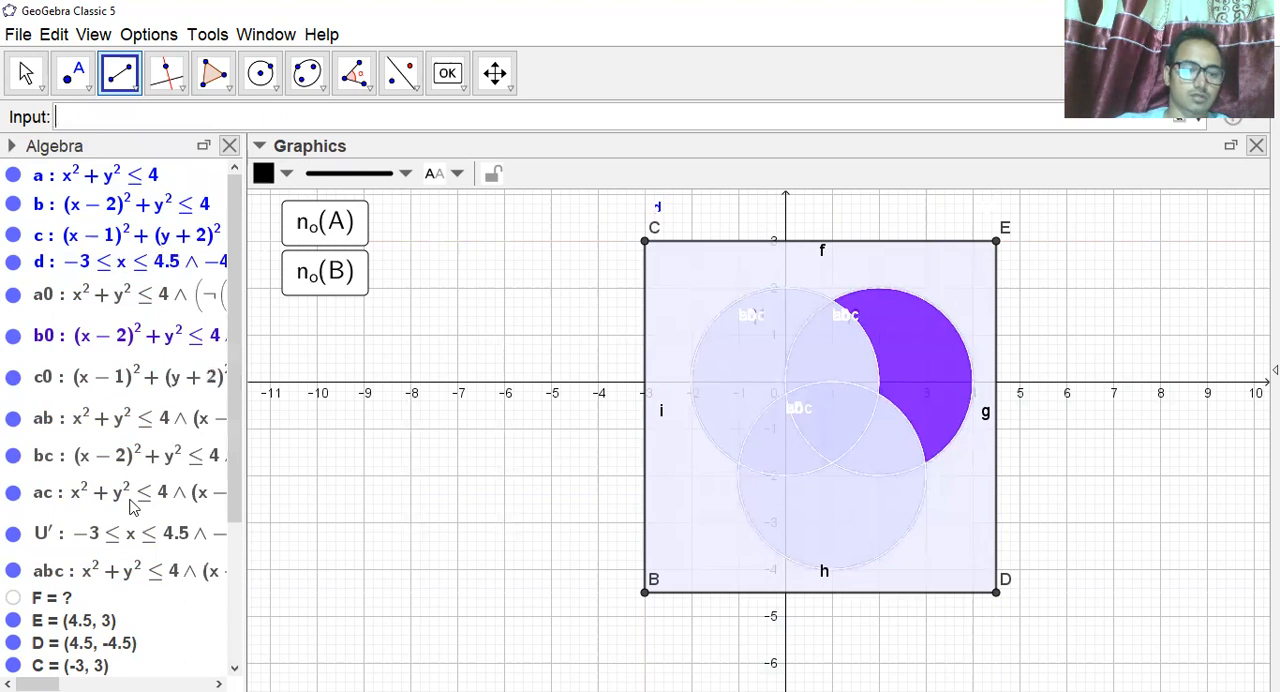
scroll(154, 548, down, 5)
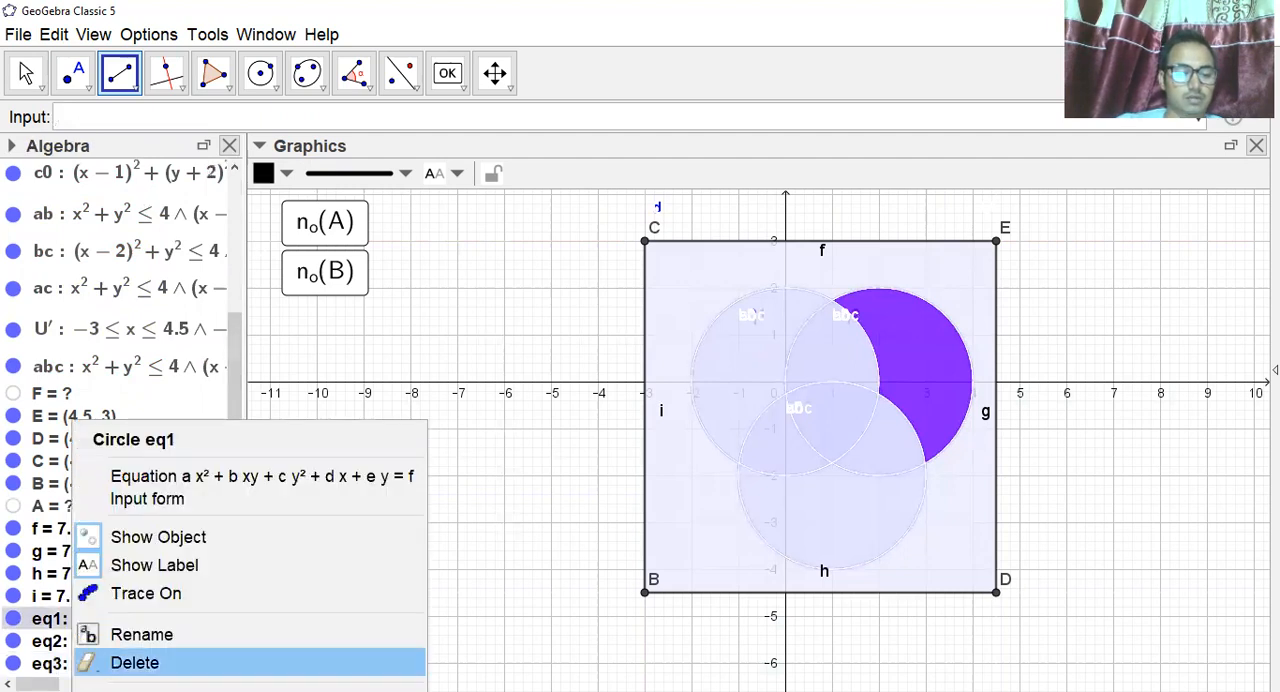
click(150, 690)
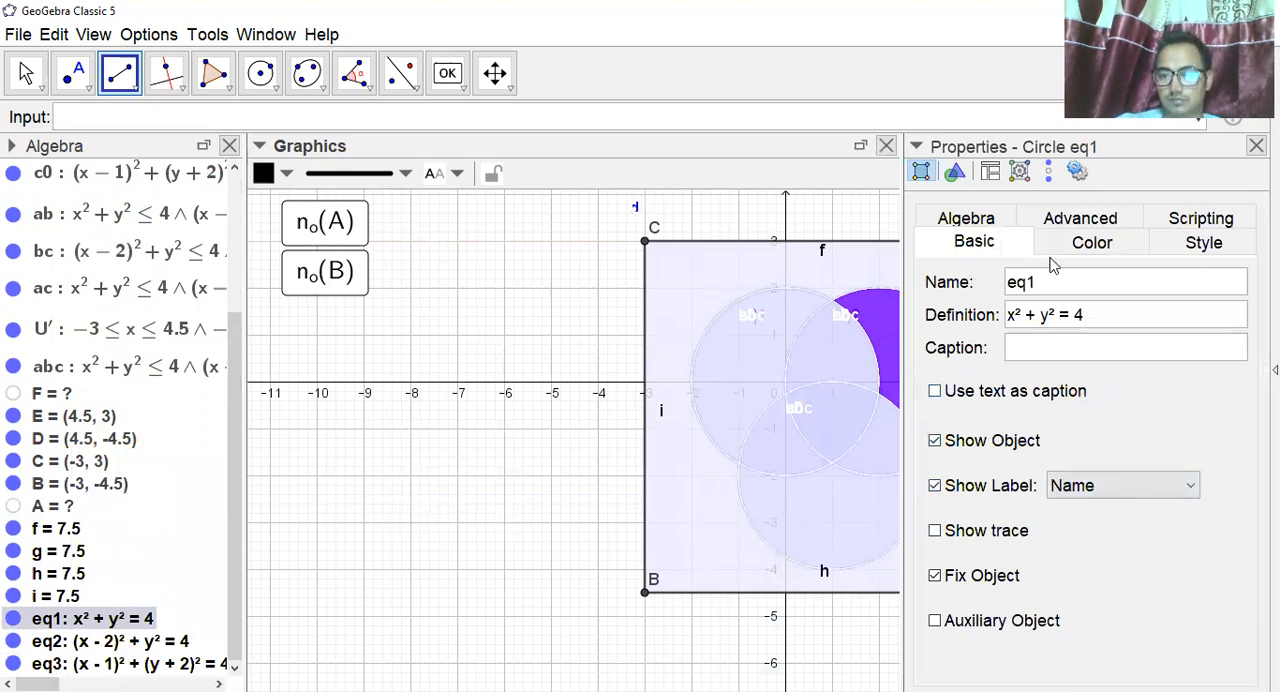
click(1118, 219)
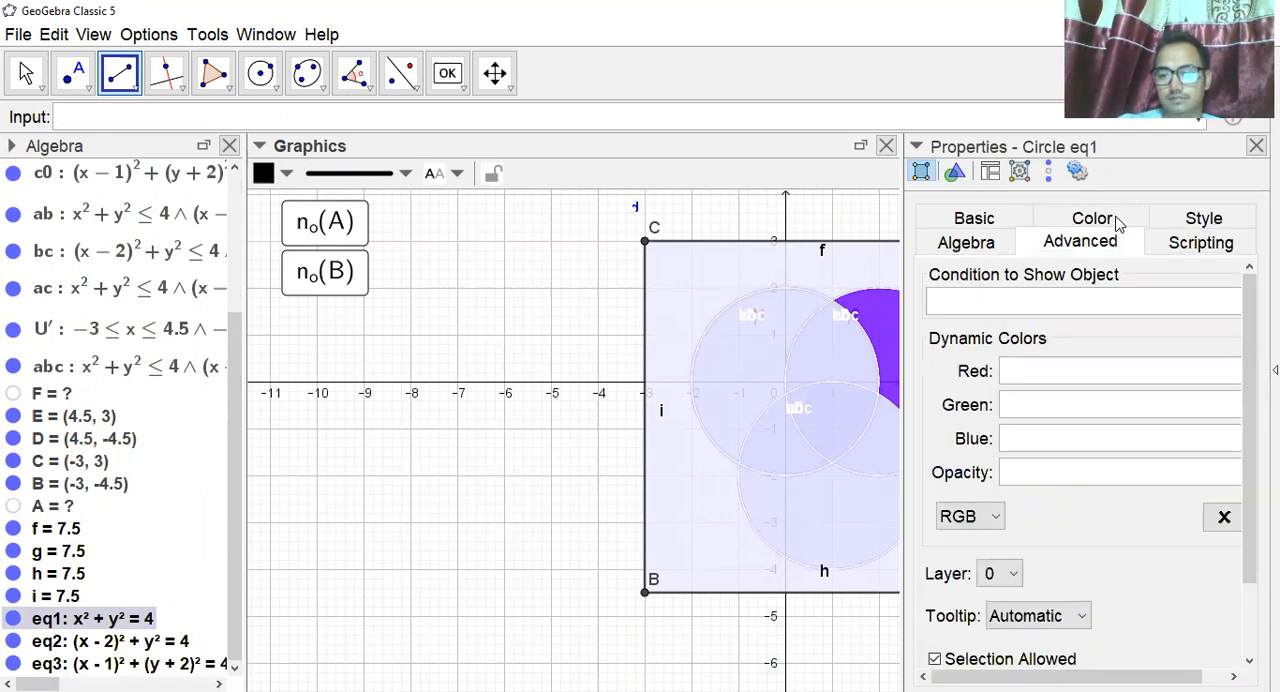
click(1014, 576)
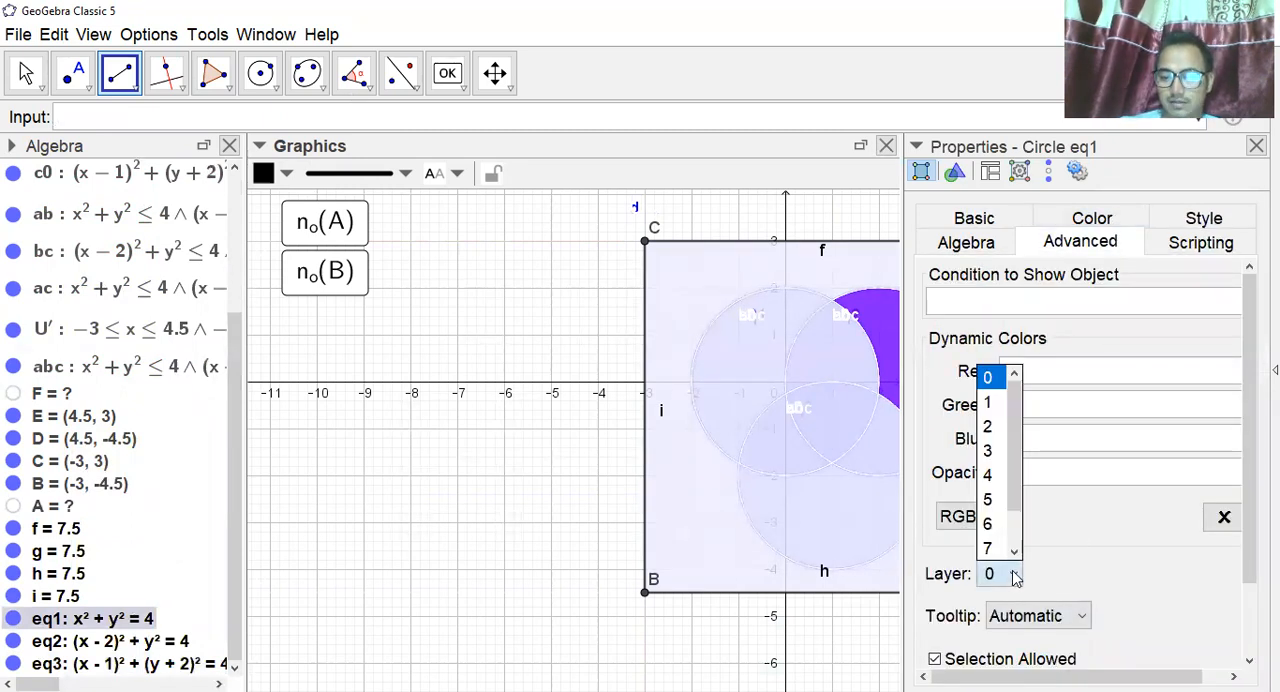
click(989, 426)
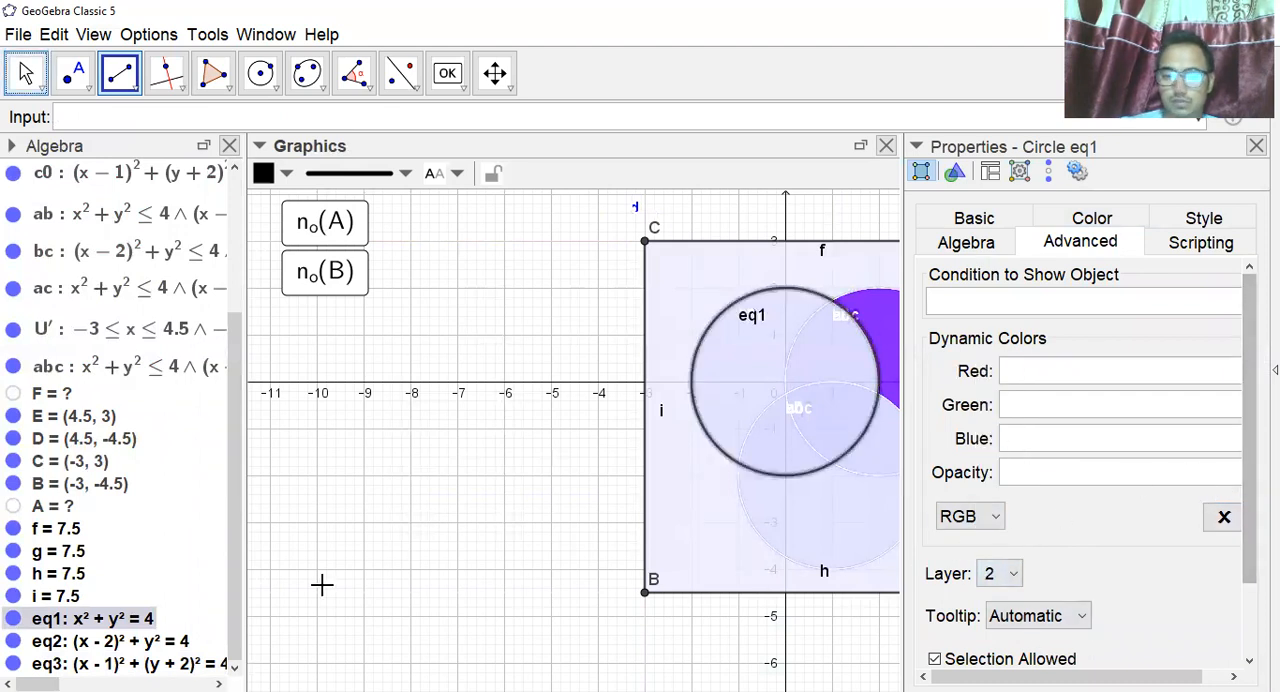
Put the boundary circles of sets B and C, eq2 and eq3, on layer 2 and close the properties.
right_click(86, 642)
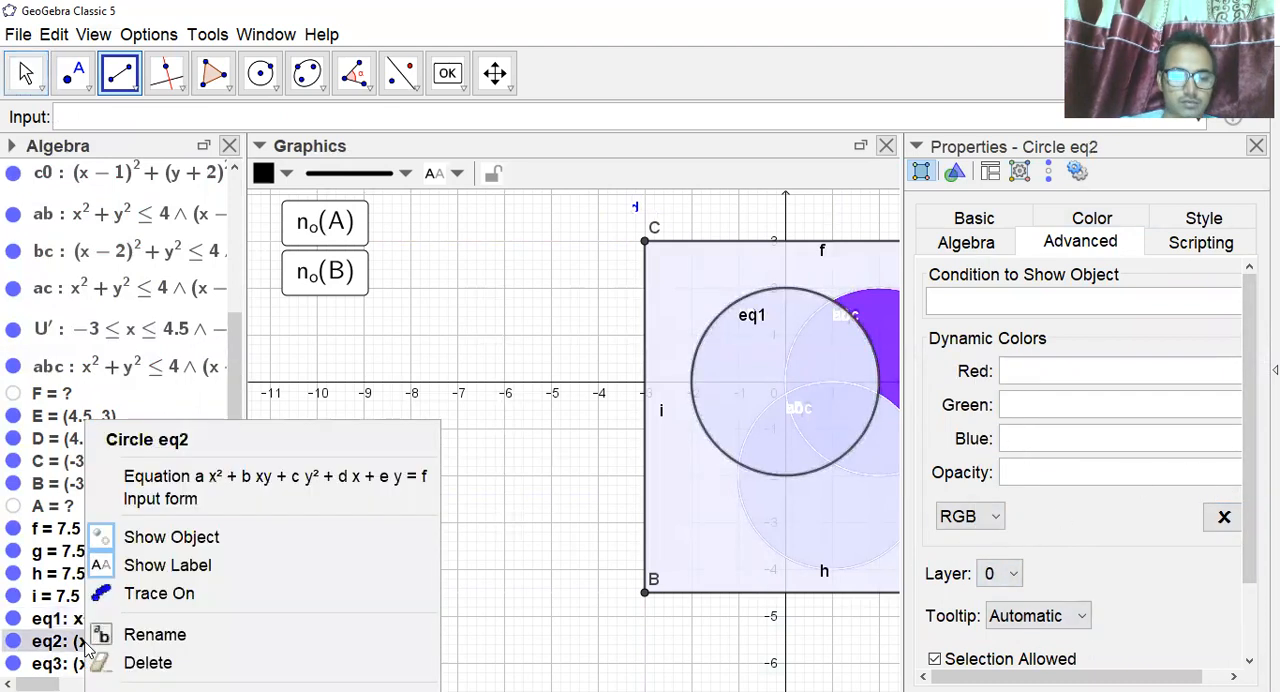
click(1013, 577)
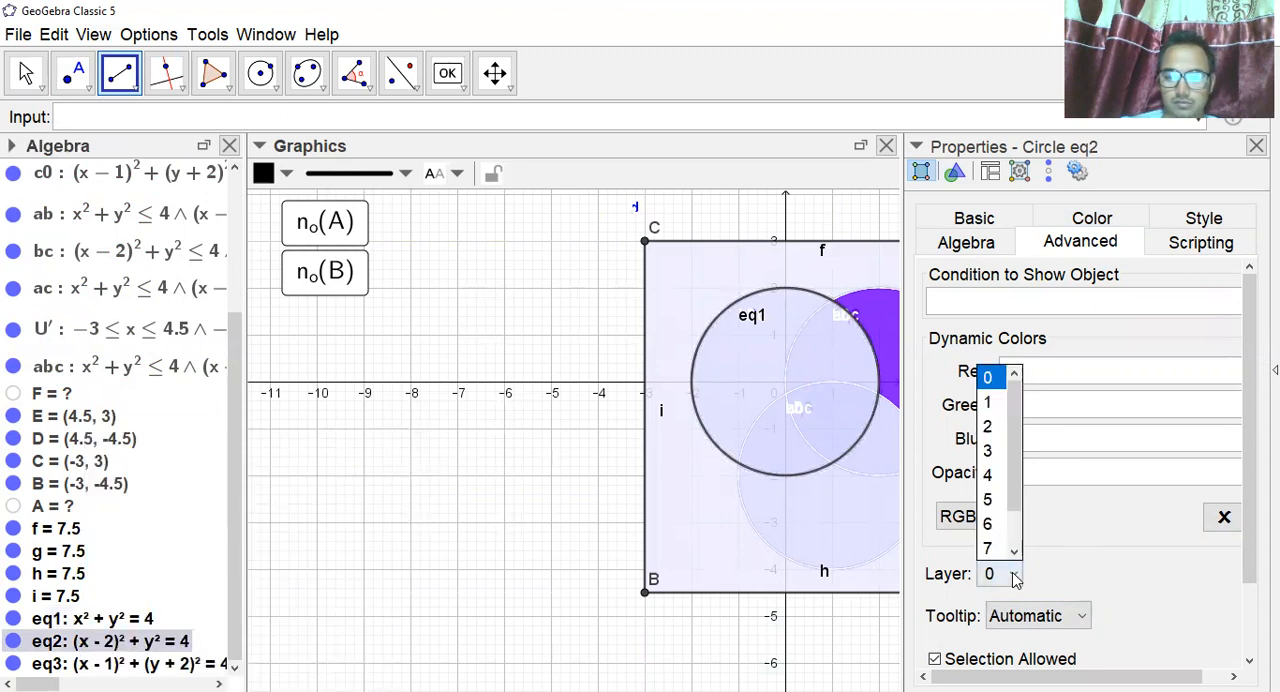
click(996, 427)
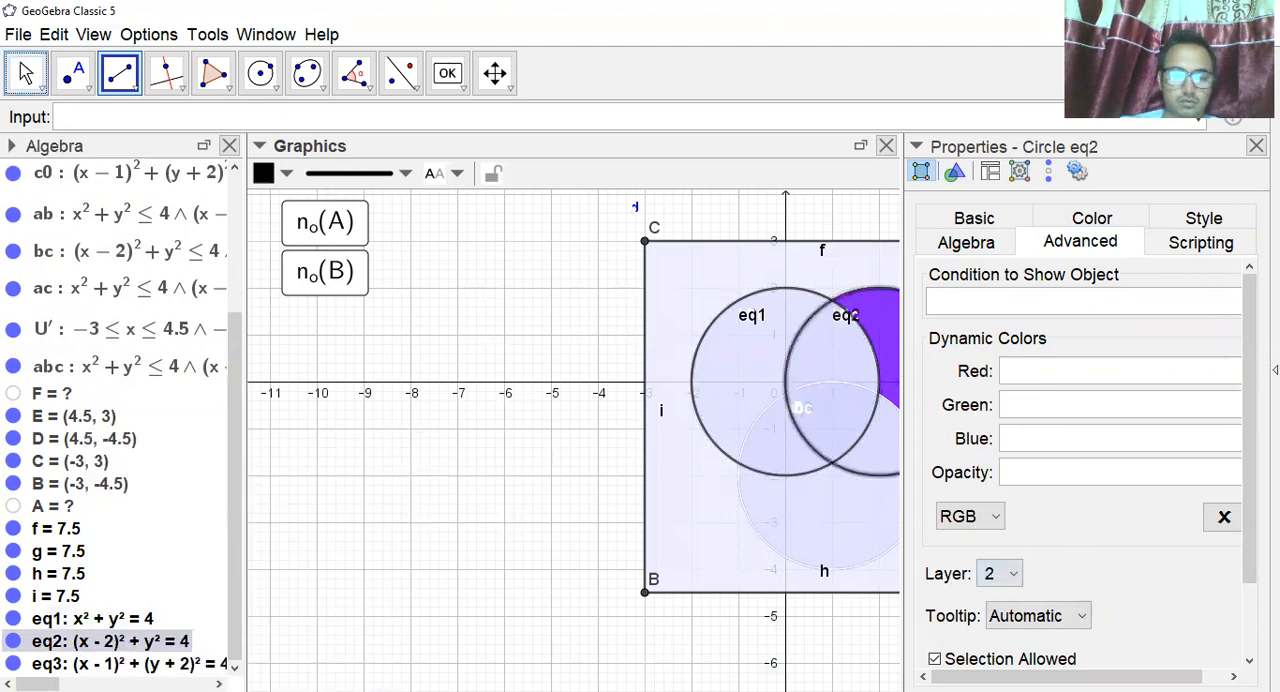
right_click(170, 664)
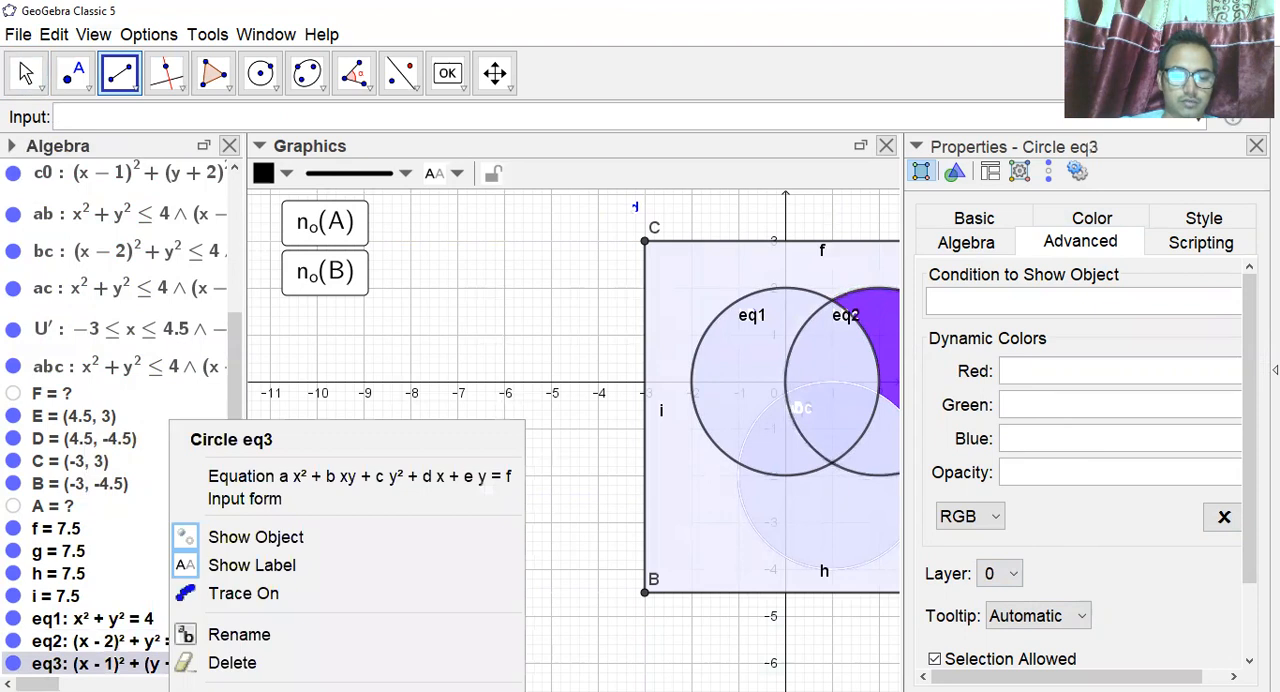
click(1013, 577)
click(996, 432)
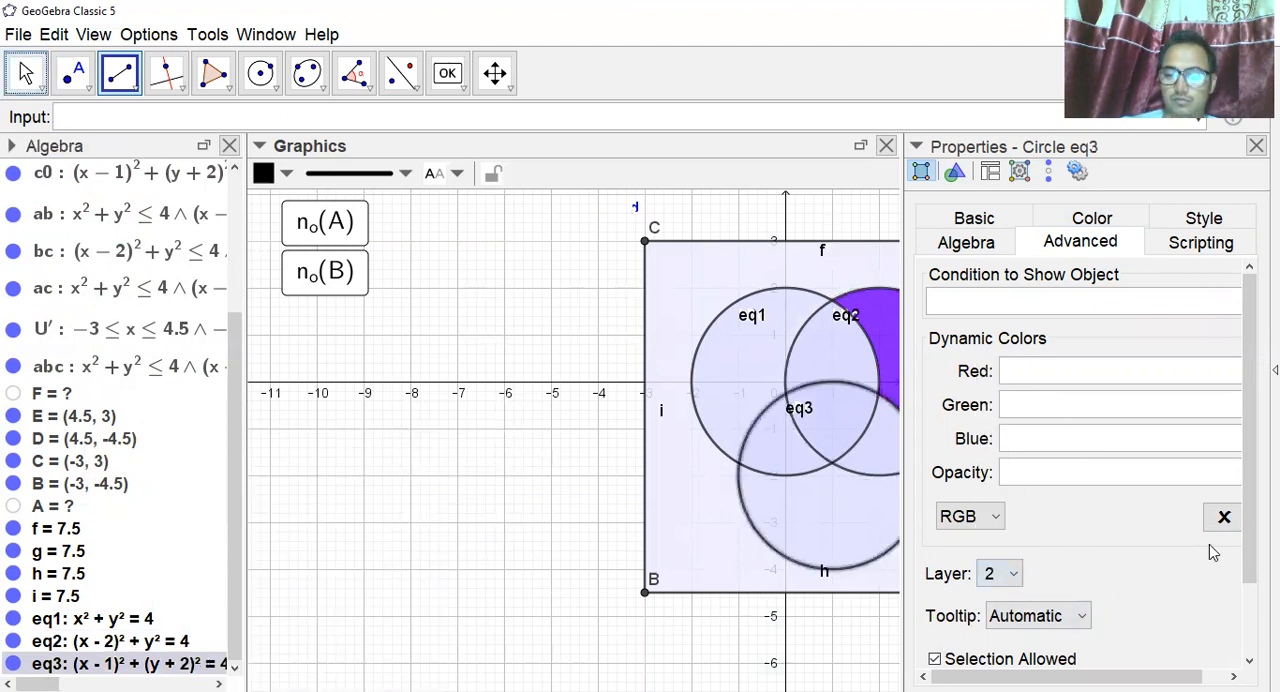
key(Escape)
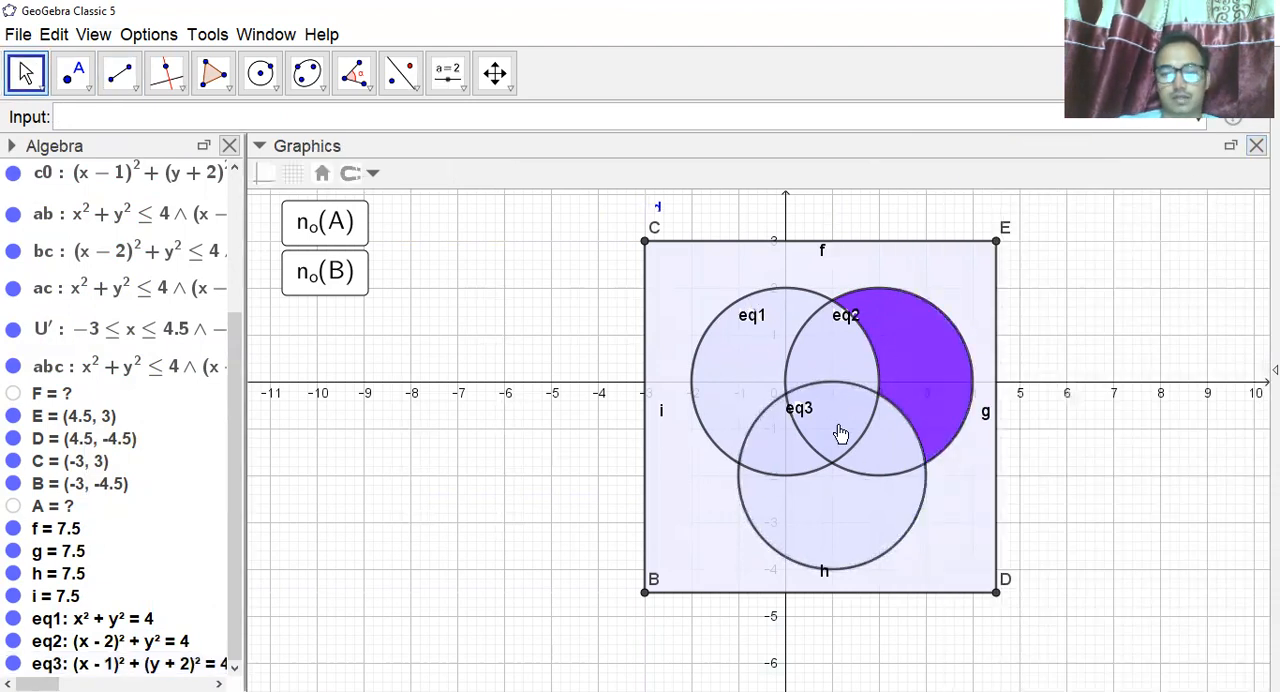
Test the region highlighting of the n_o(A) and n_o(B) buttons against the circle outlines.
click(315, 230)
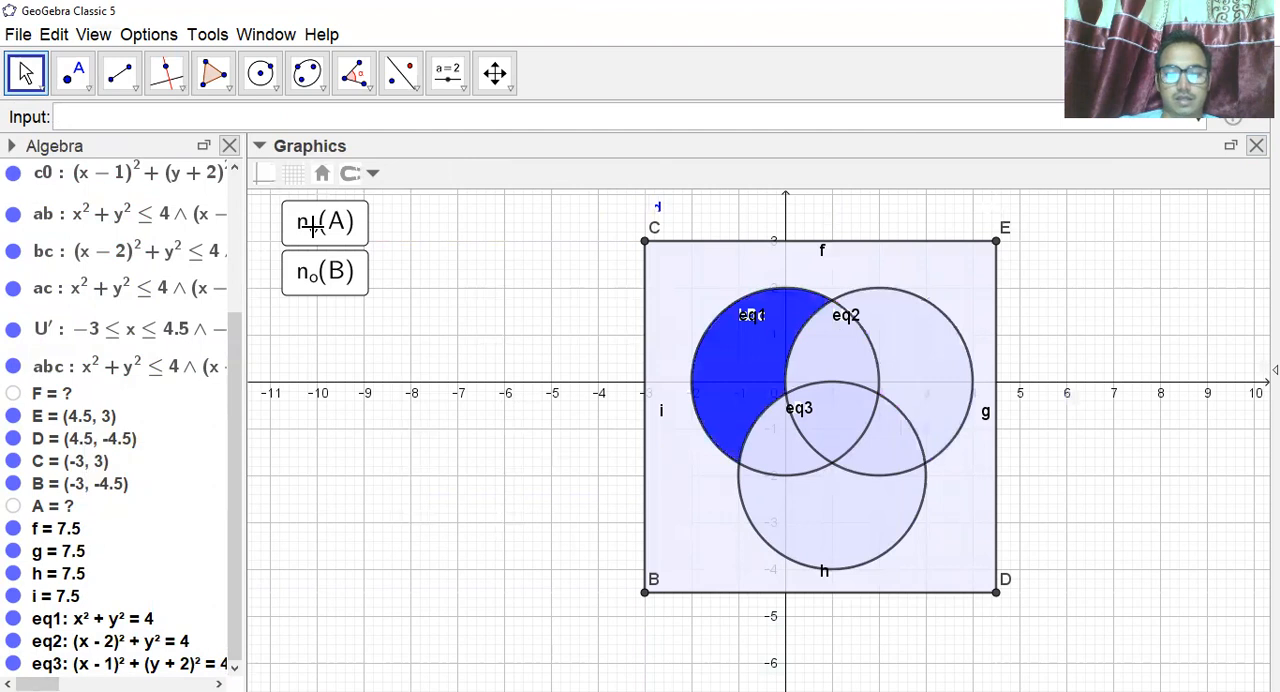
click(333, 280)
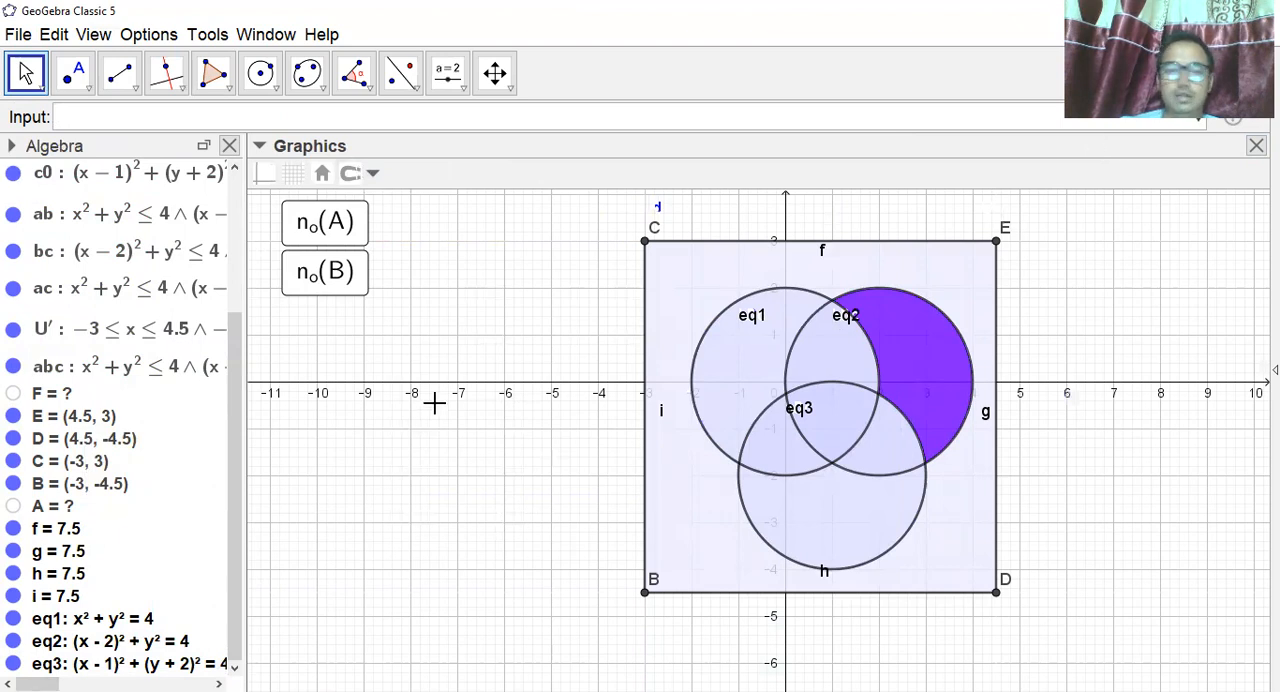
Start a new button below n_o(B) and give it the caption $n_o(C)$.
click(462, 89)
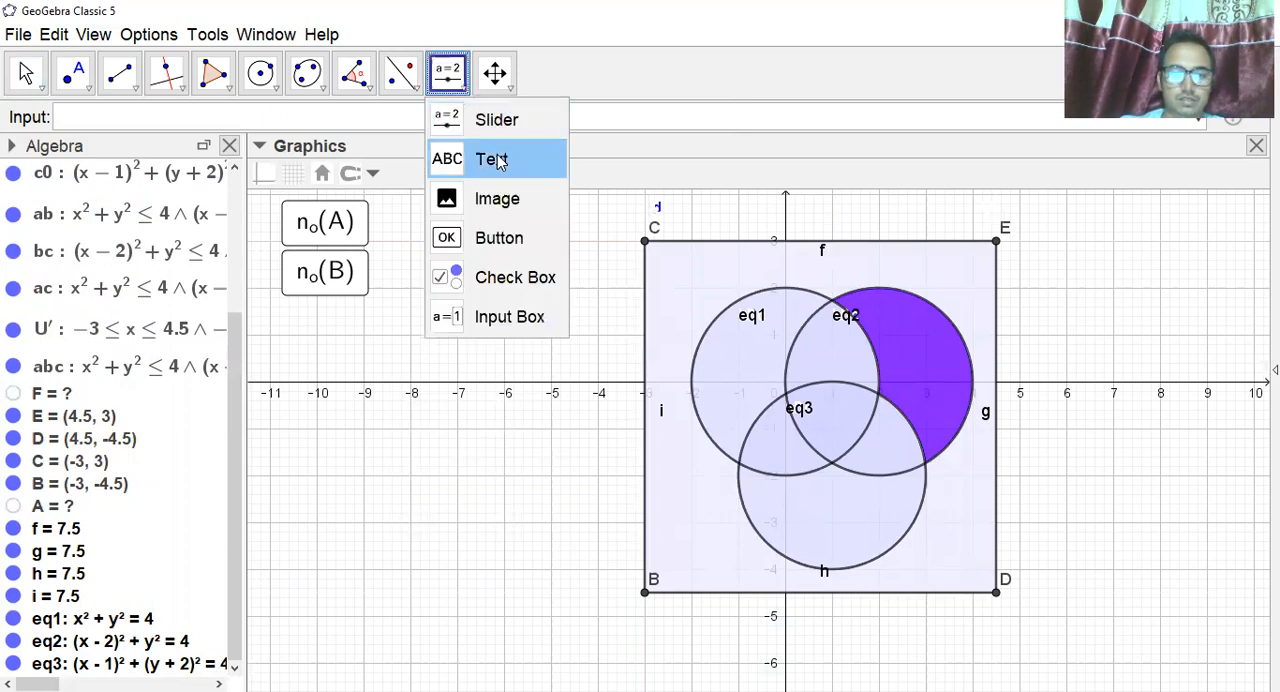
click(510, 240)
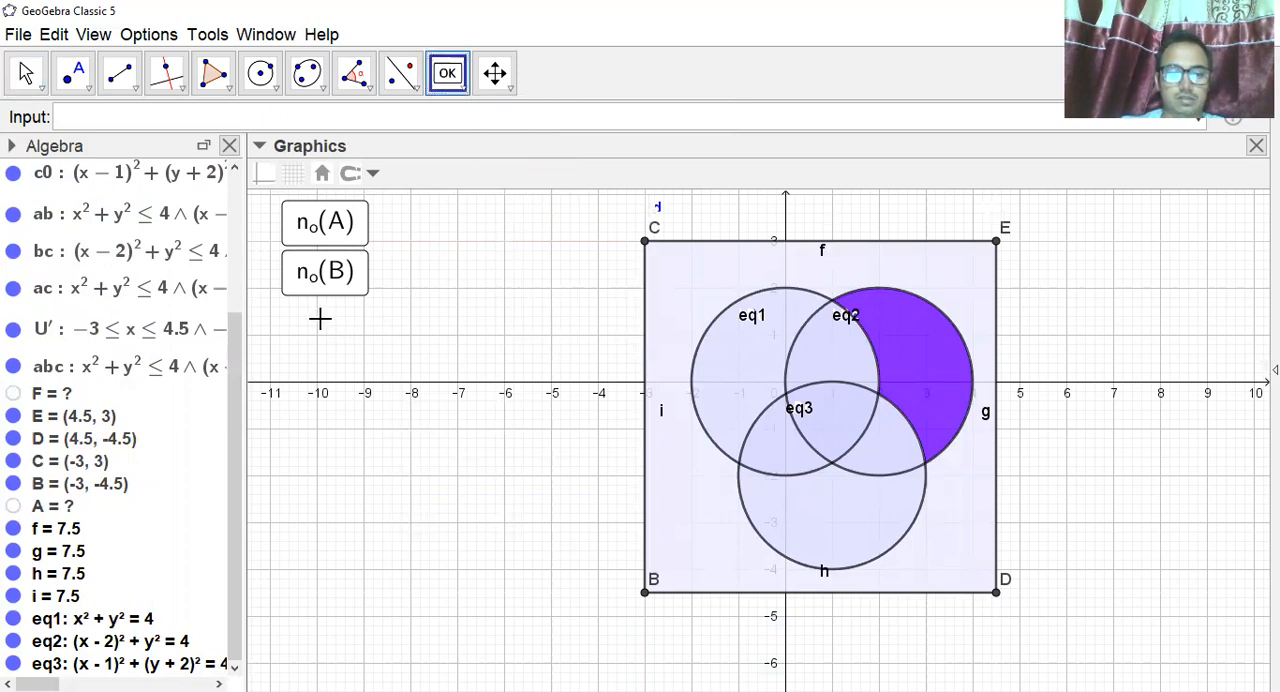
click(324, 324)
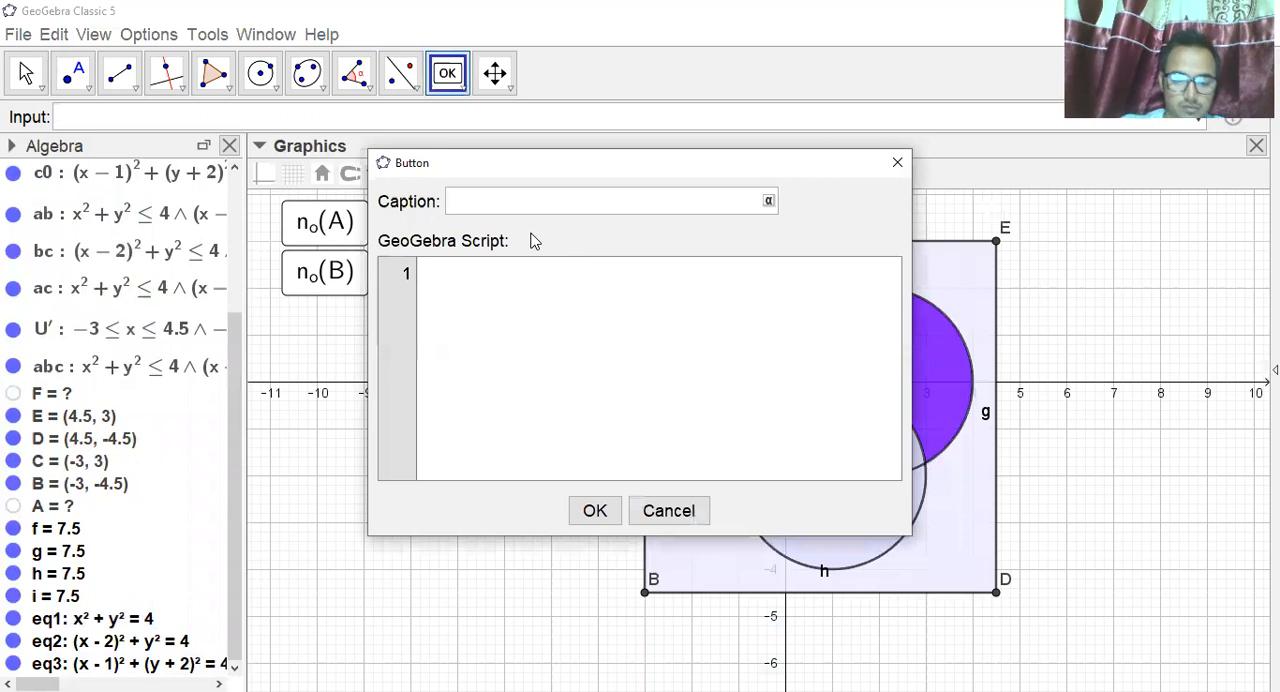
text($n)
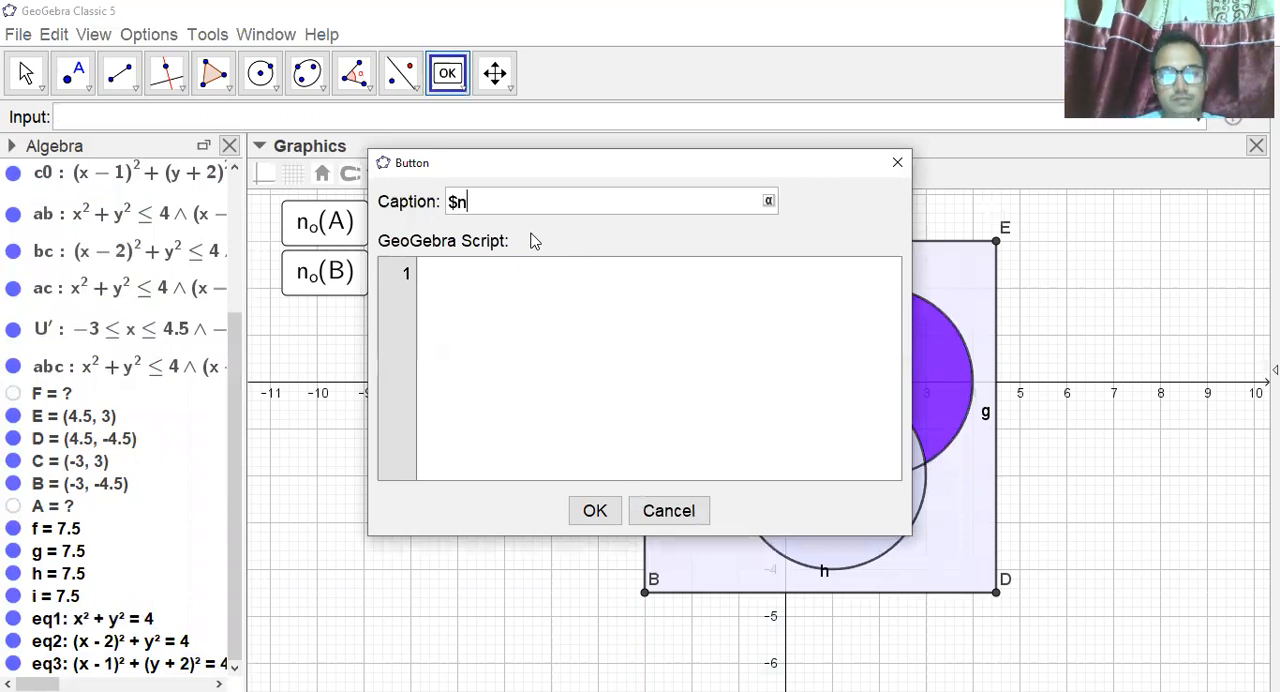
text(_o)
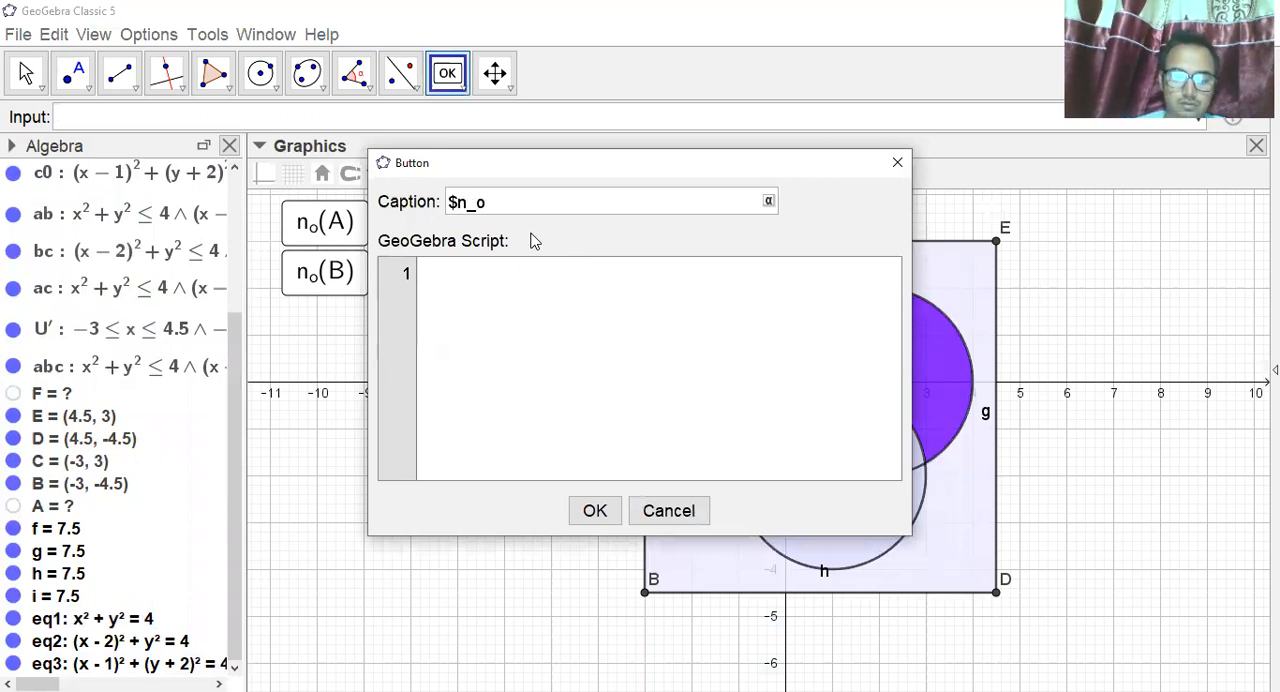
text((C))
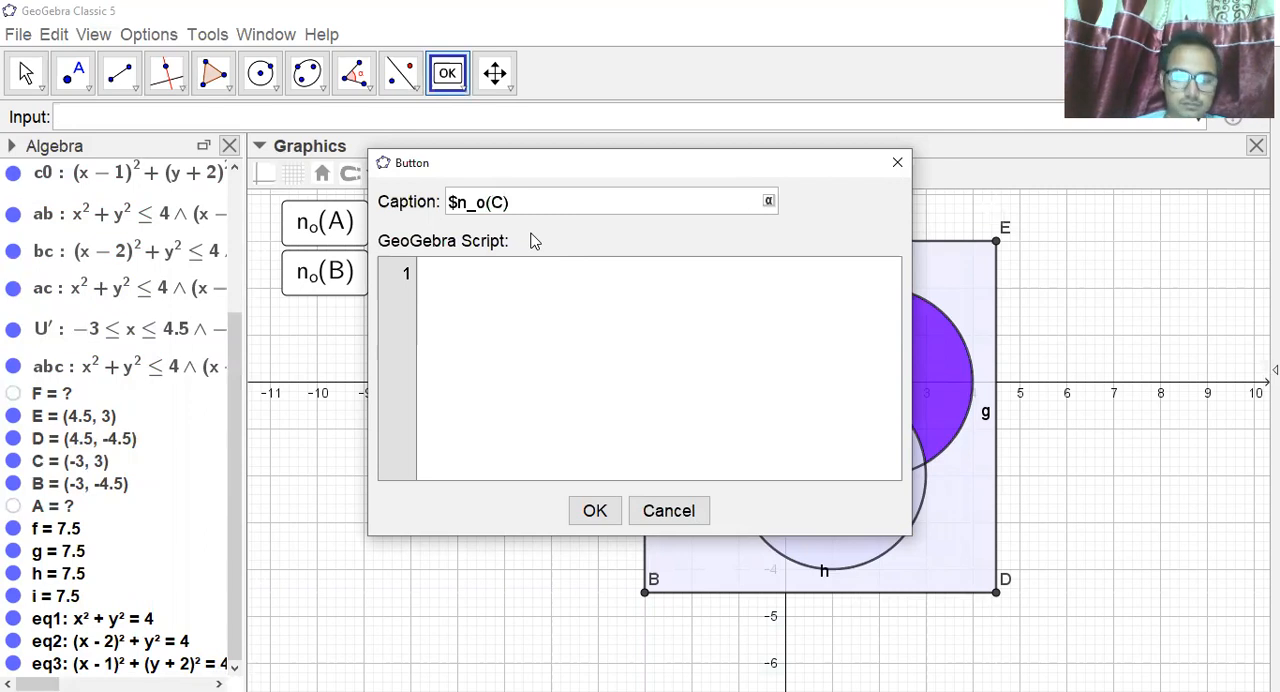
text($)
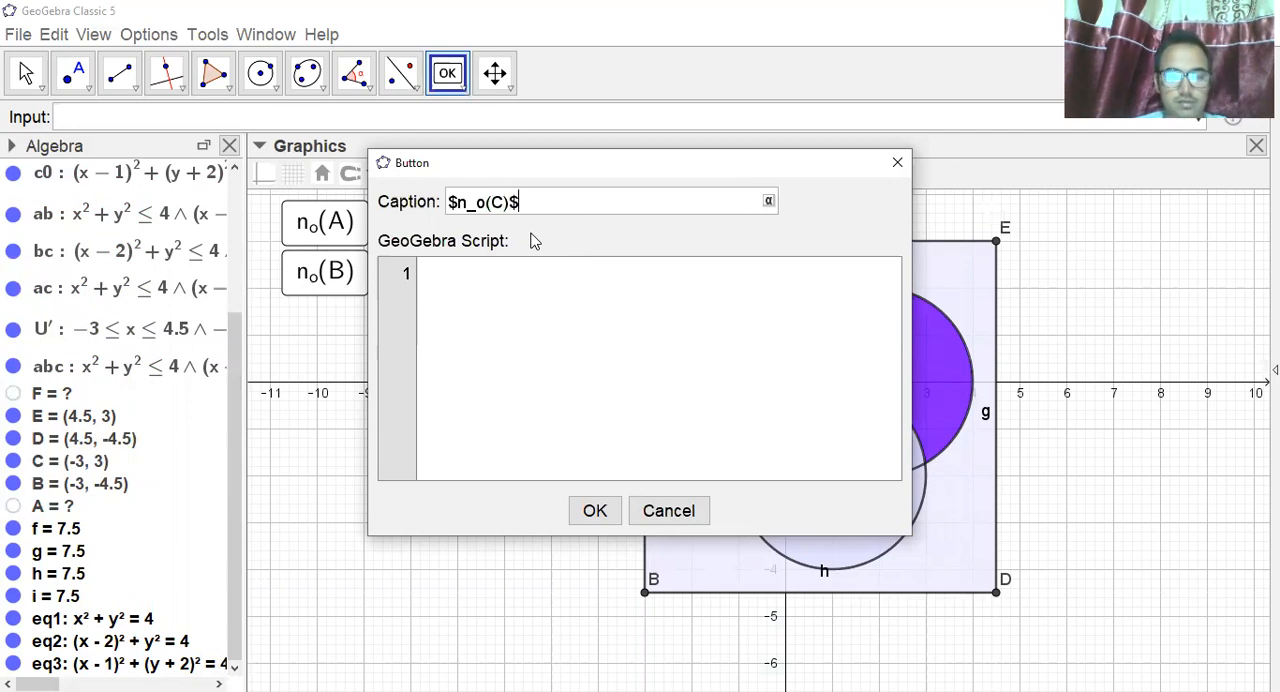
Paste the copied SetColor script into the n_o(C) button and set the color of c0 to "green".
click(478, 272)
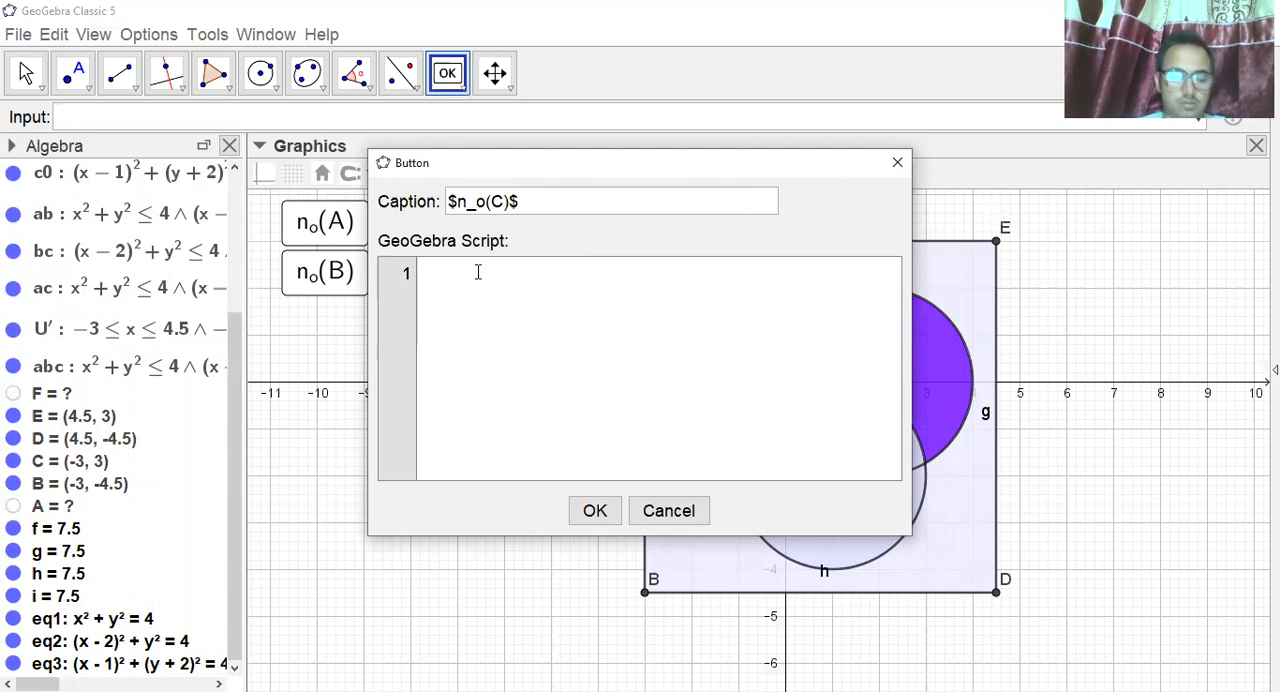
text(SetColor[a0,"blue"] SetColor[b0,"white"] SetColor[c0,"white"] SetColor[ab,"white"] SetColor[bc,"white"] SetColor[ac,"white"] SetColor[U',"white"] SetColor[abc,"white"])
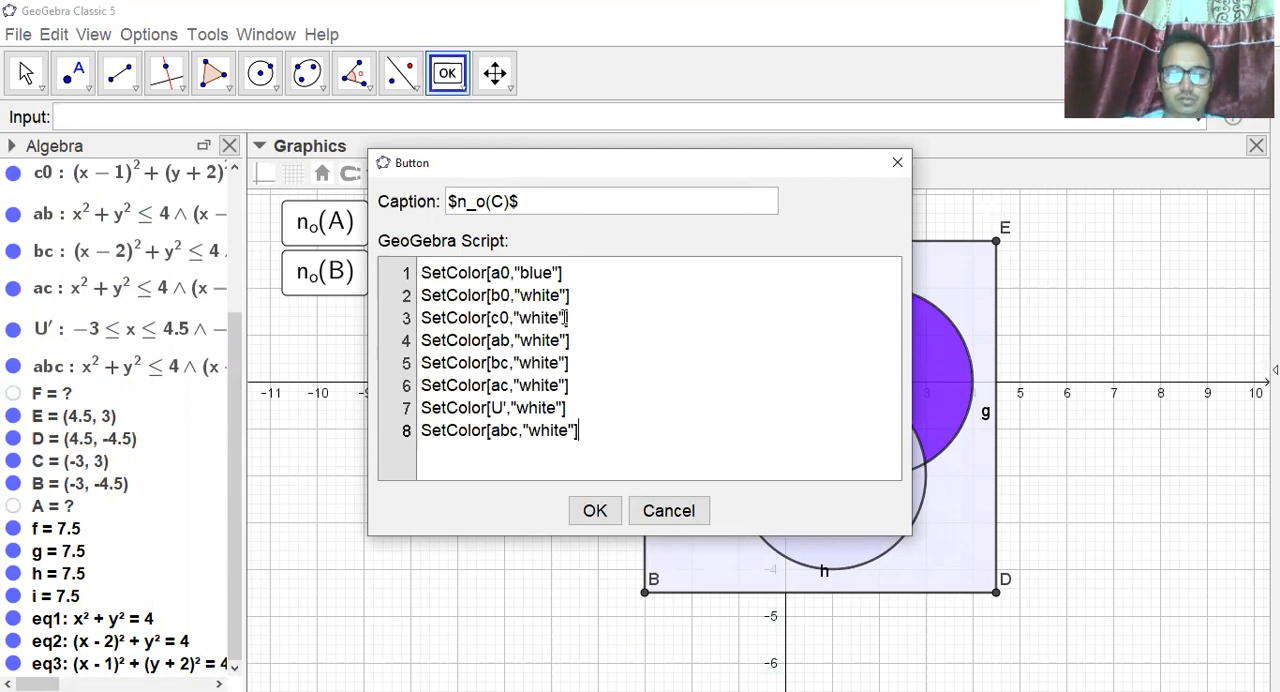
click(560, 317)
key(BackSpace)
key(BackSpace)
key(BackSpace)
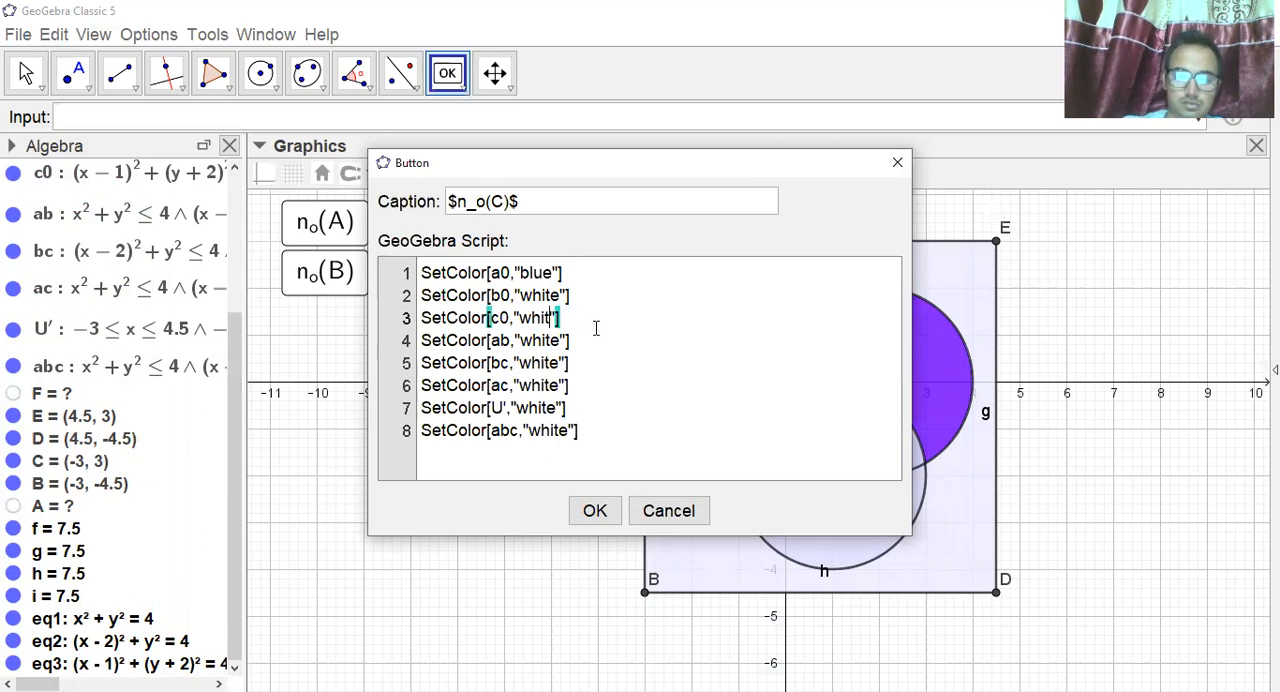
key(BackSpace)
key(BackSpace)
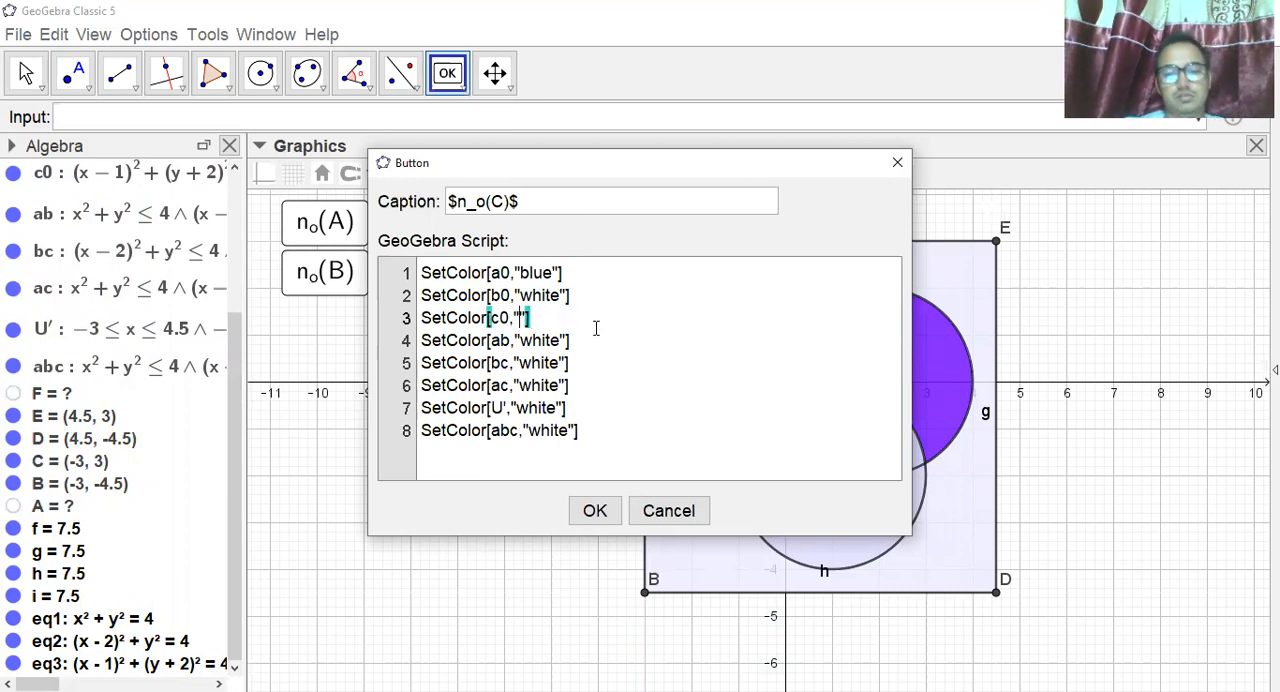
text(green)
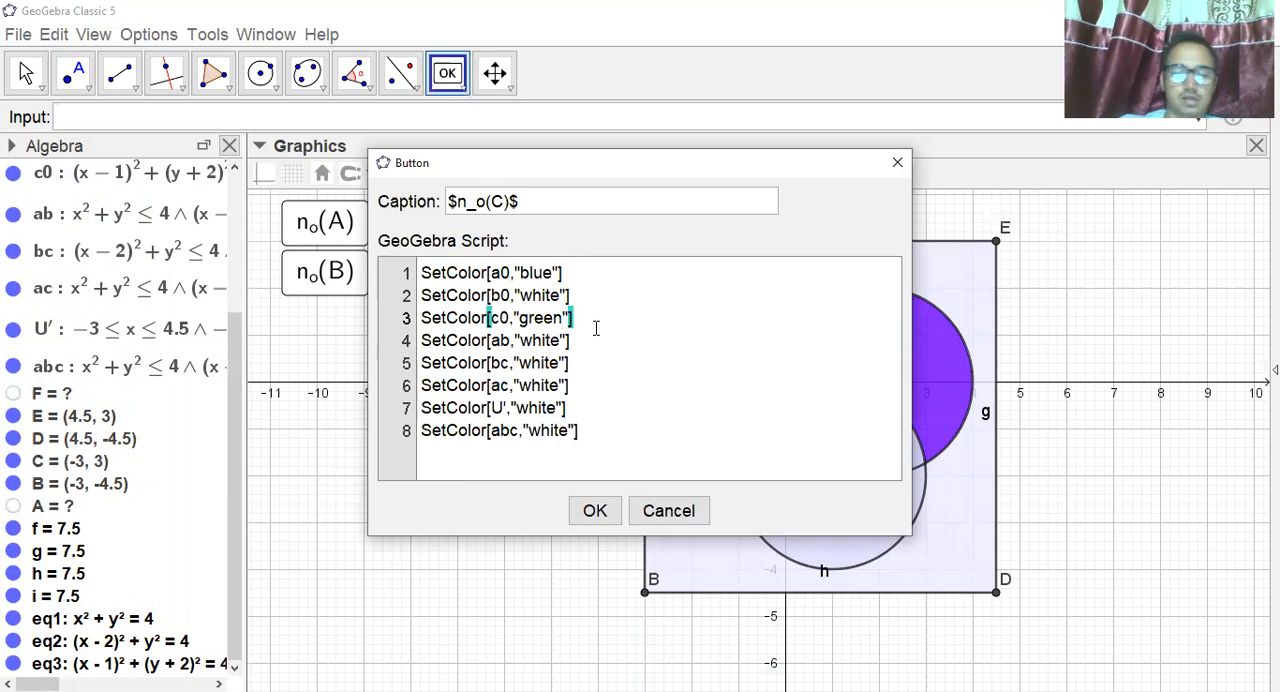
Set the color of a0 to "white" in the n_o(C) script, confirm the button, and place it beneath n_o(B).
key(BackSpace)
key(BackSpace)
key(BackSpace)
key(BackSpace)
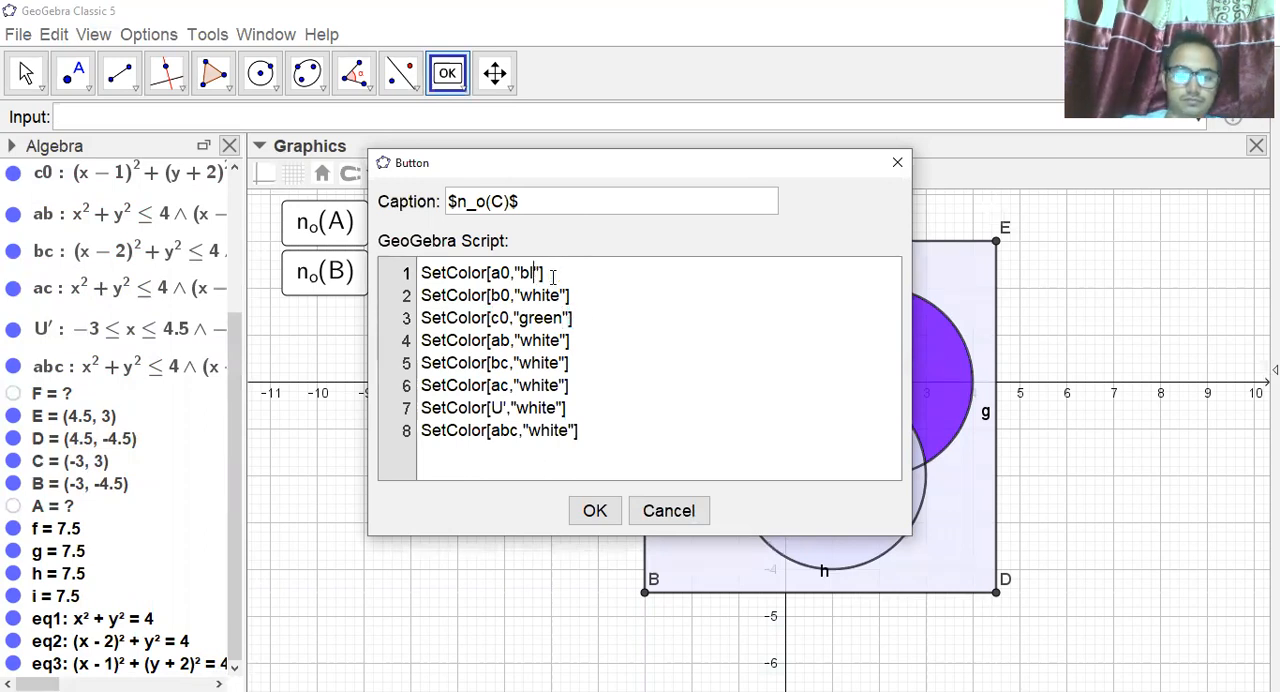
text(white)
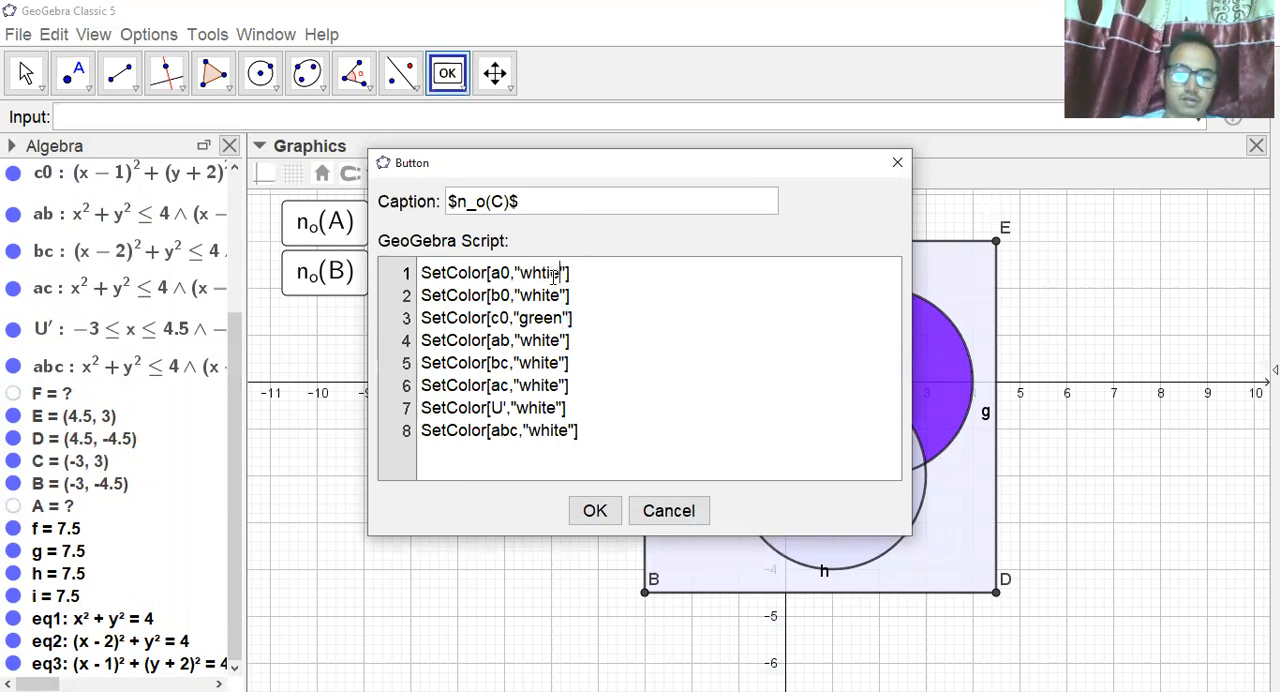
key(BackSpace)
key(BackSpace)
key(BackSpace)
text(ite)
click(595, 509)
drag(372, 356, 339, 337)
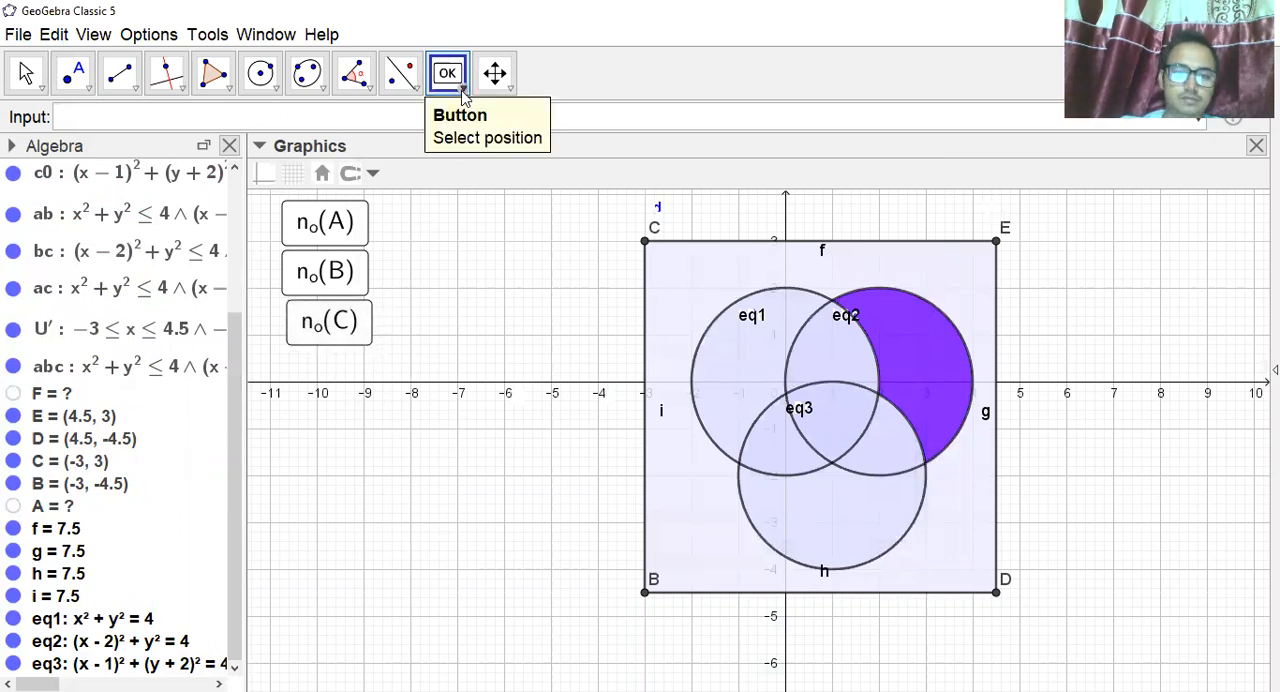
Start another new button and give it the caption $n_o(A\cap B)$.
click(464, 243)
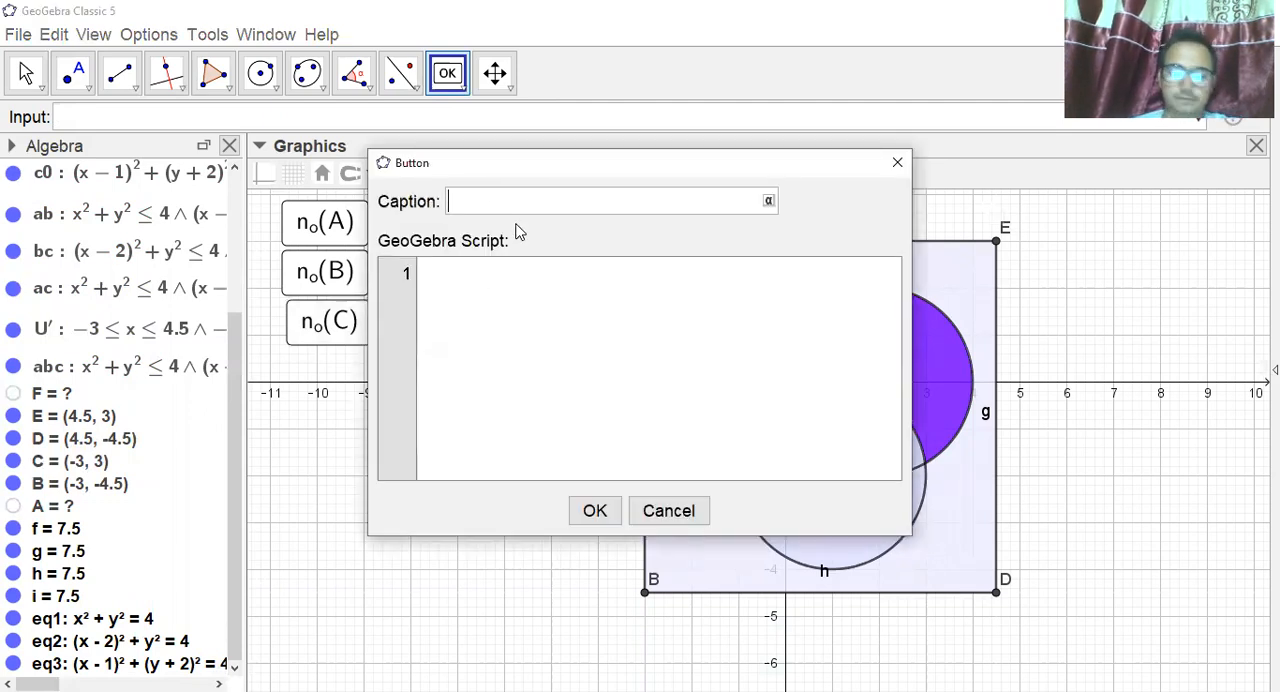
text($)
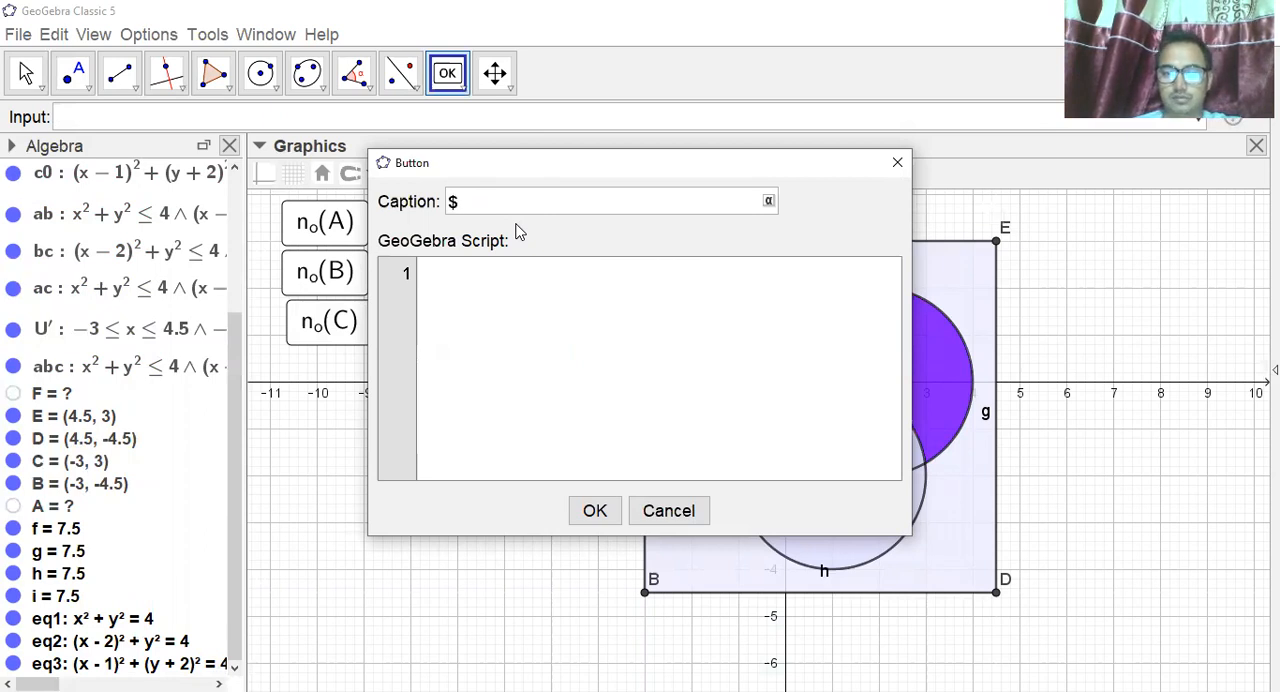
text(n)
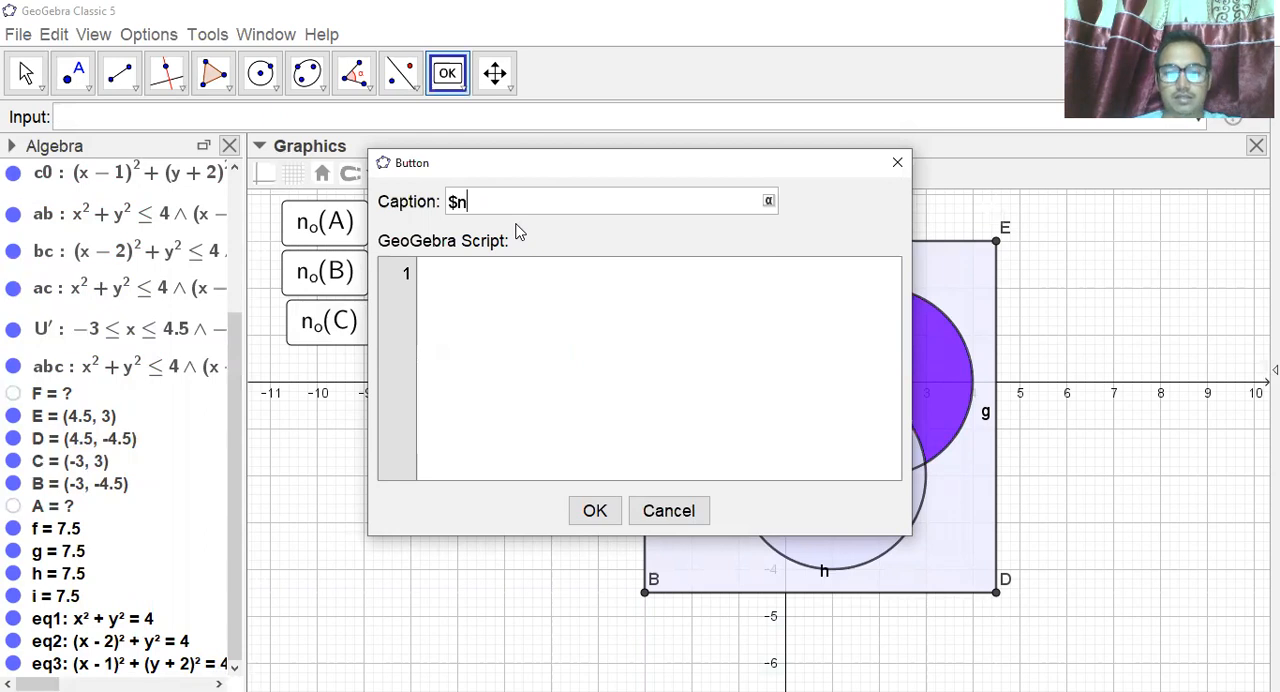
text(_o(A))
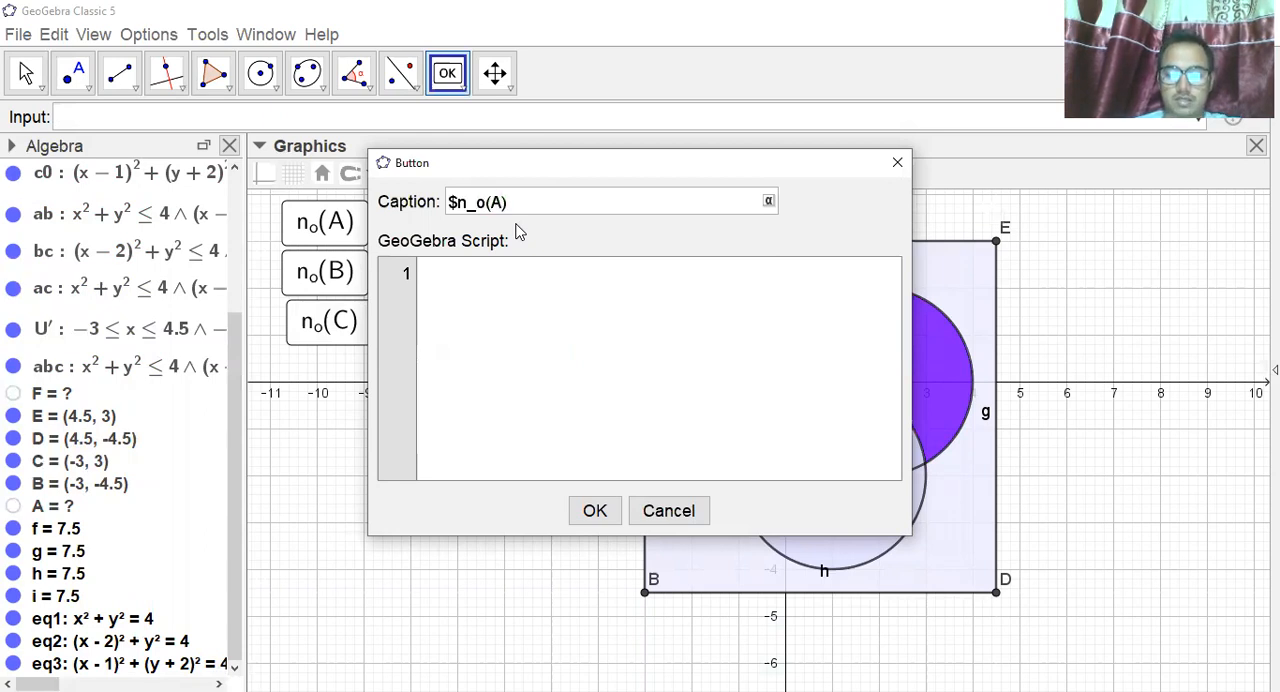
text(\cap)
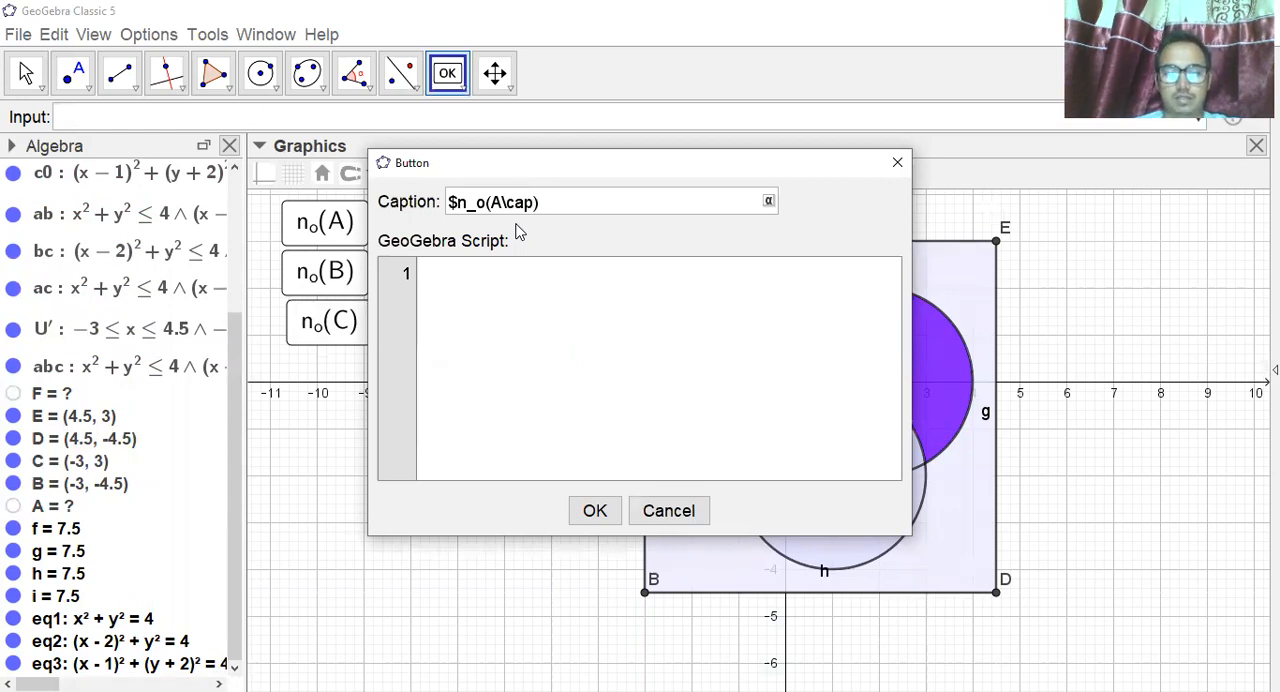
text( B)
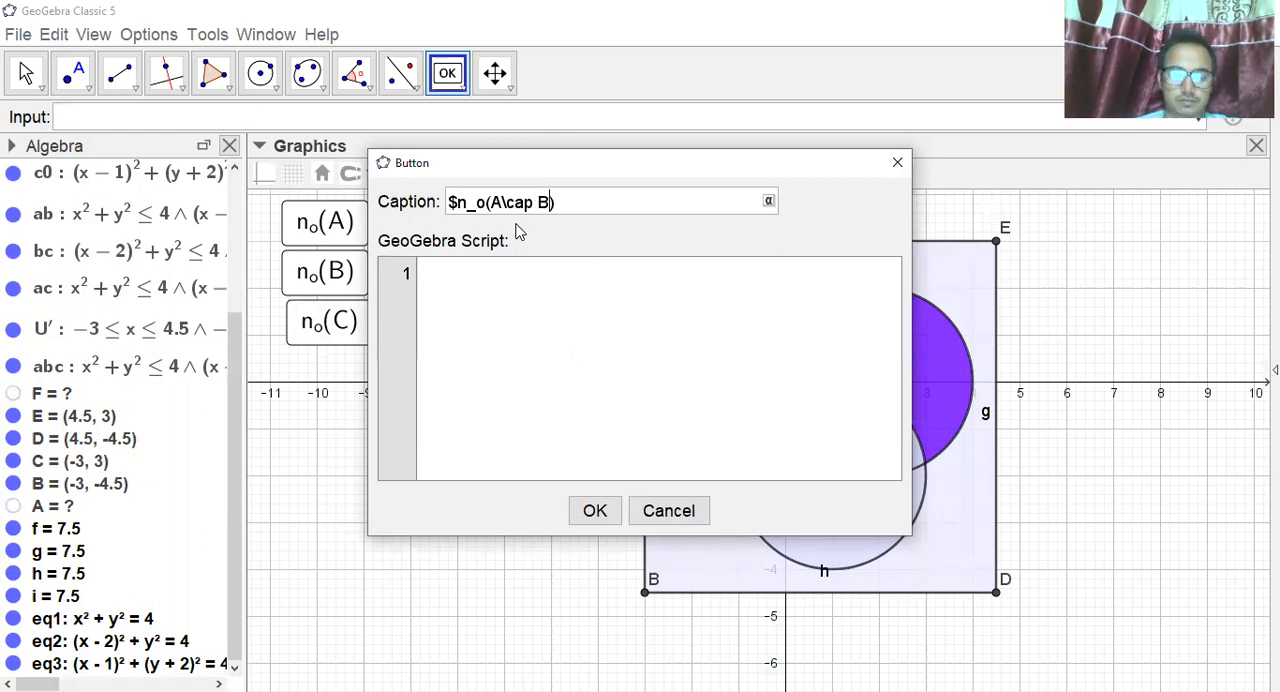
text($)
Paste the copied SetColor script into the n_o(A∩B) button and set the color of a0 to "white".
click(483, 276)
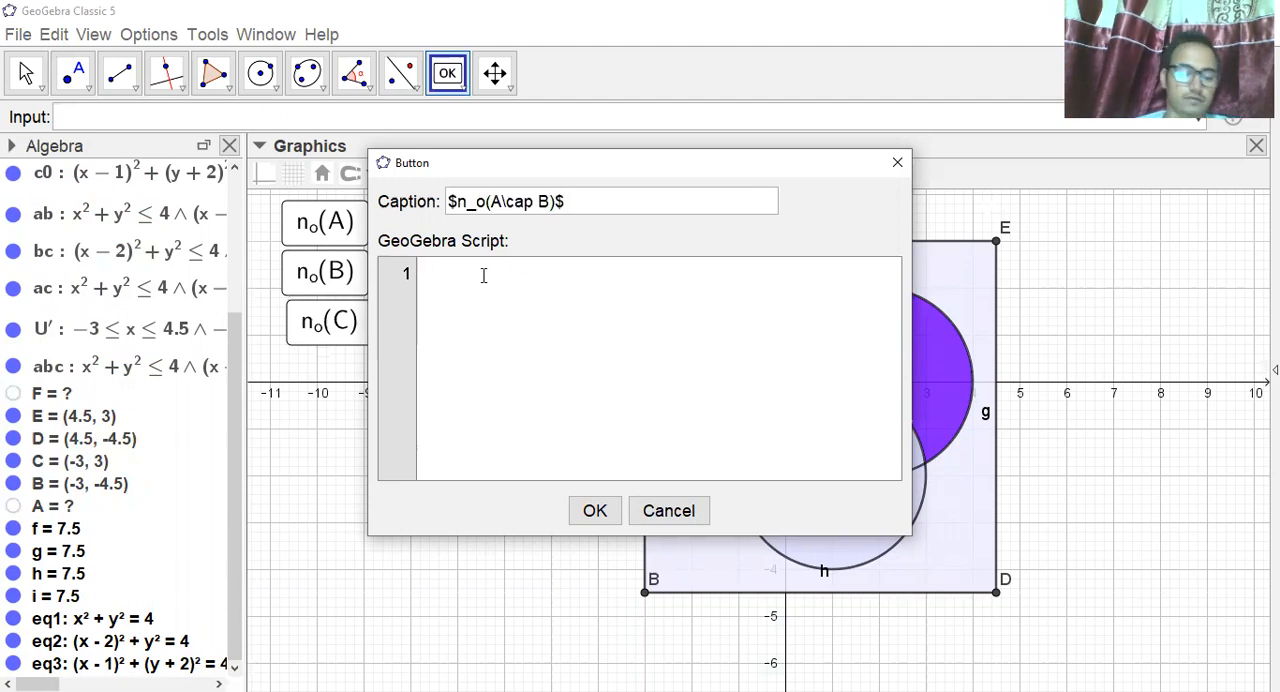
text(SetColor[a0,"blue"] SetColor[b0,"white"] SetColor[c0,"white"] SetColor[ab,"white"] SetColor[bc,"white"] SetColor[ac,"white"] SetColor[U',"white"] SetColor[abc,"white"])
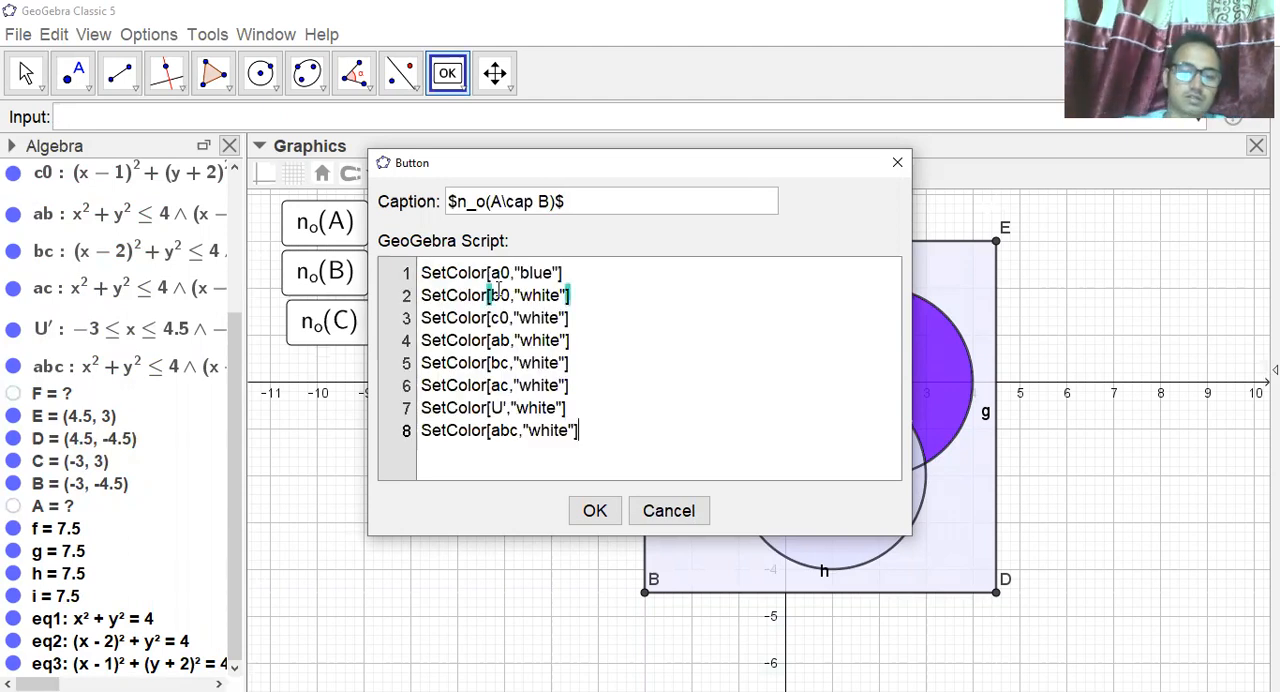
click(556, 272)
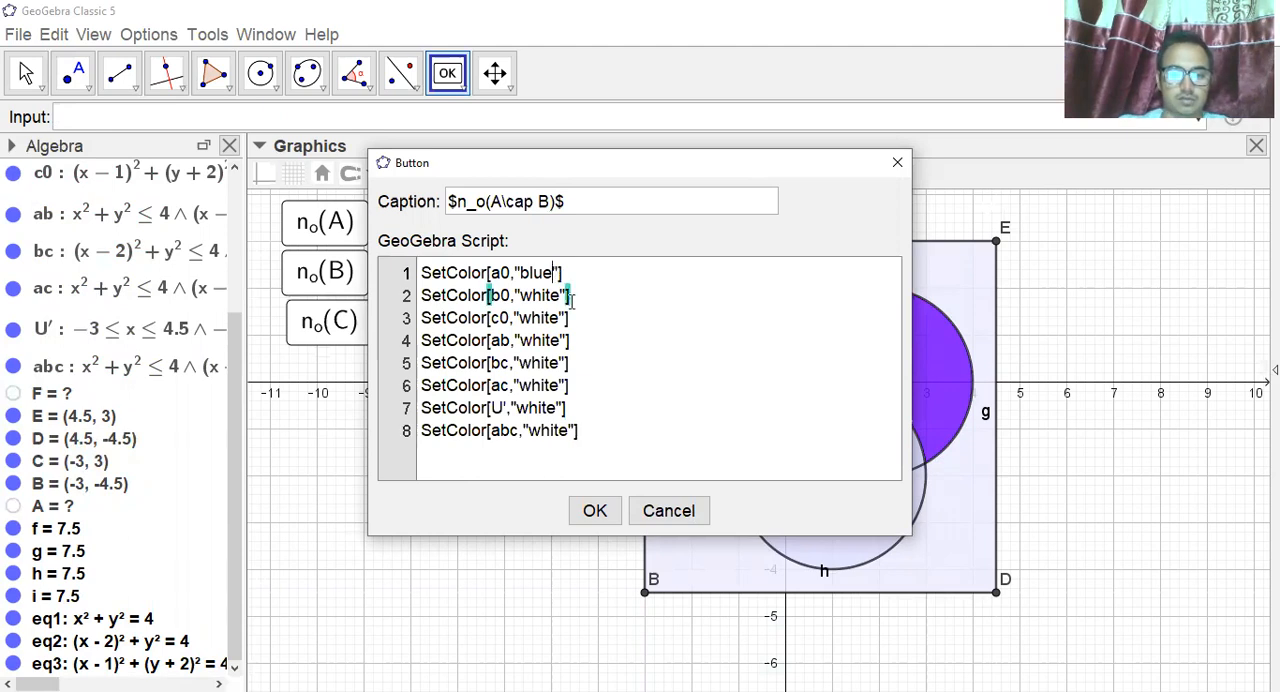
key(BackSpace)
key(BackSpace)
key(BackSpace)
key(BackSpace)
text(whit)
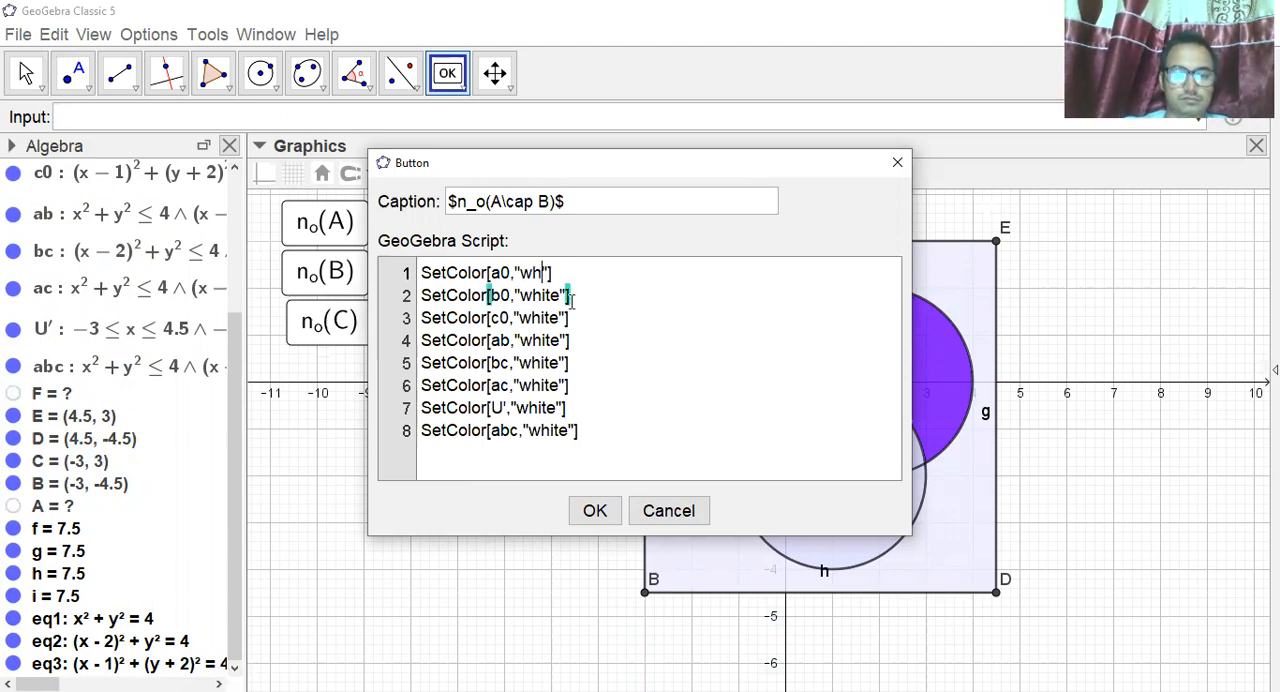
text(e)
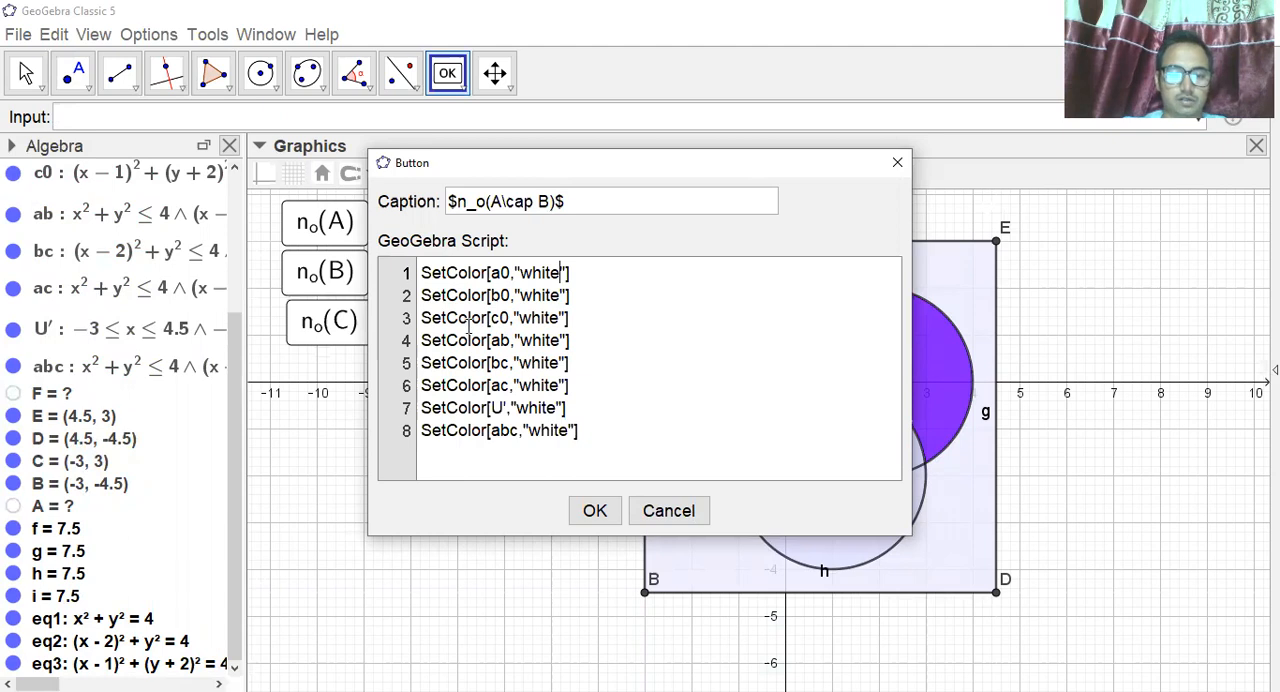
Try "cyan" as the color of region ab in the n_o(A∩B) script.
click(560, 341)
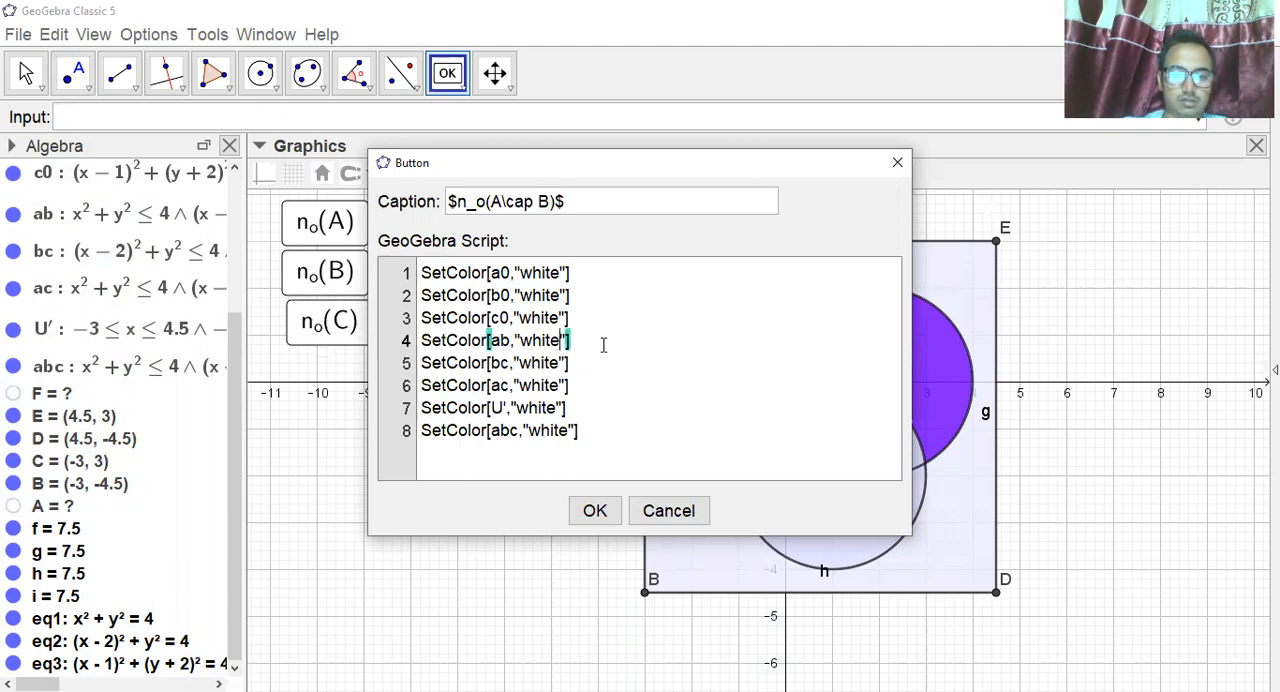
key(BackSpace)
key(BackSpace)
key(BackSpace)
key(BackSpace)
key(BackSpace)
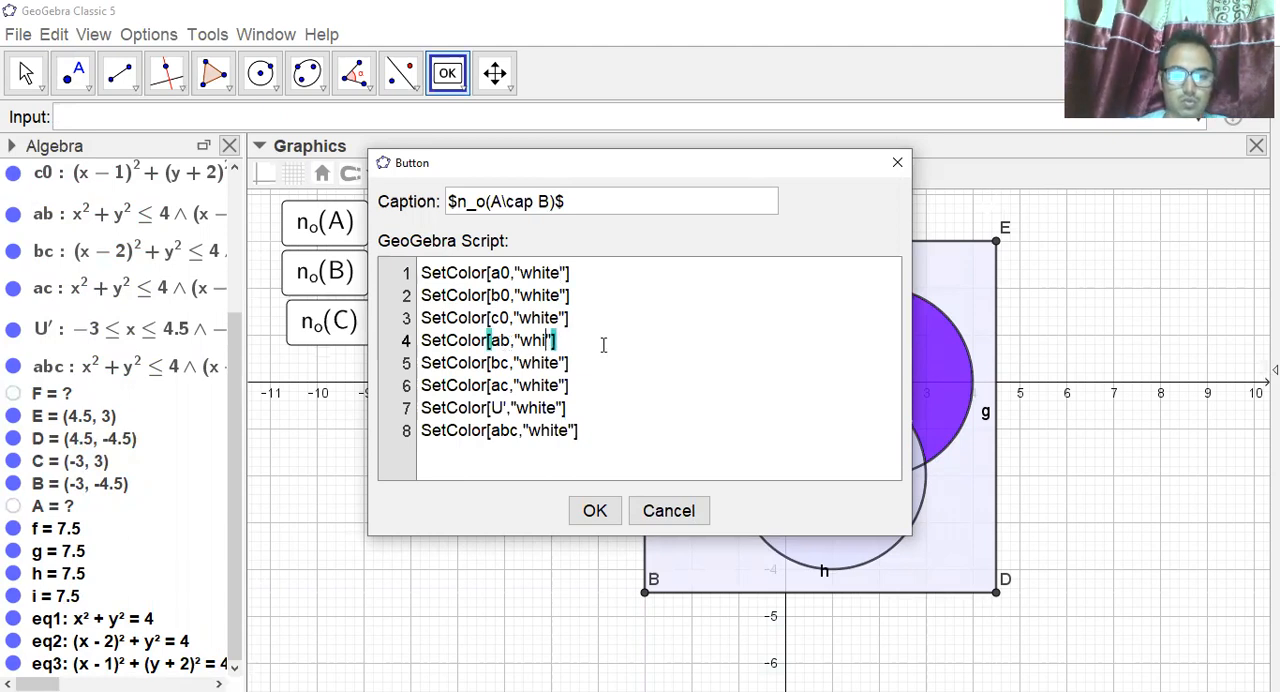
text(b)
key(BackSpace)
text(cyan)
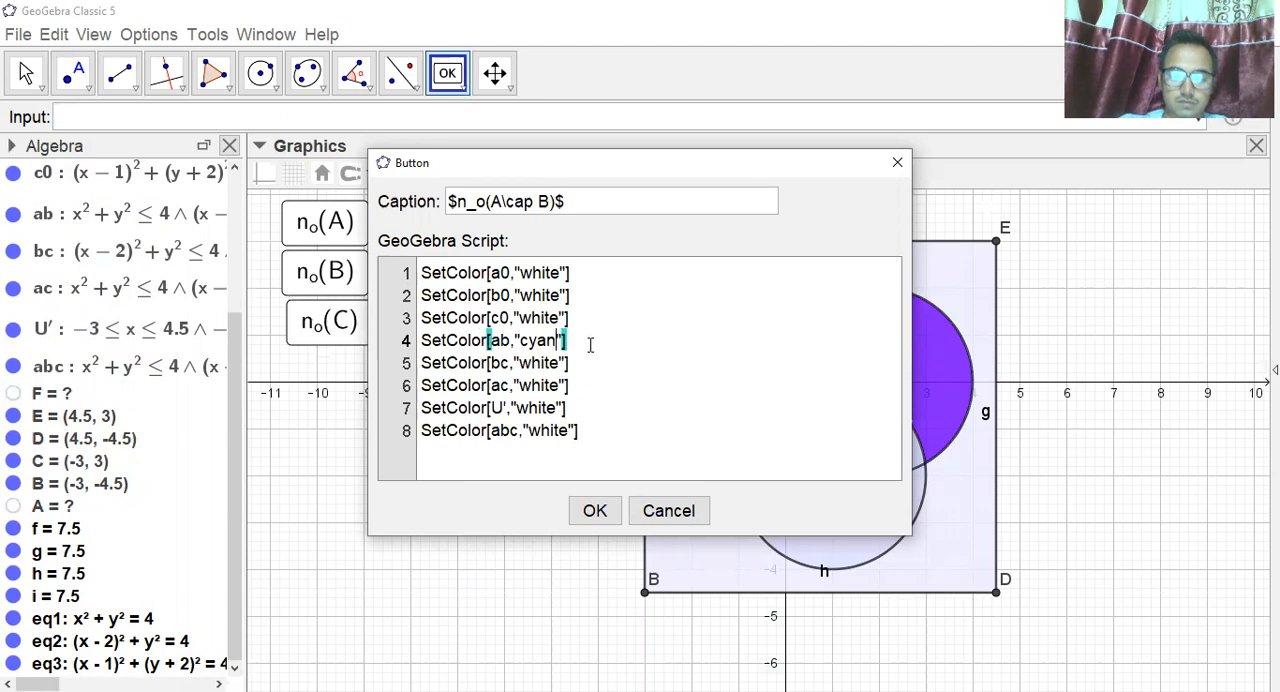
Set the color of ab to "red" in the script, confirm the n_o(A∩B) button, and place it beside n_o(A).
key(BackSpace)
key(BackSpace)
key(BackSpace)
key(BackSpace)
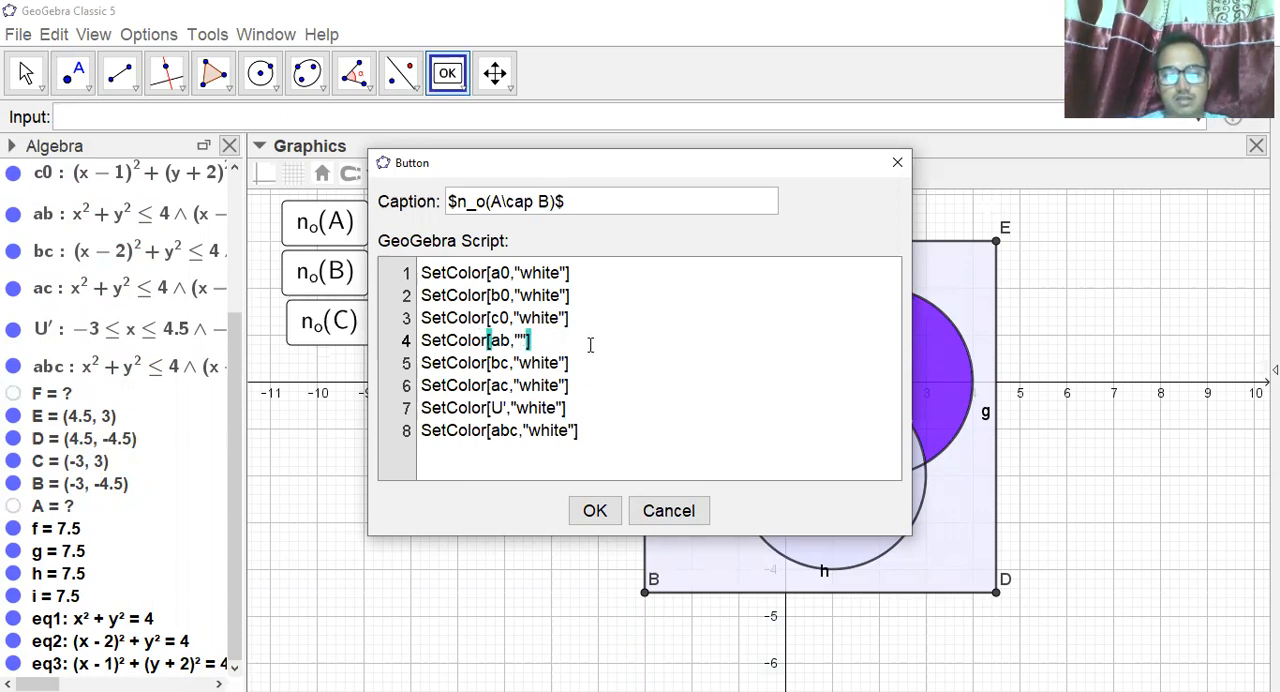
text(Re)
key(BackSpace)
key(BackSpace)
text(red)
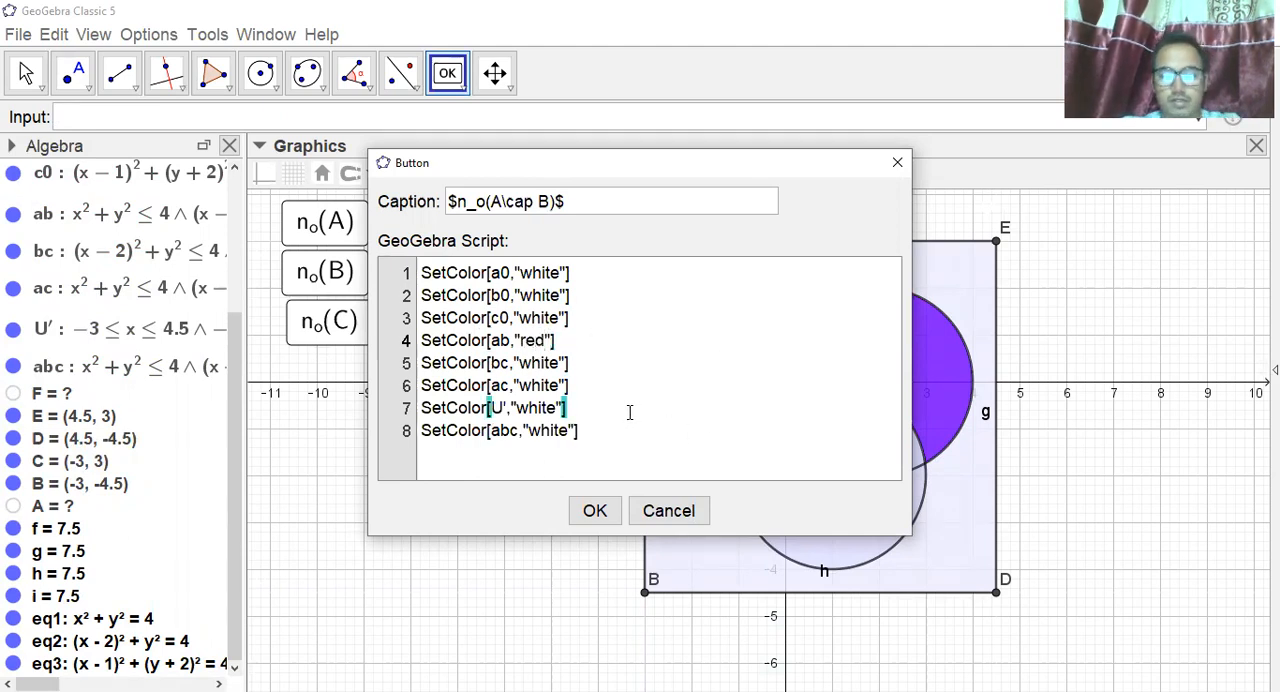
click(595, 511)
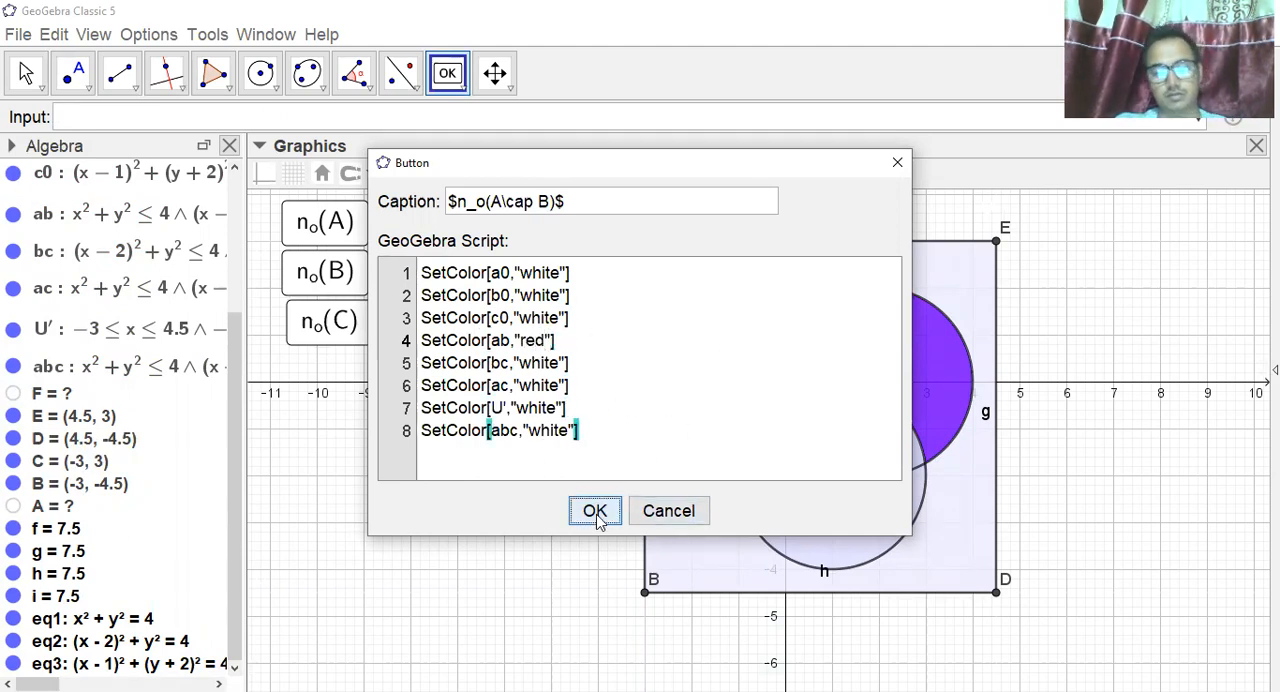
drag(503, 288, 438, 248)
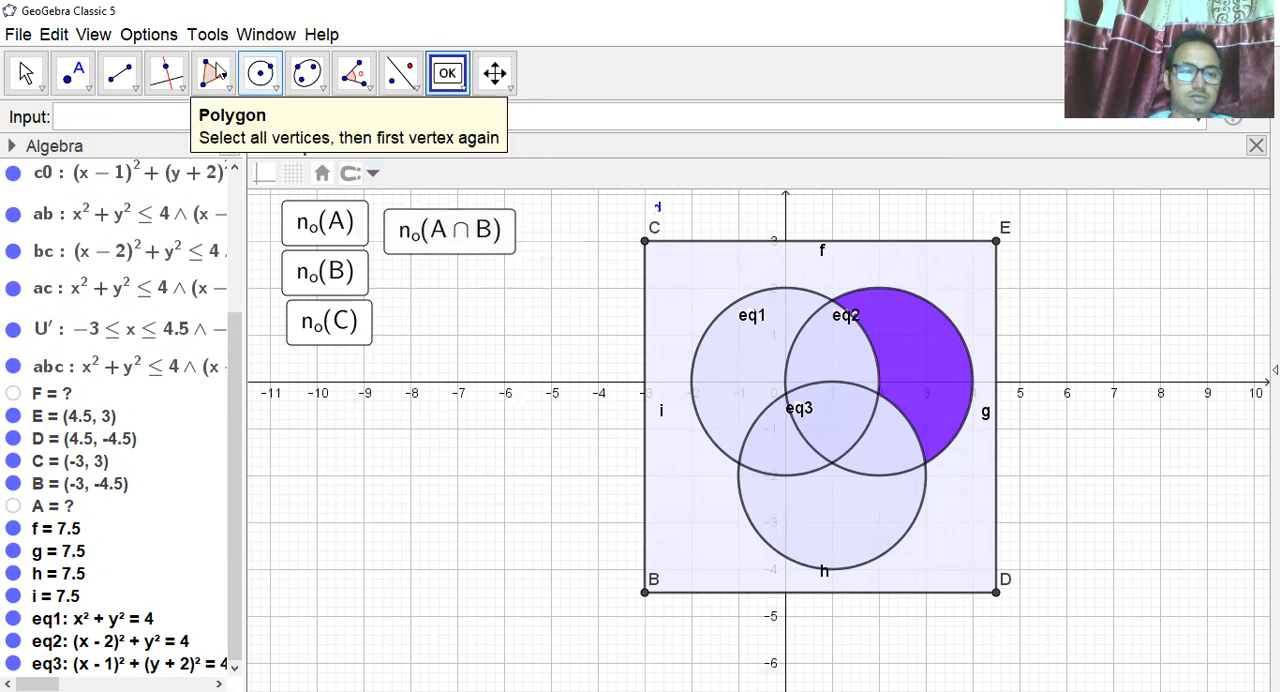
Test the region highlighting of the n_o(A), n_o(B), n_o(C) and n_o(A∩B) buttons.
click(27, 73)
click(466, 232)
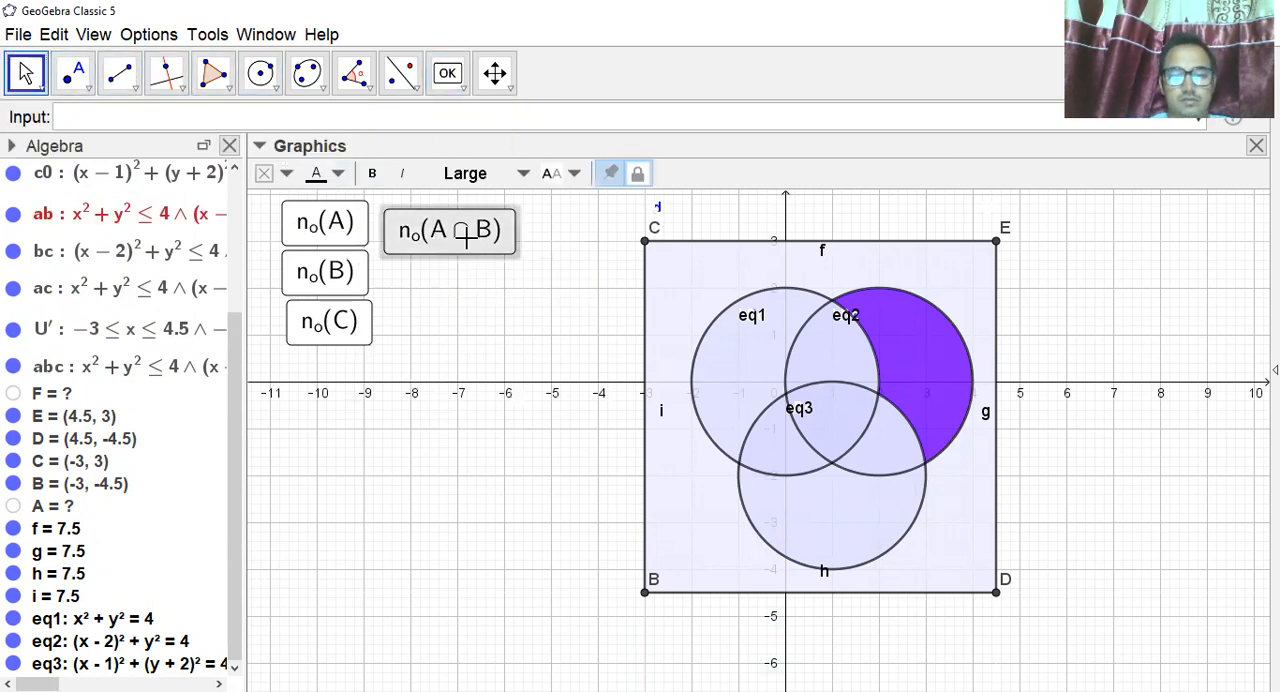
click(334, 220)
click(328, 278)
click(331, 321)
click(470, 240)
click(346, 320)
click(415, 248)
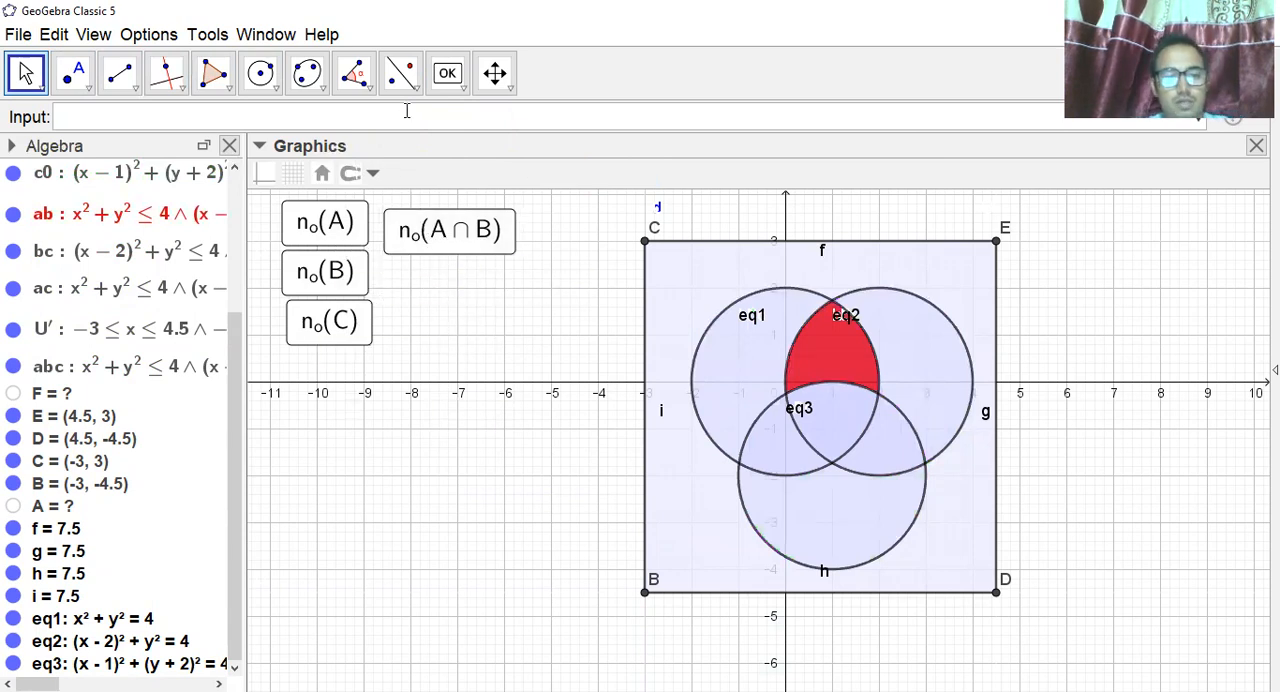
Start a new button with the Button tool and give it the caption $n_o(B\cap C)$.
click(466, 88)
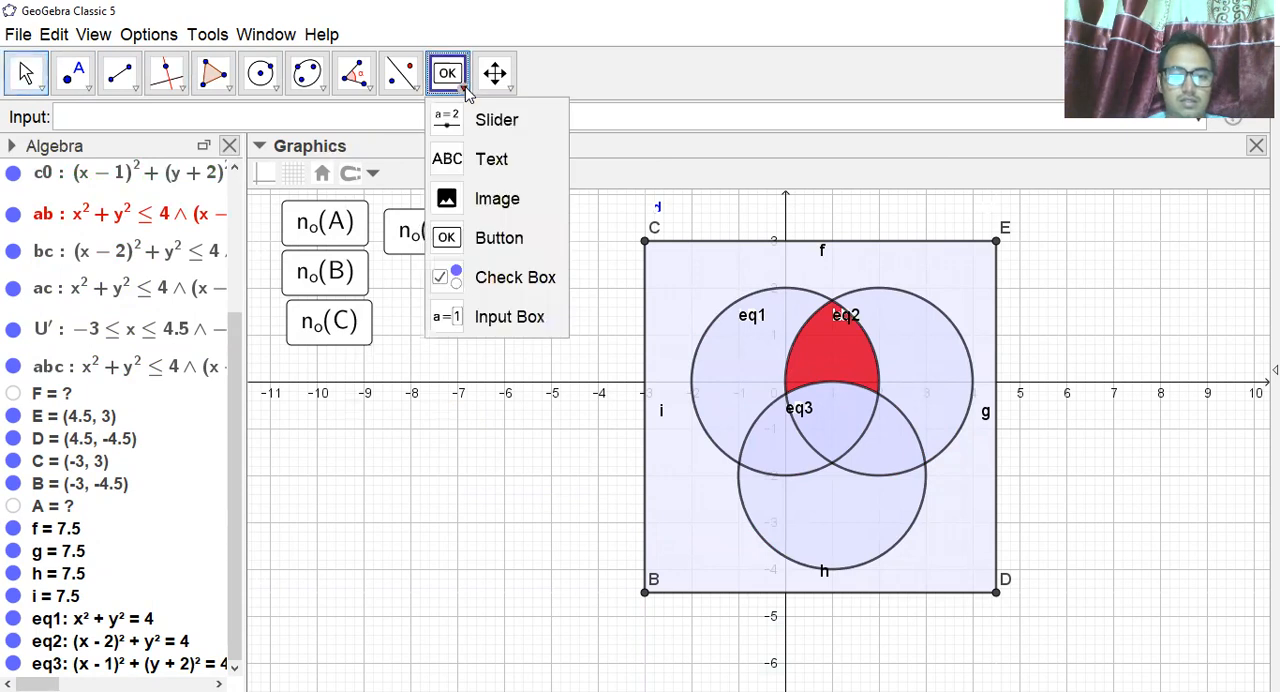
click(508, 238)
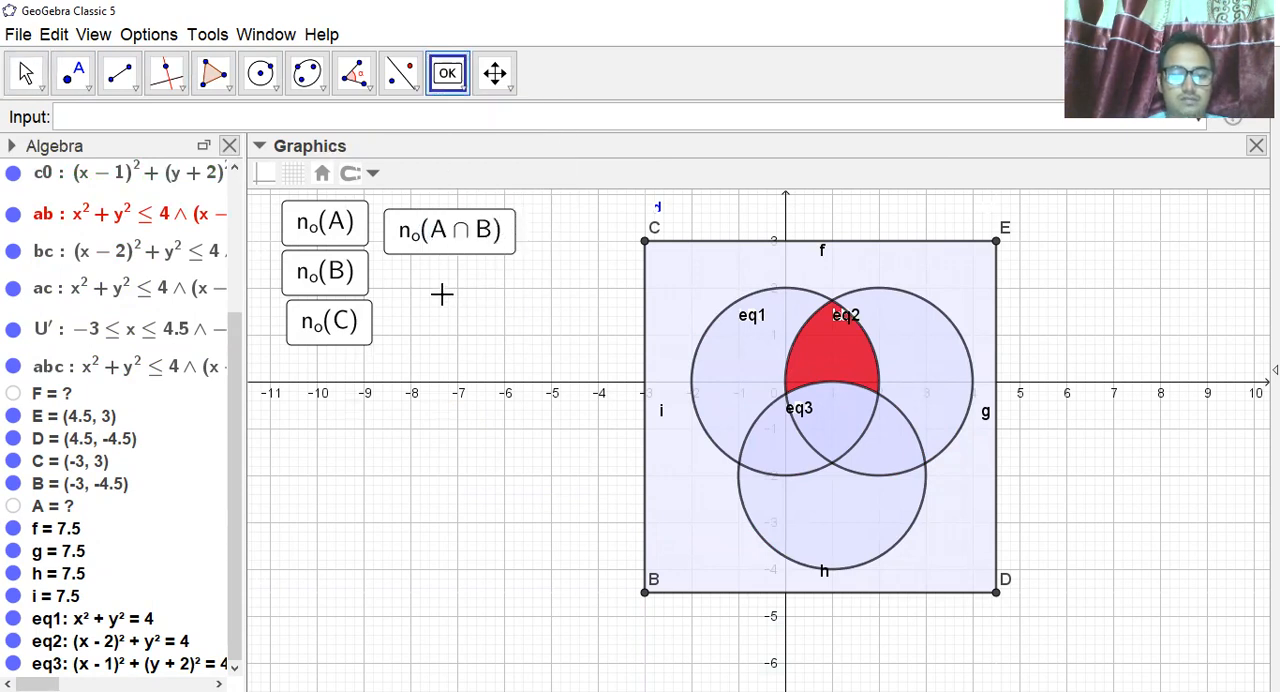
click(491, 201)
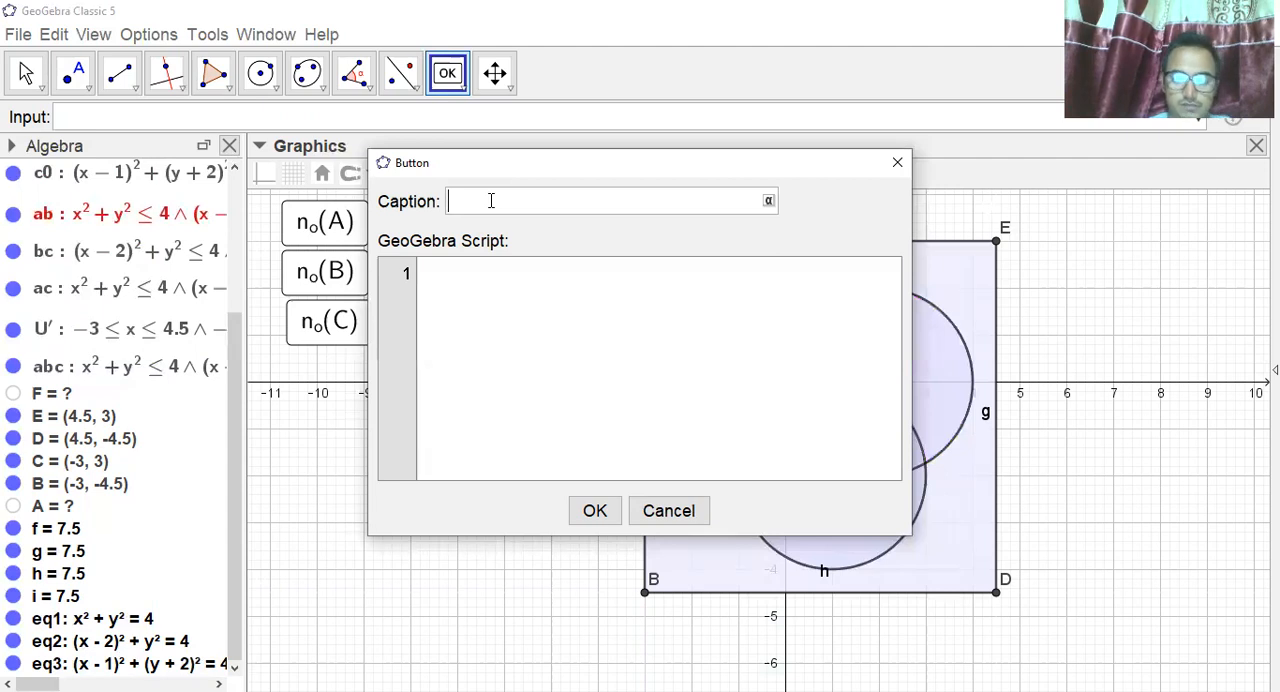
text($)
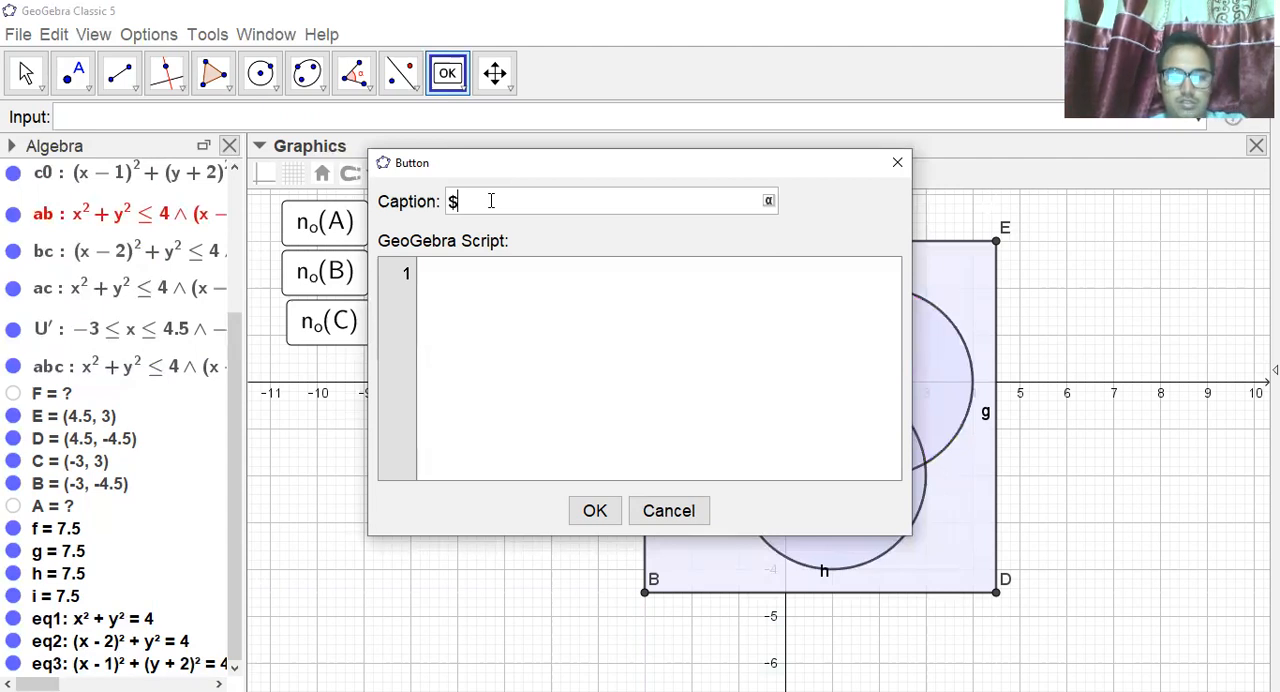
text(n_o)
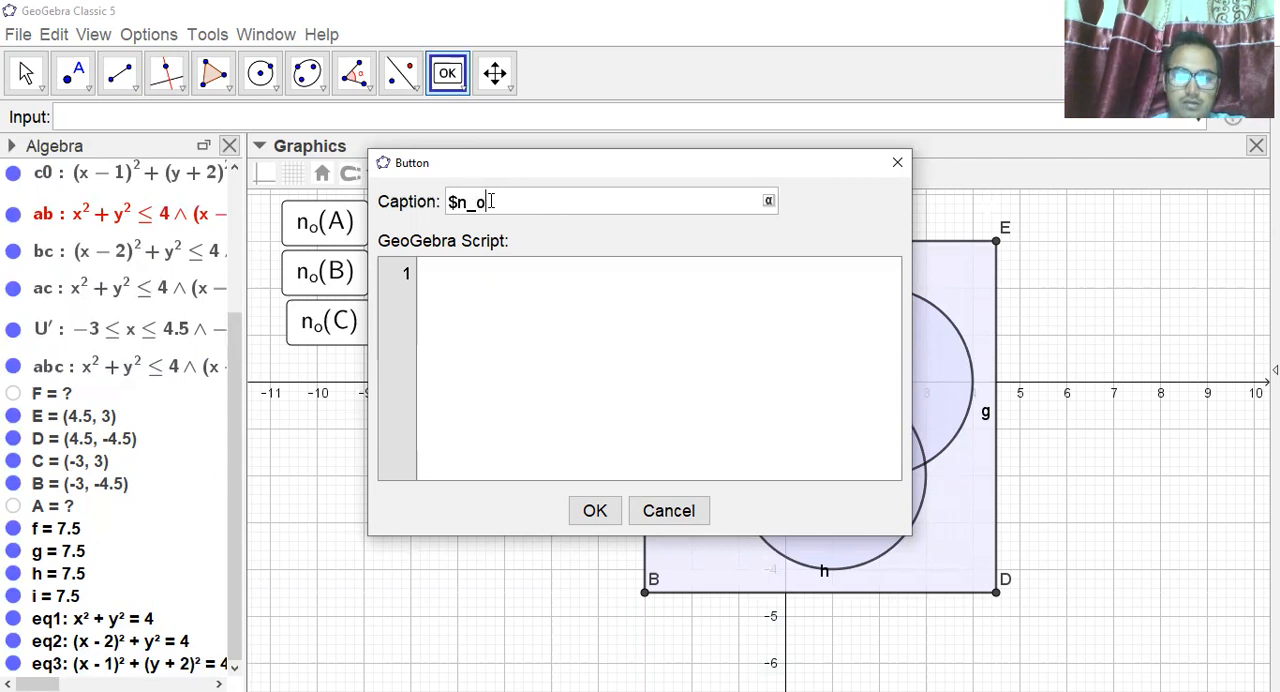
text((B))
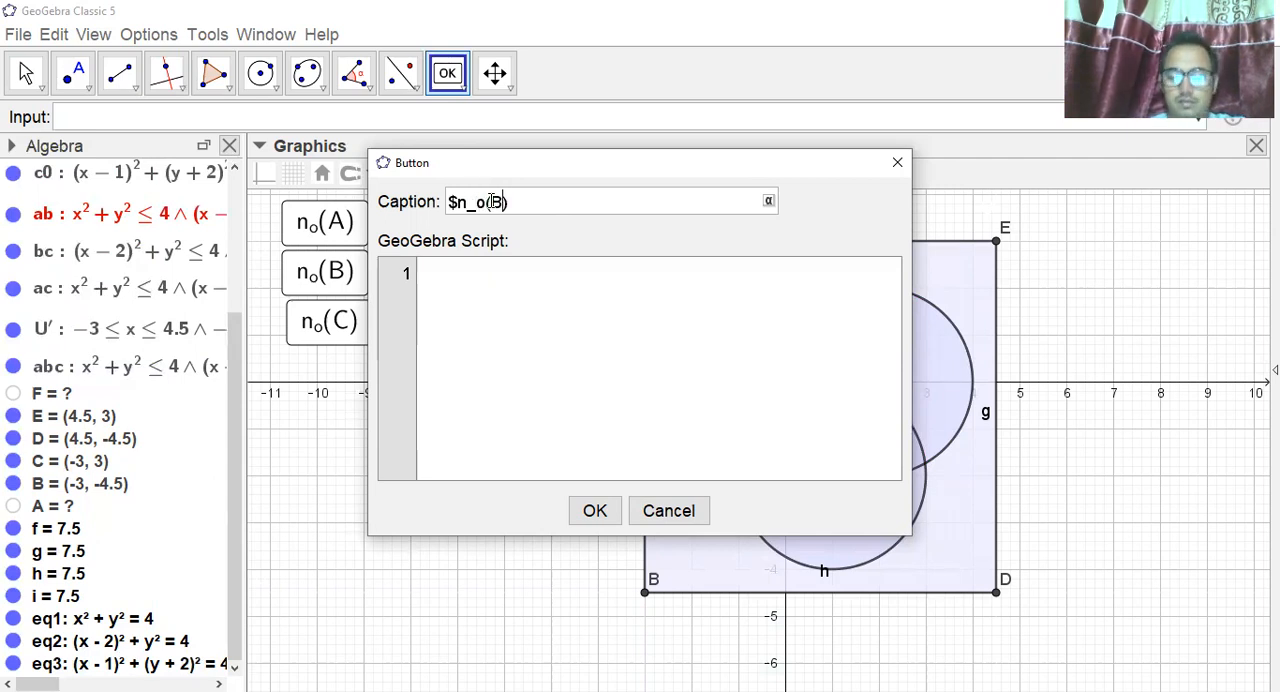
text(\cap)
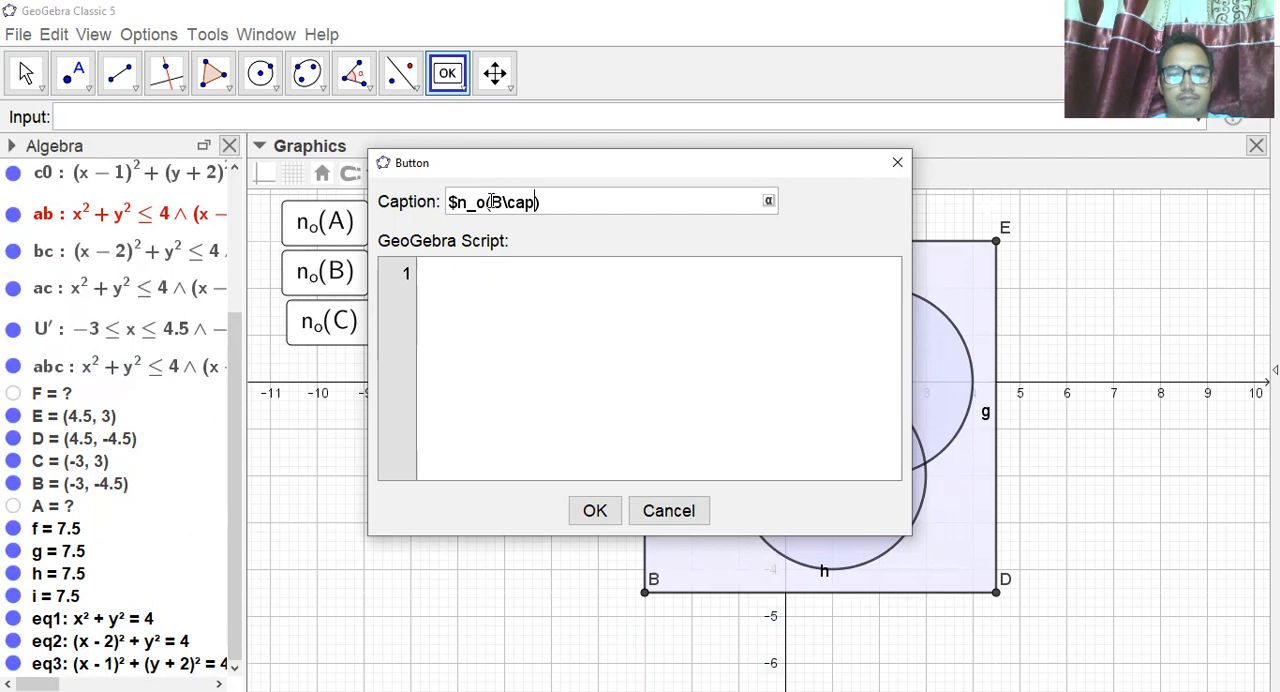
text( C)
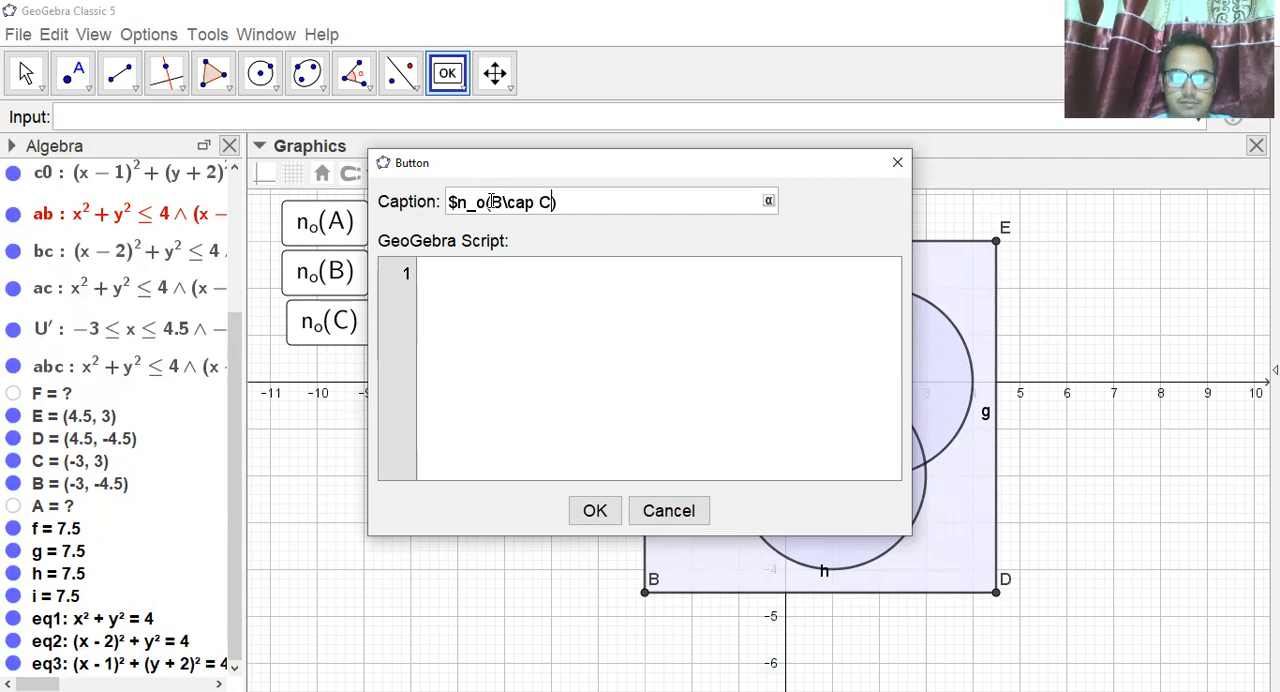
text($)
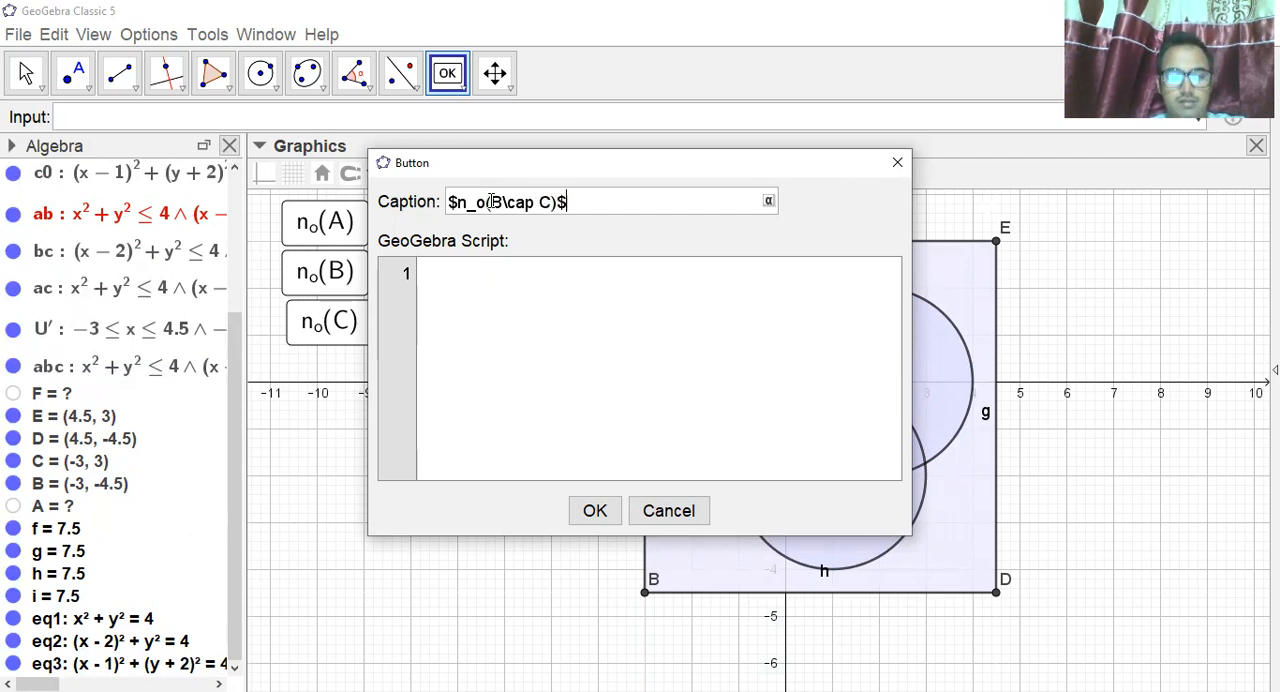
Paste the SetColor script into the n_o(B∩C) button and set the color of region bc to "yellow".
click(463, 270)
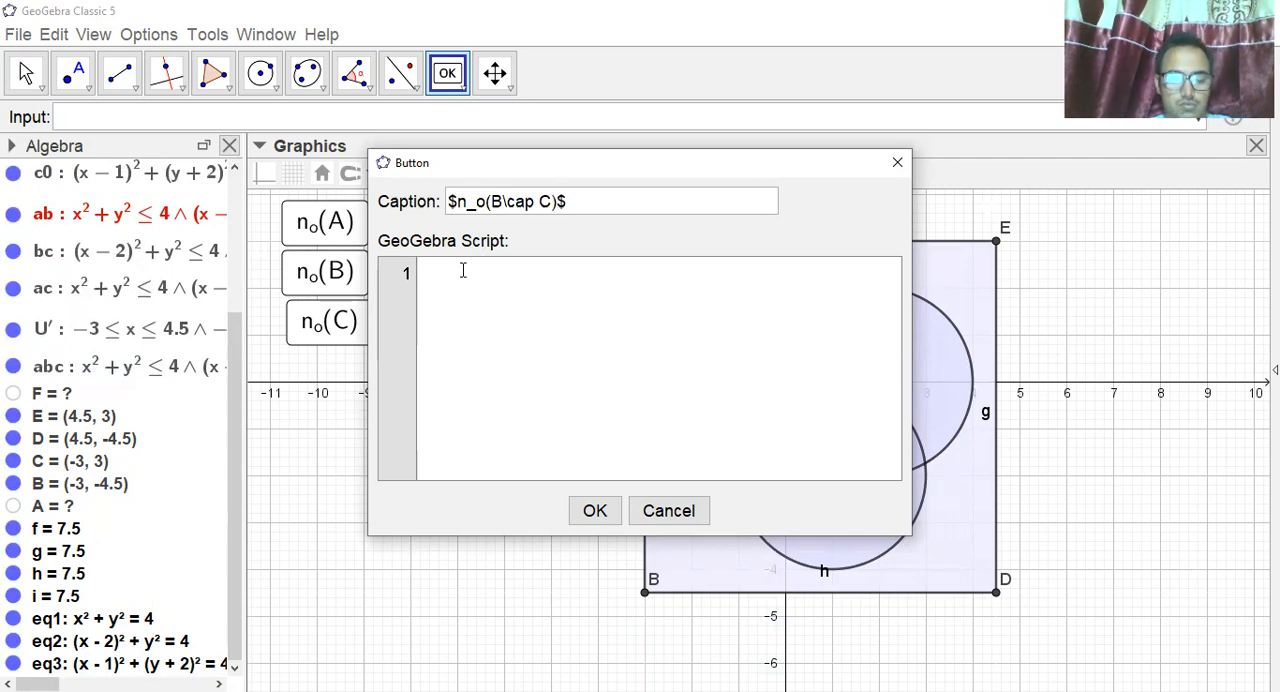
text(SetColor[a0,"blue"] SetColor[b0,"white"] SetColor[c0,"white"] SetColor[ab,"white"] SetColor[bc,"white"] SetColor[ac,"white"] SetColor[U',"white"] SetColor[abc,"white"])
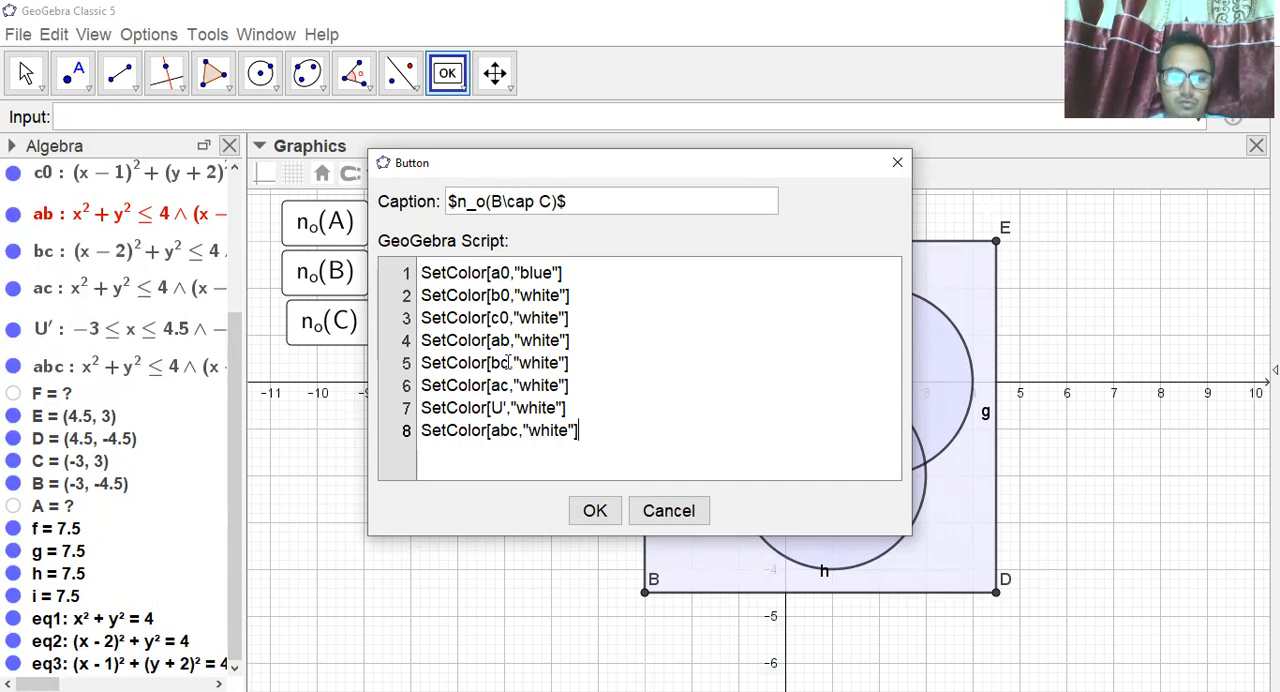
click(561, 363)
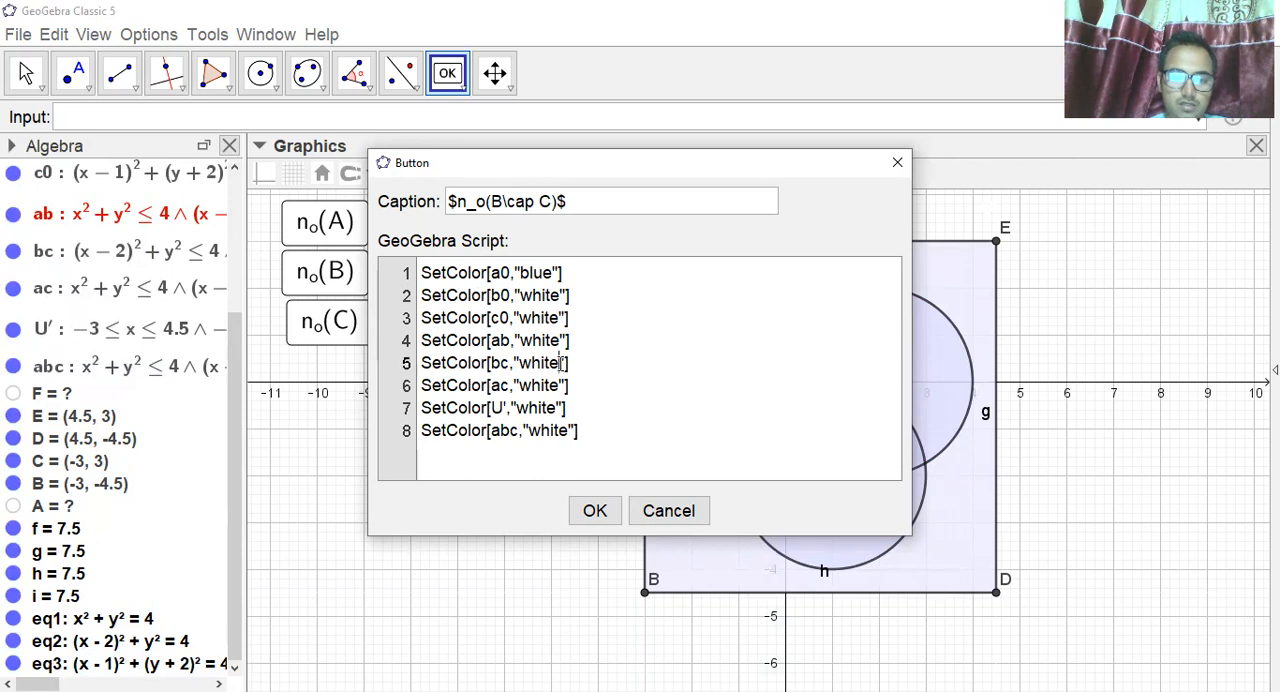
key(BackSpace)
key(BackSpace)
key(BackSpace)
key(BackSpace)
key(BackSpace)
key(BackSpace)
text(yellow)
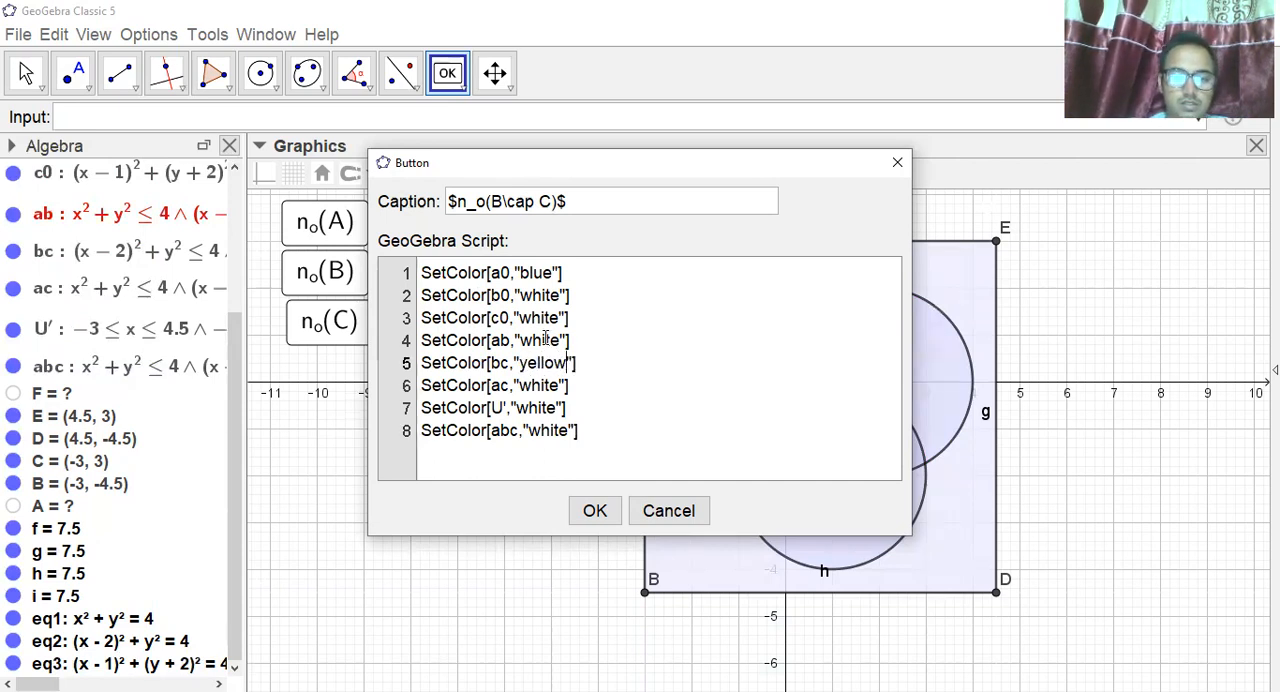
Set the color of region a0 to "white" in the script and confirm the n_o(B∩C) button.
click(553, 272)
key(BackSpace)
key(BackSpace)
key(BackSpace)
key(BackSpace)
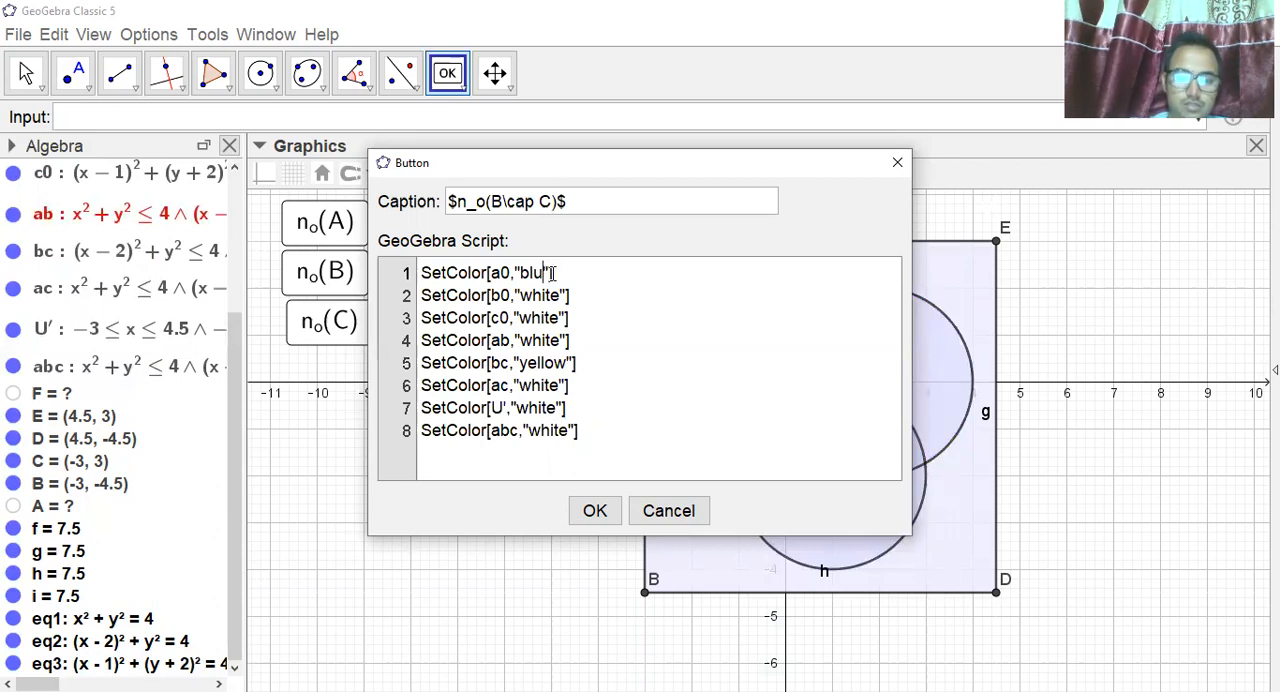
text(white)
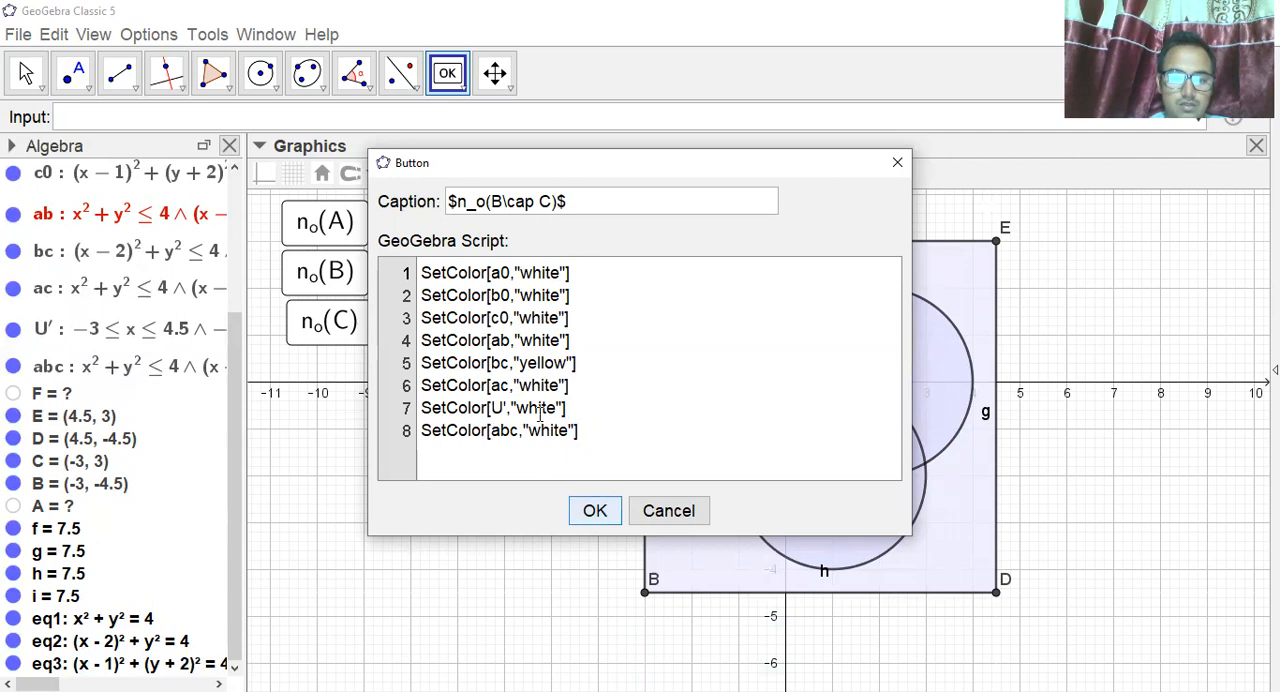
click(595, 511)
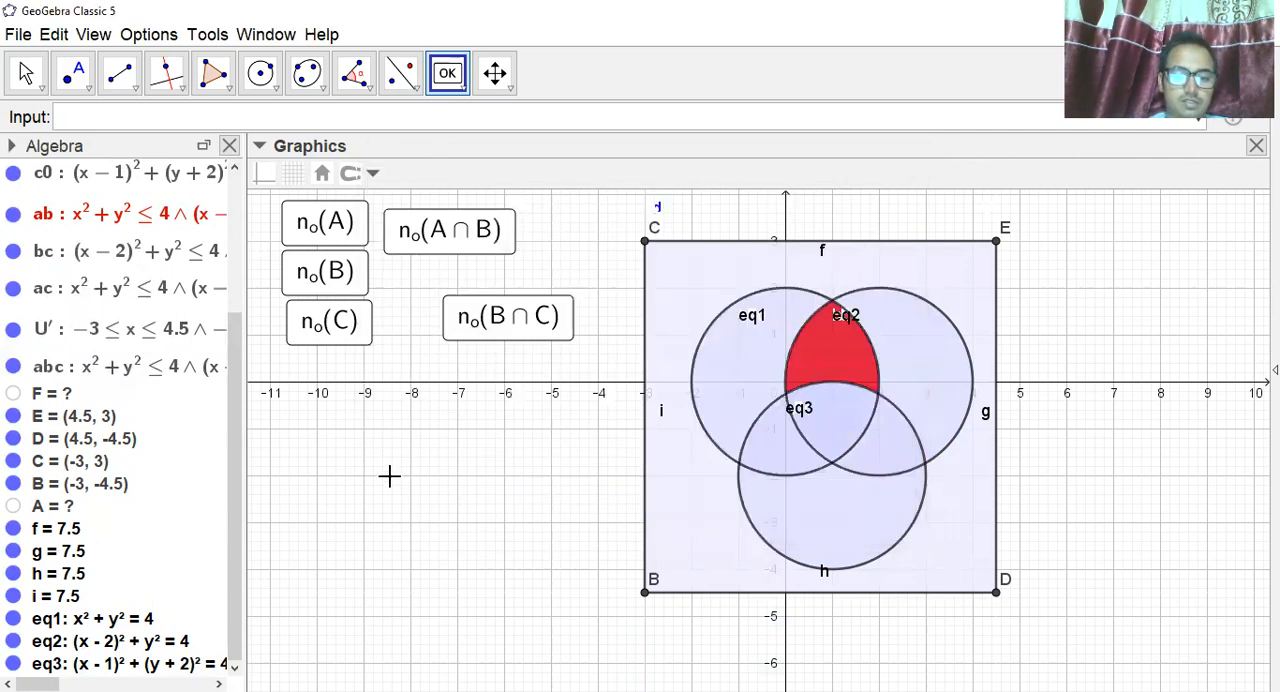
Start a new button below the n_o(C) button and give it the caption $n_o(C\cap A)$.
click(318, 438)
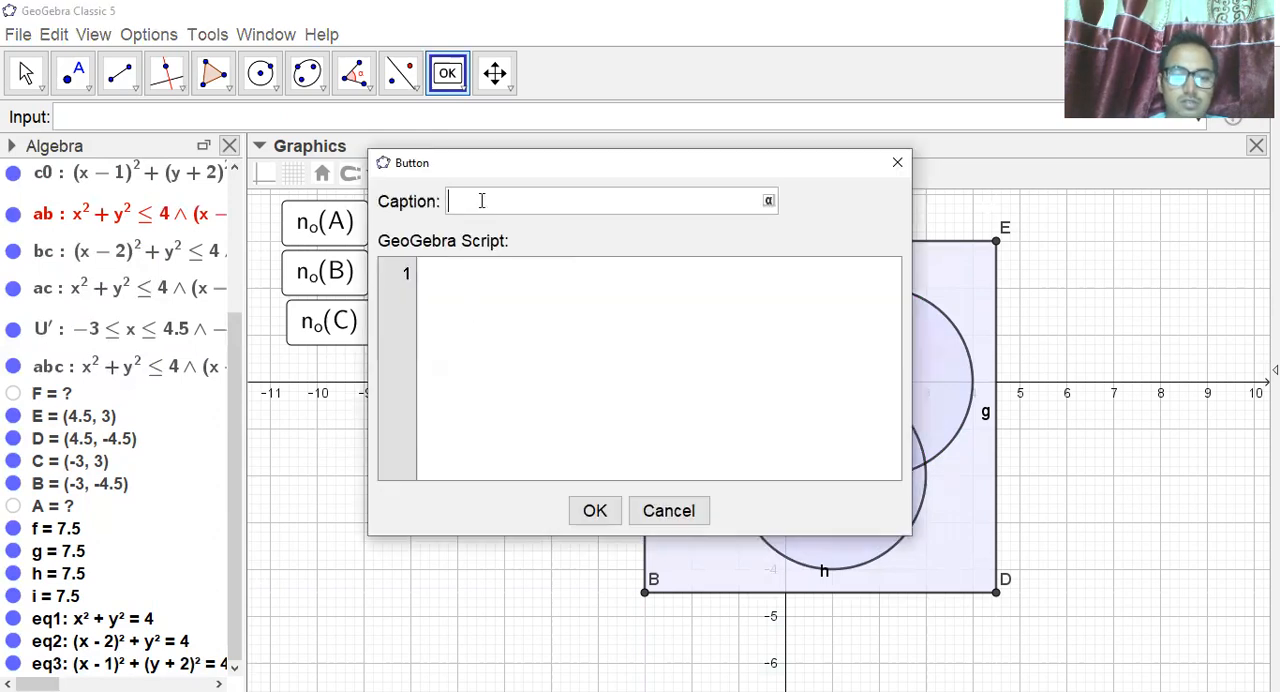
text($n_)
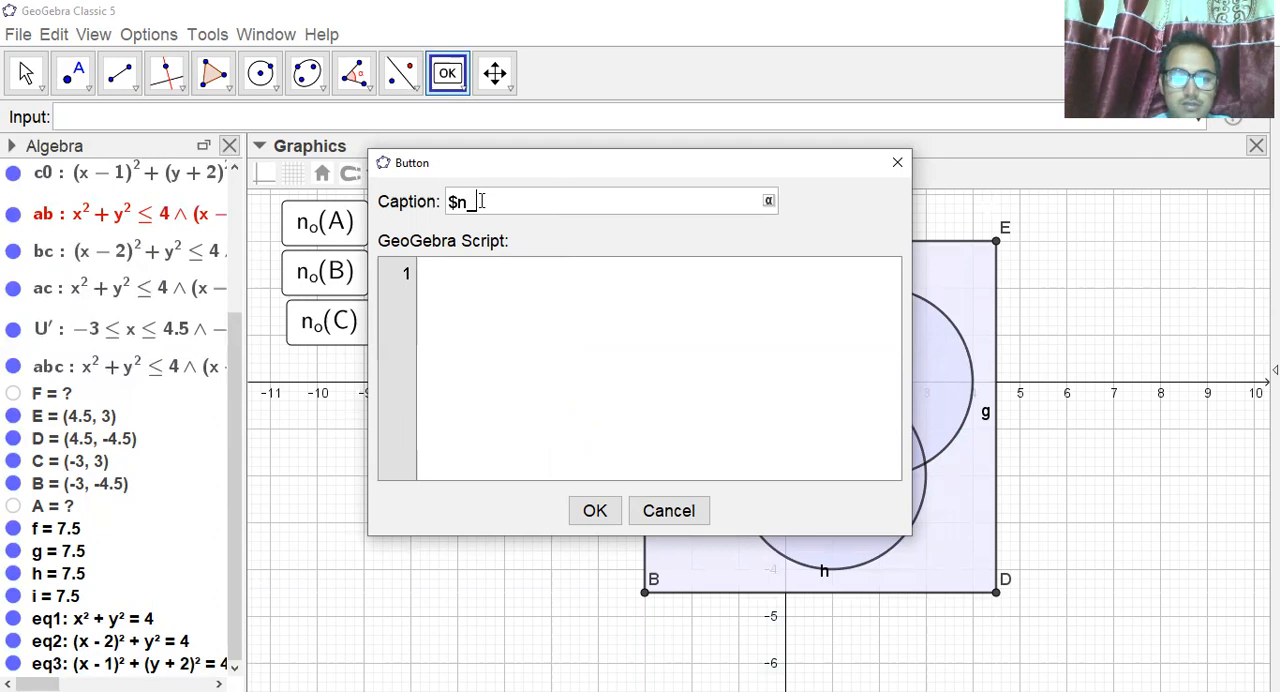
text(o(C))
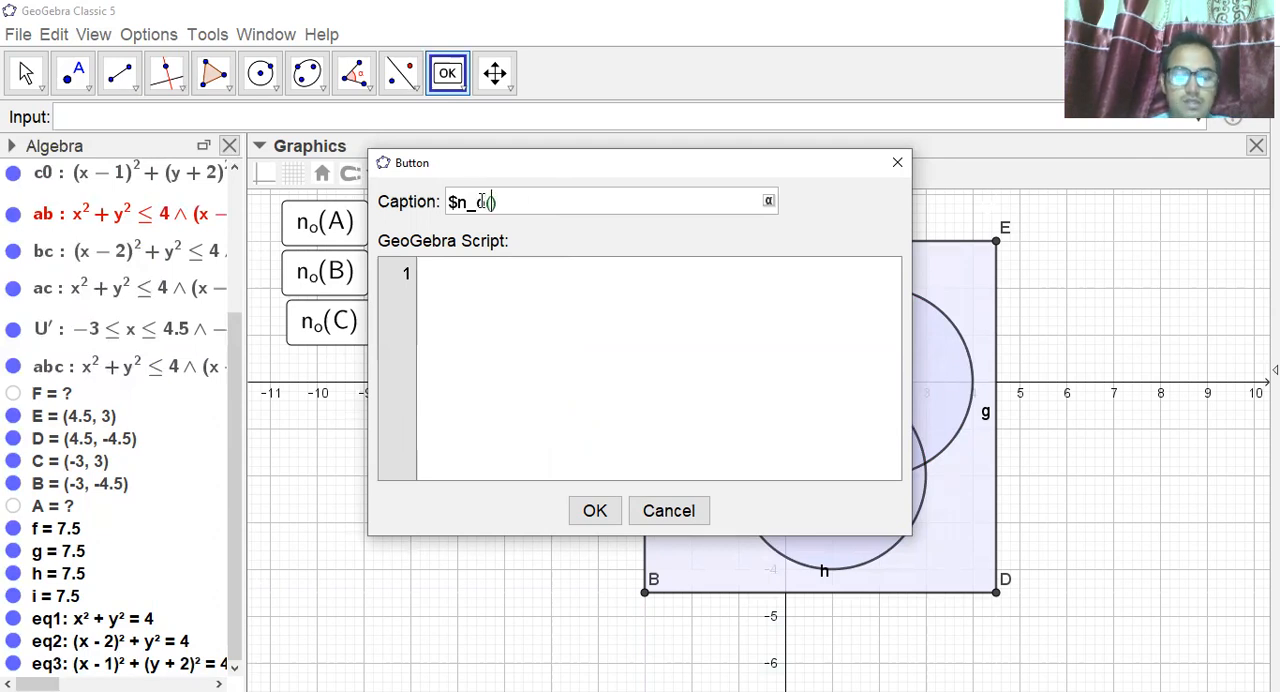
text(cap A)
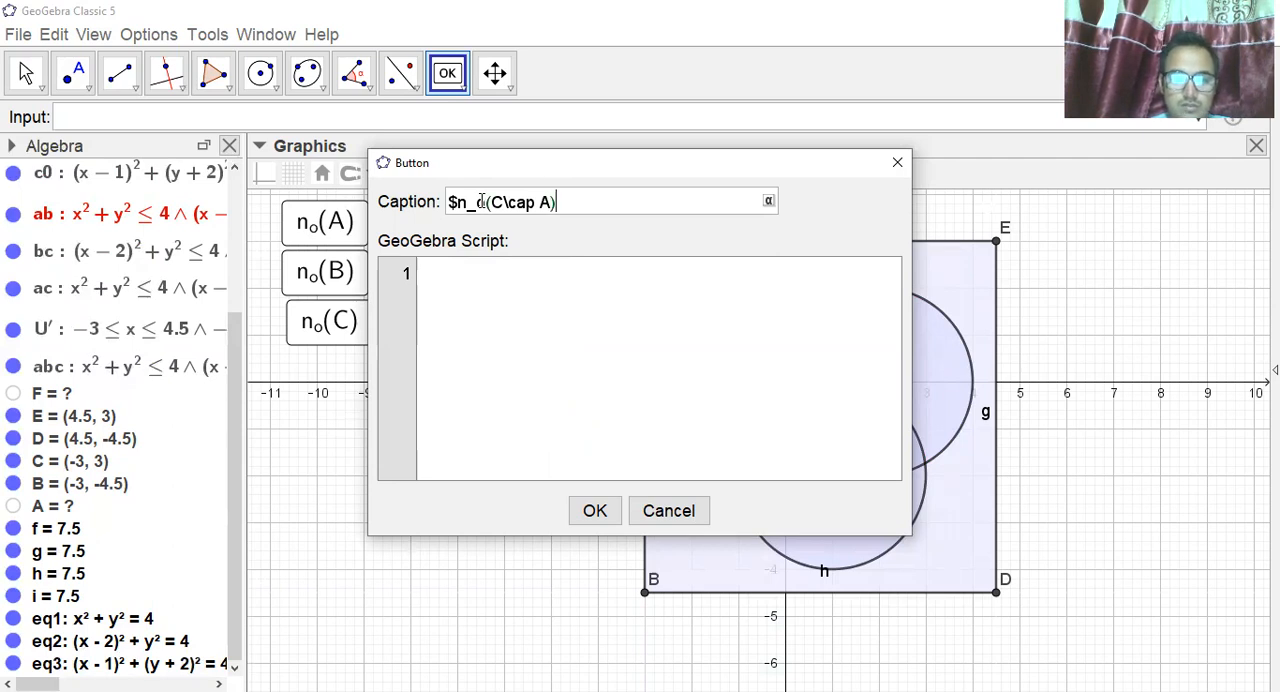
text($)
Paste the SetColor script into the n_o(C∩A) button and set the color of region a0 to "white".
click(461, 279)
text(SetColor[a0,"blue"] SetColor[b0,"white"] SetColor[c0,"white"] SetColor[ab,"white"] SetColor[bc,"white"] SetColor[ac,"white"] SetColor[U',"white"] SetColor[abc,"white"])
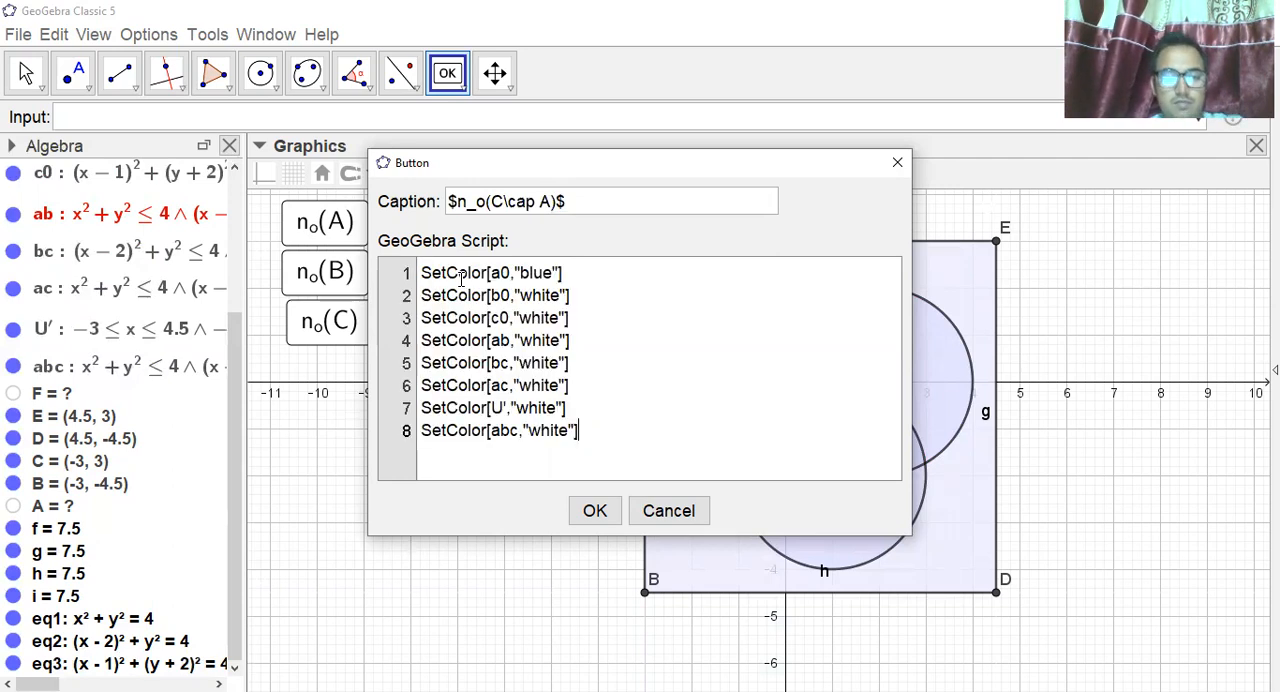
click(558, 272)
key(BackSpace)
key(BackSpace)
key(BackSpace)
key(BackSpace)
text(white)
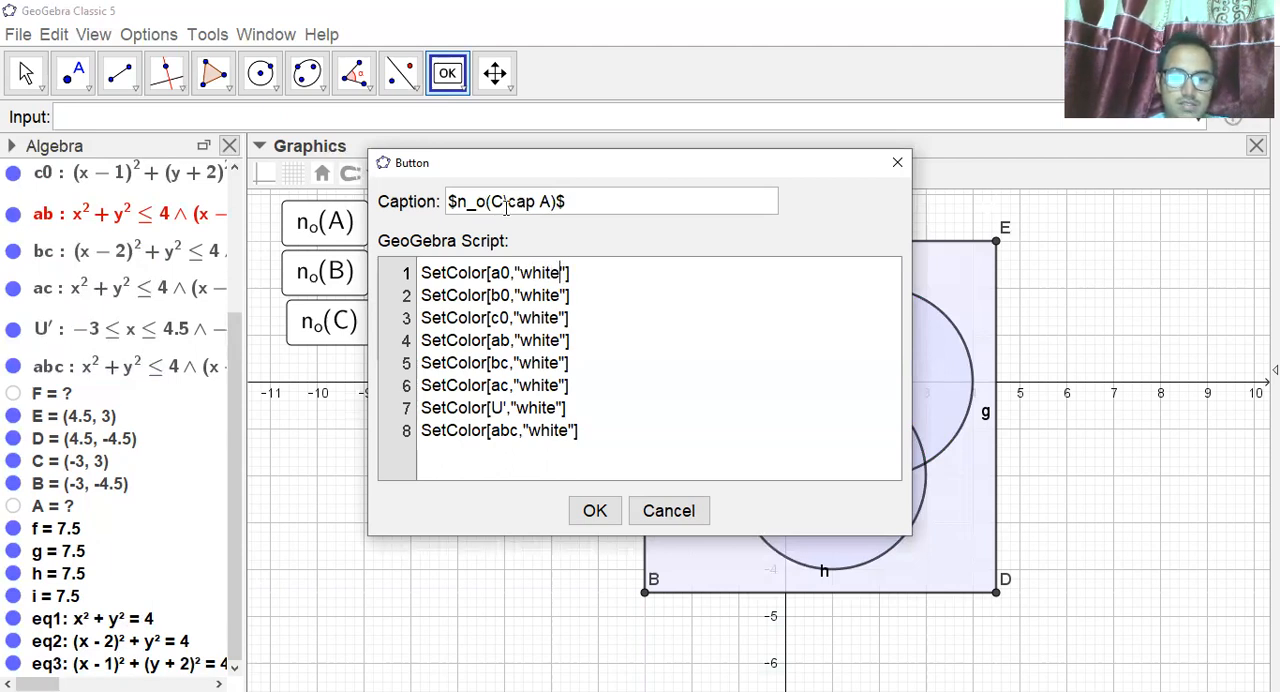
Set the color of region ac to "cyan" in the script, confirm the n_o(C∩A) button and try it out.
click(562, 389)
key(BackSpace)
key(BackSpace)
key(BackSpace)
key(BackSpace)
key(BackSpace)
text(cyan)
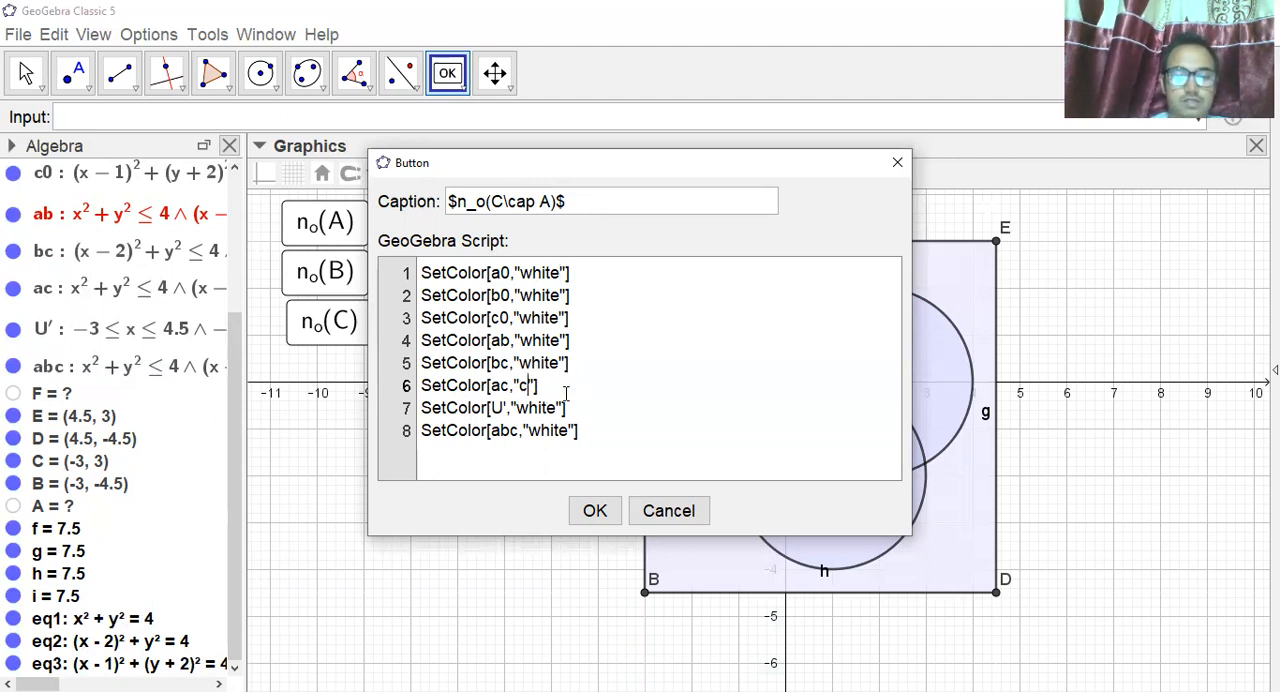
click(572, 405)
click(590, 463)
click(598, 512)
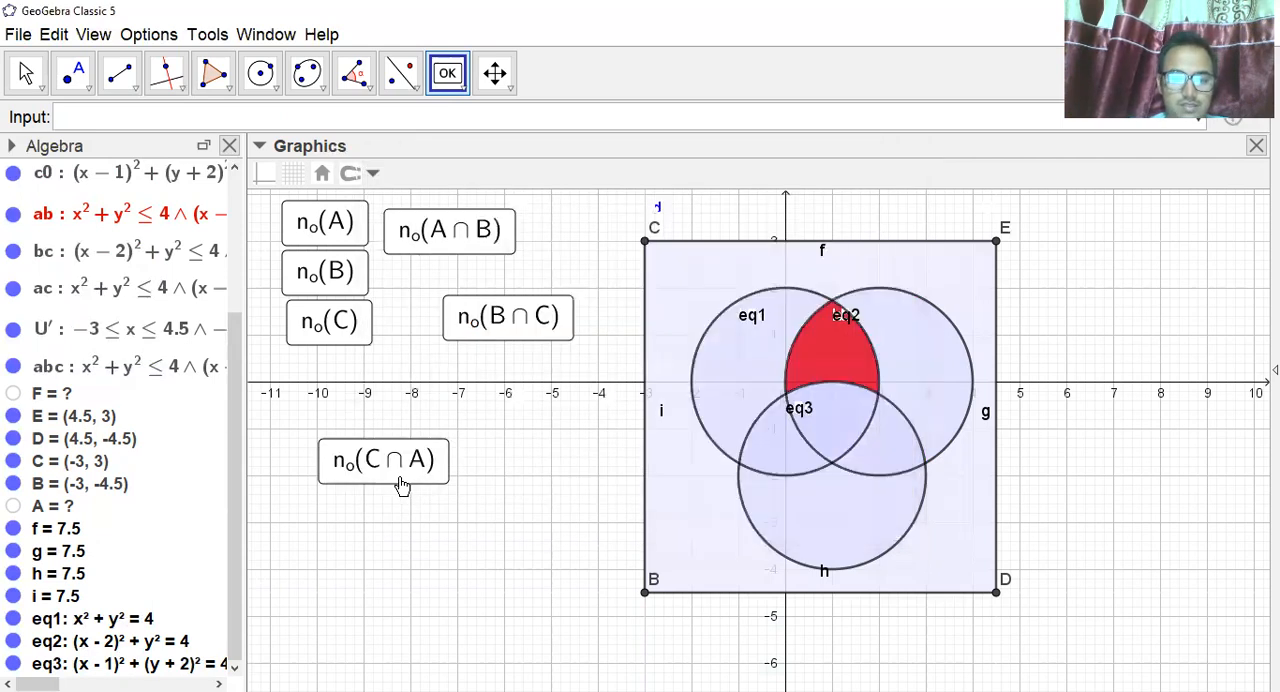
click(400, 485)
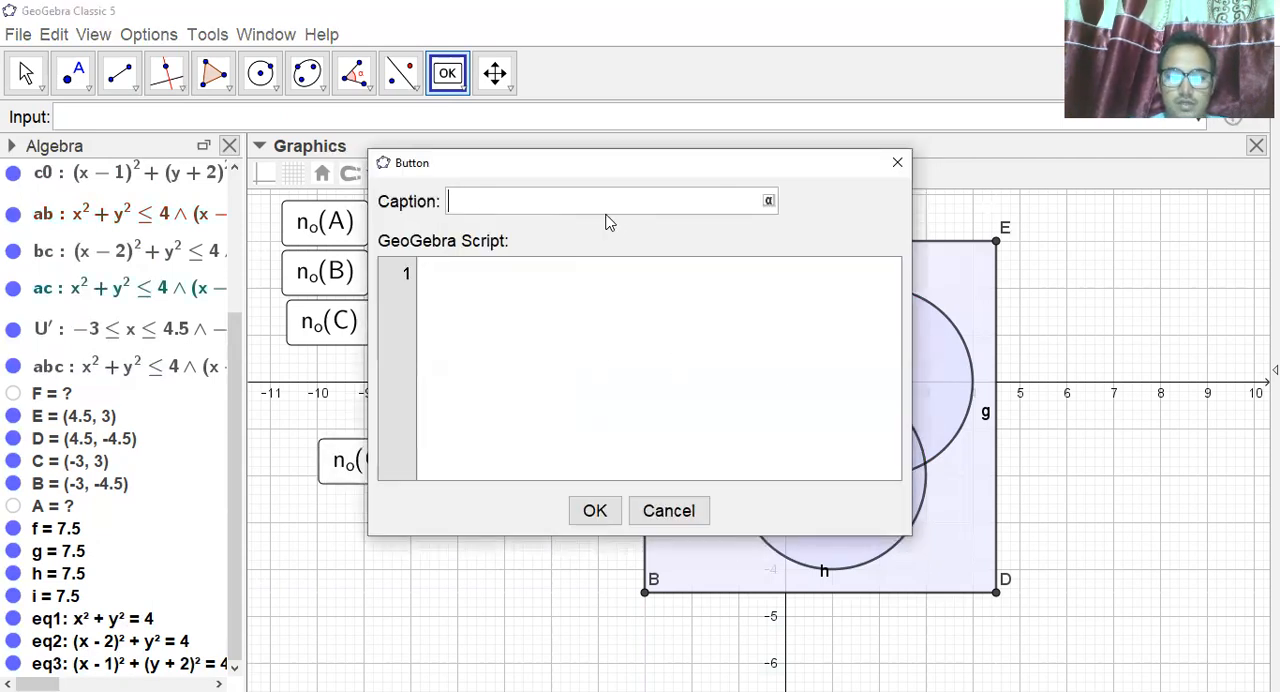
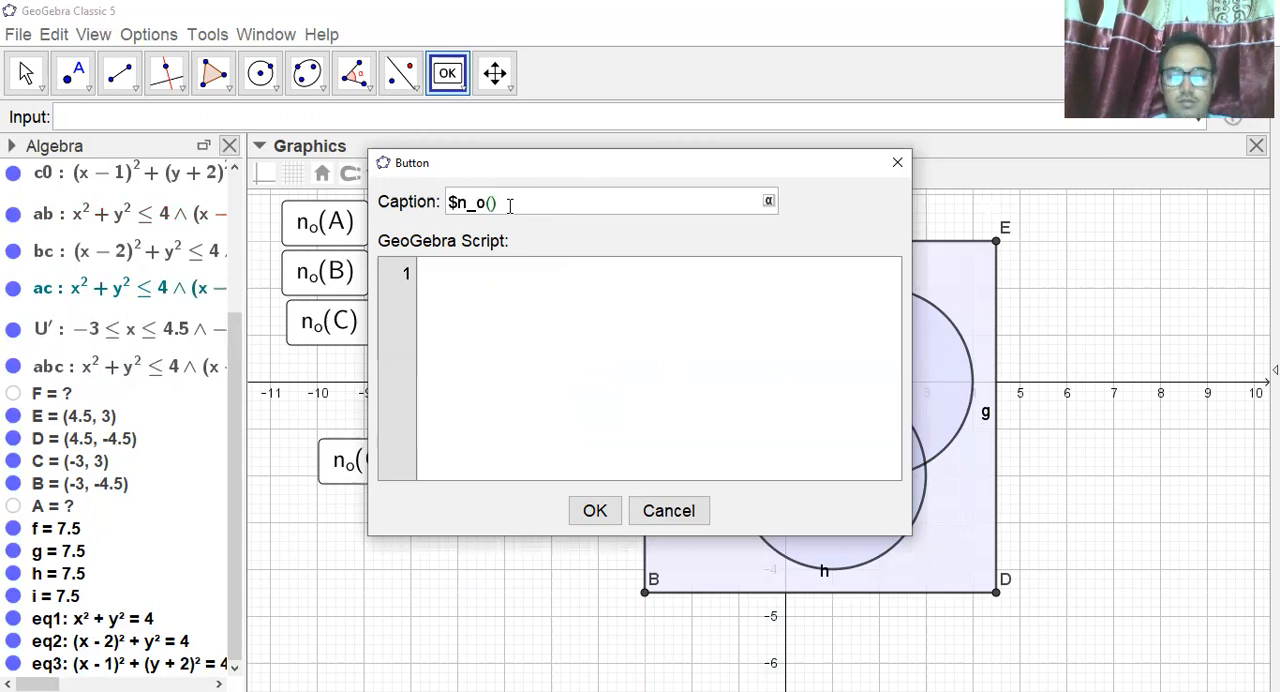
Complete the new button's caption as $n_o(\overline{AUBUC})$.
text(\overline{AUBUC)
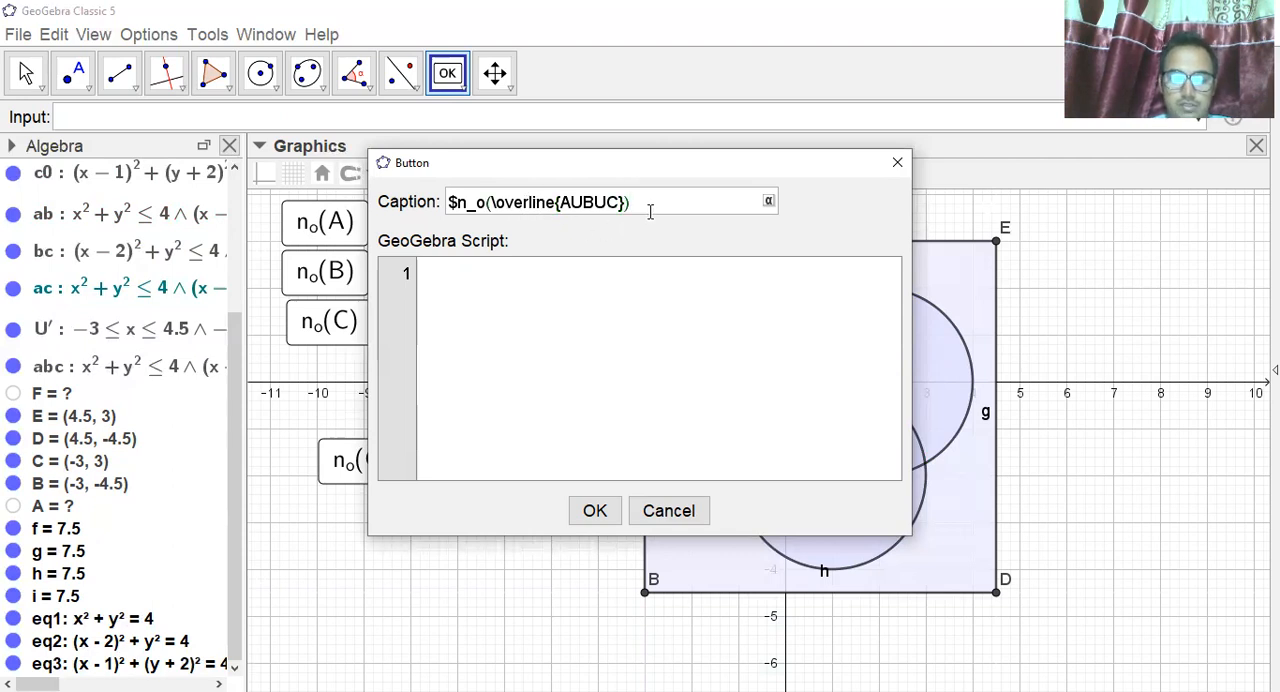
text($)
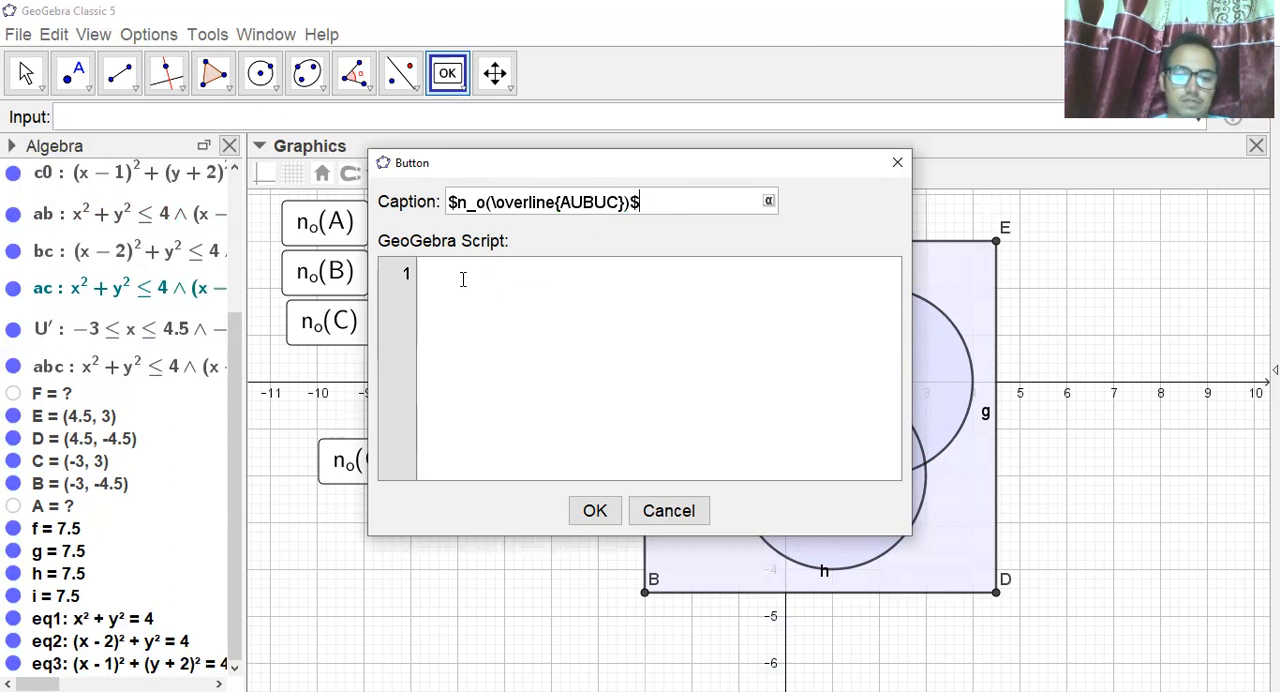
Paste the SetColor script into the complement button and set the color of region a0 to "white".
click(463, 278)
text(SetColor[a0,"blue"] SetColor[b0,"white"] SetColor[c0,"white"] SetColor[ab,"white"] SetColor[bc,"white"] SetColor[ac,"white"] SetColor[U',"white"] SetColor[abc,"white"])
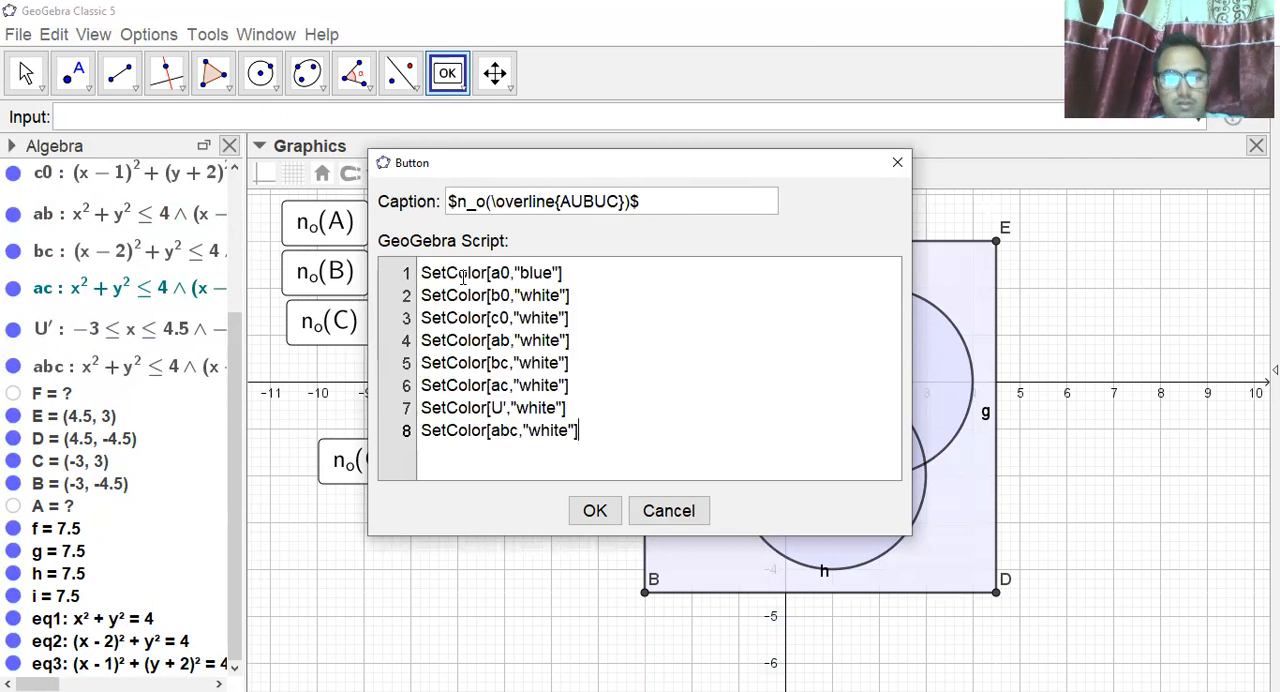
click(553, 272)
key(BackSpace)
key(BackSpace)
key(BackSpace)
key(BackSpace)
text(white)
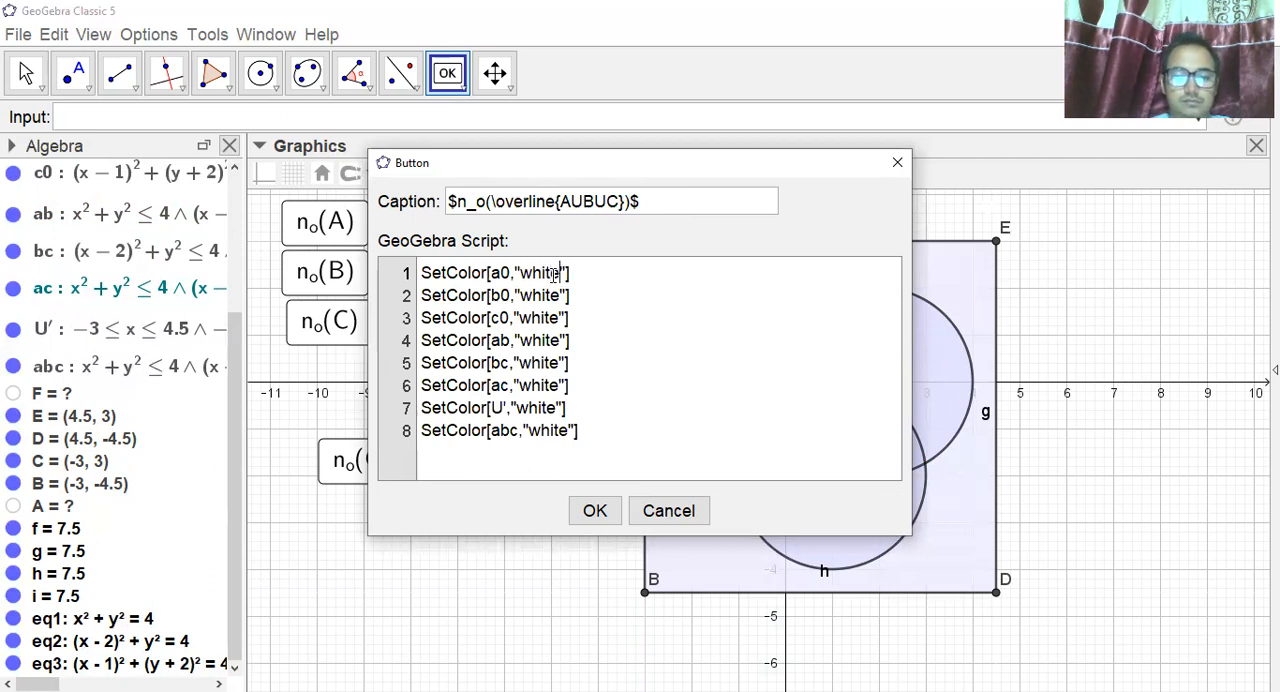
Set the color of region U' to "violet" in the script and confirm the complement button.
click(556, 410)
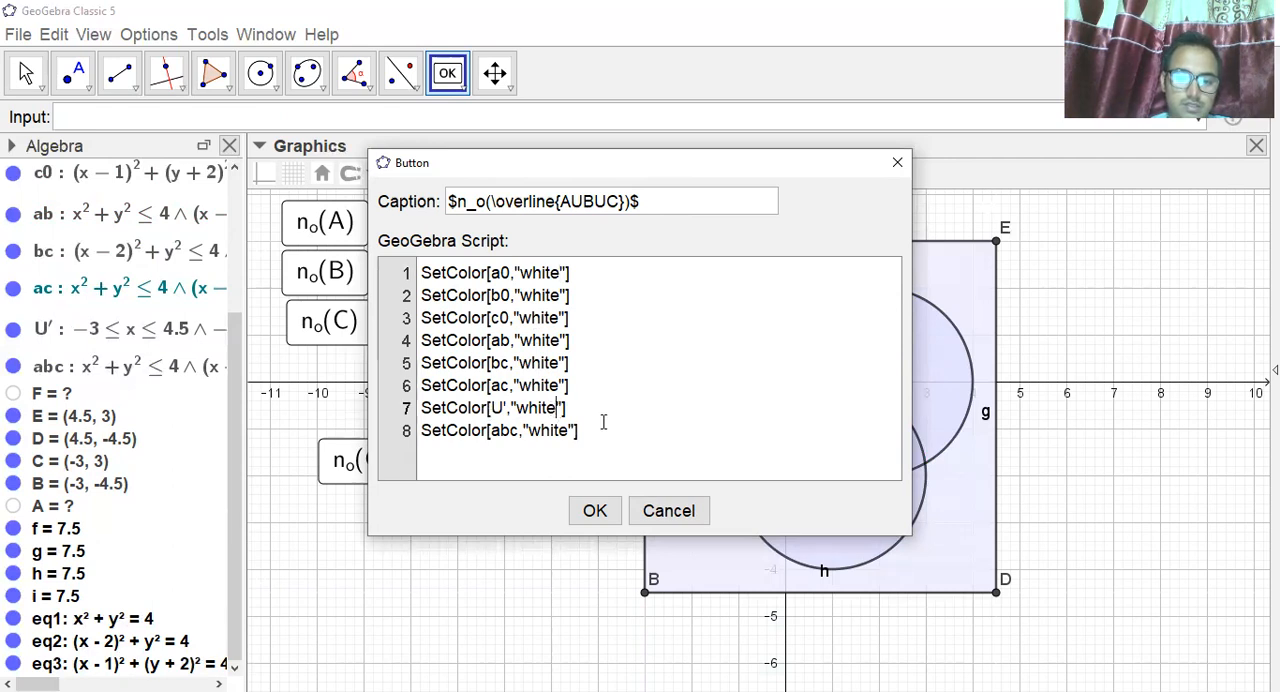
key(BackSpace)
key(BackSpace)
key(BackSpace)
key(BackSpace)
key(BackSpace)
text(violet)
click(651, 432)
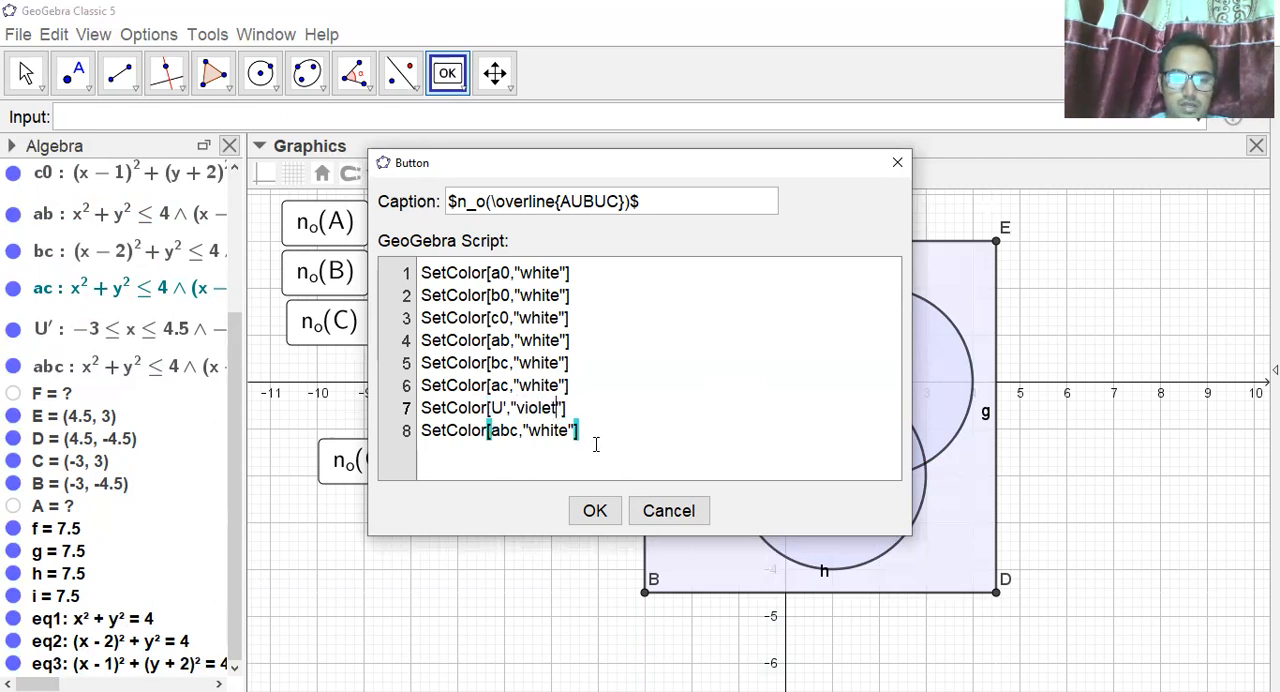
click(595, 512)
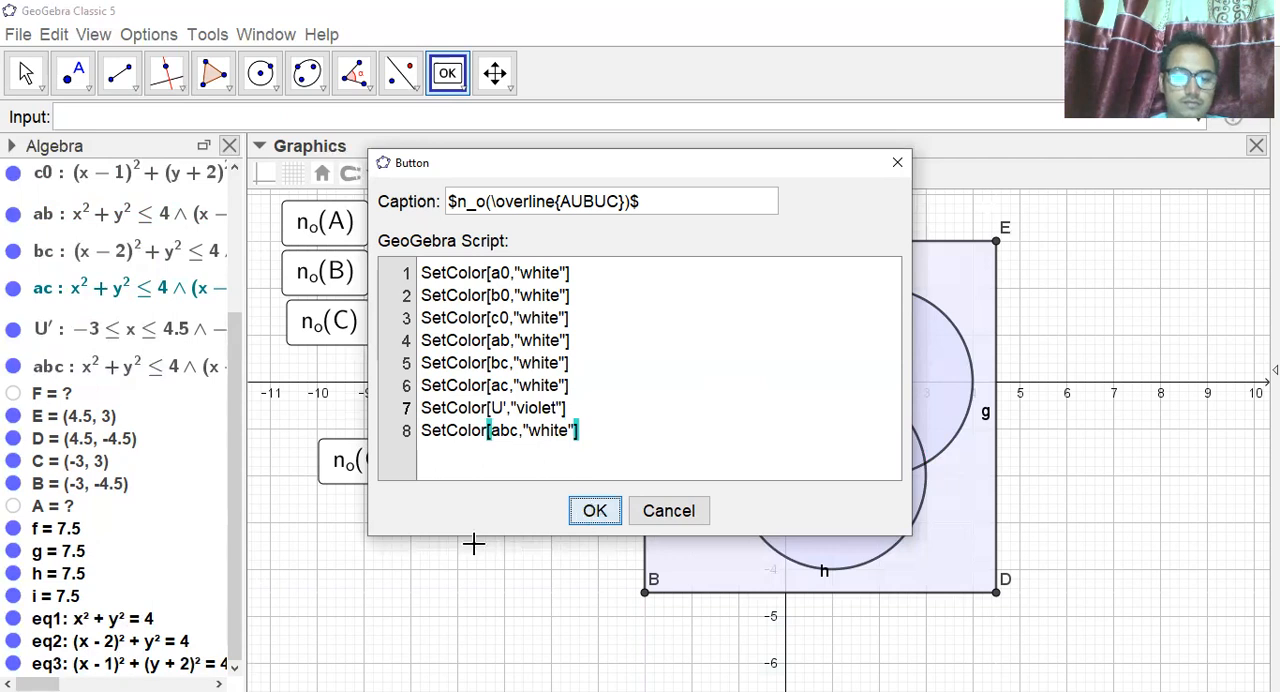
Move the n_o(C∩A) button up closer to the n_o(C) button and shift the complement button into place beneath it.
drag(375, 459, 373, 401)
drag(458, 488, 384, 487)
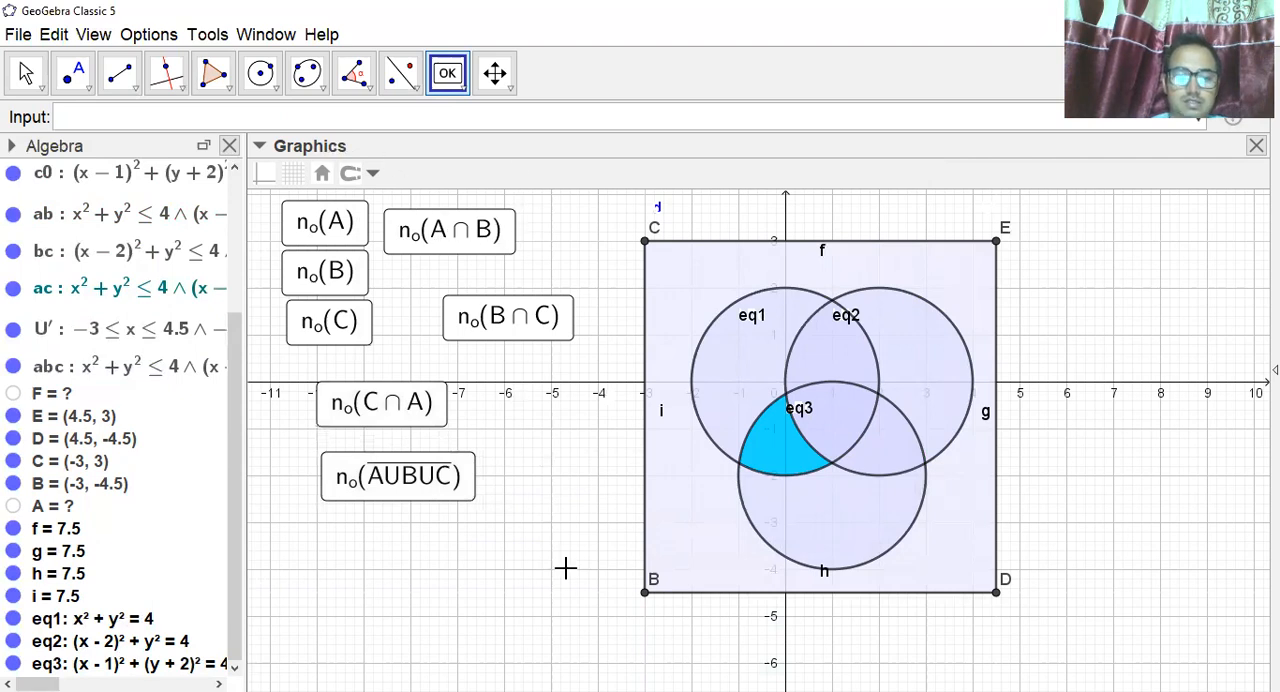
Start a new button below the complement button and give it the caption $n_o(A\cap B\cap C)$.
click(413, 561)
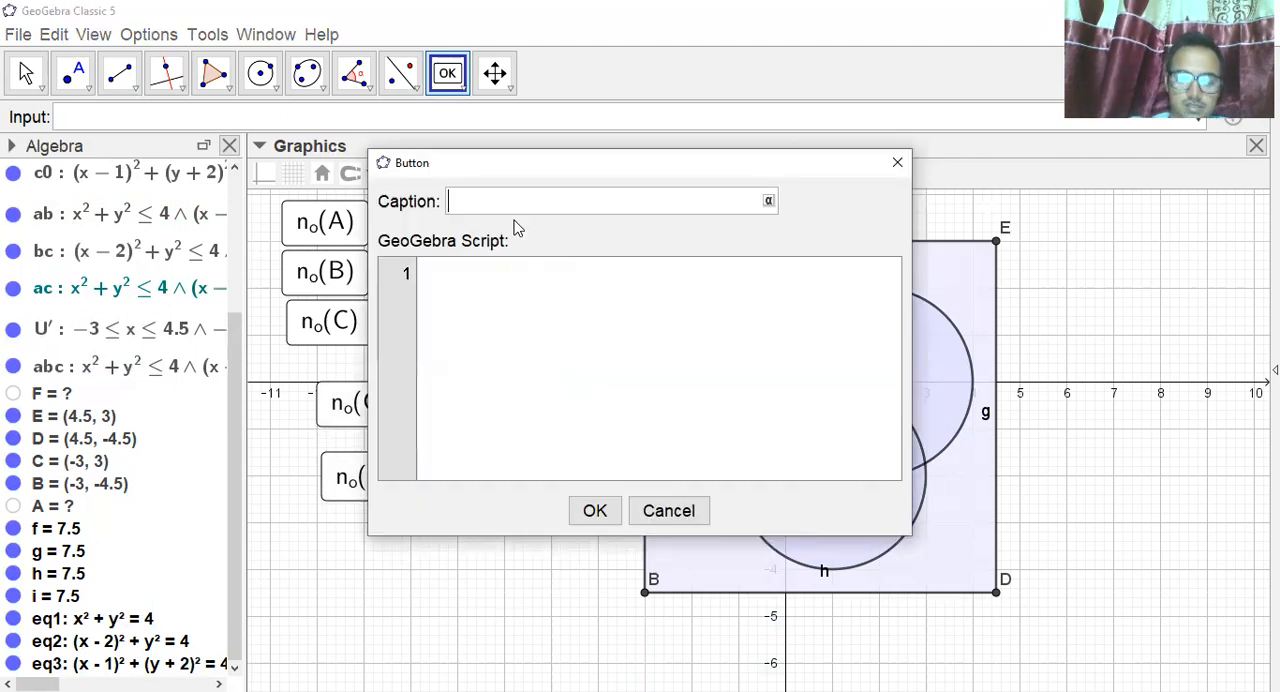
text($n_o)
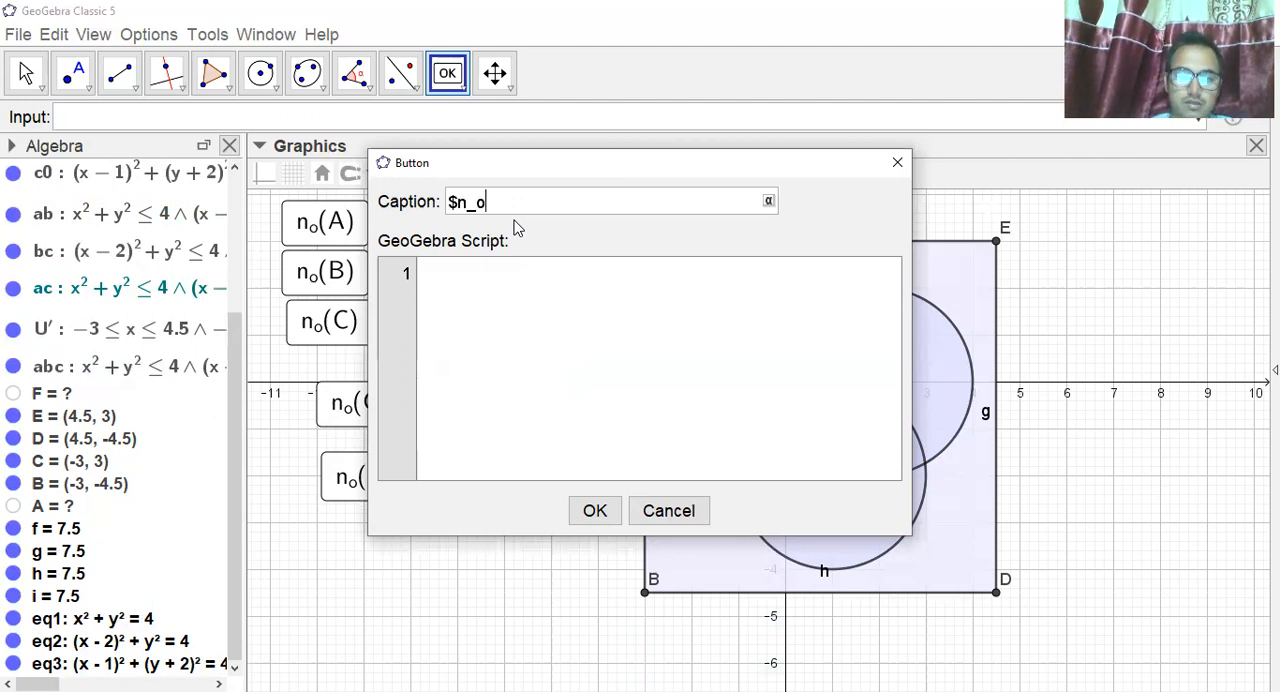
text((A)
text(\cap)
text( B)
text(\cap B)
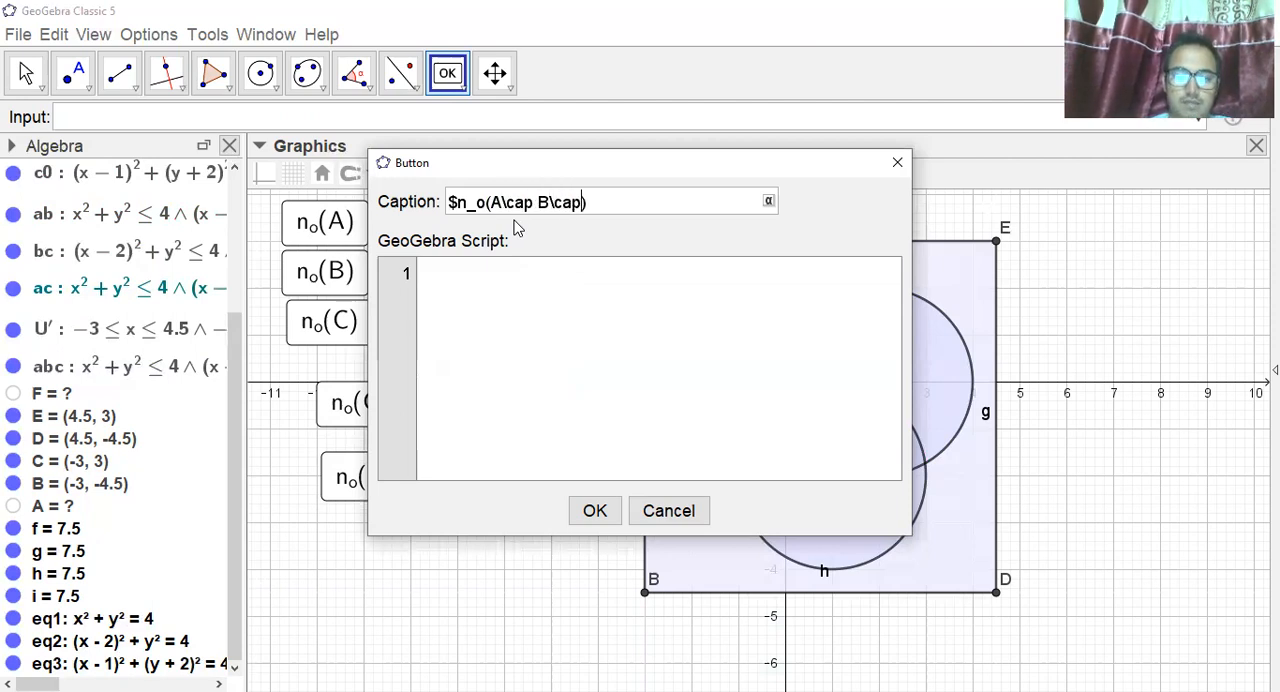
text(C)
key(BackSpace)
key(BackSpace)
text(C))
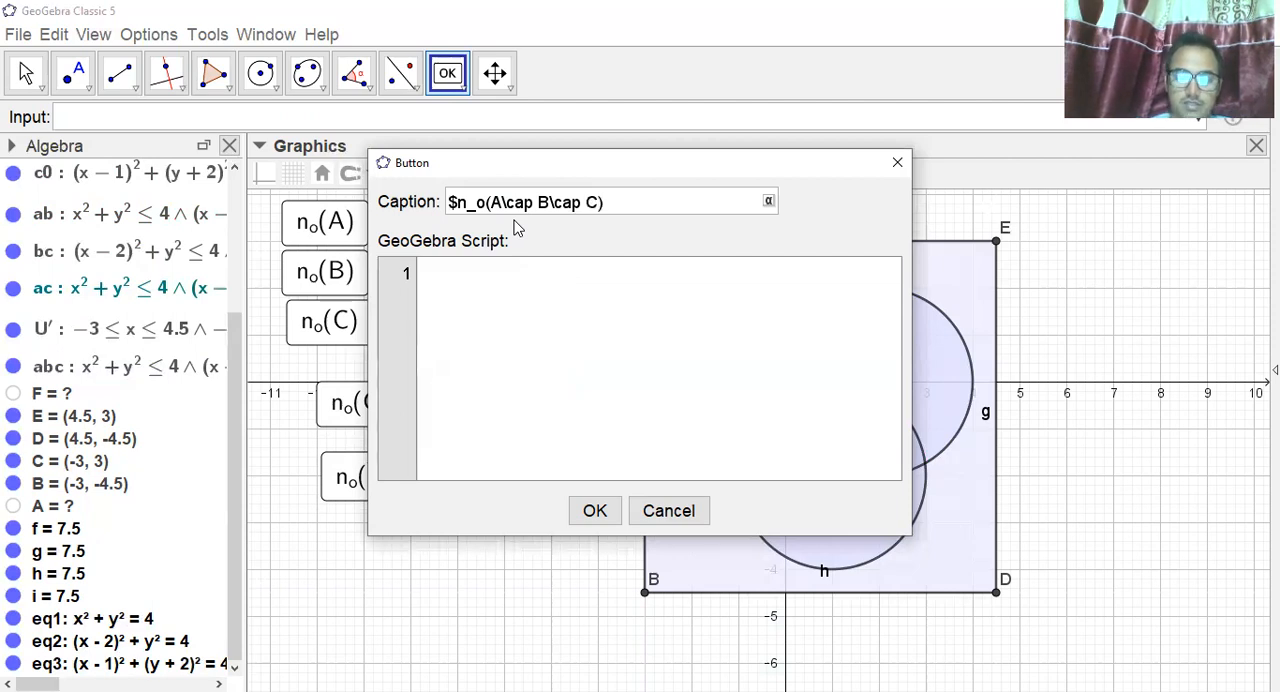
text($)
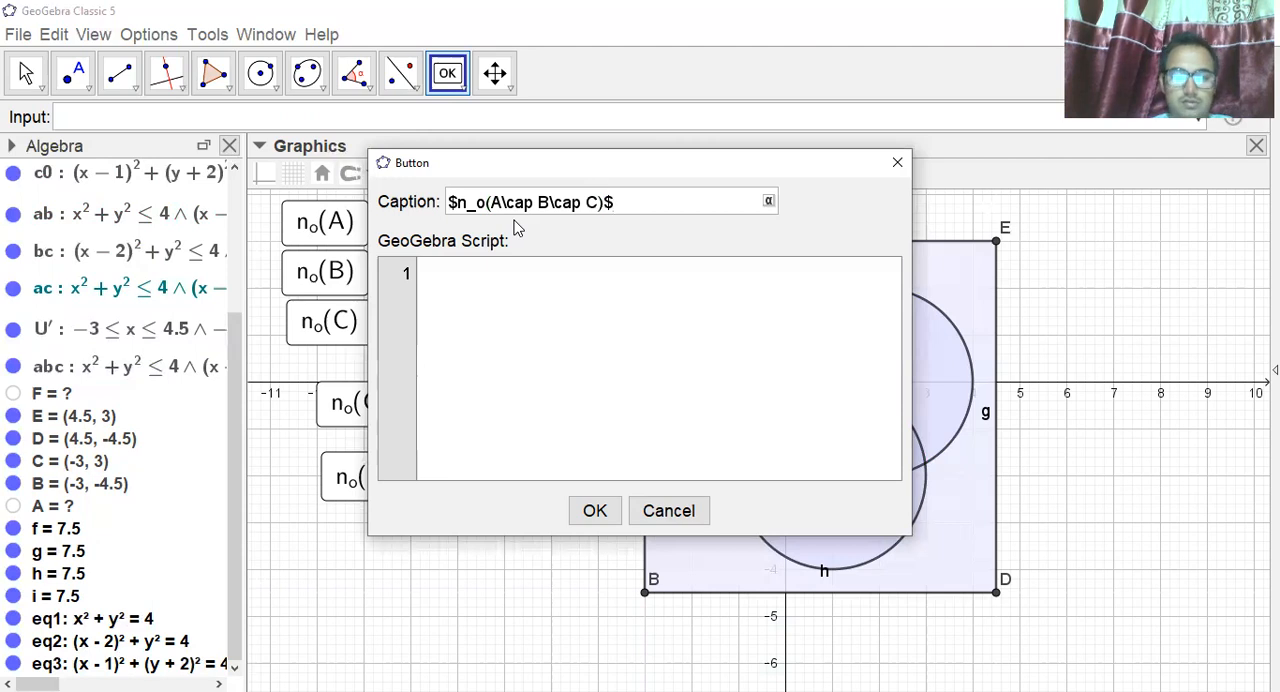
Paste the SetColor script into the n_o(A∩B∩C) button and set the color of region a0 to "white".
click(472, 268)
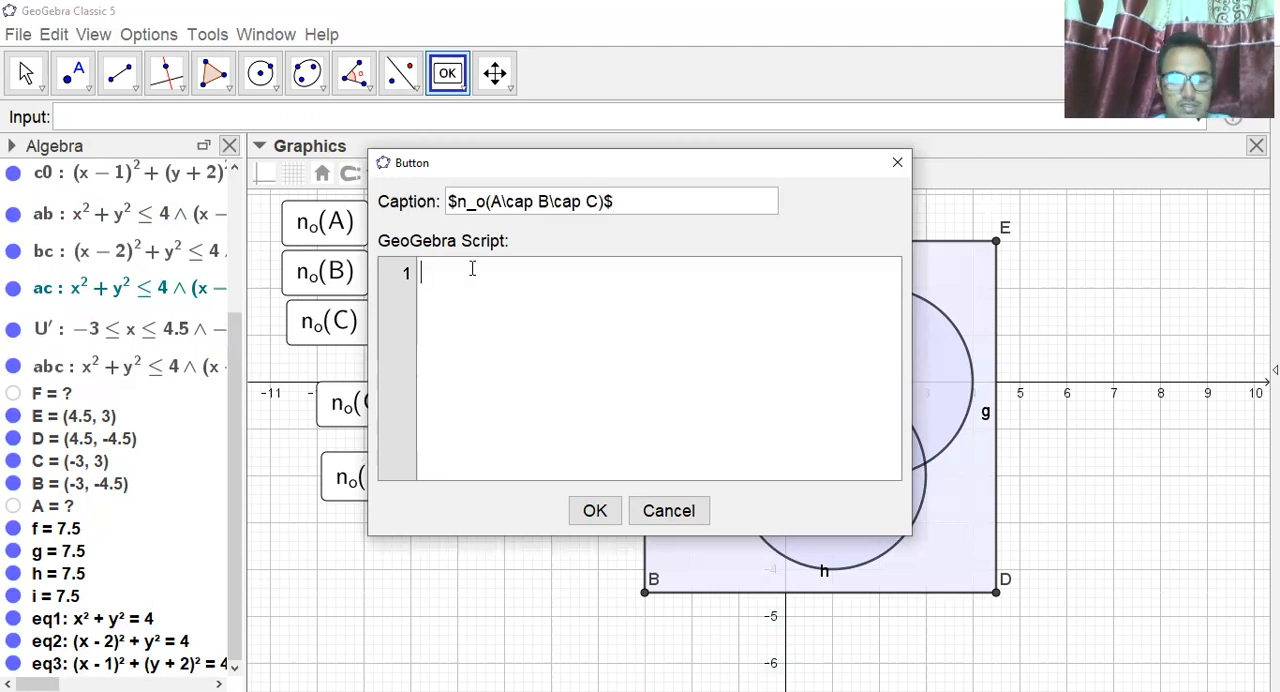
text(SetColor[a0,"blue"] SetColor[b0,"white"] SetColor[c0,"white"] SetColor[ab,"white"] SetColor[bc,"white"] SetColor[ac,"white"] SetColor[U',"white"] SetColor[abc,"white"])
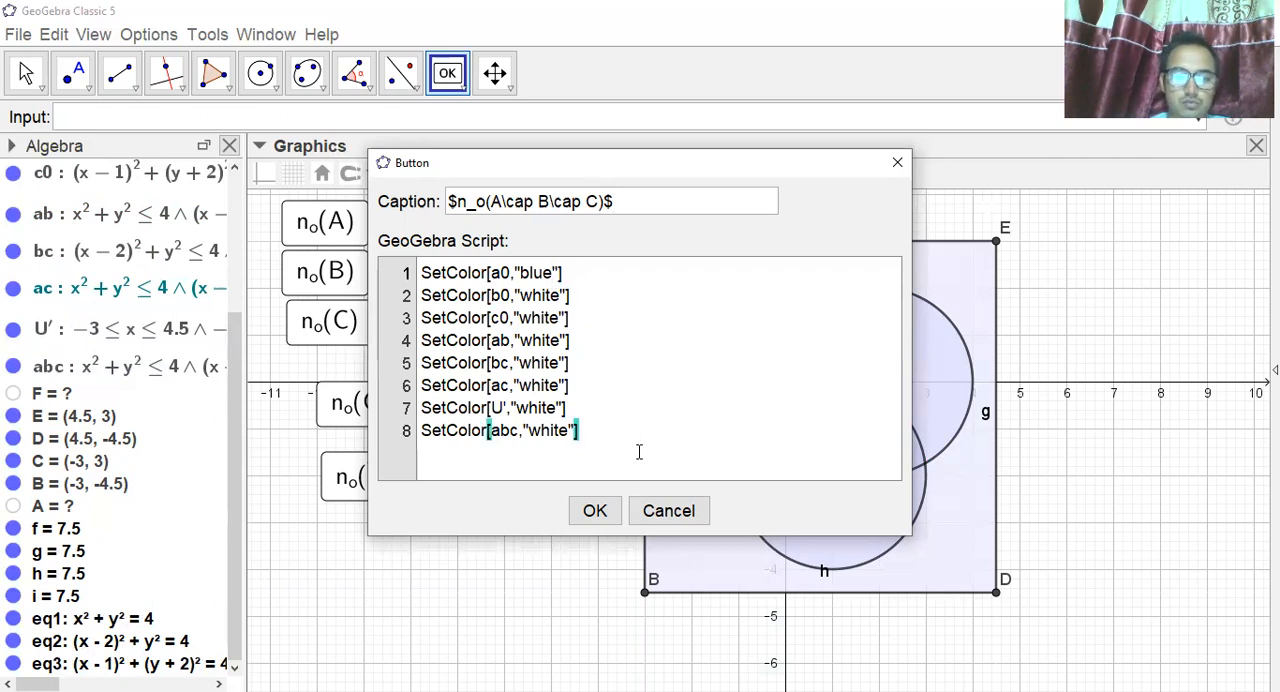
key(BackSpace)
key(BackSpace)
key(BackSpace)
key(BackSpace)
text(white)
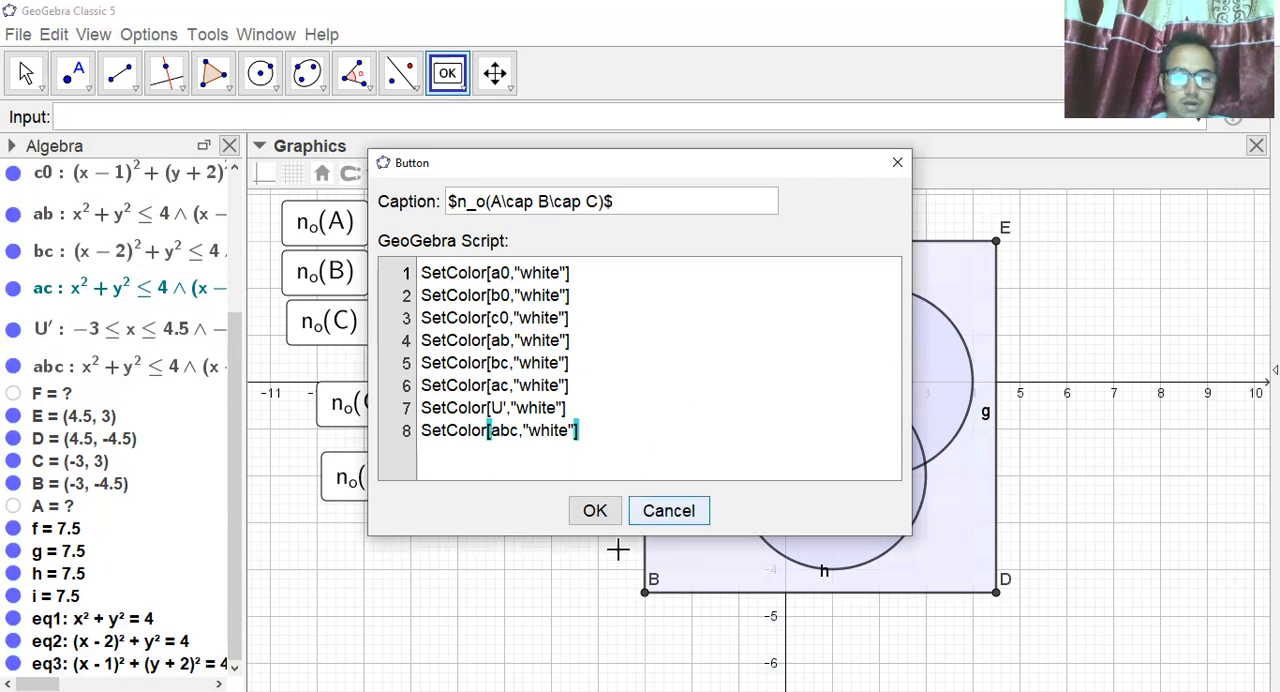
Set the color of region abc to "yellow" in the script and confirm the n_o(A∩B∩C) button.
click(568, 429)
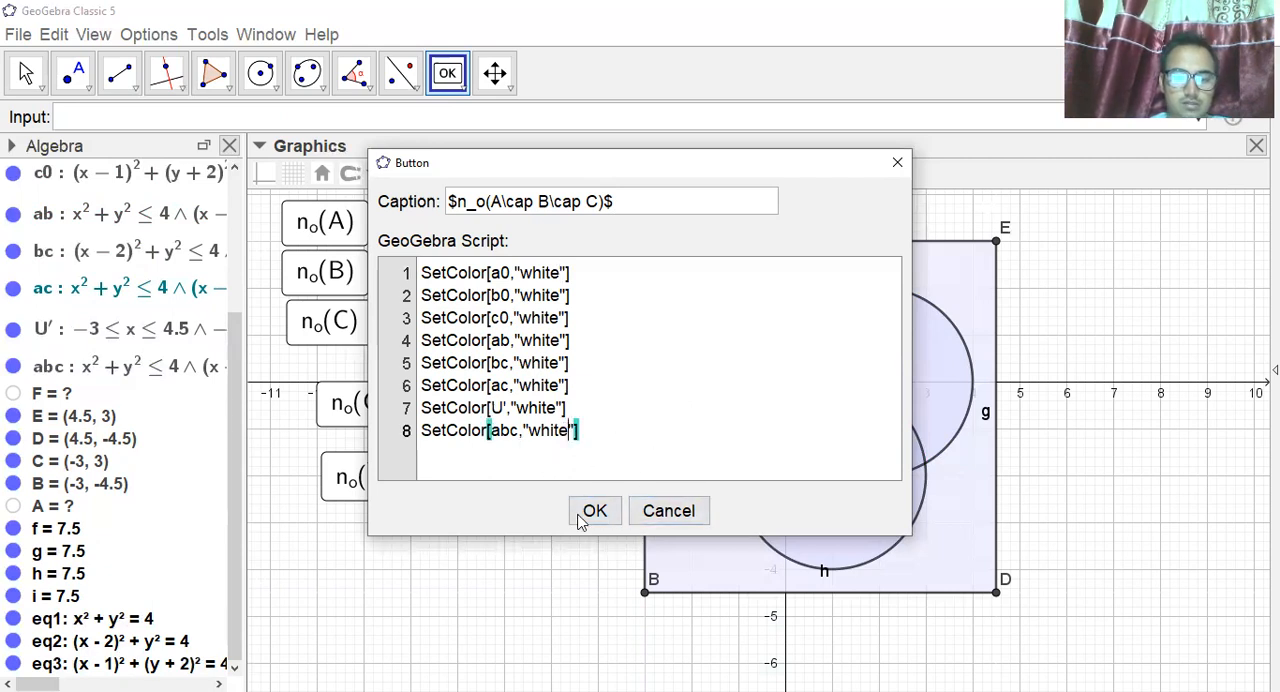
key(BackSpace)
key(BackSpace)
key(BackSpace)
key(BackSpace)
key(BackSpace)
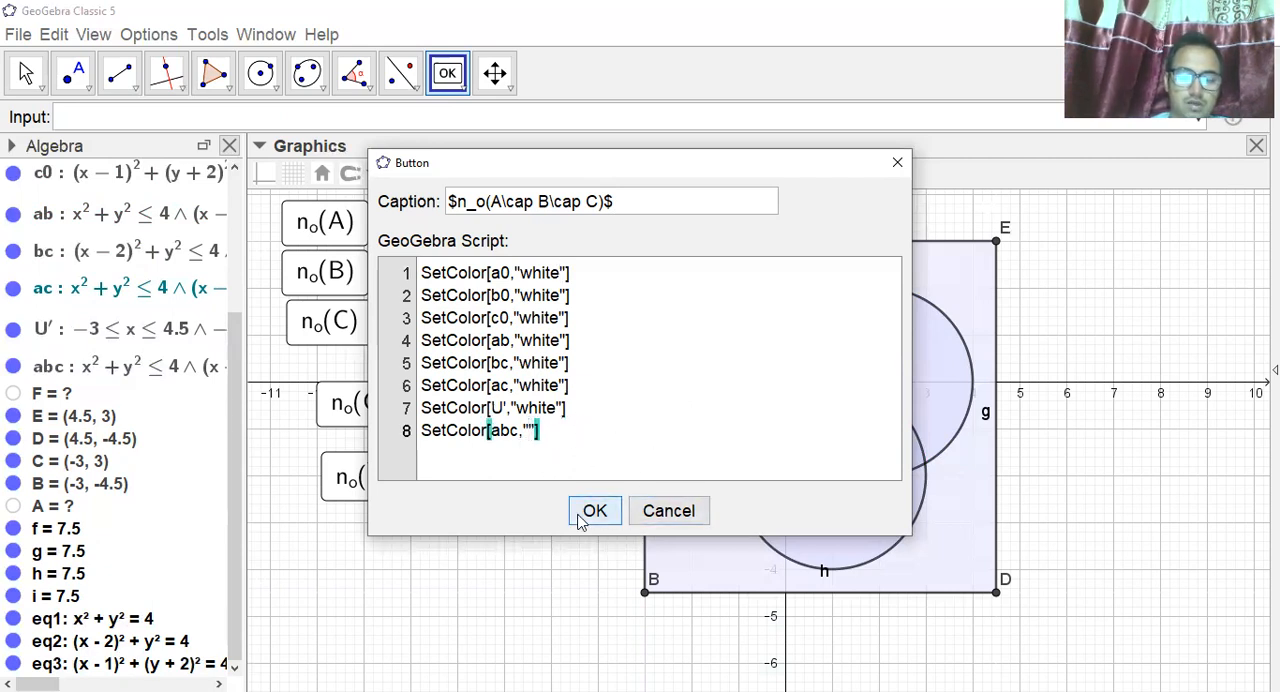
text(yellow)
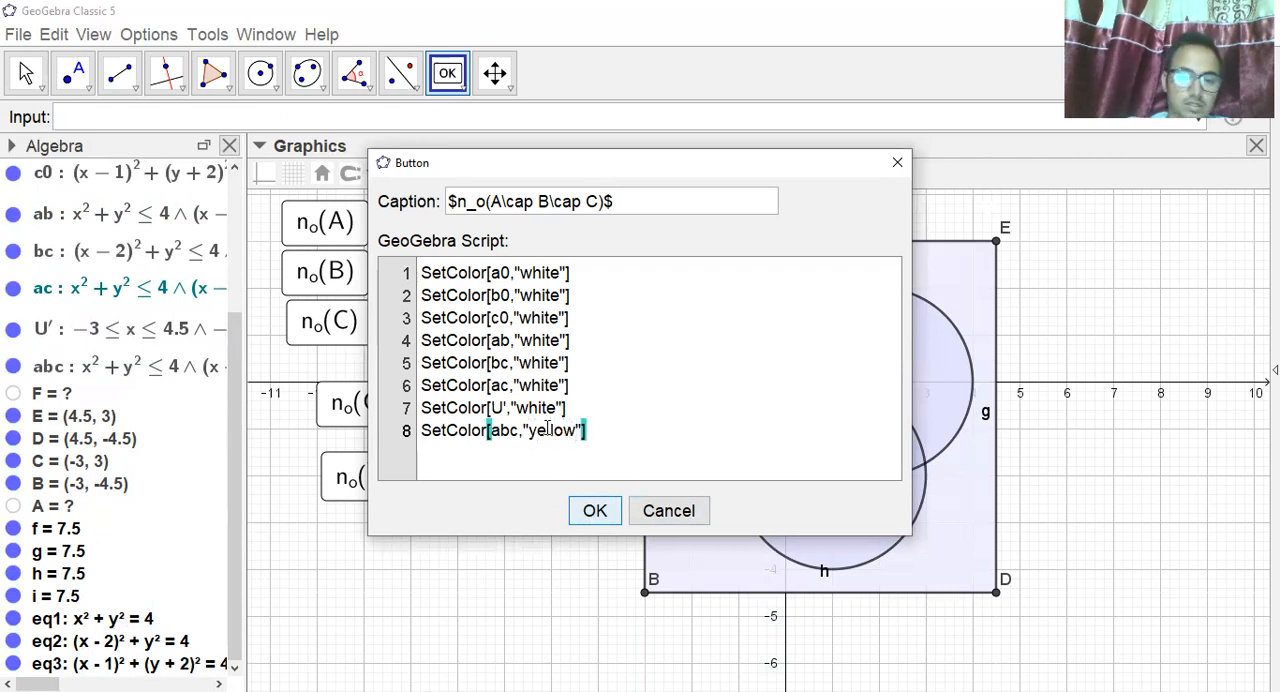
click(582, 510)
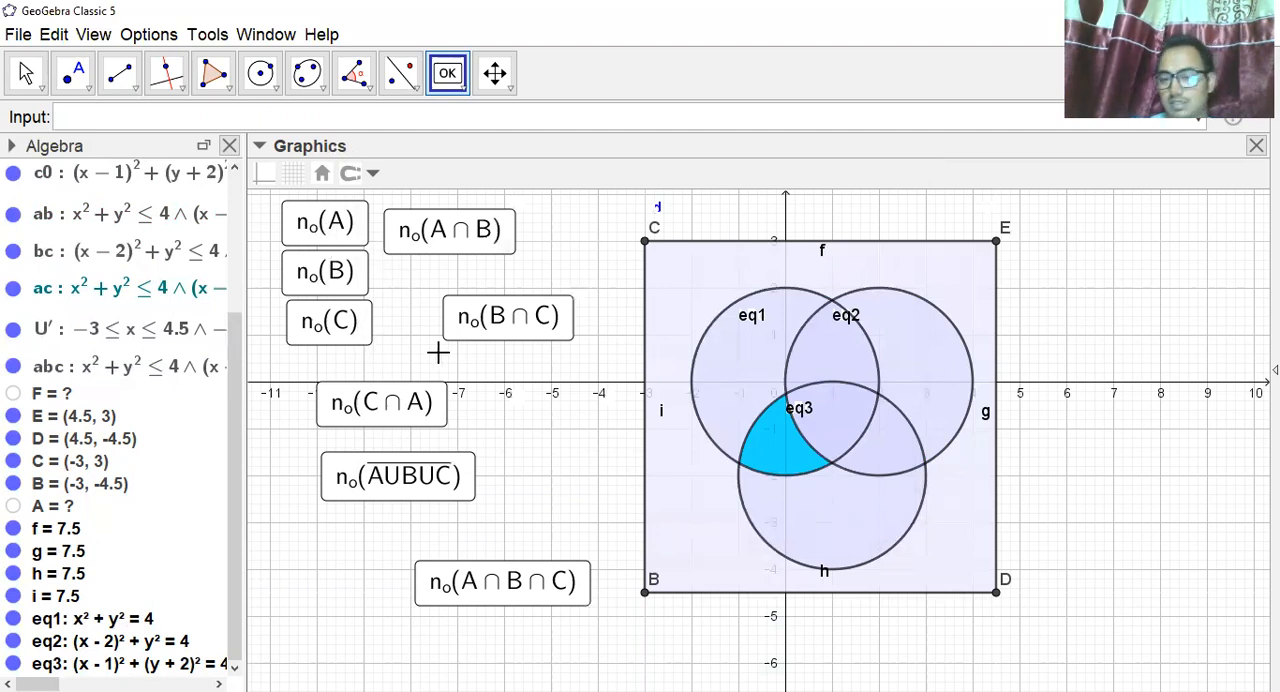
With the Move tool, try out every region button in turn, from n_o(A) through the pairwise intersections and the complement to n_o(A∩B∩C).
click(327, 222)
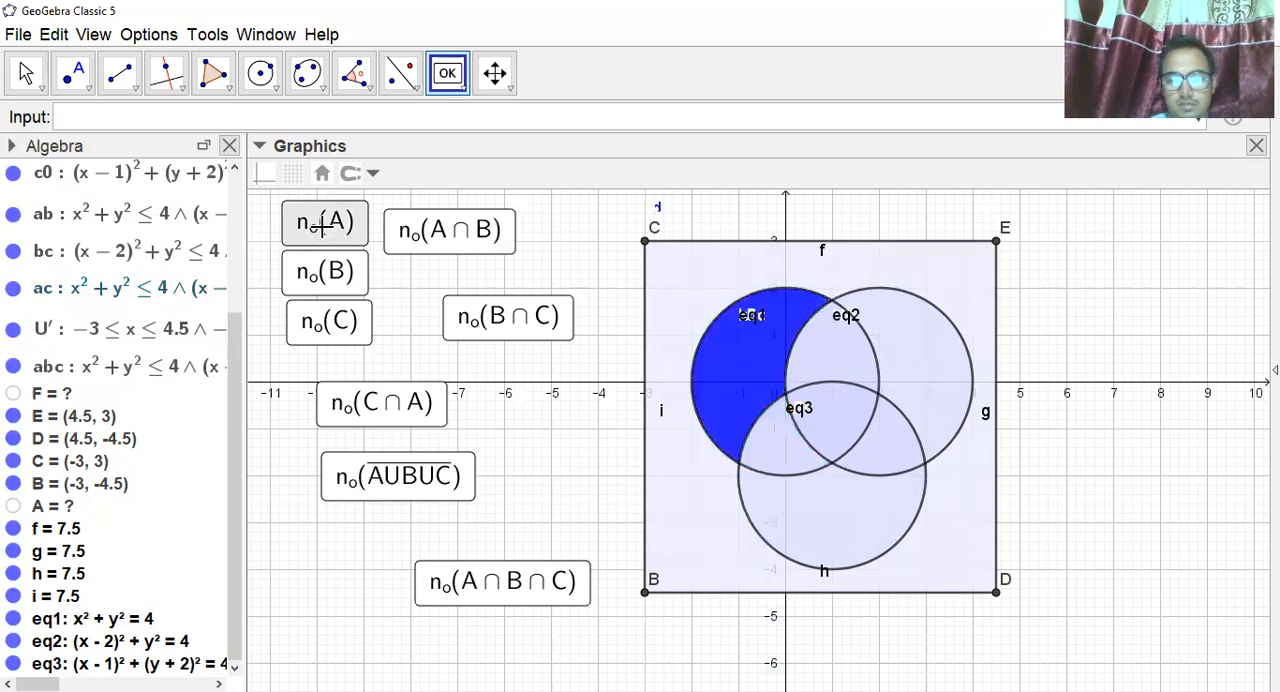
click(678, 511)
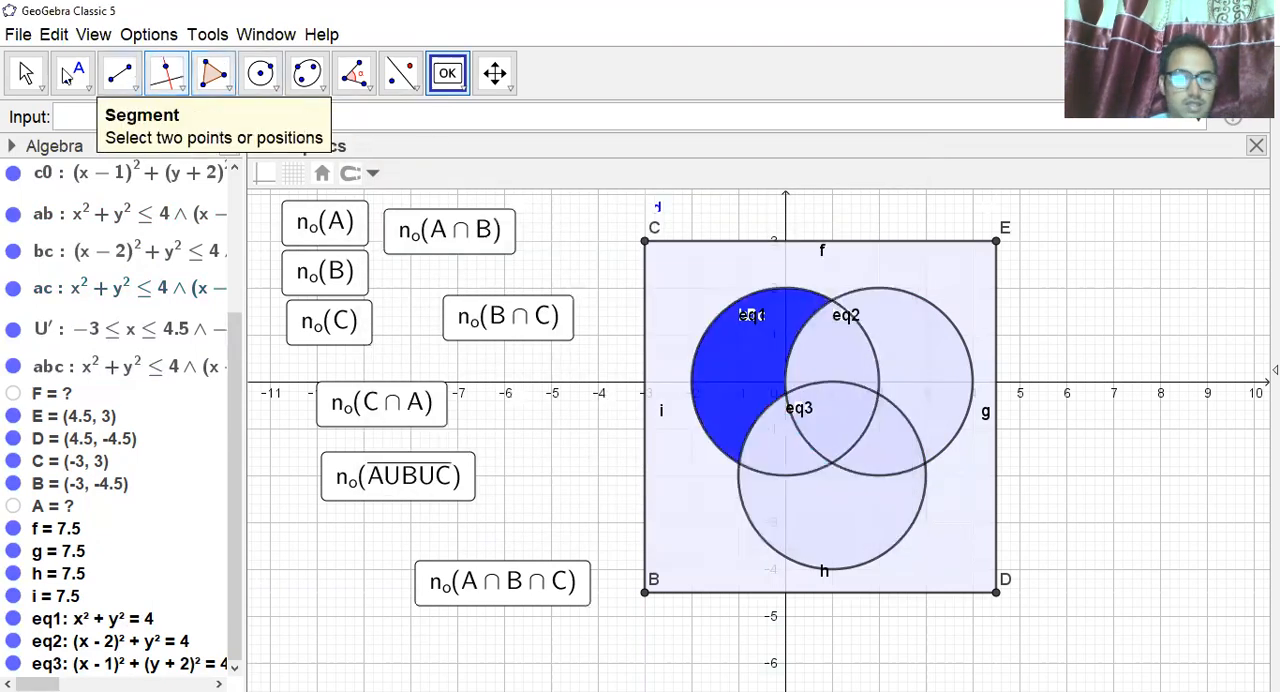
click(30, 80)
click(312, 226)
click(337, 284)
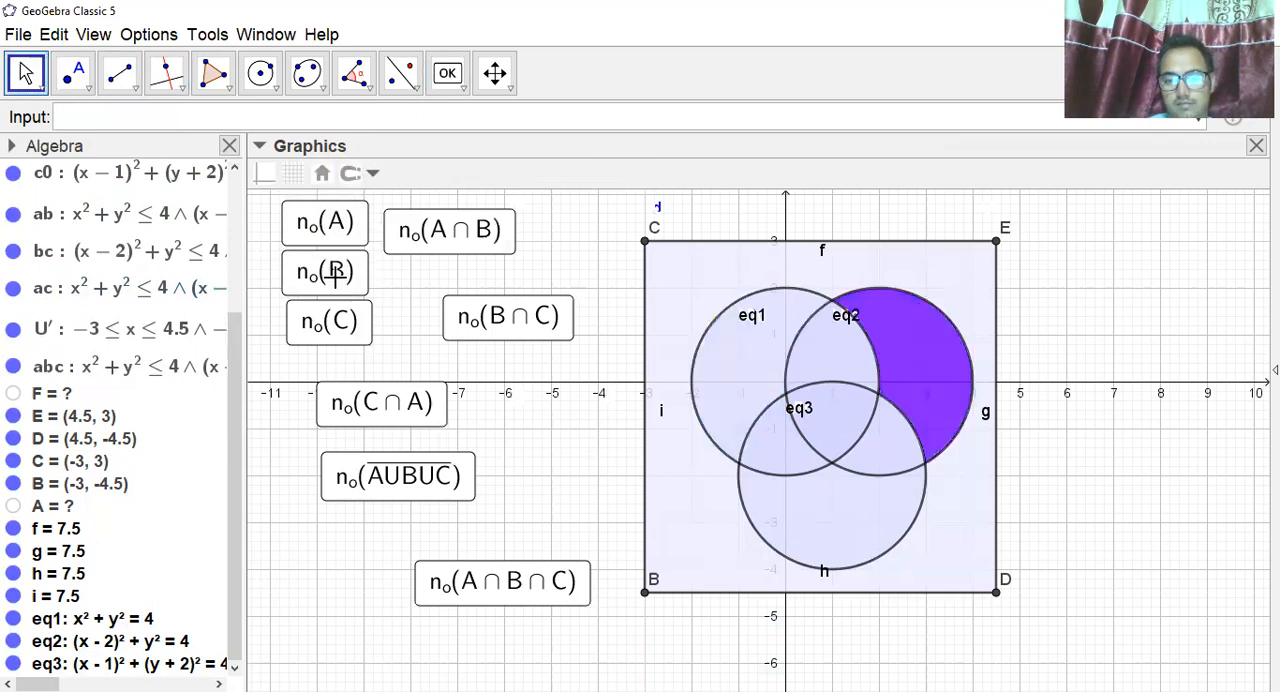
click(338, 324)
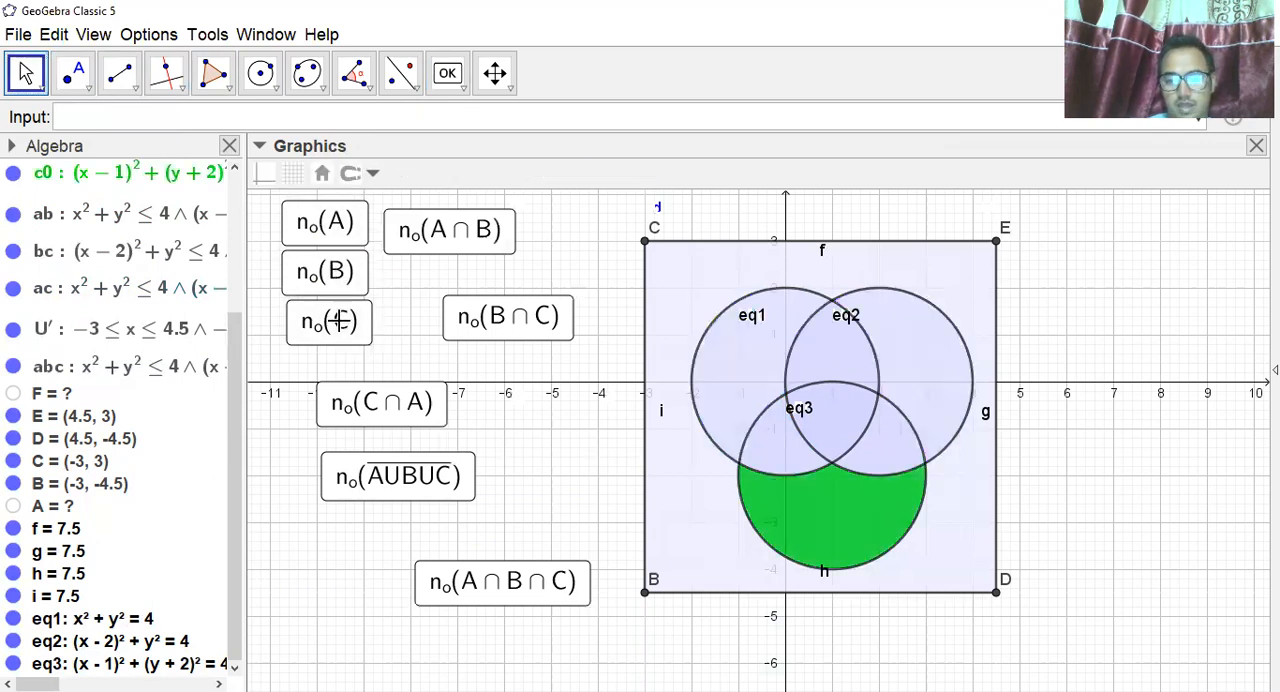
click(449, 242)
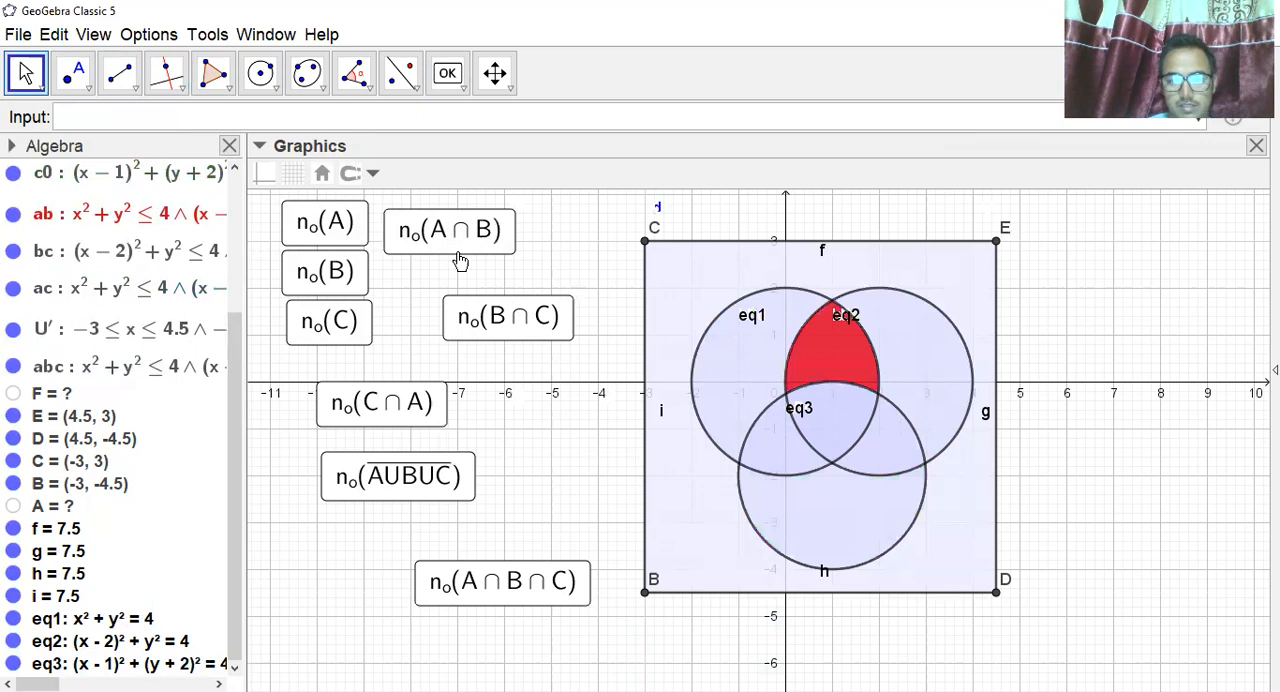
click(503, 316)
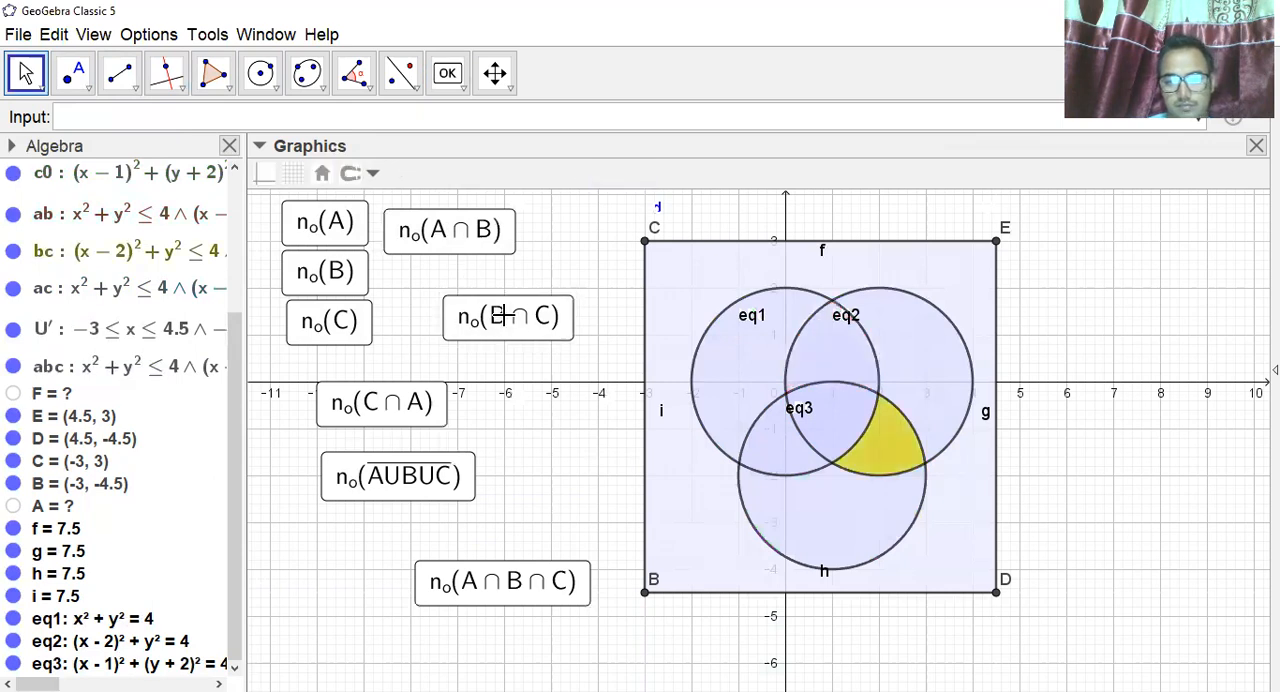
click(378, 418)
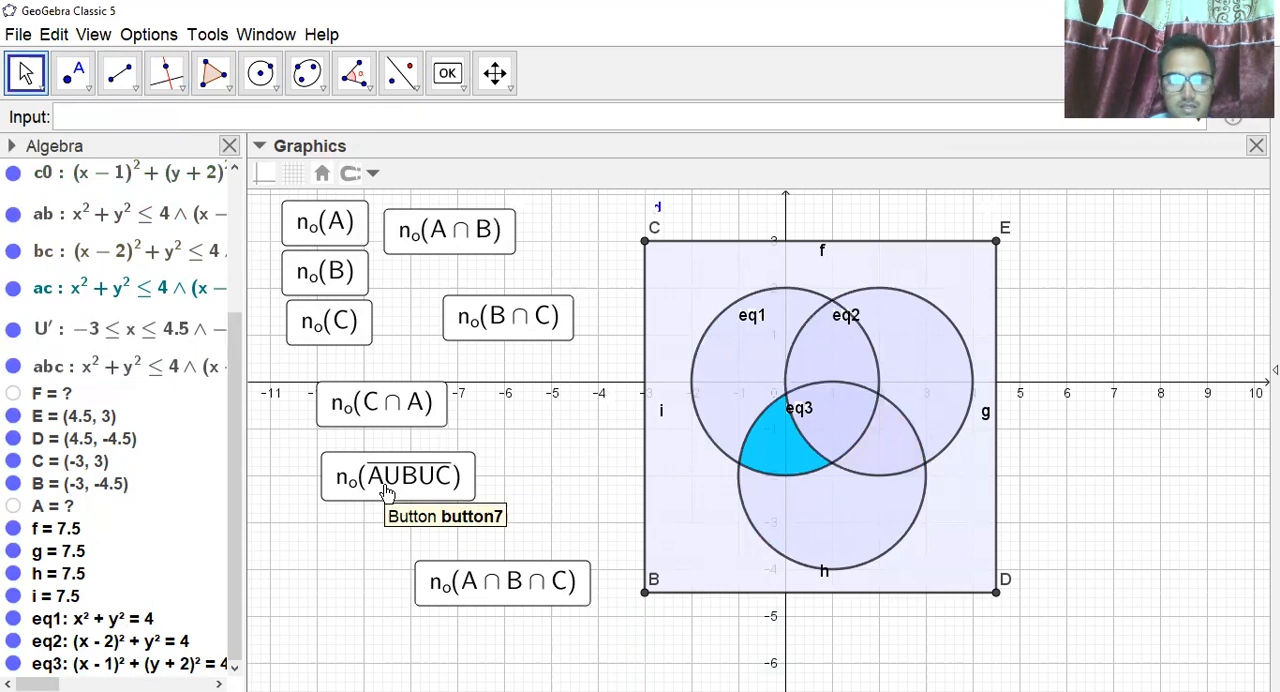
click(385, 485)
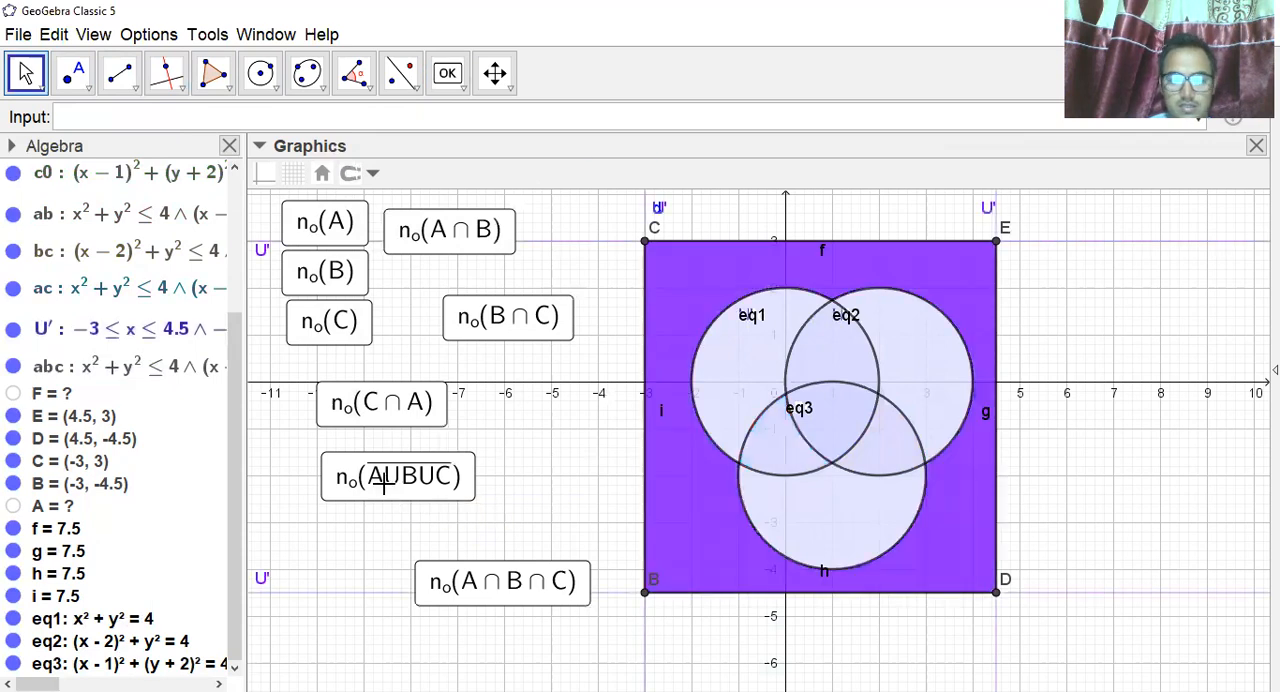
click(460, 588)
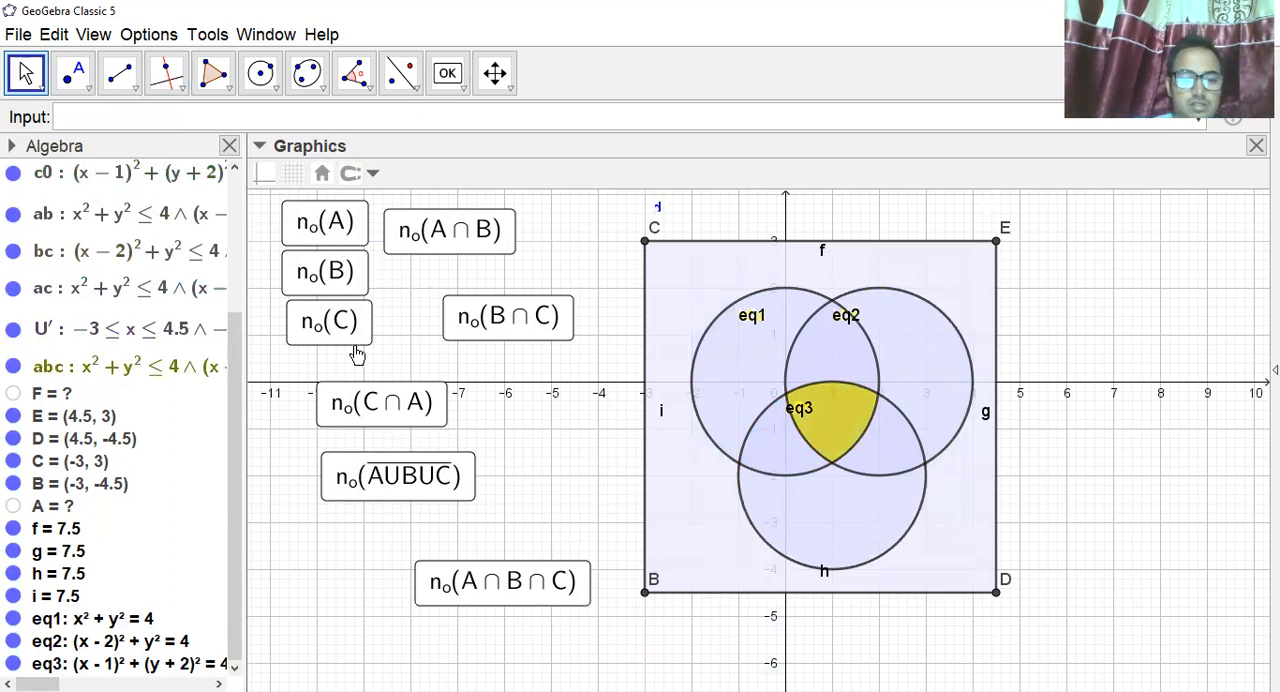
Line up the n_o(B∩C) and n_o(C∩A) buttons in a column beneath the n_o(A∩B) button.
drag(508, 338, 455, 302)
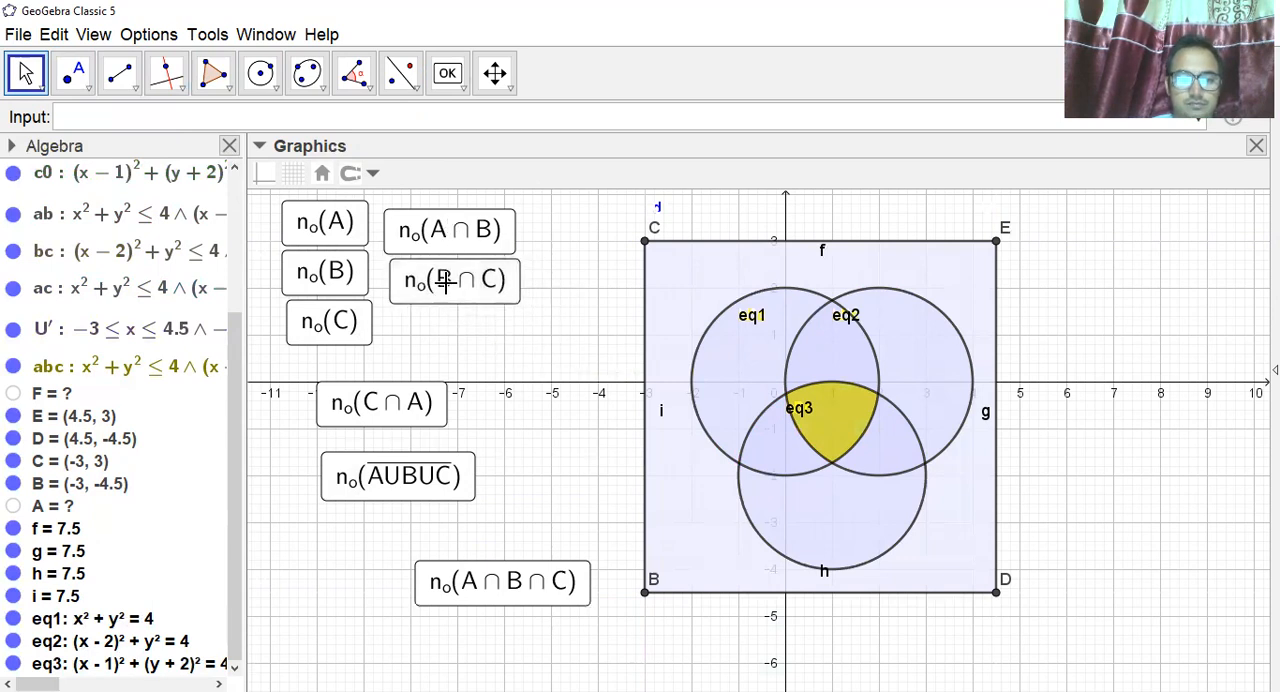
drag(368, 422, 450, 354)
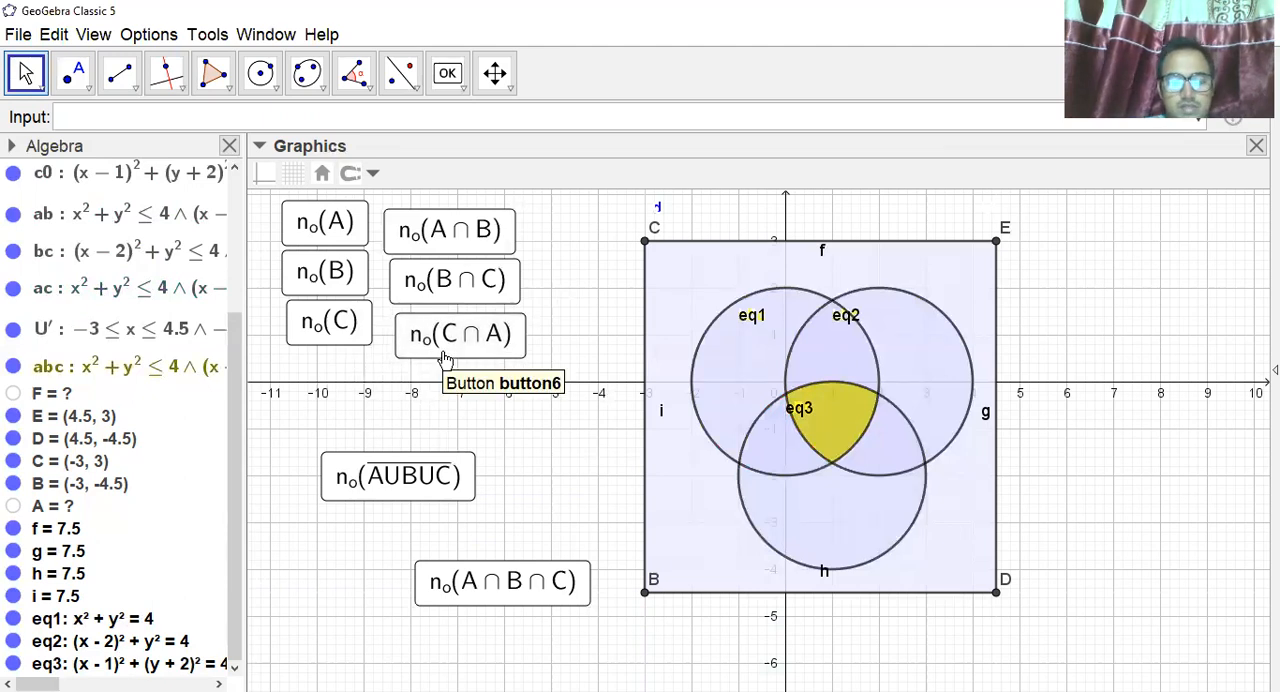
Hide the grid and the coordinate axes in the graphics view.
click(295, 175)
click(265, 173)
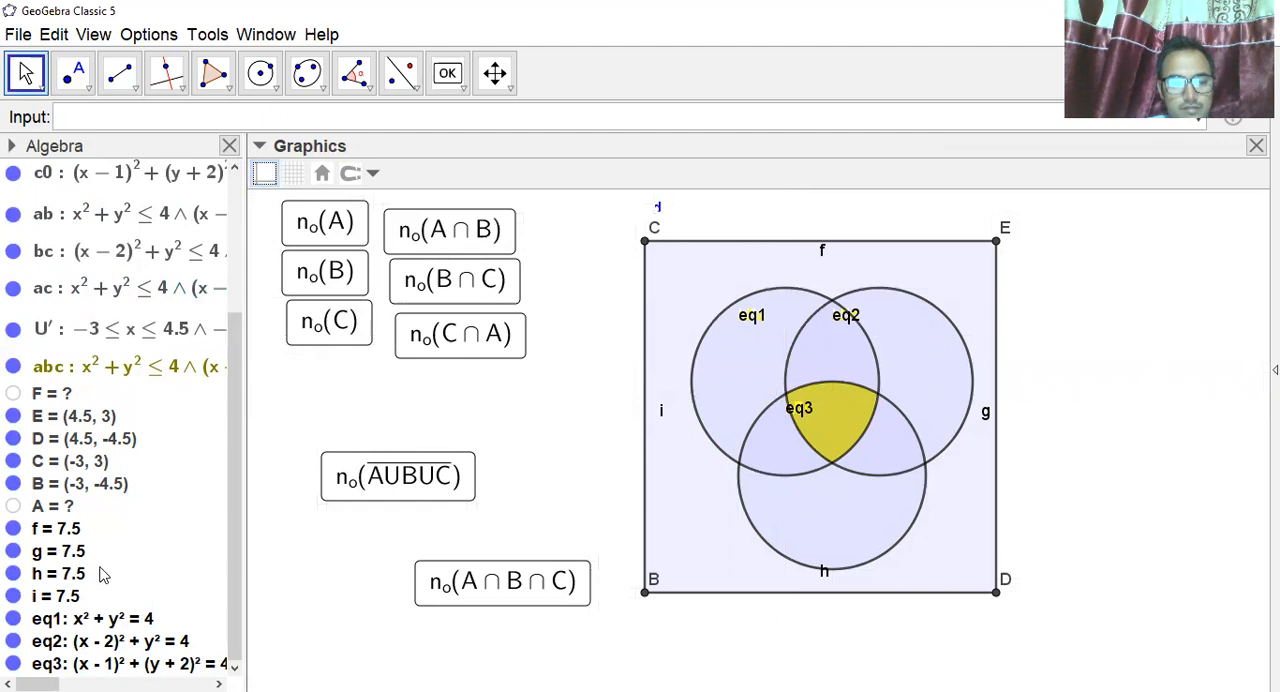
Hide the labels of the three circles eq1, eq2 and eq3.
right_click(85, 620)
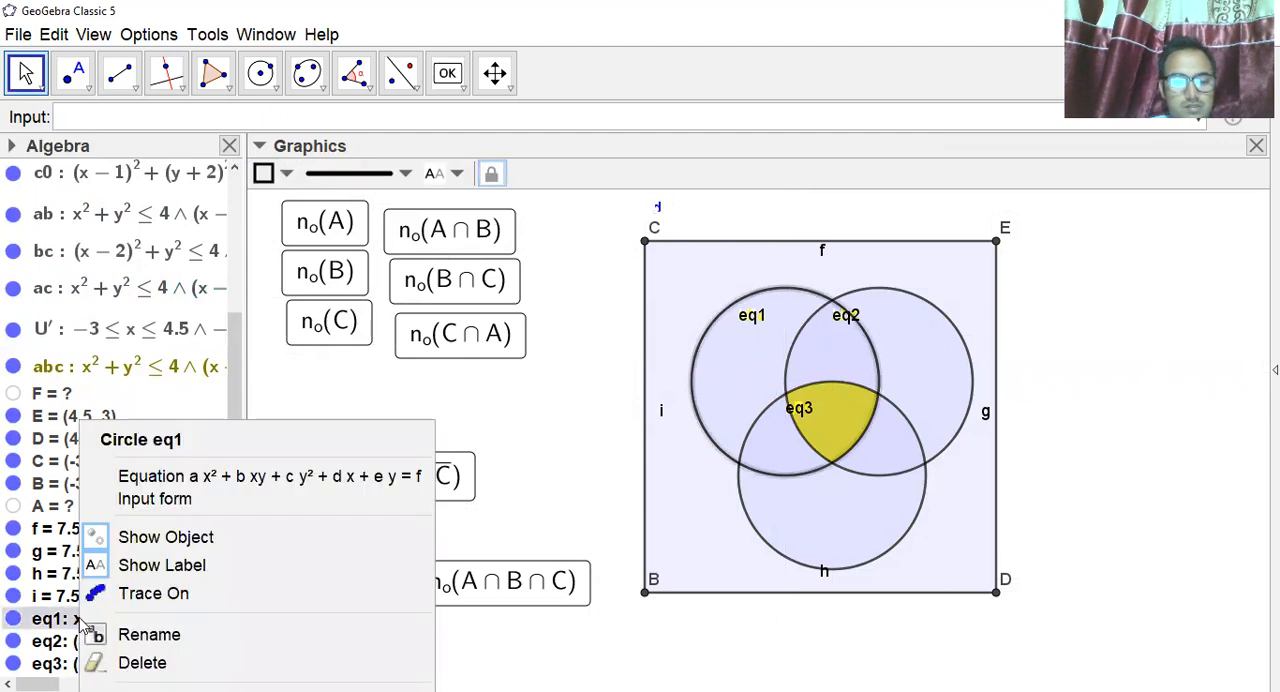
click(176, 567)
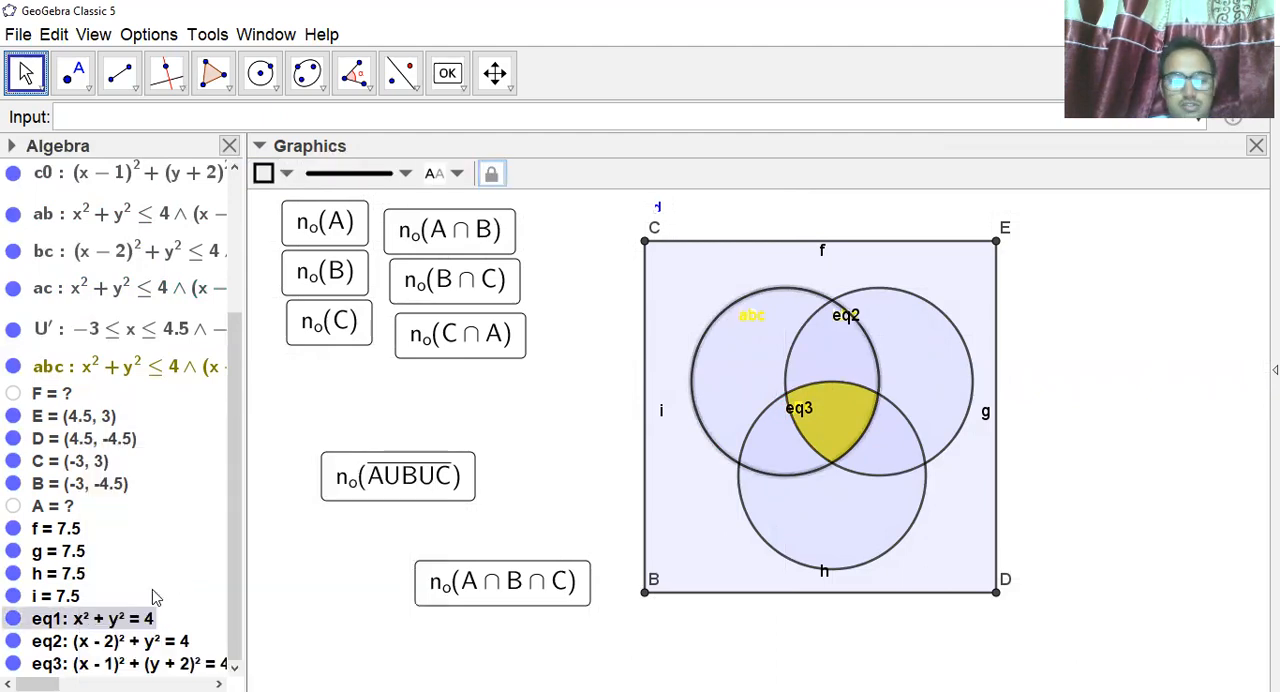
right_click(112, 642)
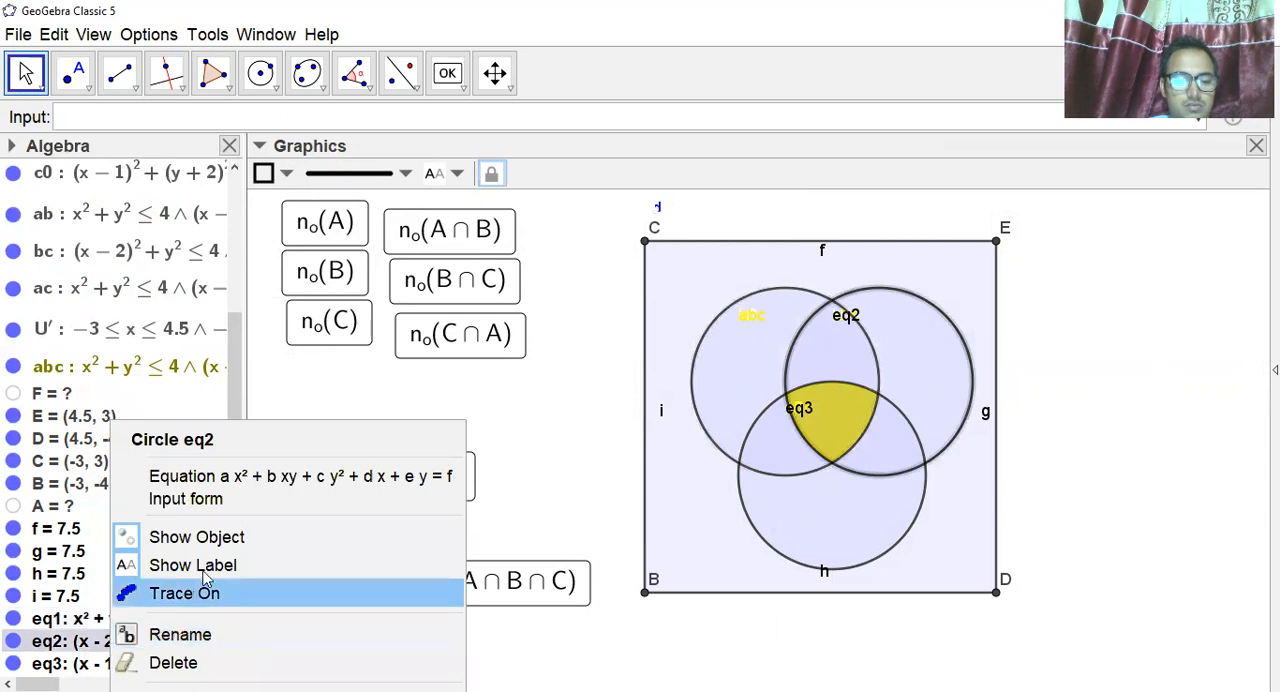
click(208, 565)
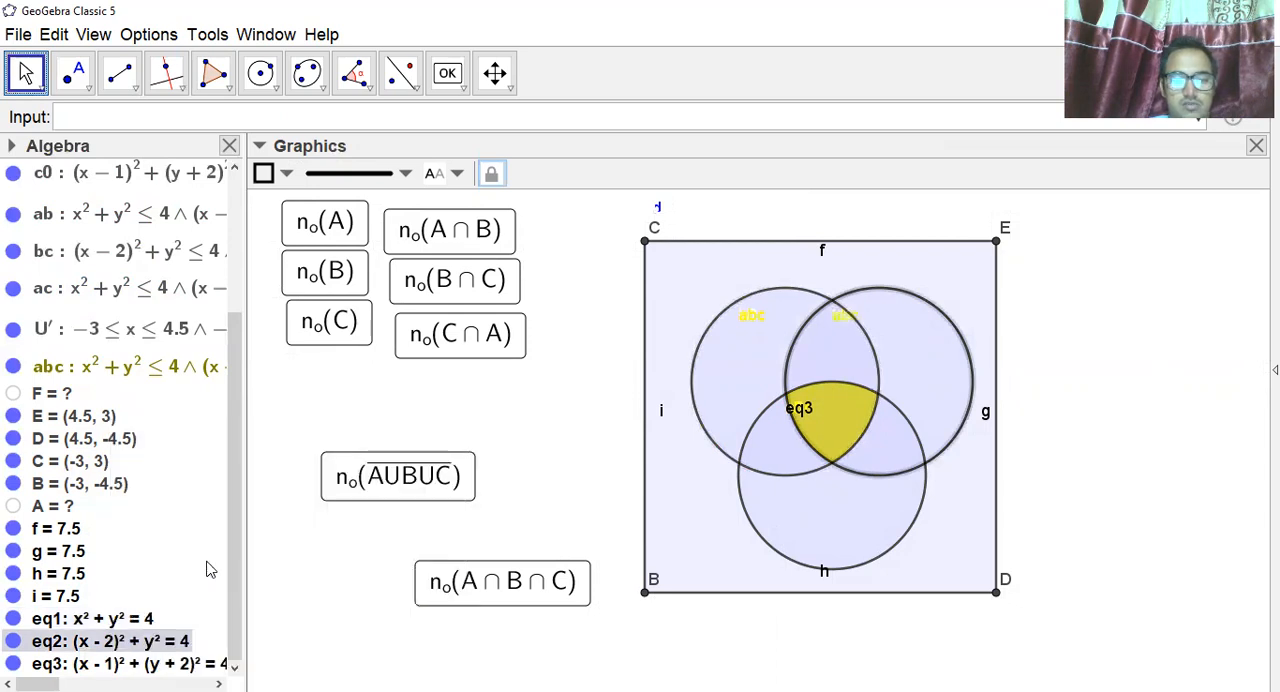
right_click(122, 662)
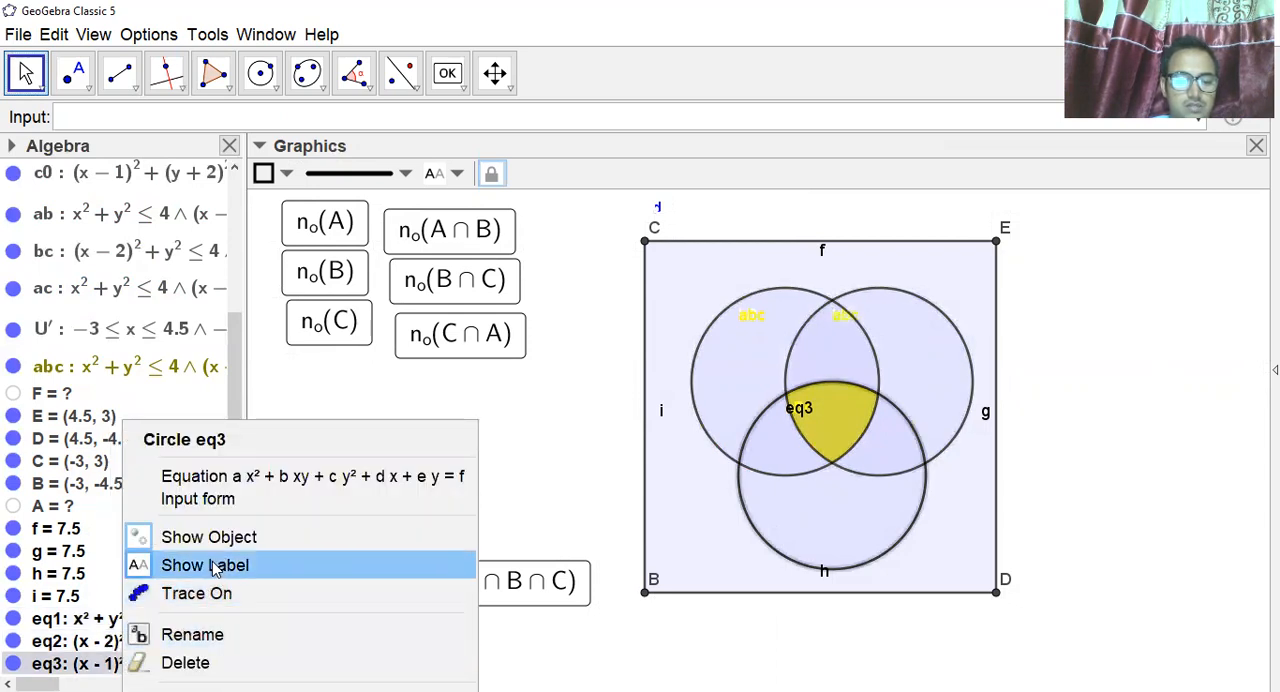
click(212, 570)
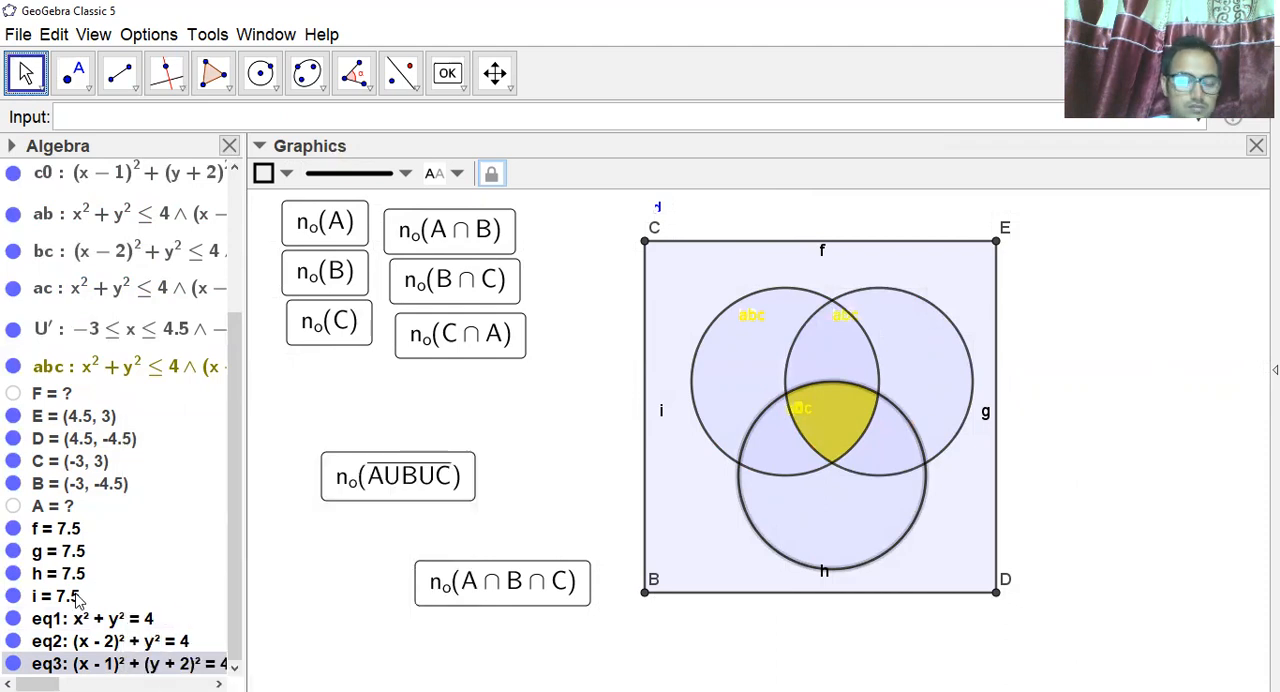
Hide the labels of the rectangle's four border segments i, h, g and f.
right_click(57, 600)
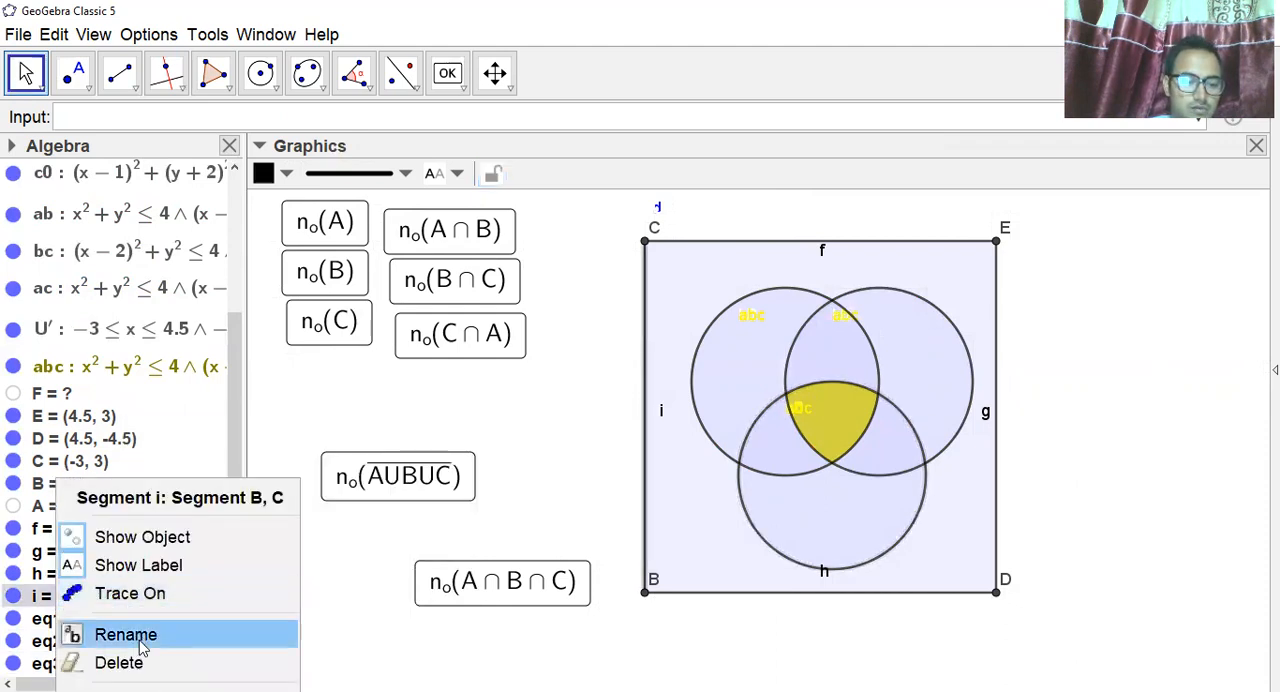
click(150, 567)
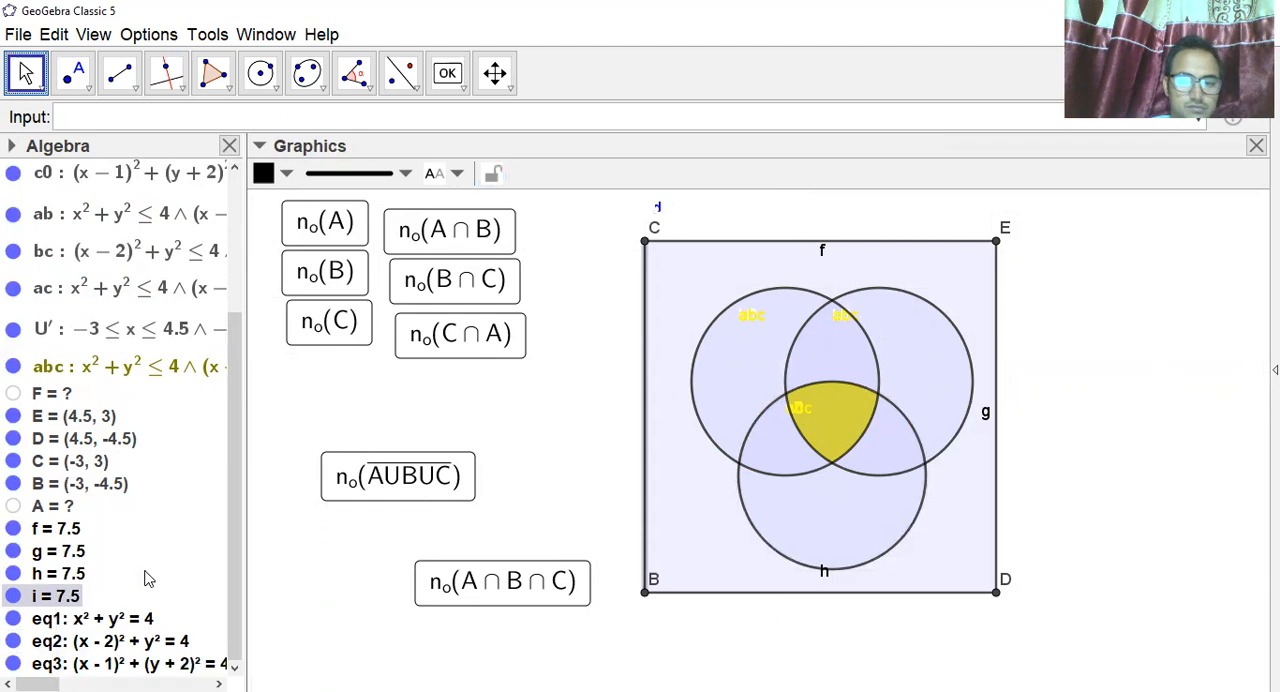
right_click(63, 577)
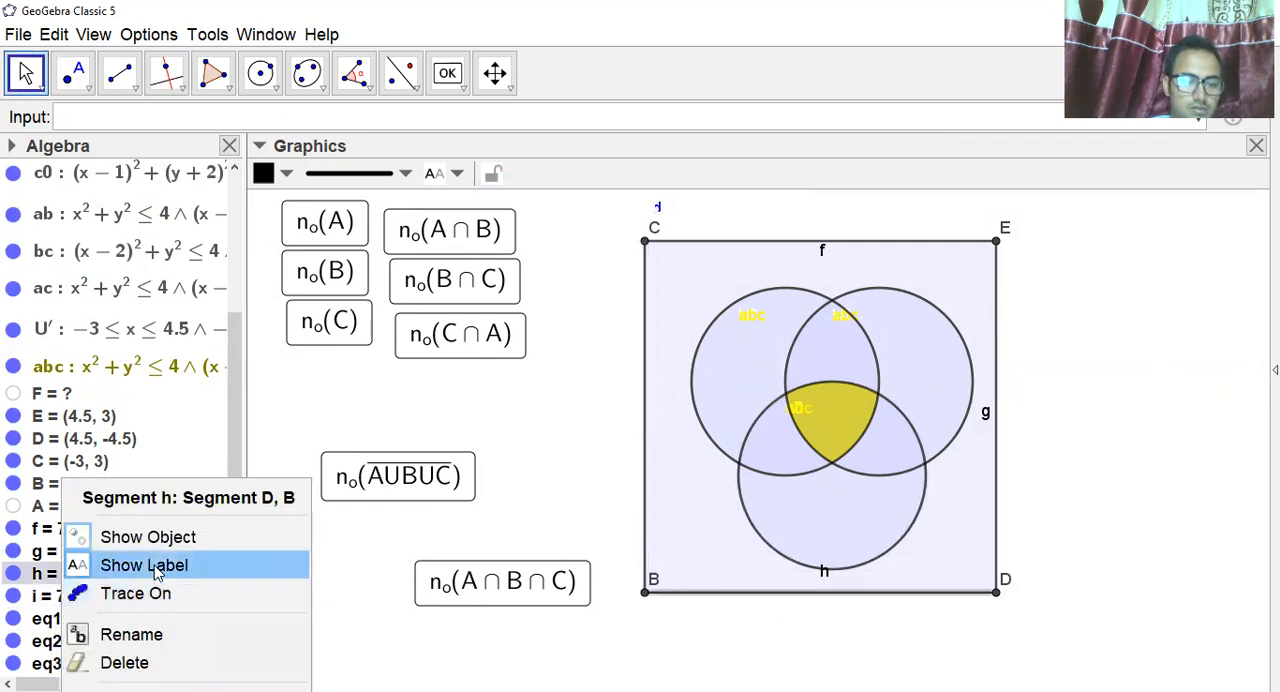
click(155, 567)
right_click(70, 551)
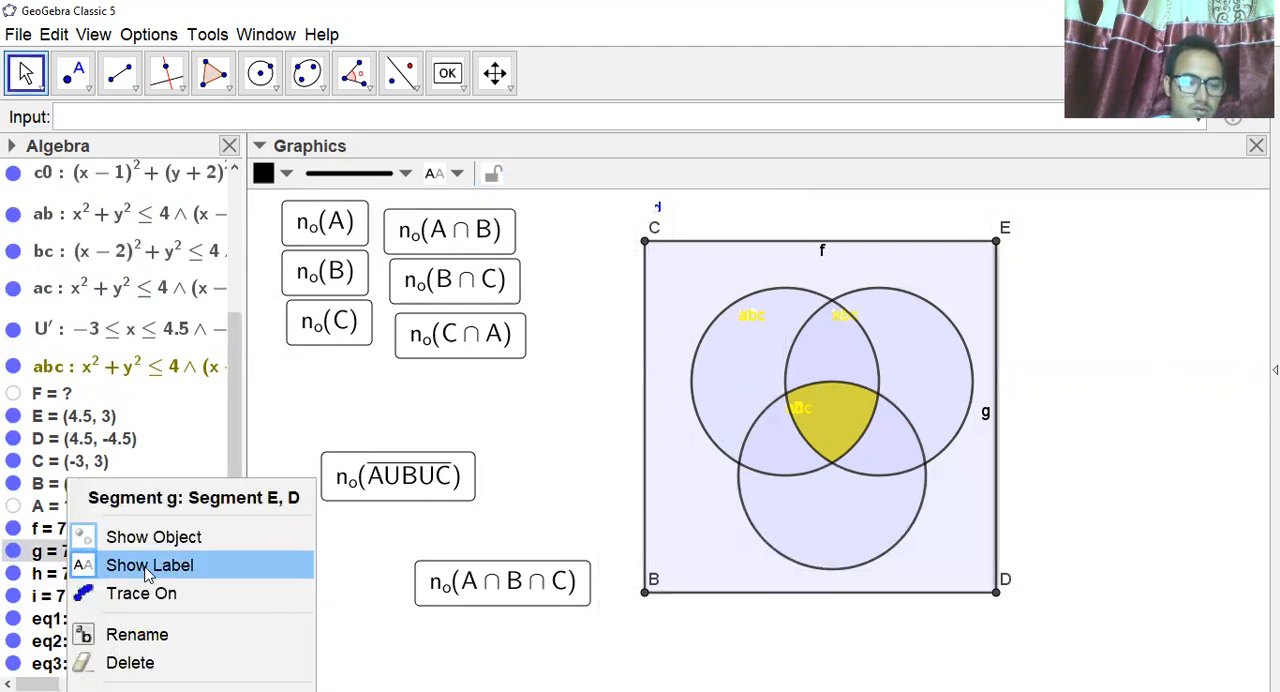
click(148, 566)
right_click(48, 530)
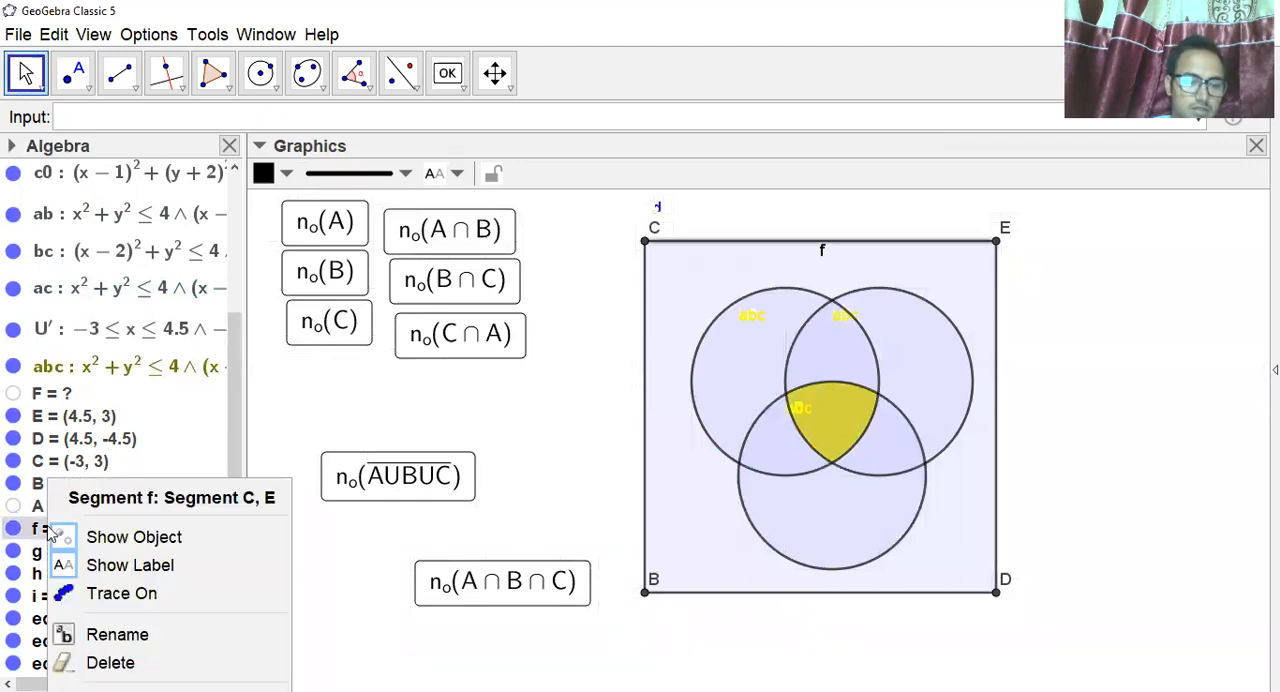
click(130, 566)
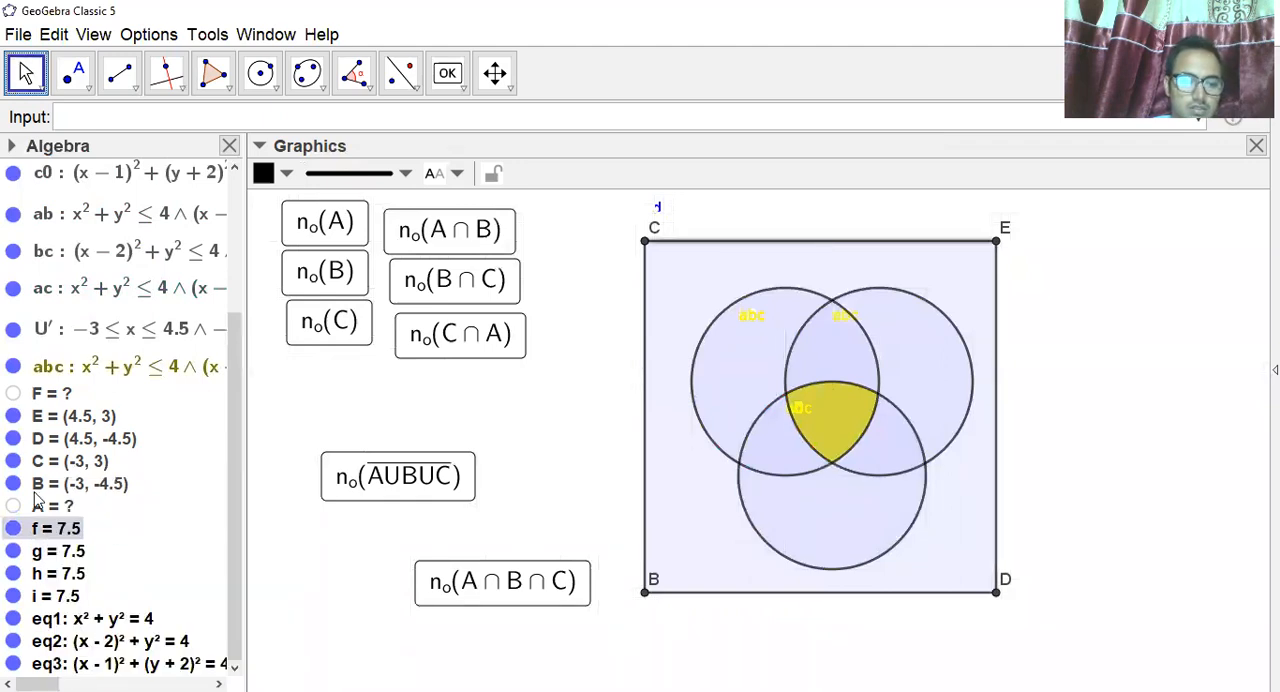
Hide the four corner points B, C, D and E of the rectangle.
click(13, 484)
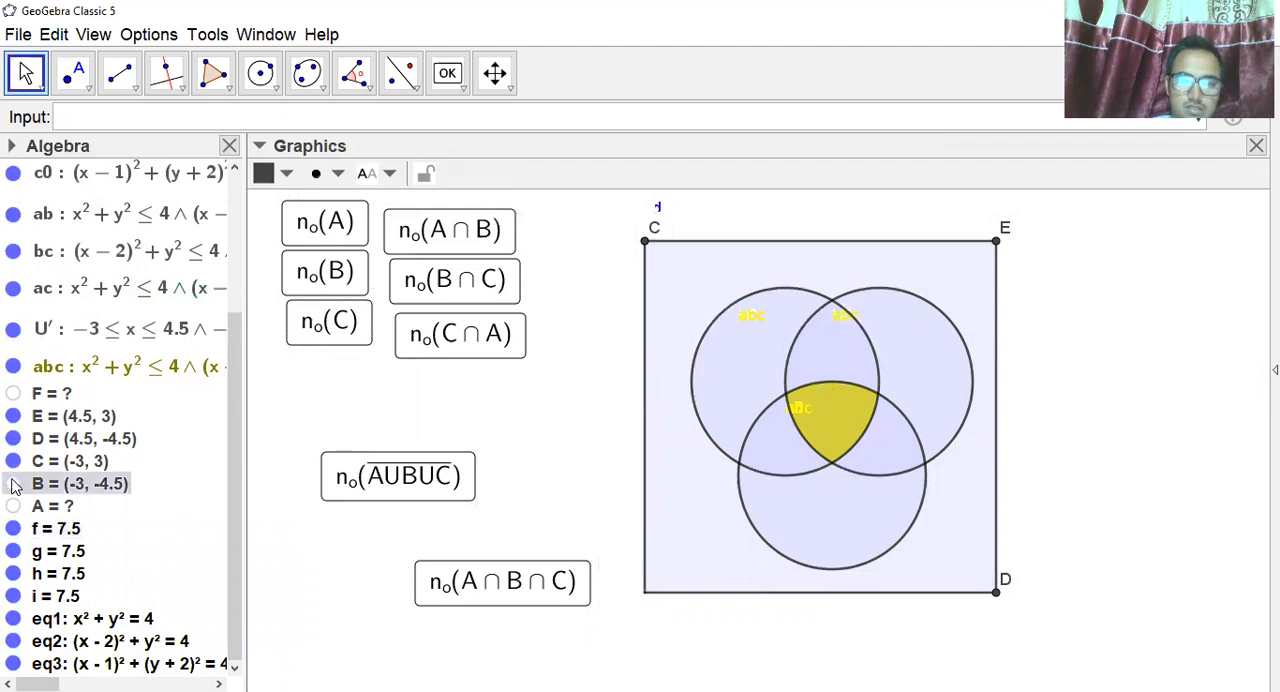
click(13, 461)
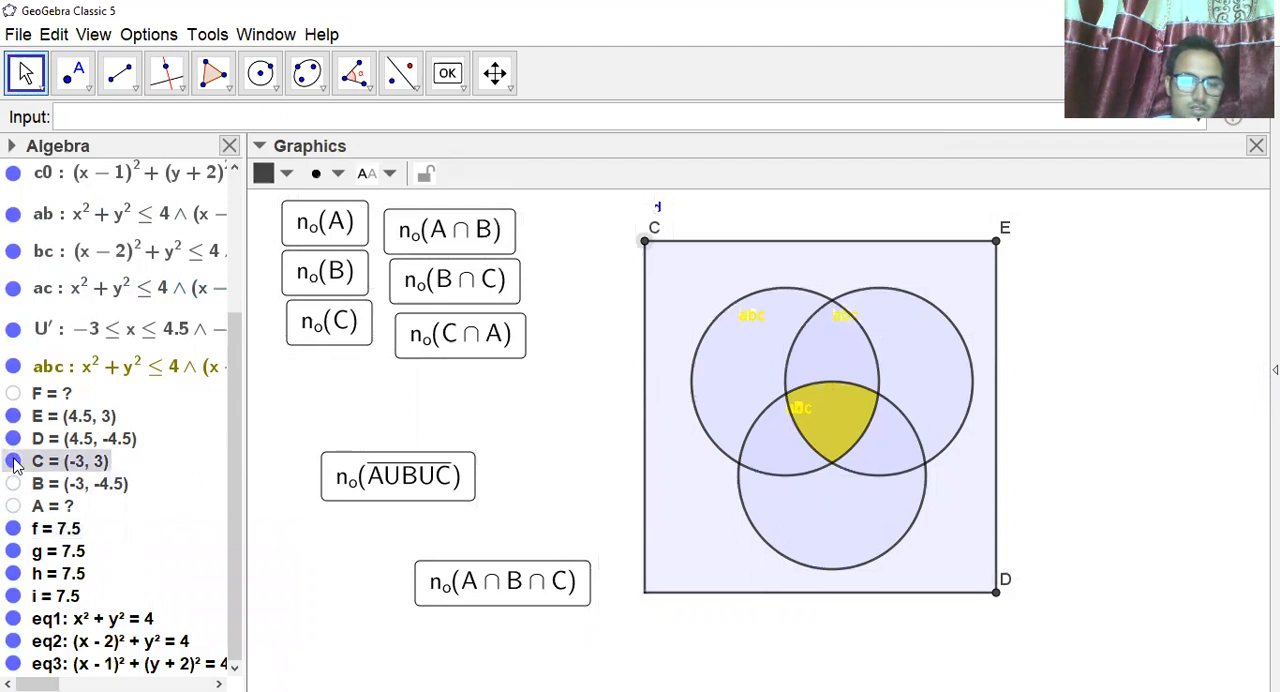
click(13, 439)
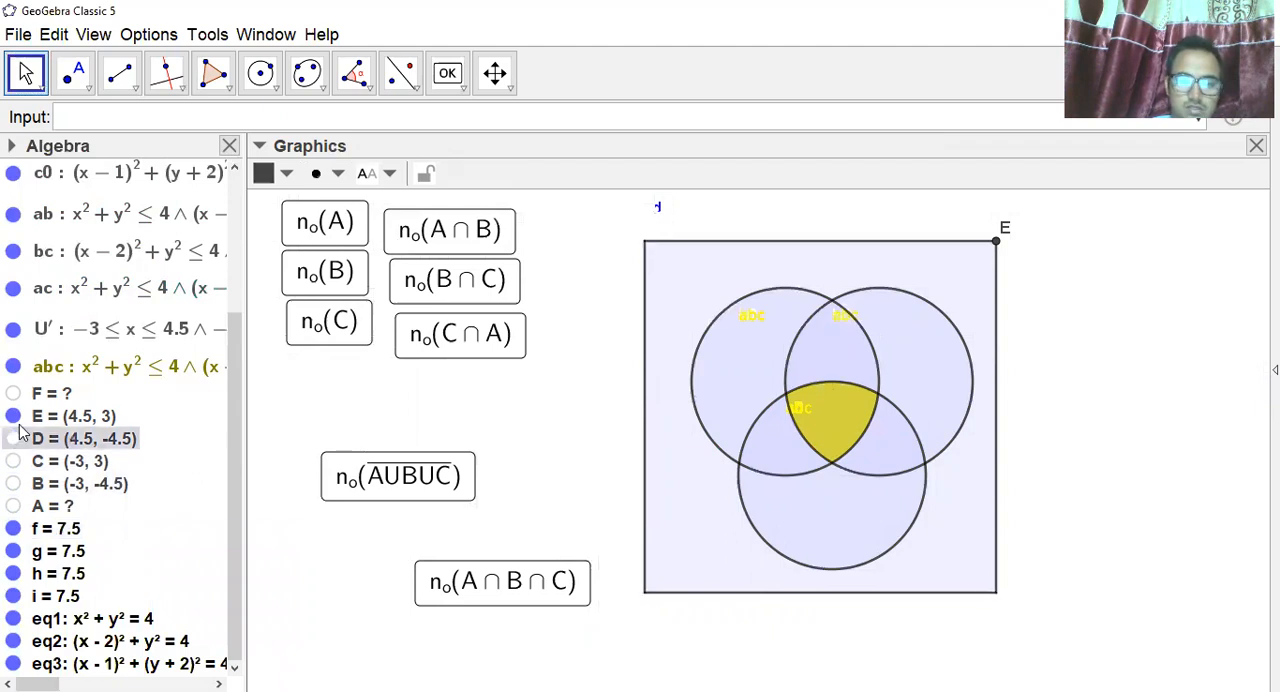
click(13, 417)
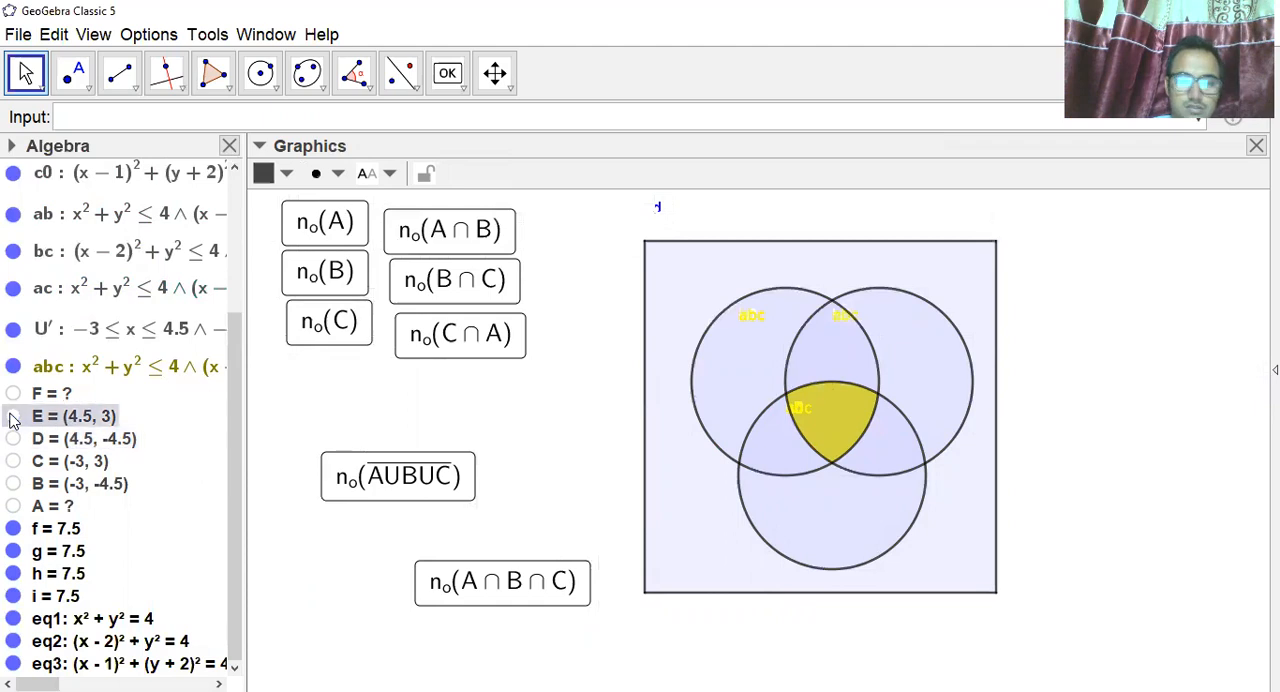
Hide the label of region abc, and switch the label of region U' off and on again.
right_click(50, 372)
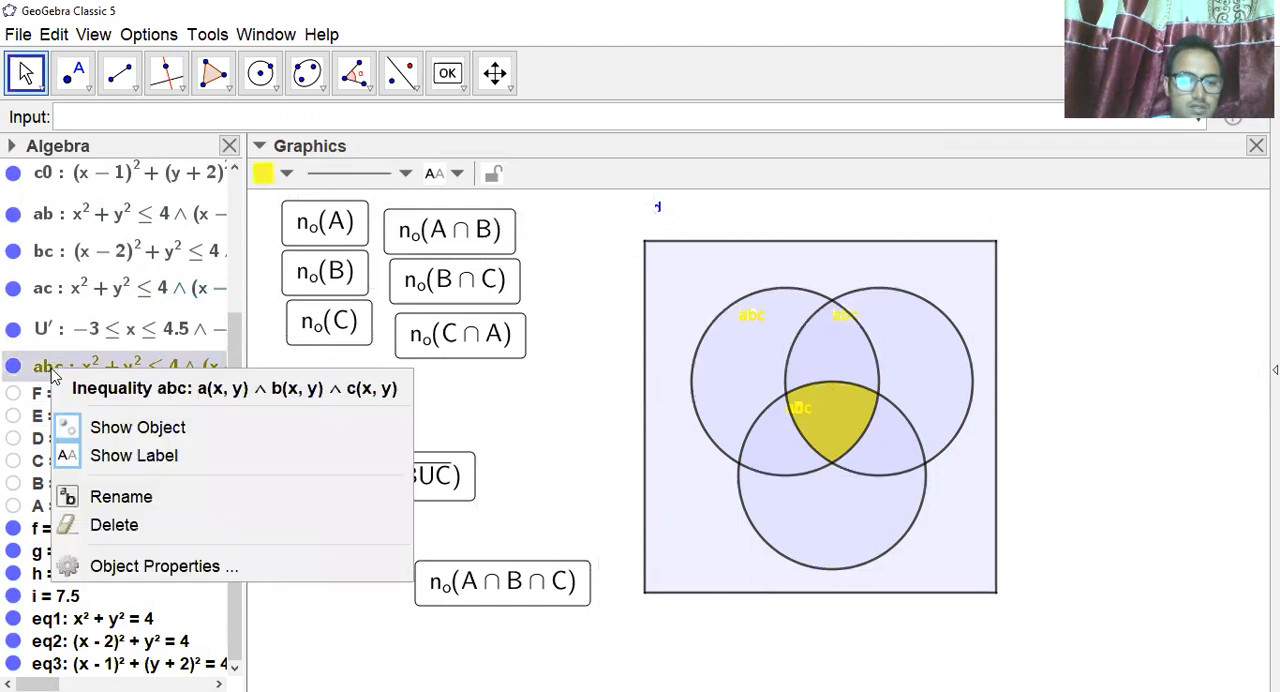
click(130, 457)
right_click(88, 333)
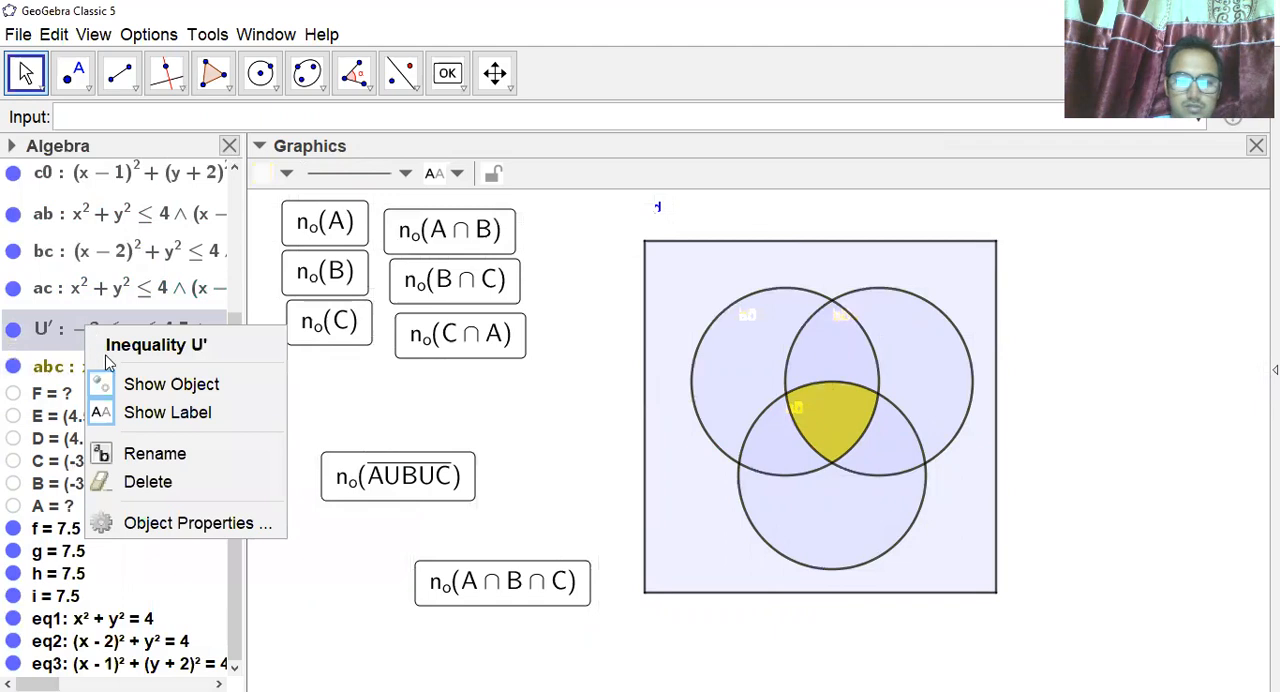
click(100, 410)
right_click(100, 332)
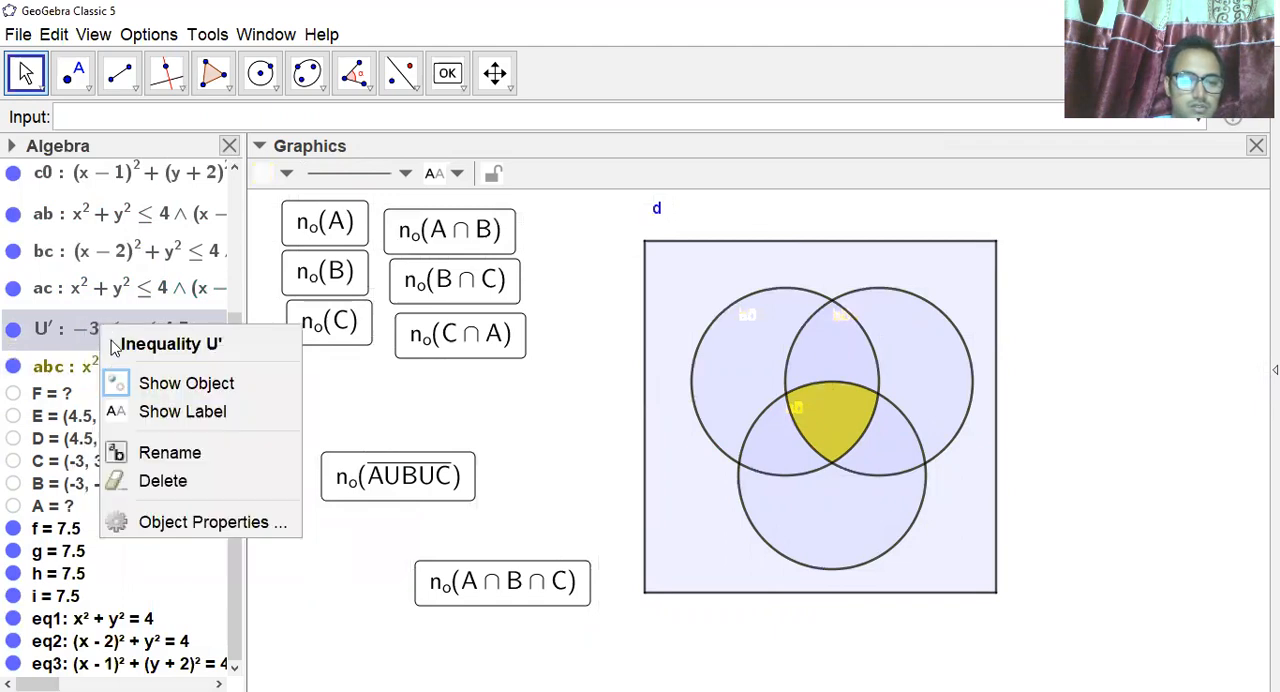
click(158, 410)
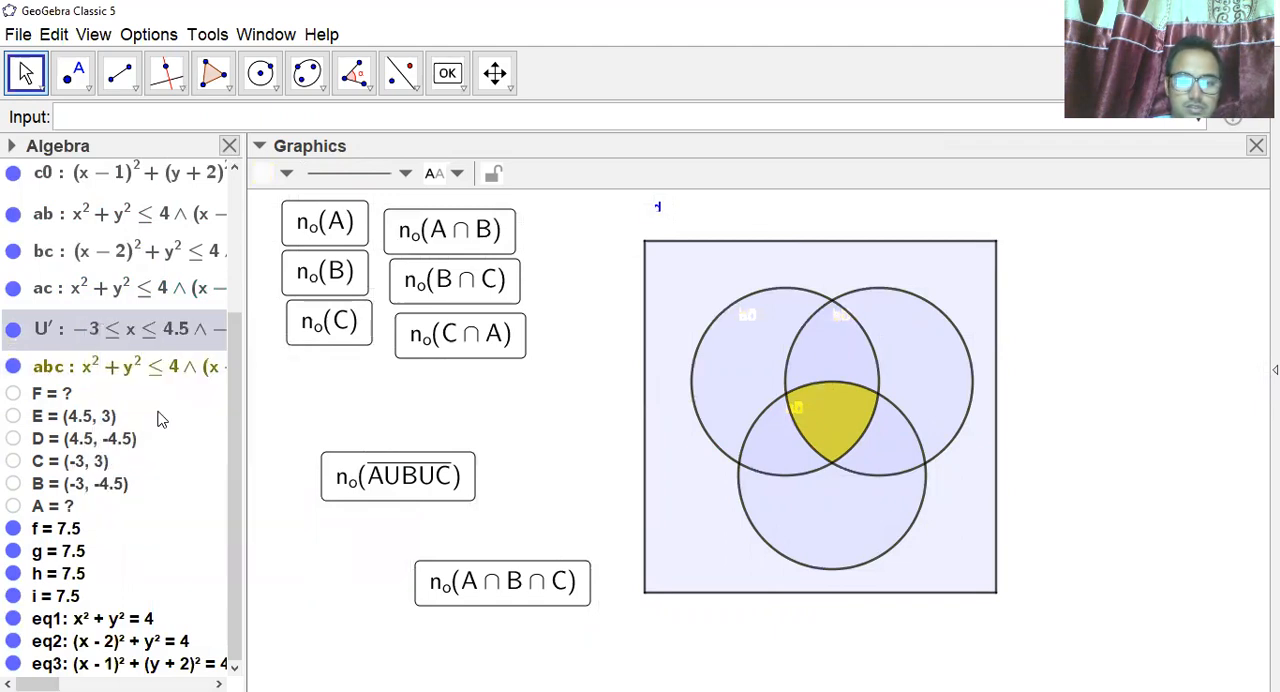
Hide the labels of the regions ac, bc, ab and c0.
right_click(98, 293)
click(163, 388)
right_click(93, 289)
right_click(104, 242)
click(104, 258)
right_click(101, 256)
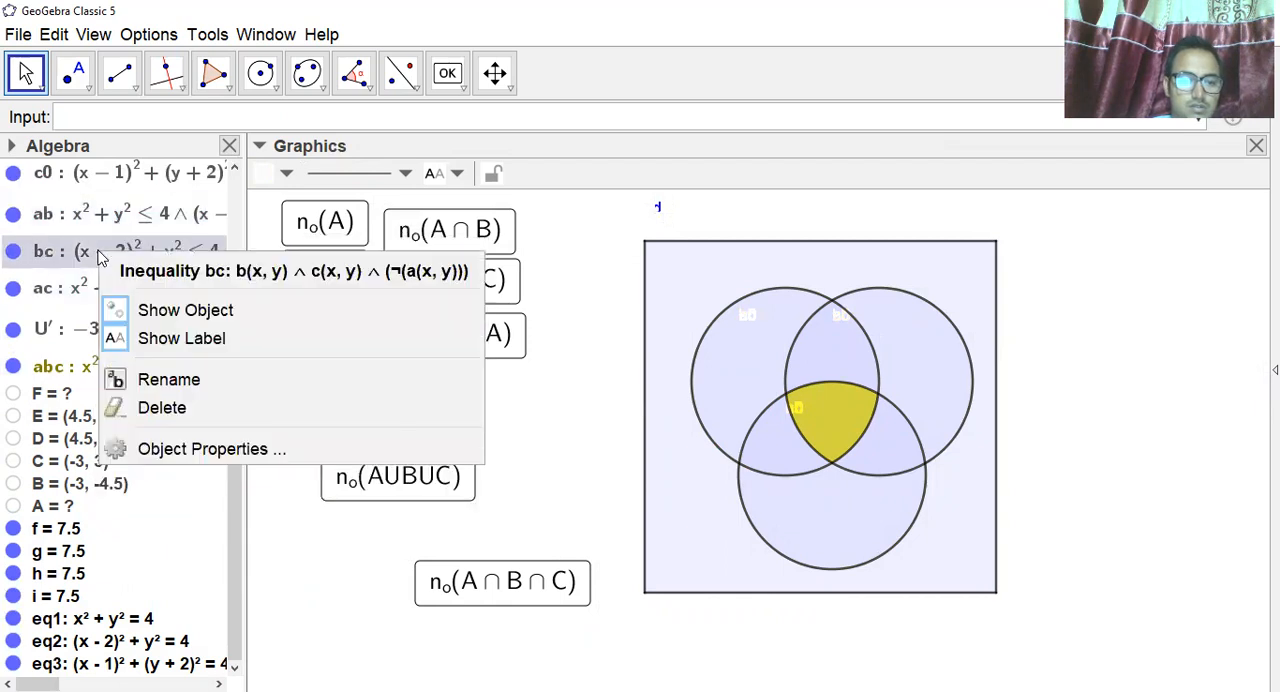
click(155, 343)
right_click(95, 218)
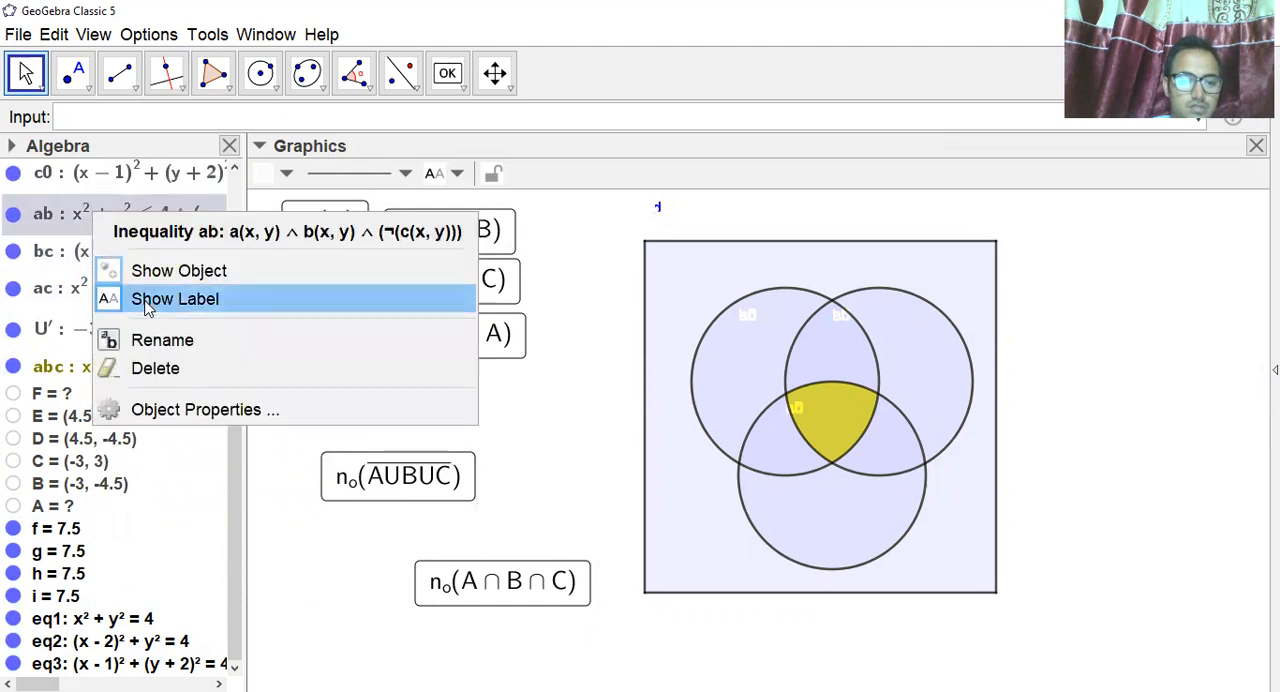
click(106, 296)
right_click(90, 186)
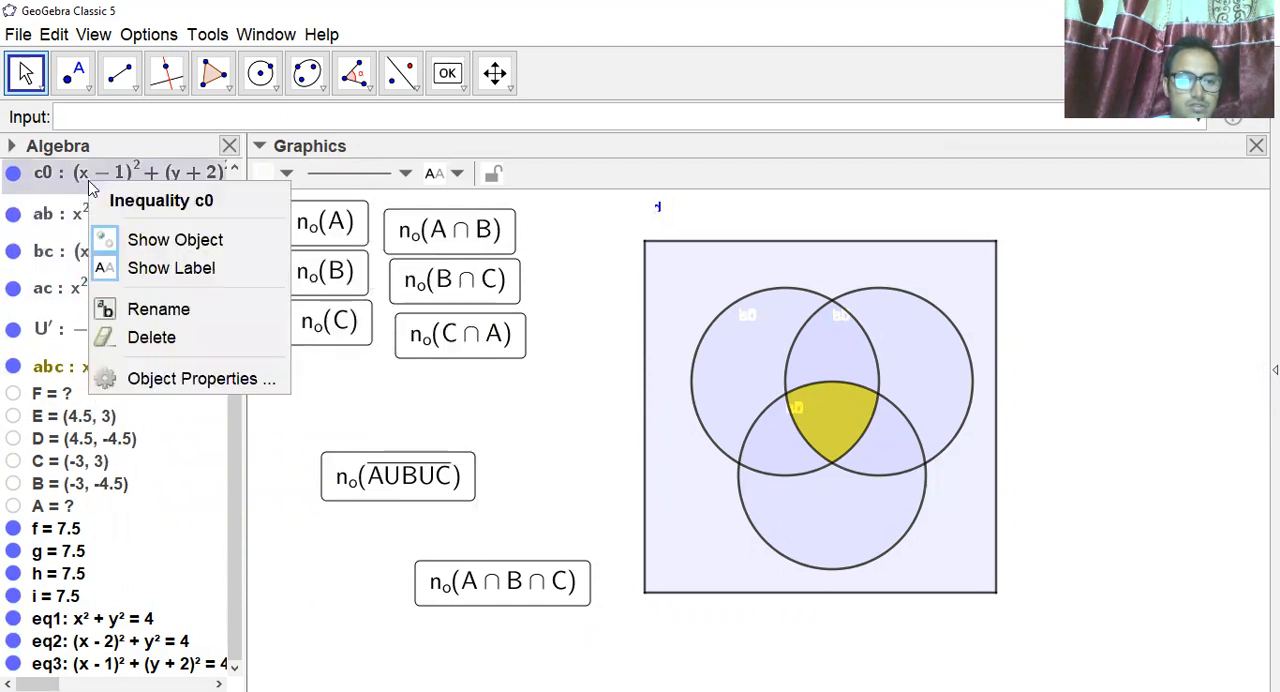
click(145, 270)
Hide the labels of the base inequalities a, b, c and d.
scroll(203, 407, up, 5)
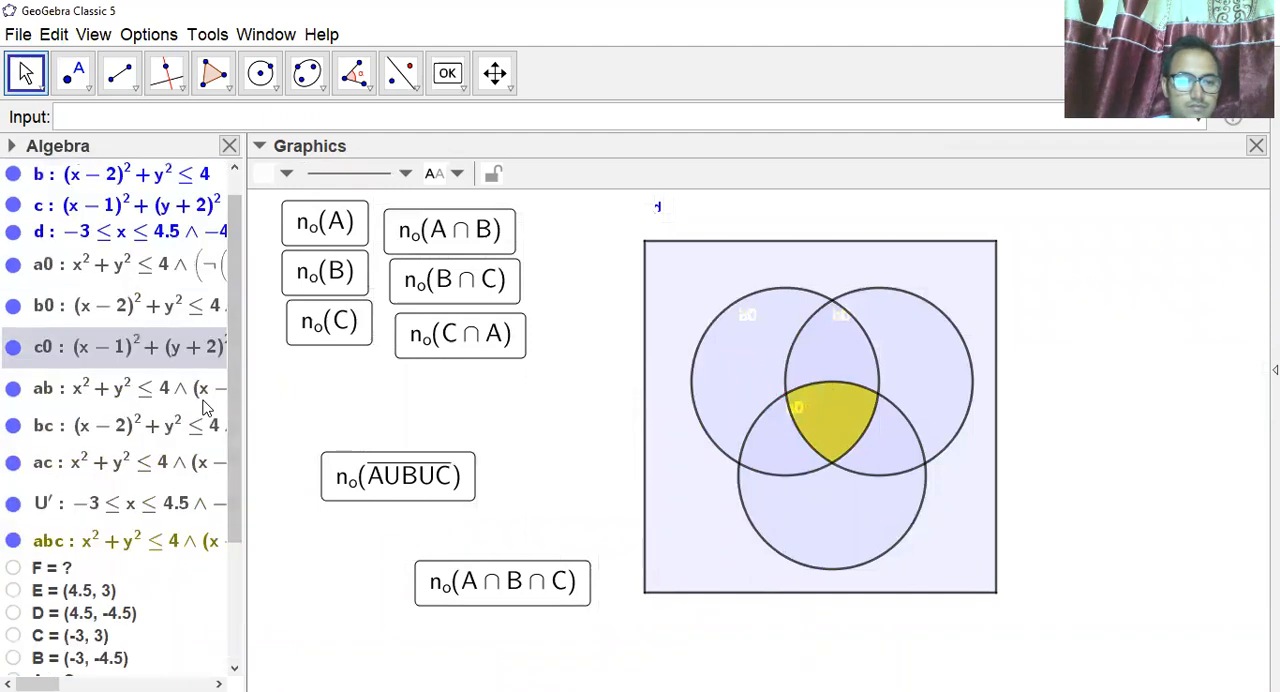
right_click(88, 178)
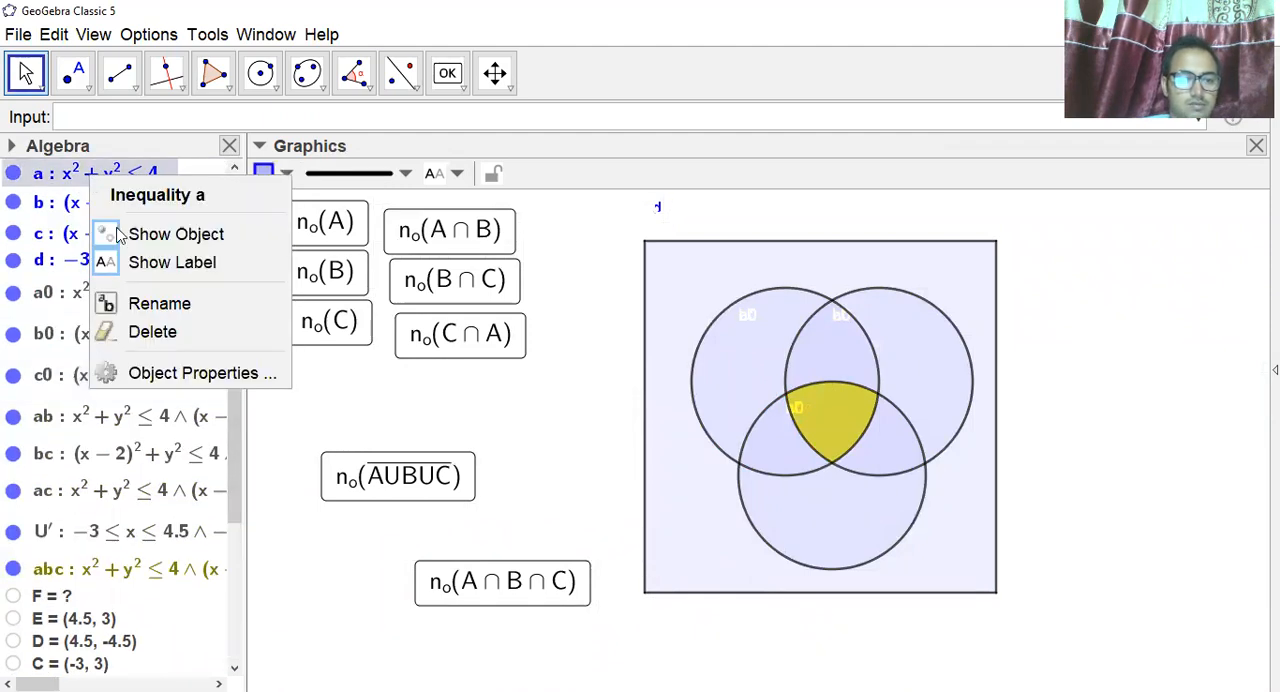
click(146, 260)
right_click(108, 208)
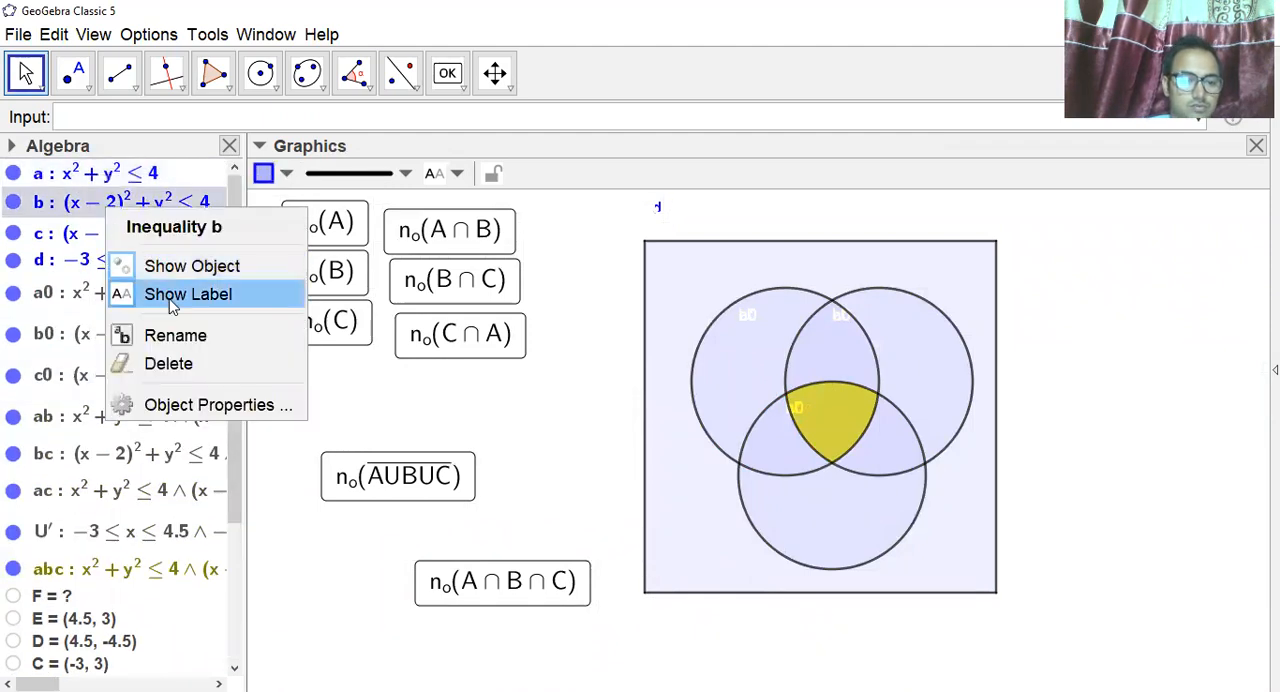
click(150, 294)
right_click(100, 236)
click(146, 330)
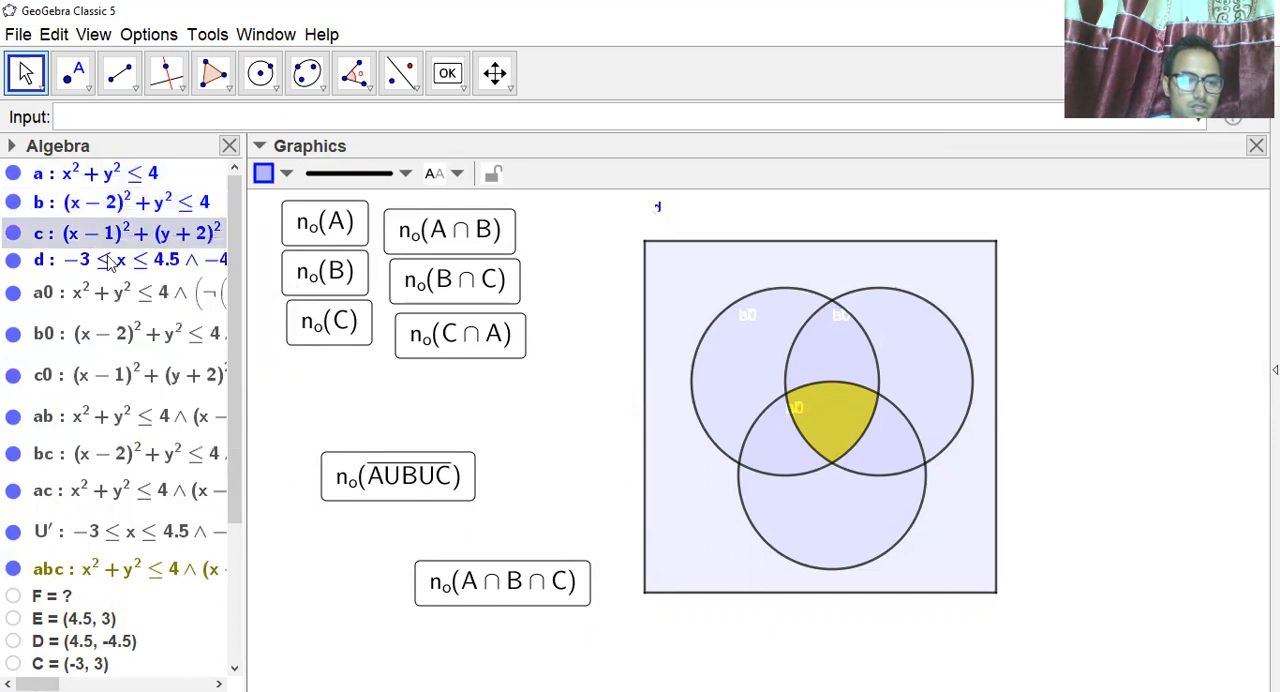
right_click(100, 260)
click(140, 349)
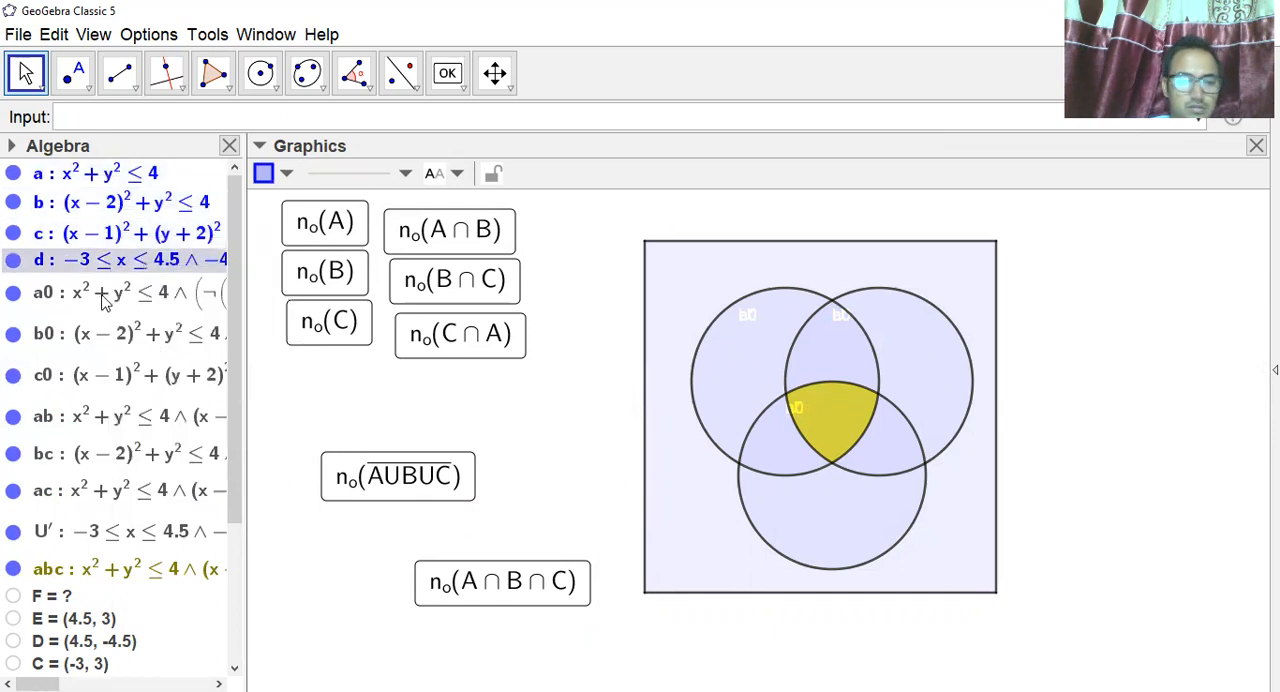
Hide the labels of the regions a0 and b0.
right_click(104, 300)
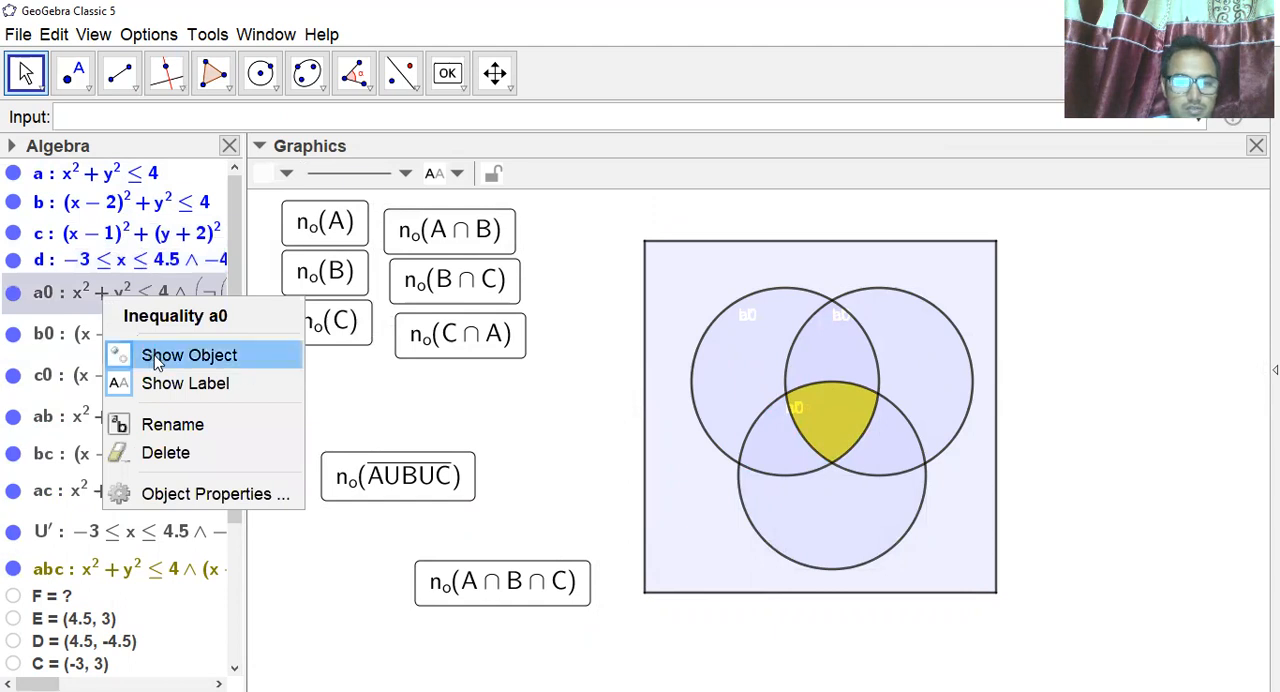
click(160, 383)
right_click(115, 333)
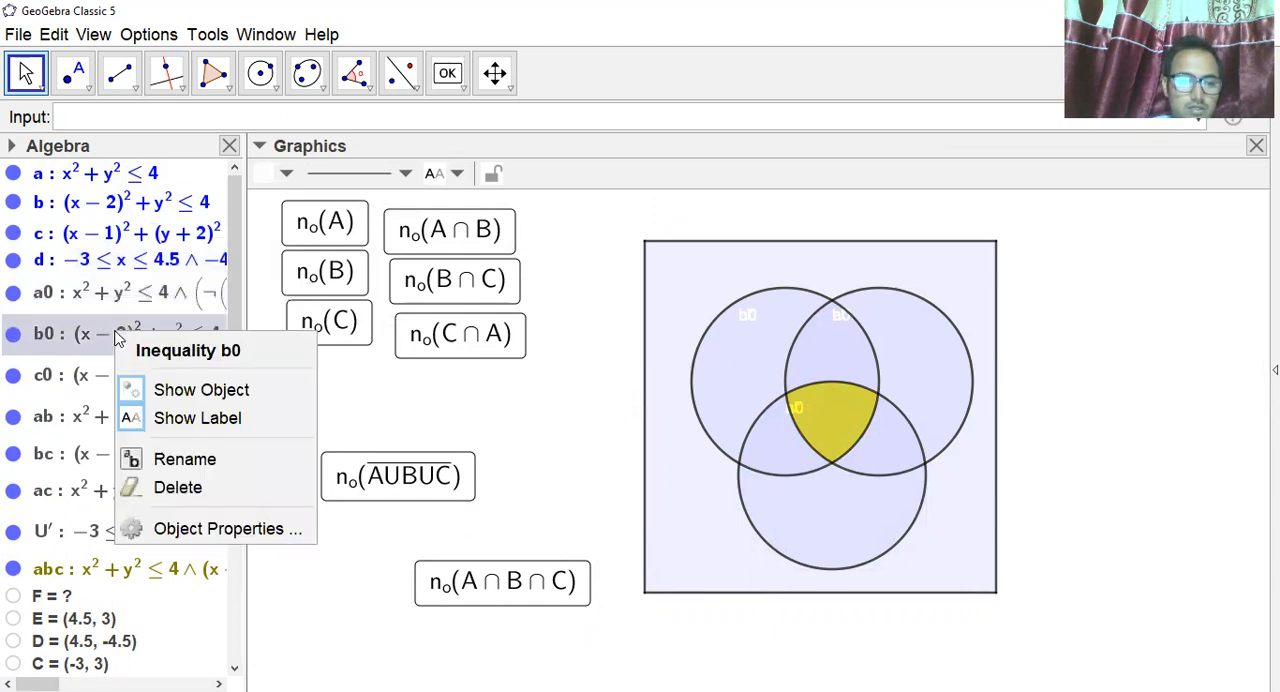
click(180, 418)
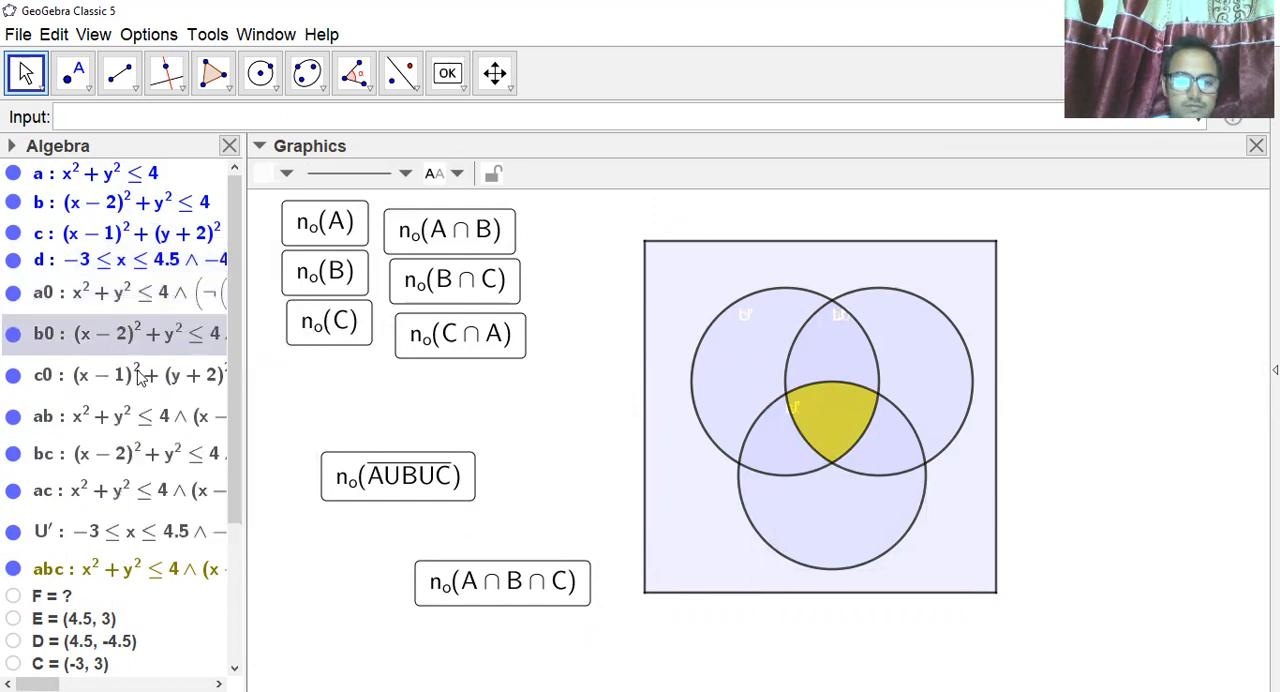
Switch the label of region c0 on and off again, and hide the label of the complement region U'.
right_click(140, 376)
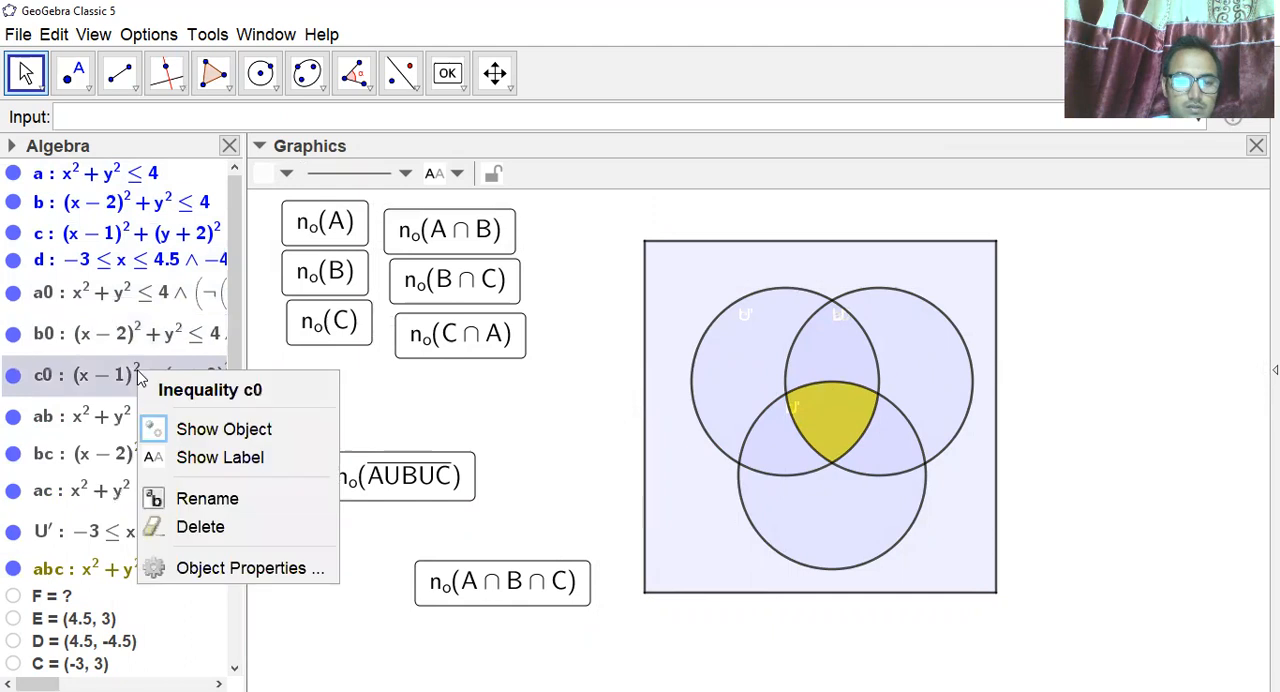
click(199, 459)
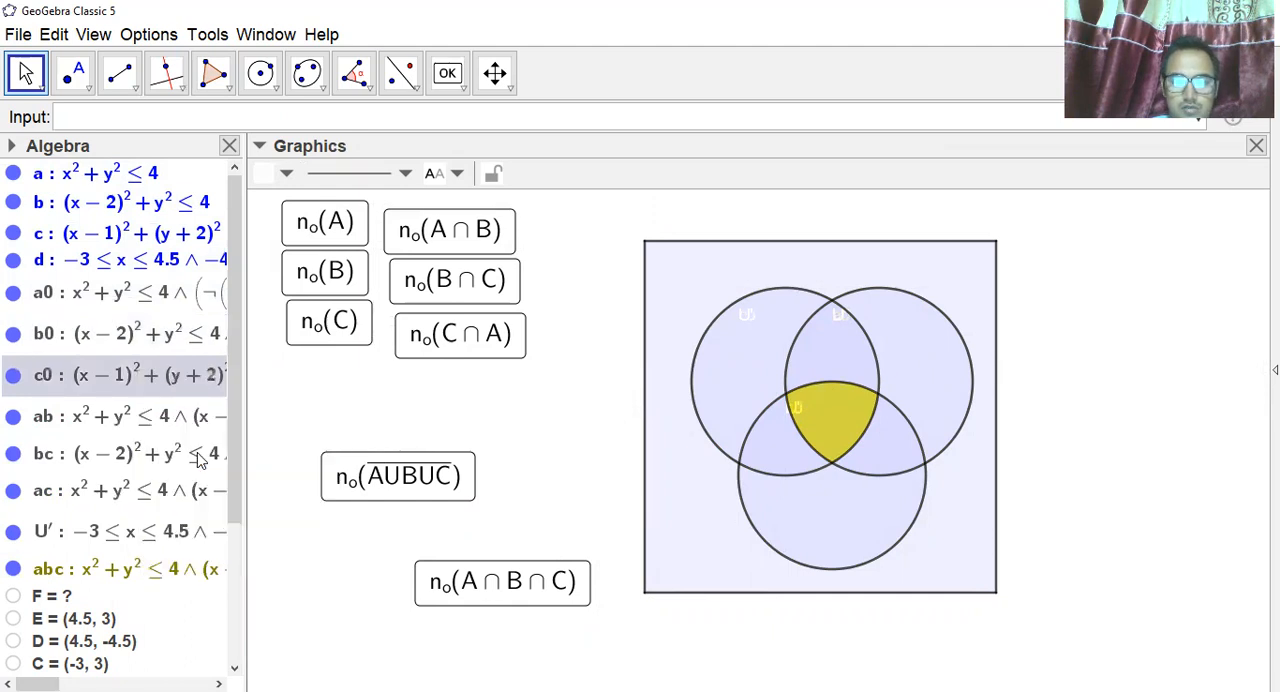
right_click(148, 378)
click(209, 466)
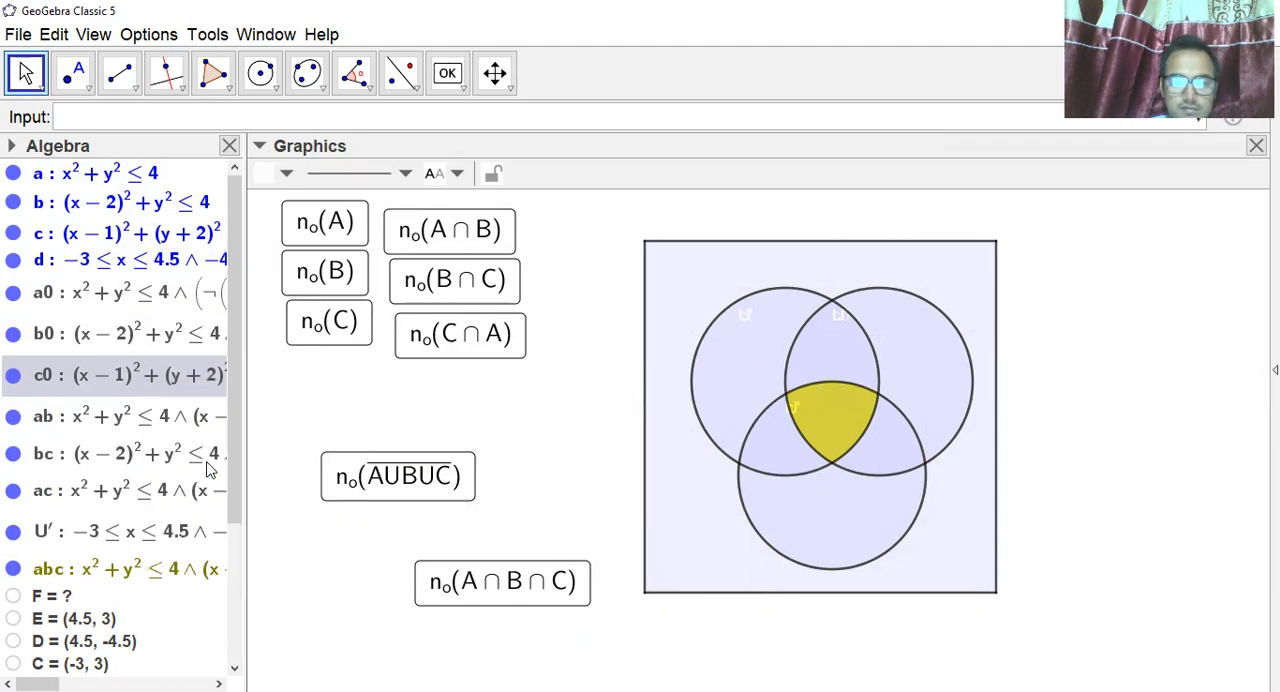
right_click(116, 530)
click(185, 600)
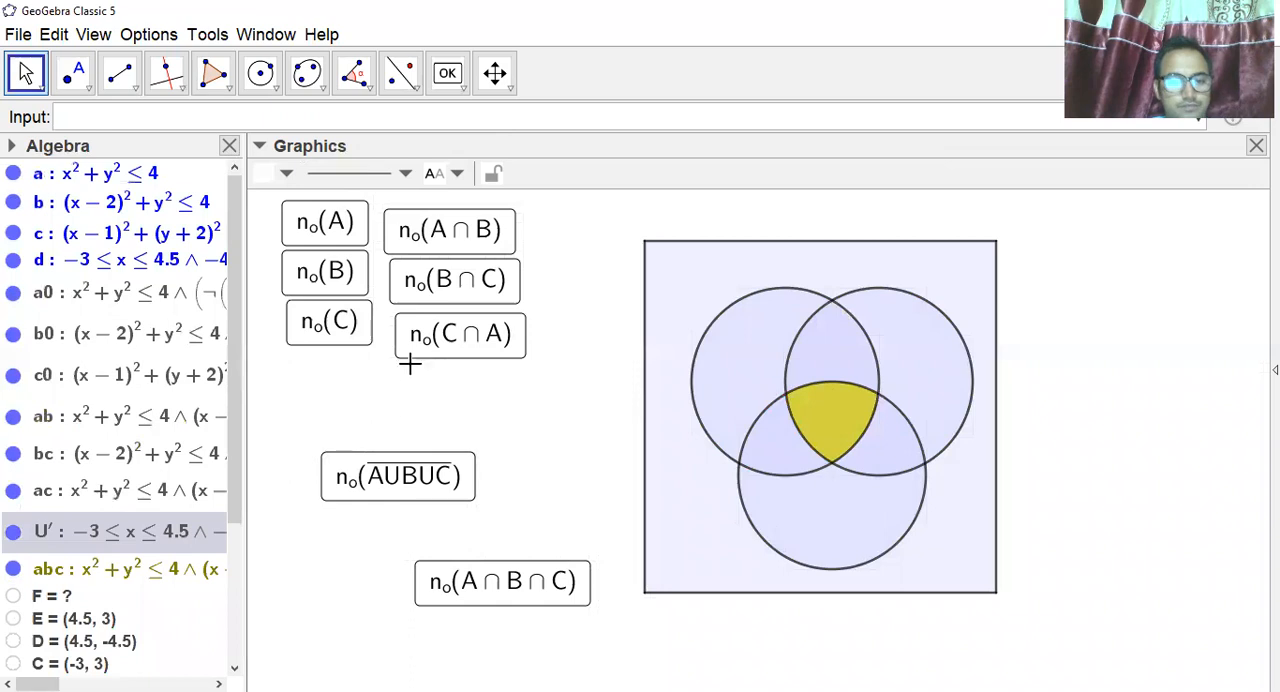
Move the complement button and the A∩B∩C button up beneath the C∩A button, and hide the Algebra view.
drag(380, 474, 455, 396)
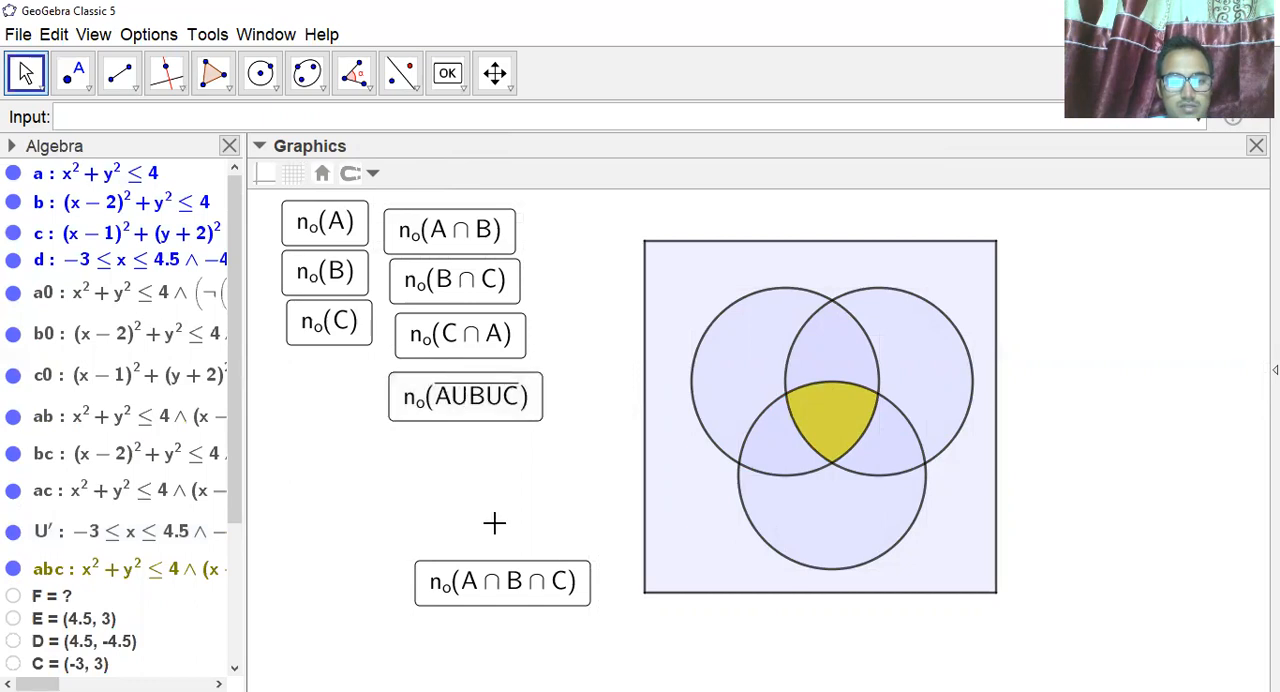
drag(517, 602, 483, 475)
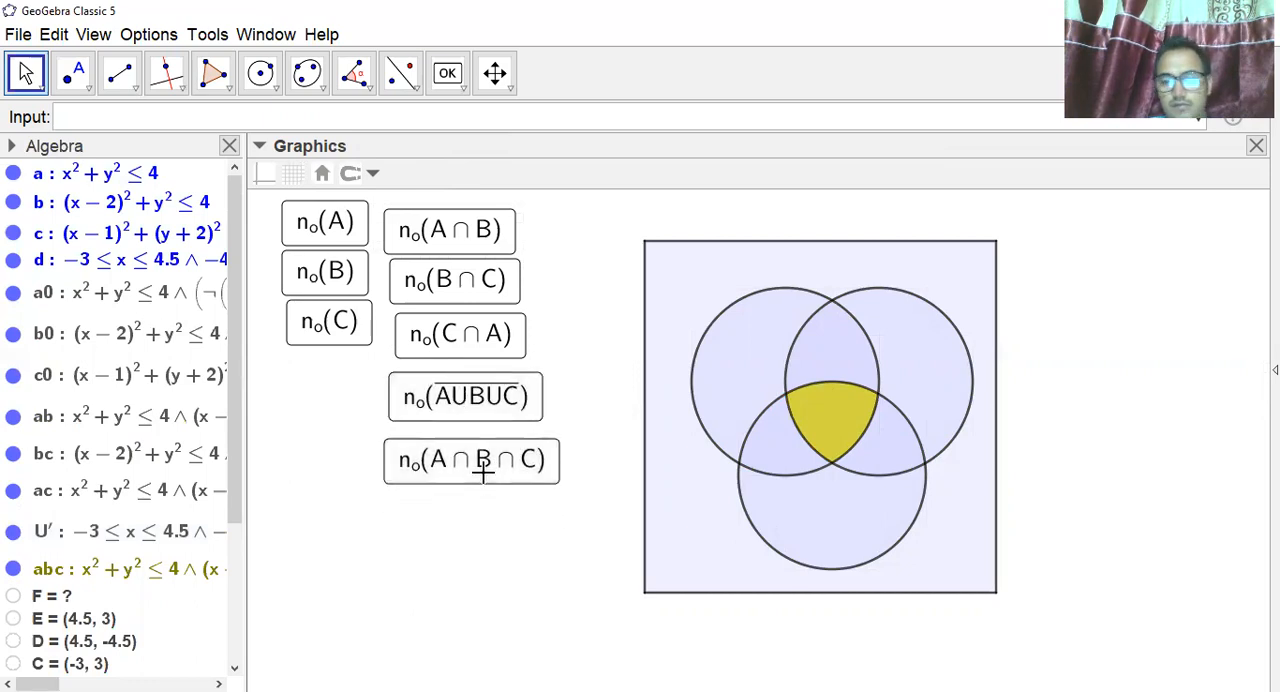
click(230, 147)
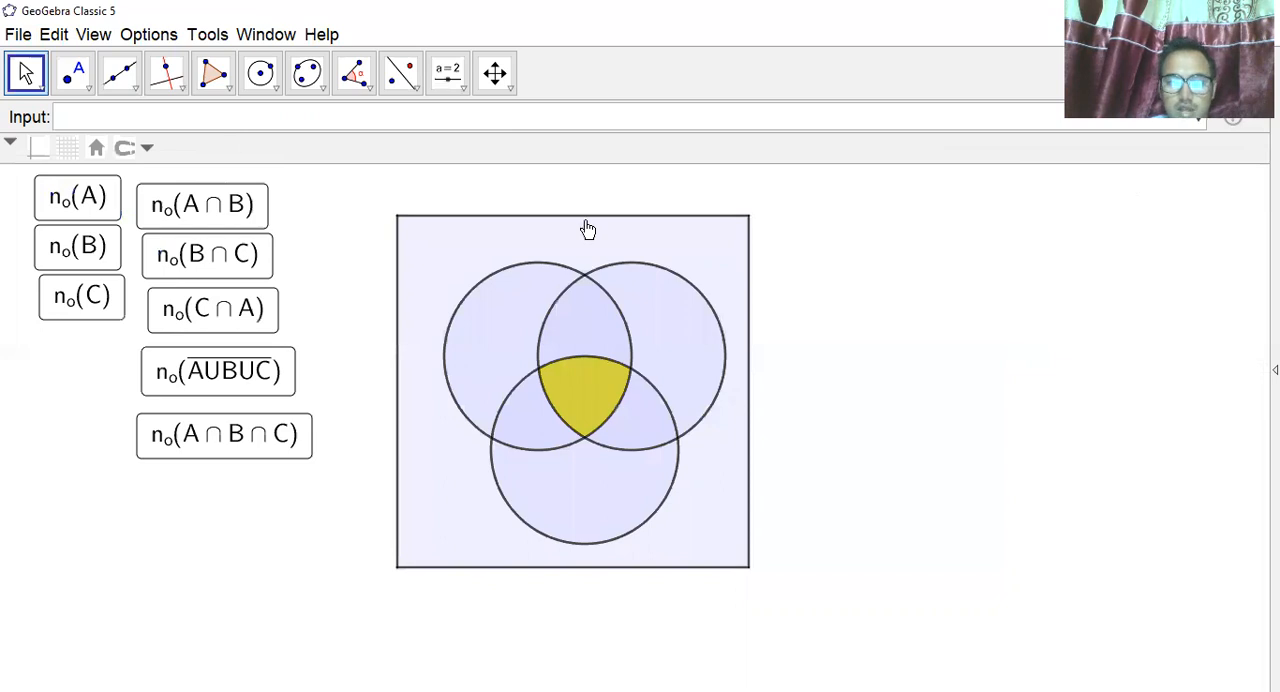
Insert the text A as a LaTeX formula in the empty area beside the Venn diagram.
click(463, 92)
click(493, 159)
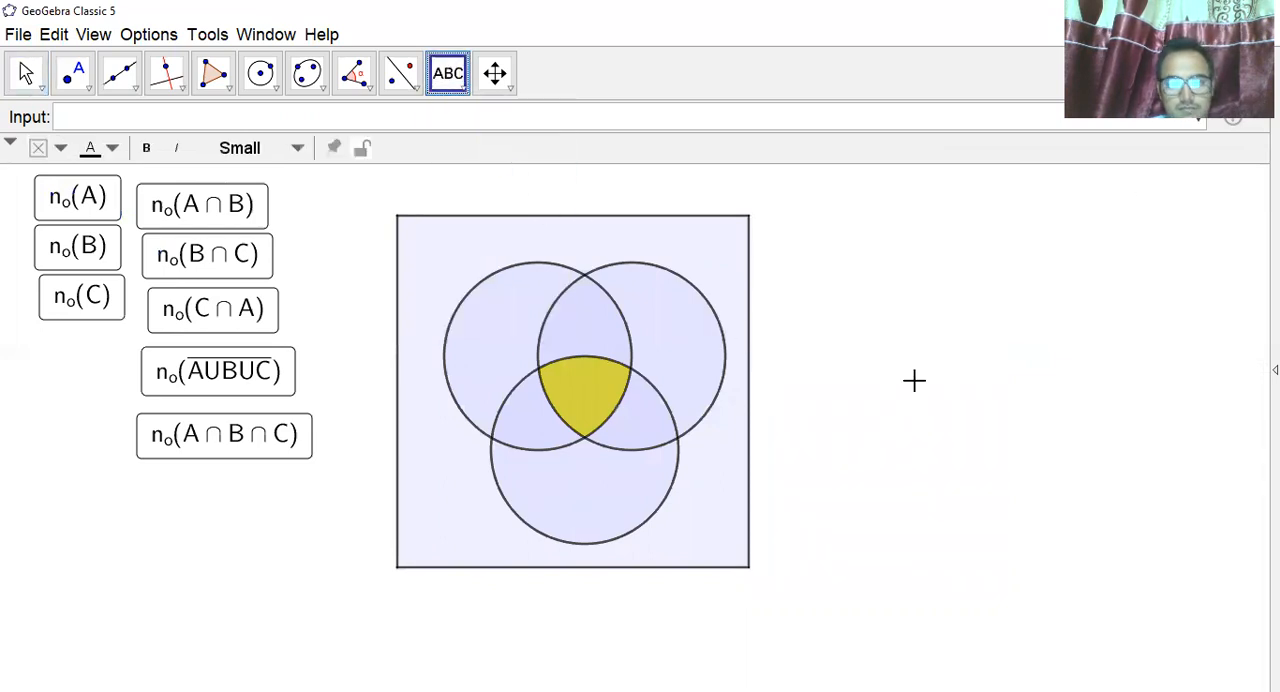
click(852, 305)
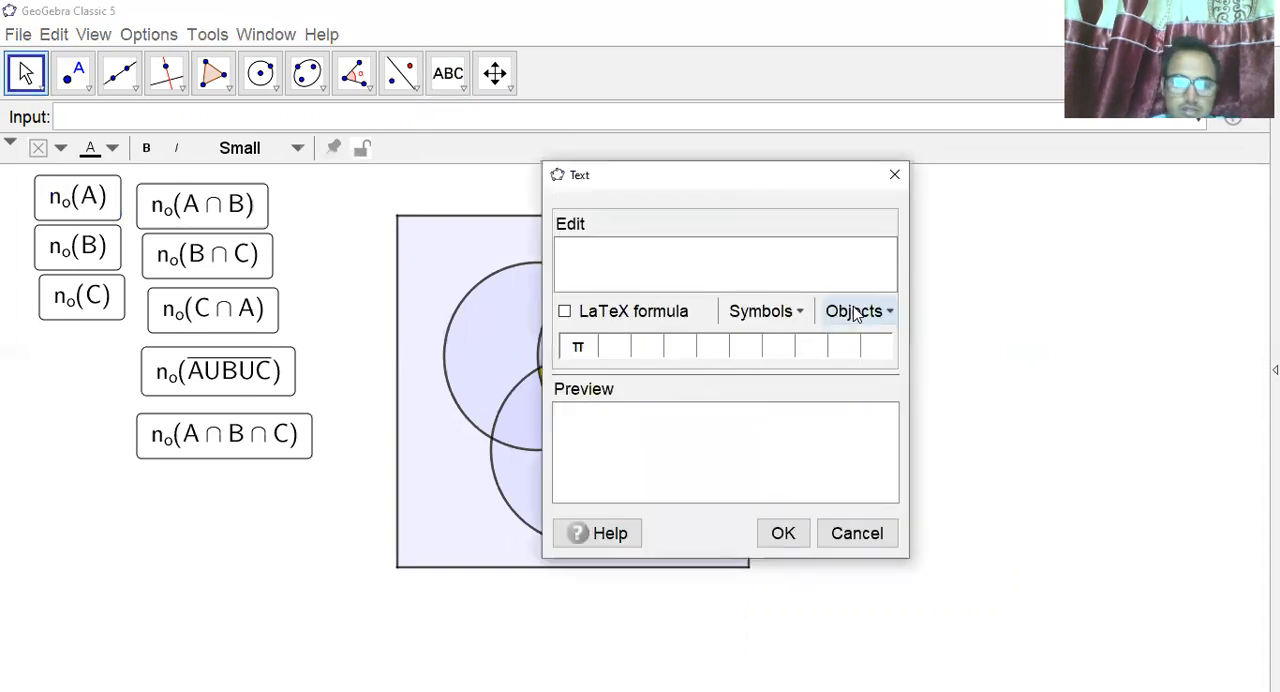
text(A)
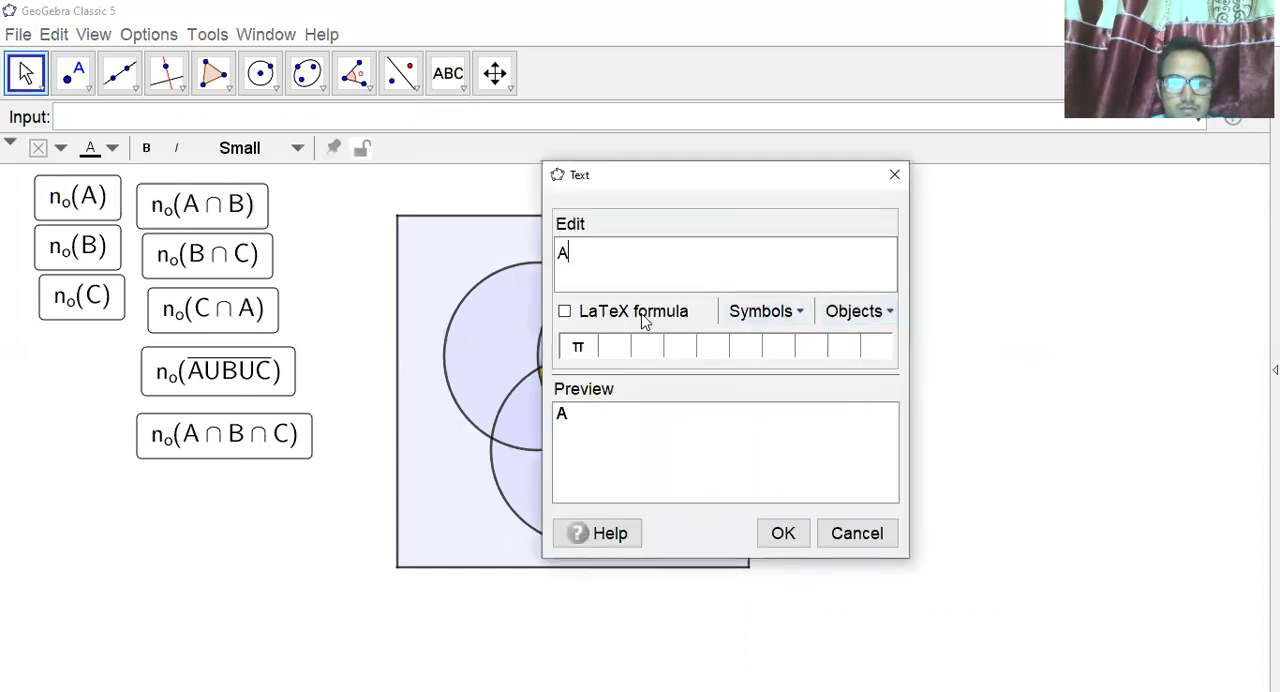
click(565, 312)
click(772, 541)
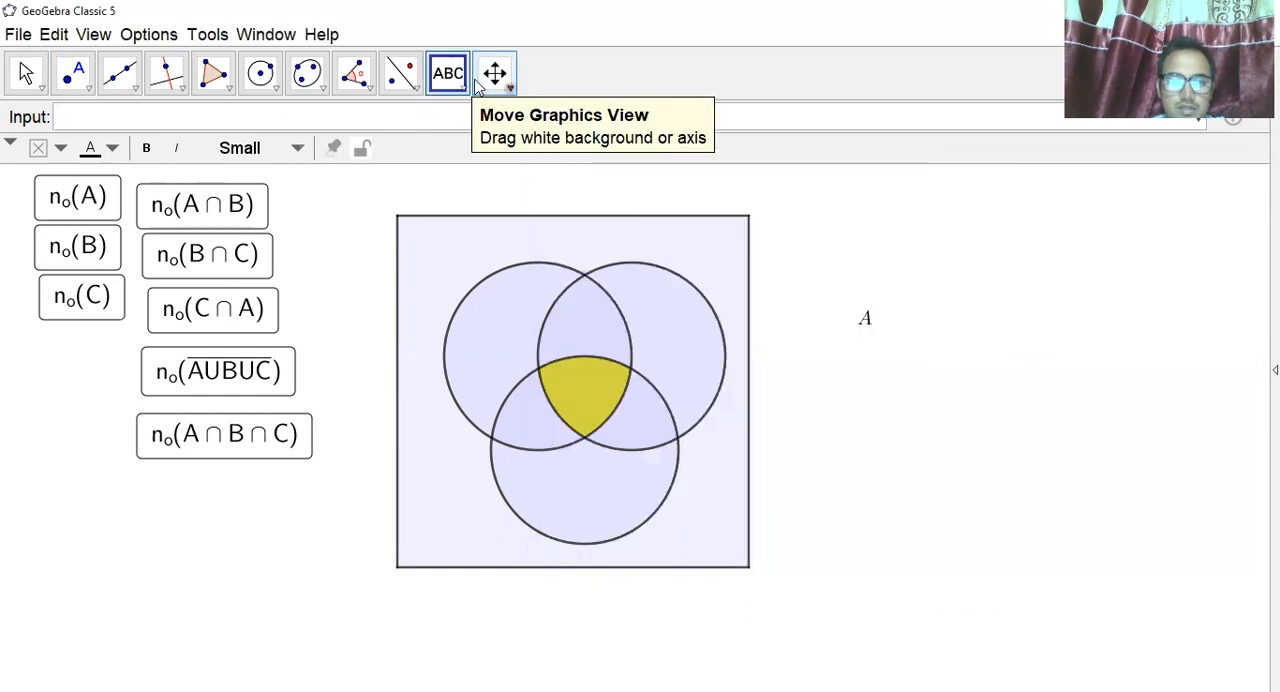
Insert the text B as a LaTeX formula beside the text A.
click(928, 317)
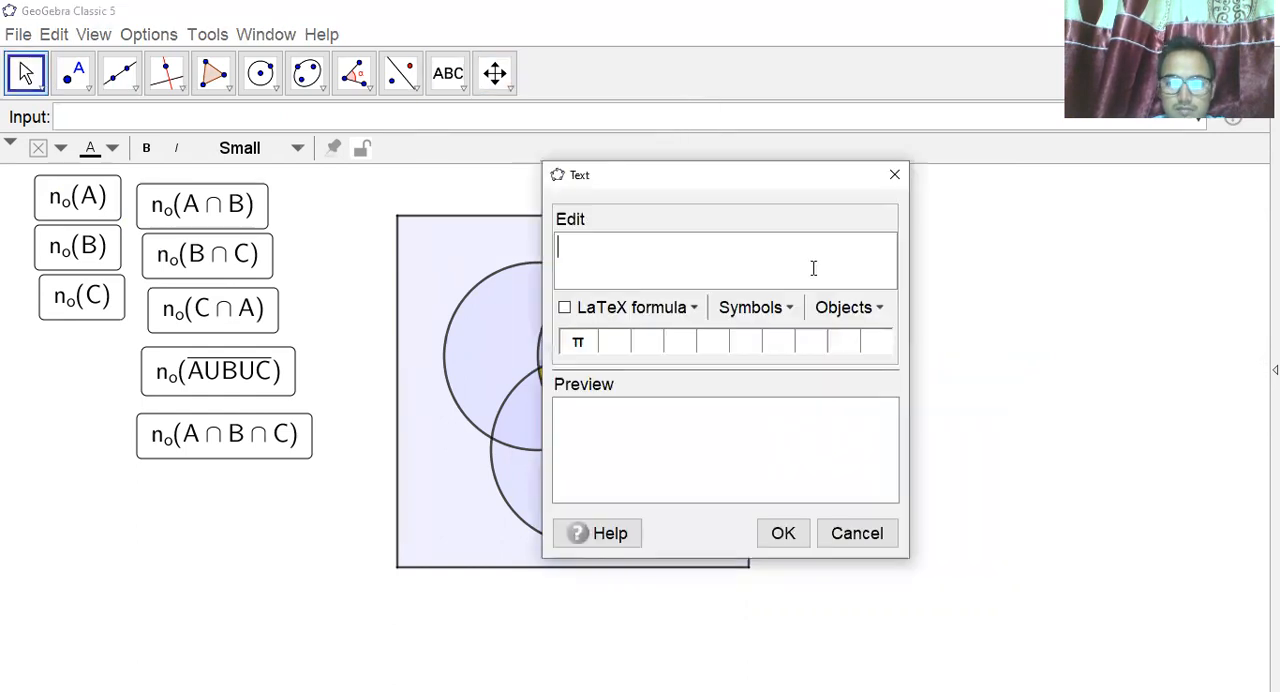
text(B)
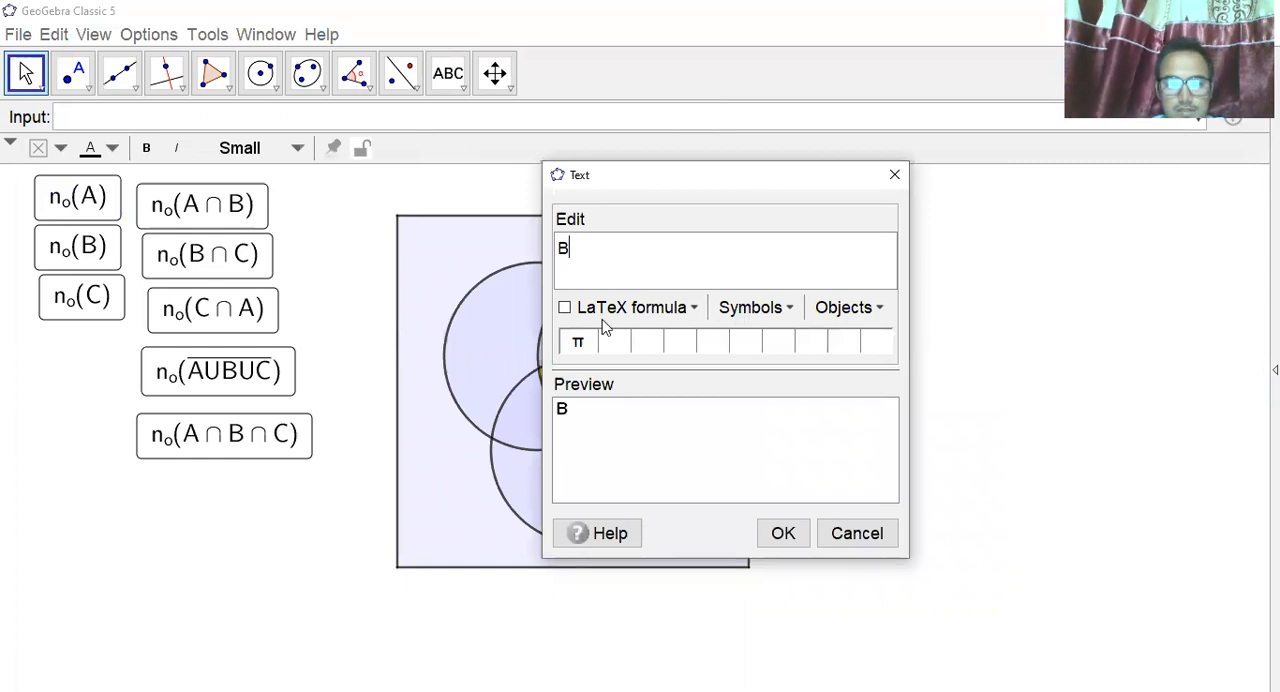
click(564, 308)
click(783, 540)
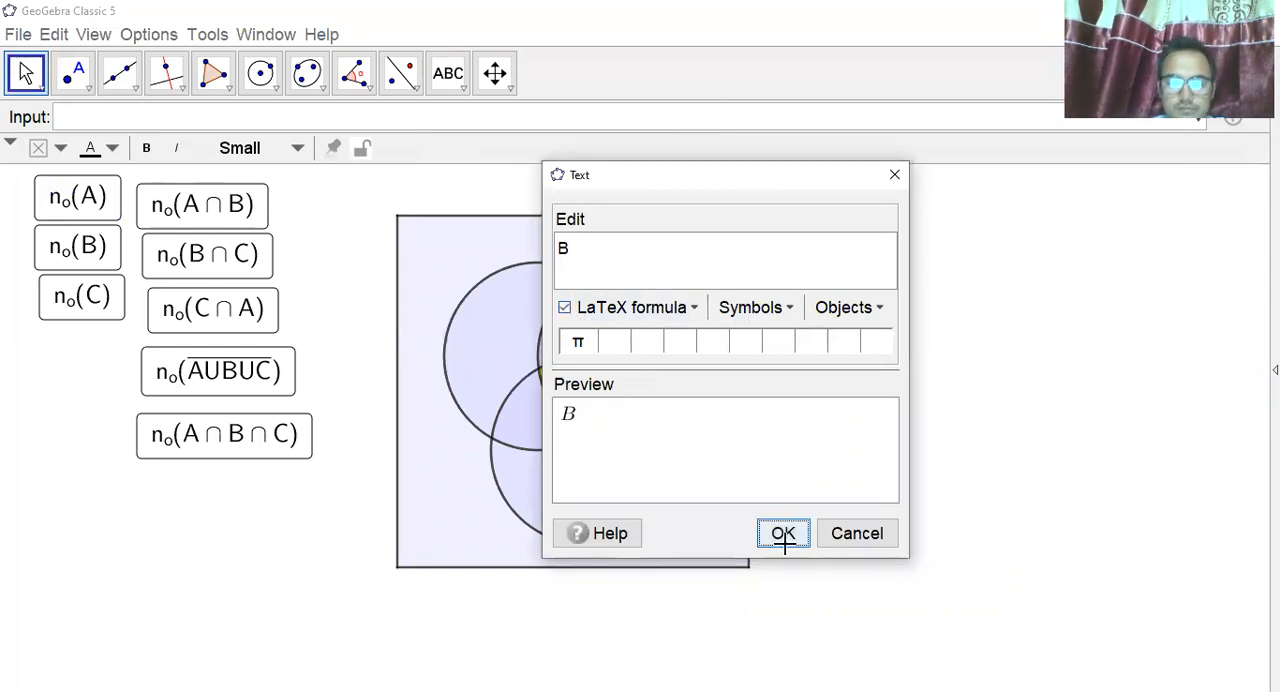
Insert two more LaTeX texts, C and U, in the empty area below the texts A and B.
click(949, 400)
text(C)
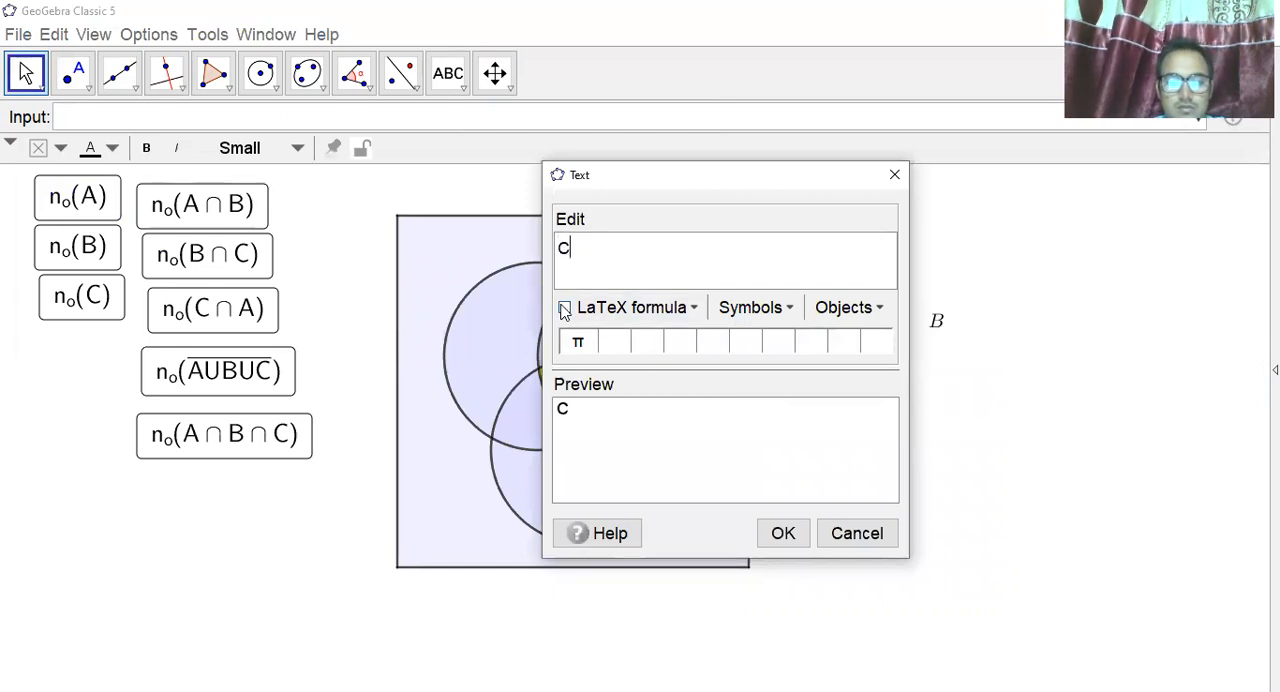
click(778, 532)
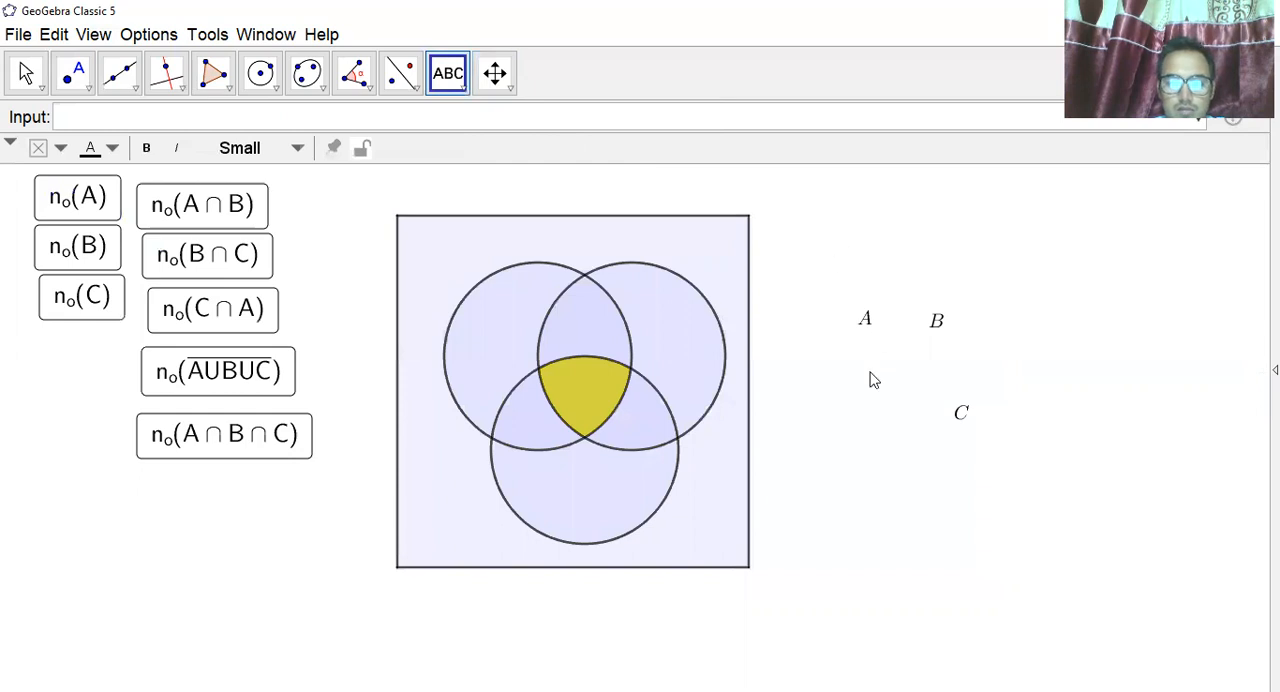
click(870, 379)
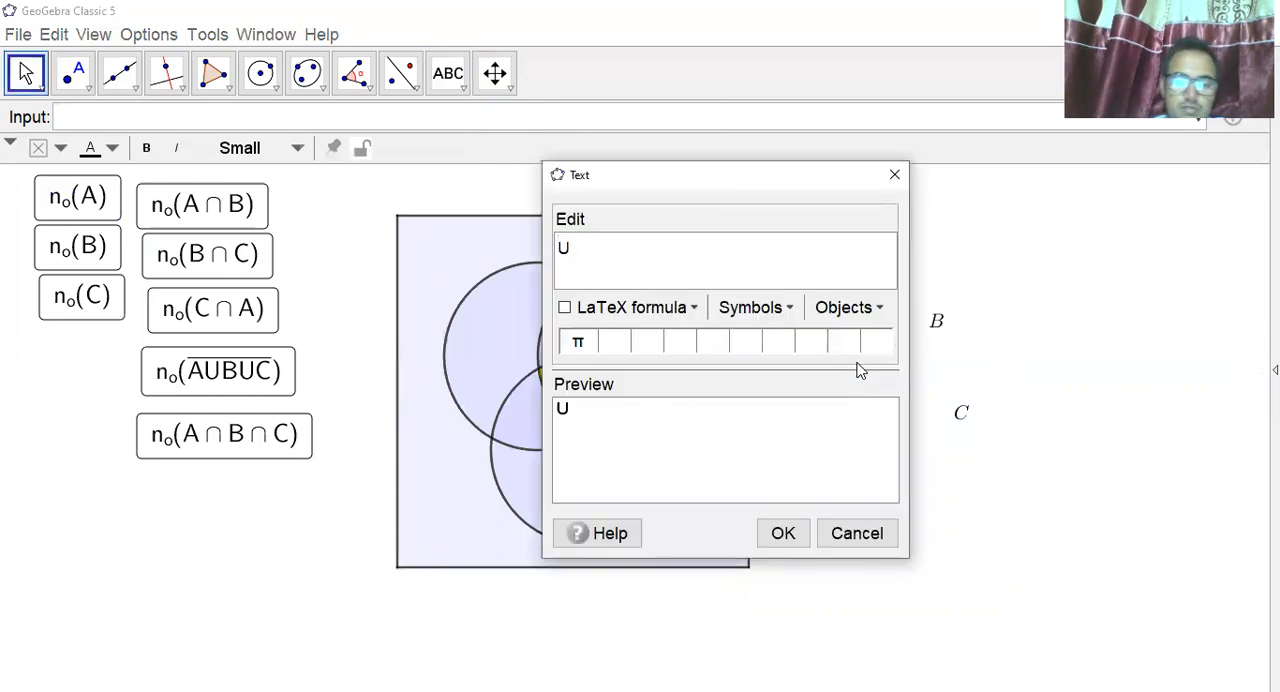
click(565, 308)
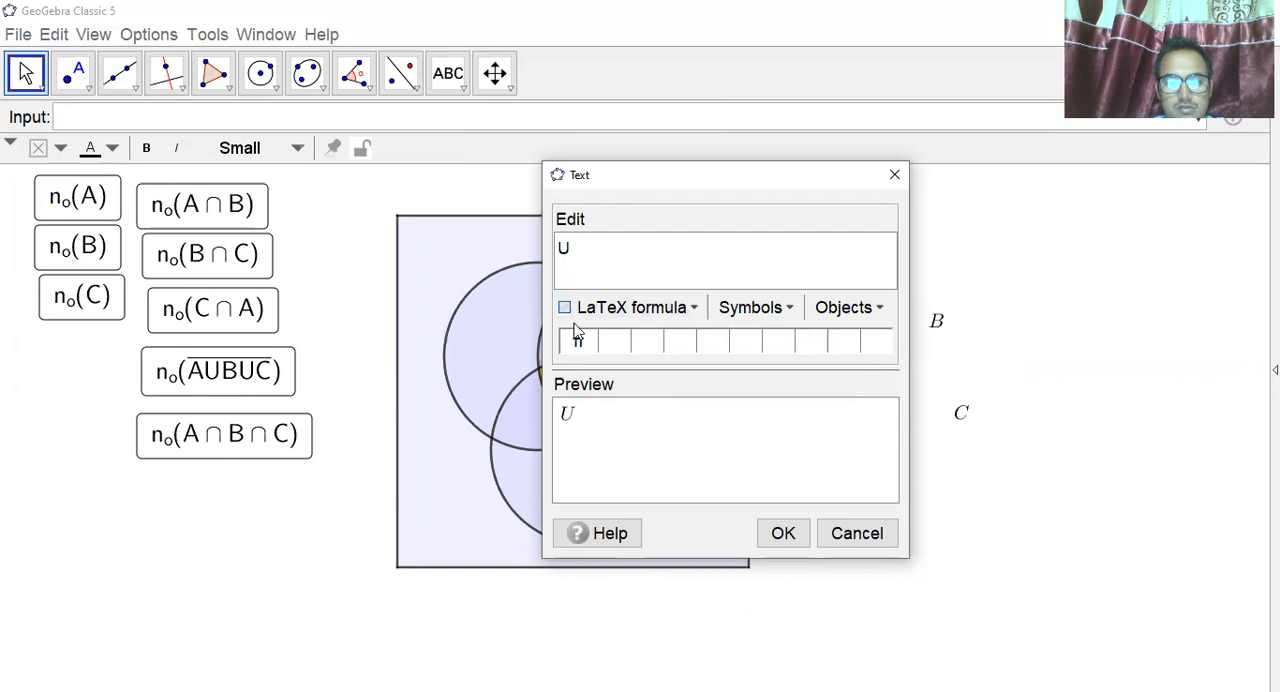
click(780, 533)
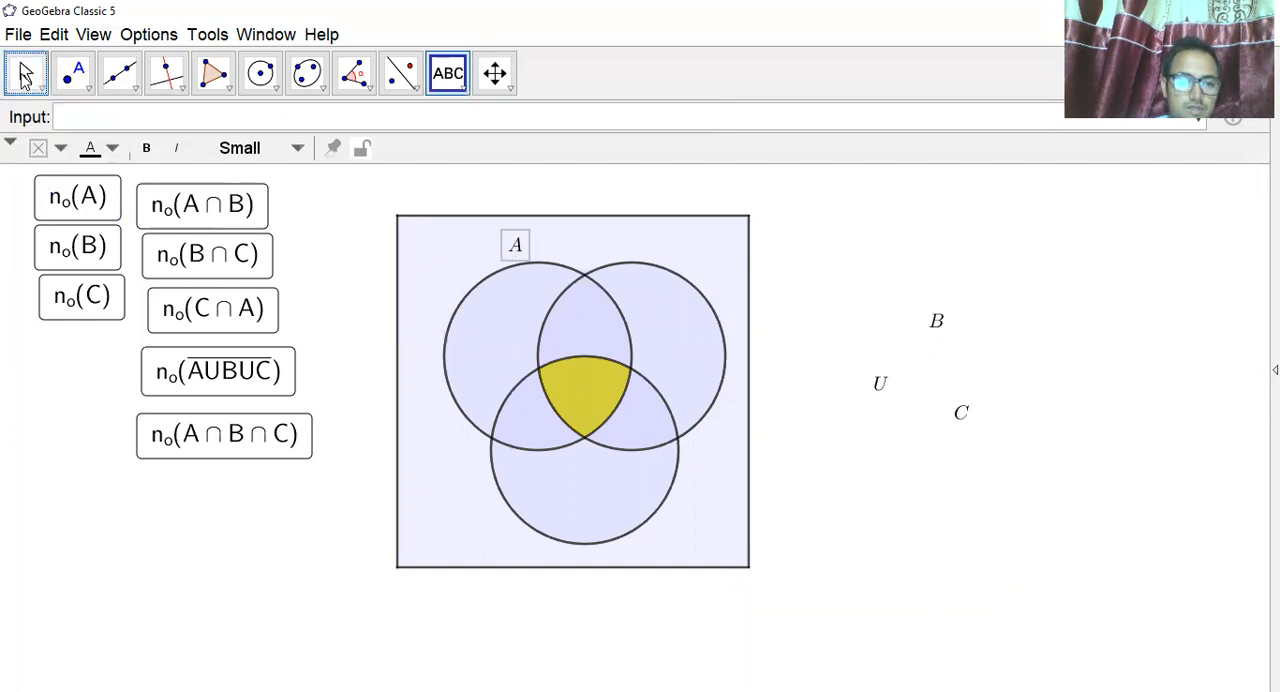
Place the texts A, B and C beside their circles and the text U on the rectangle's upper edge.
click(24, 75)
drag(936, 328, 668, 260)
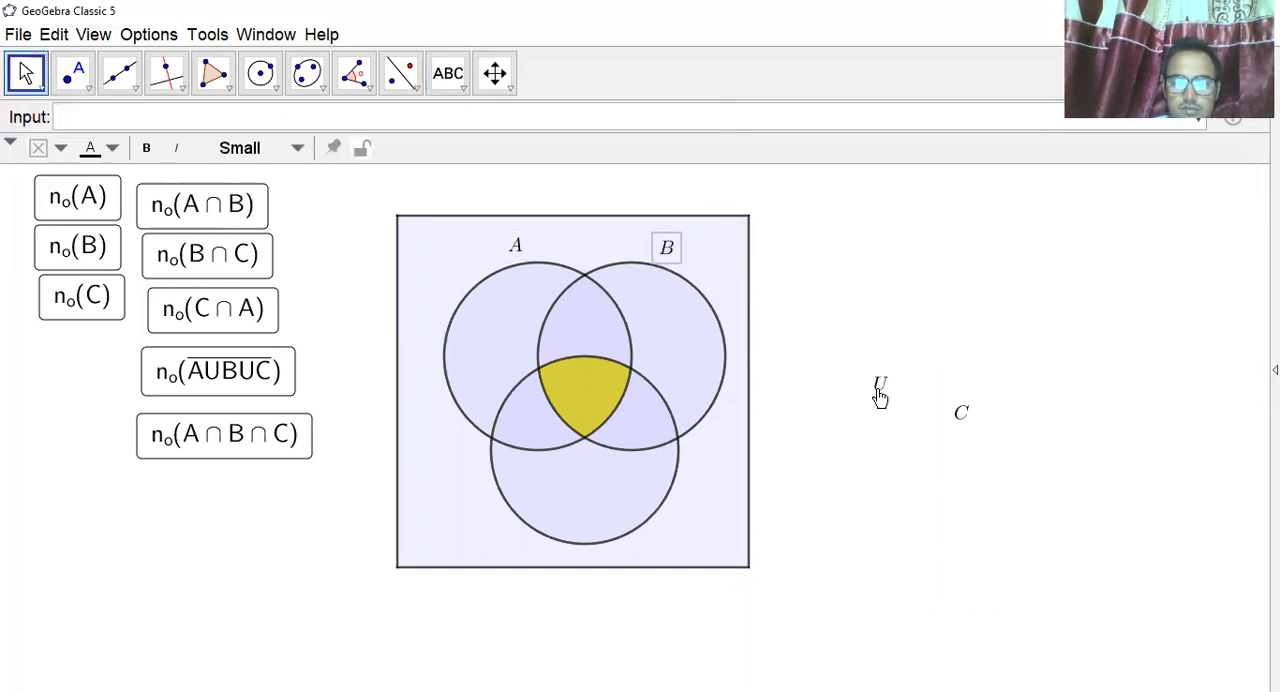
drag(951, 421, 674, 538)
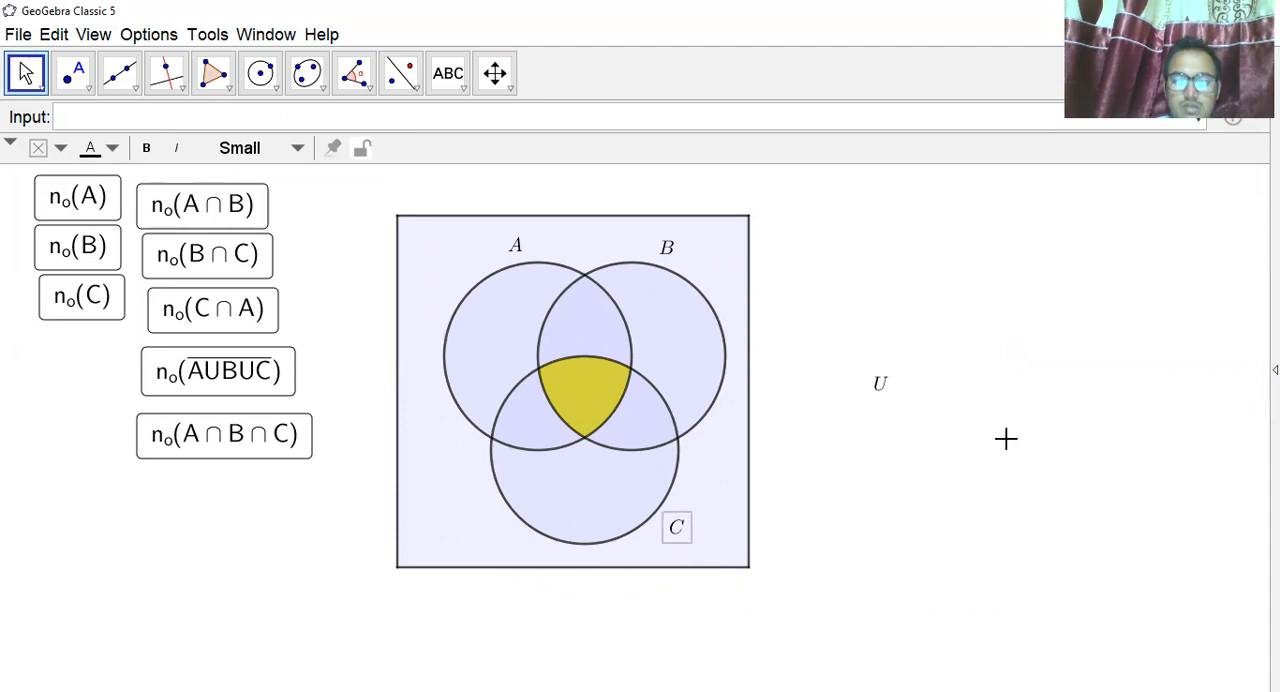
drag(878, 398, 567, 232)
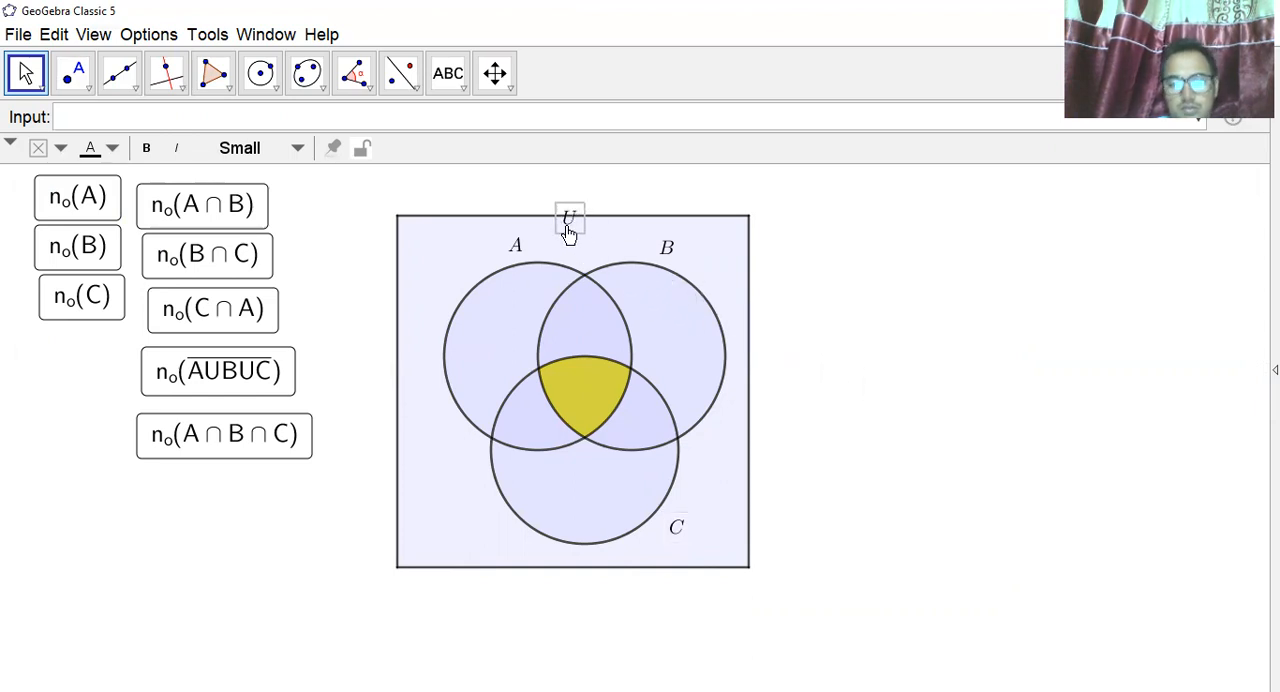
Make the text U bold and Medium size, and centre it on the rectangle's upper edge.
right_click(567, 228)
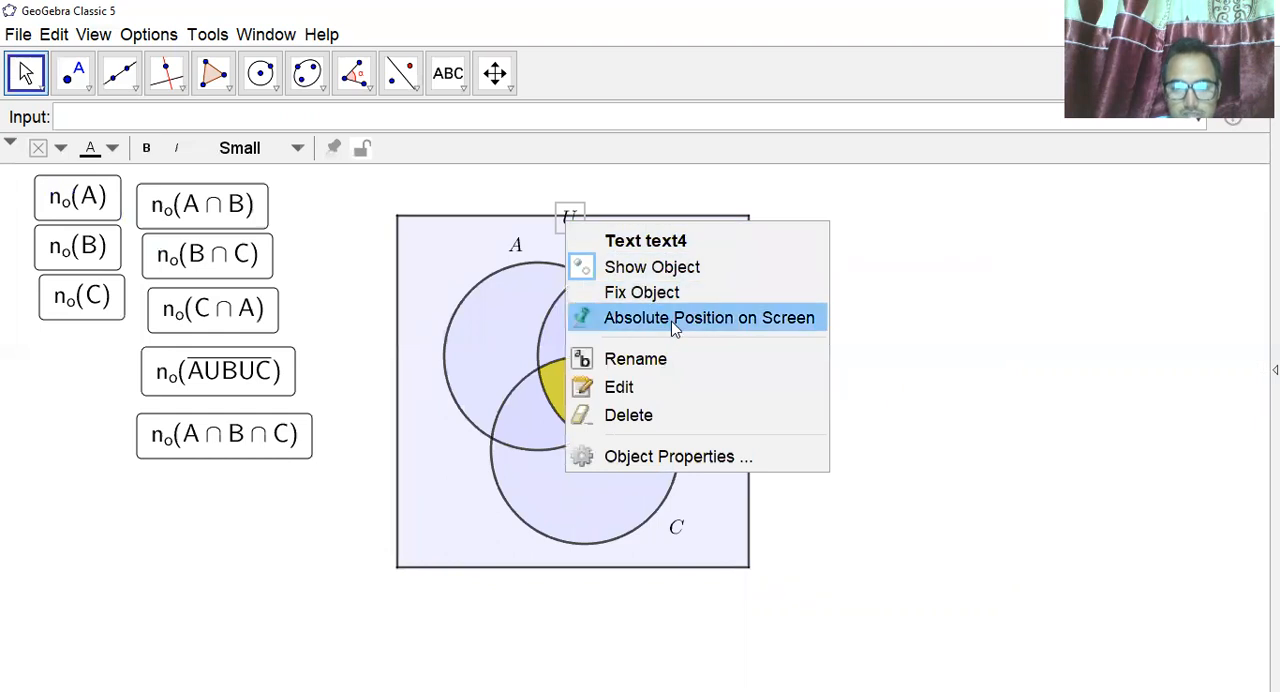
click(662, 456)
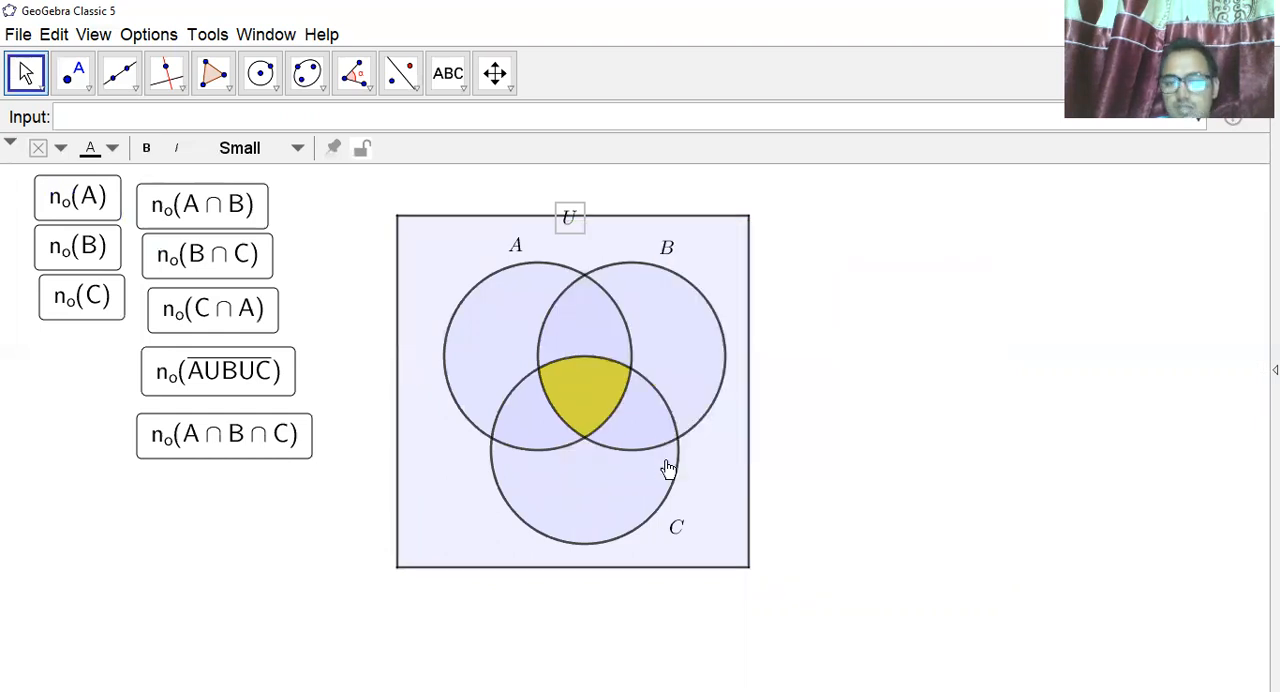
click(1045, 220)
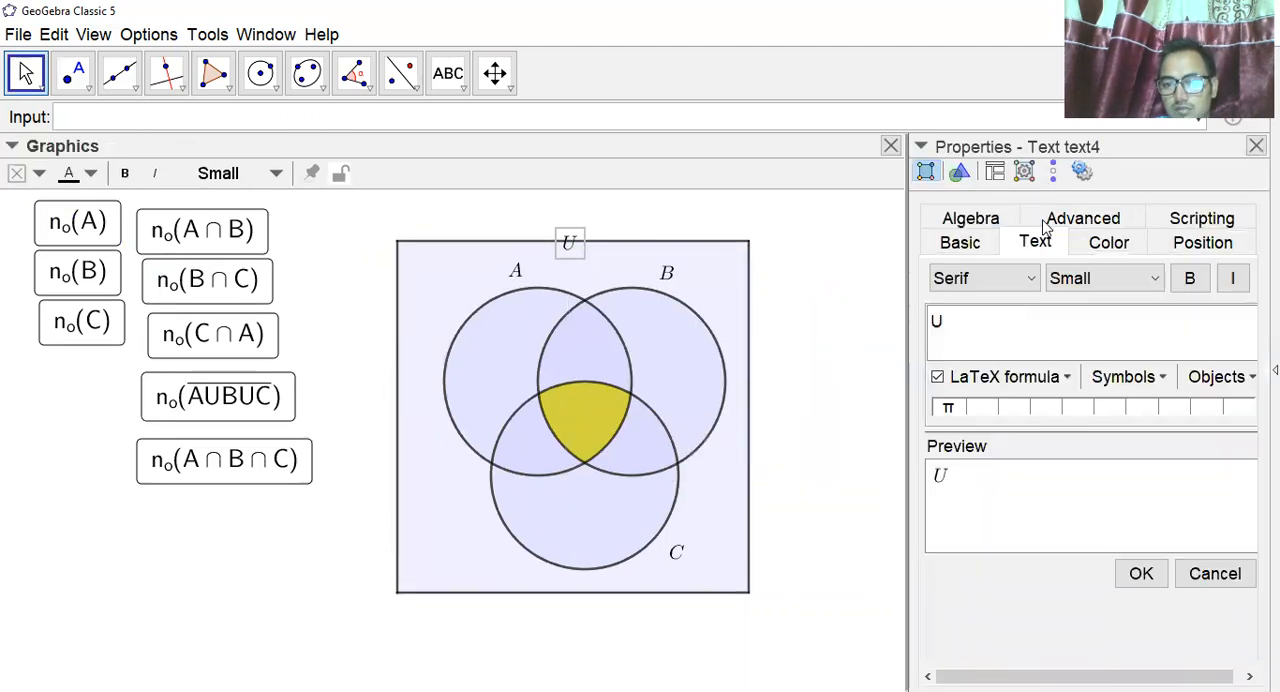
click(1190, 279)
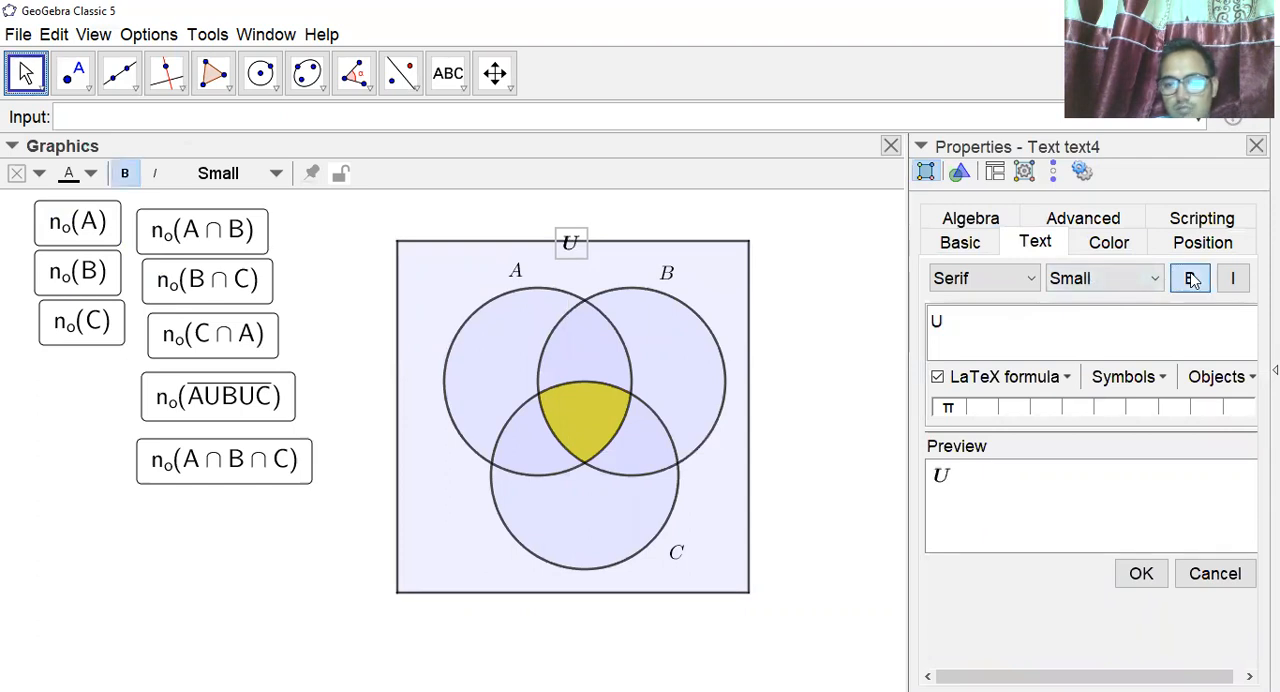
click(1155, 278)
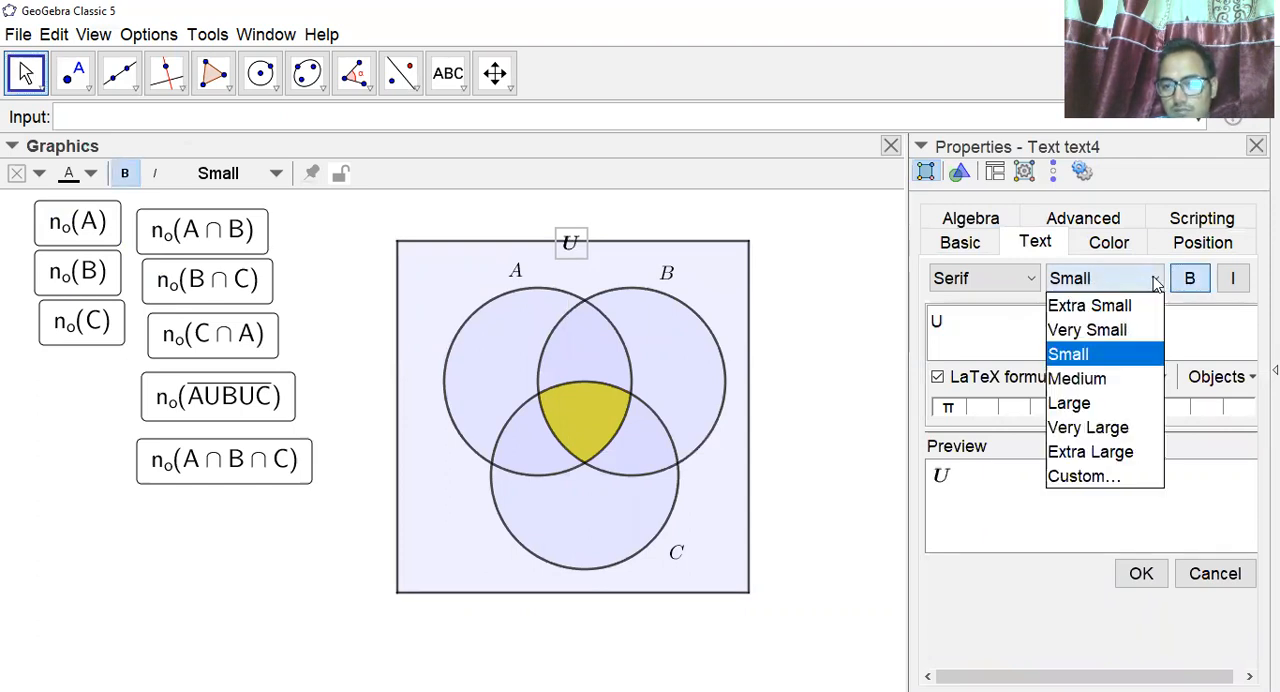
click(1090, 378)
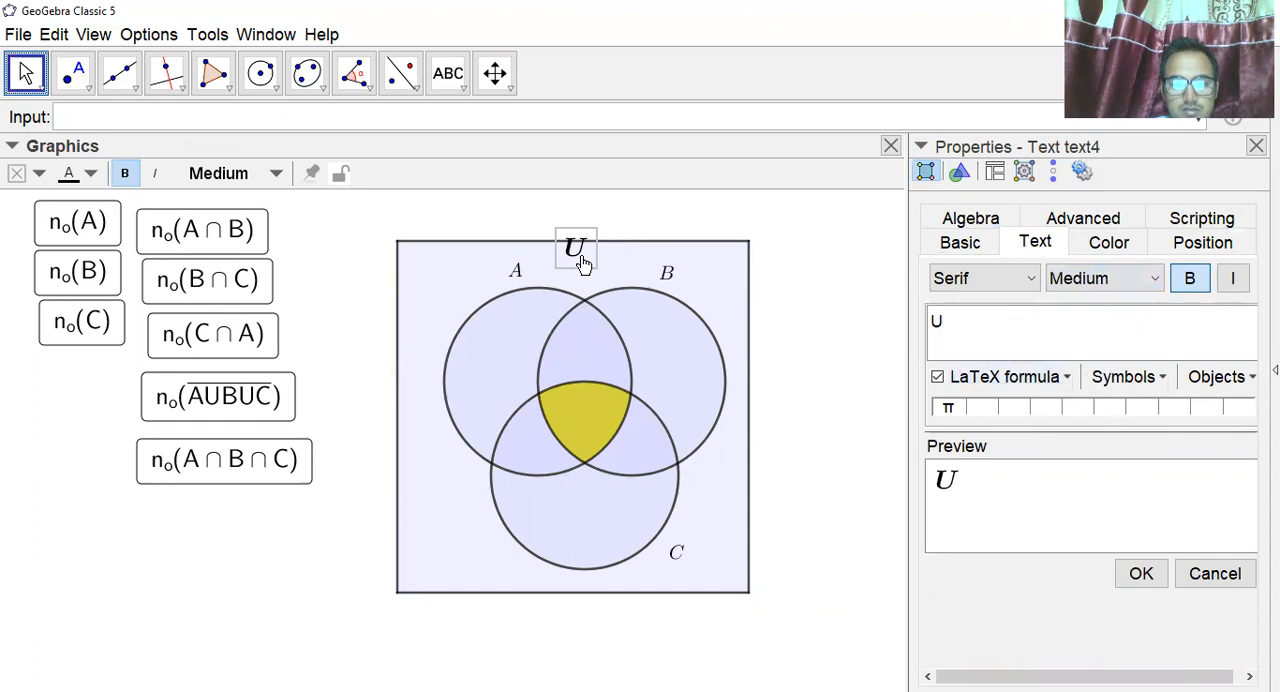
drag(588, 260, 591, 255)
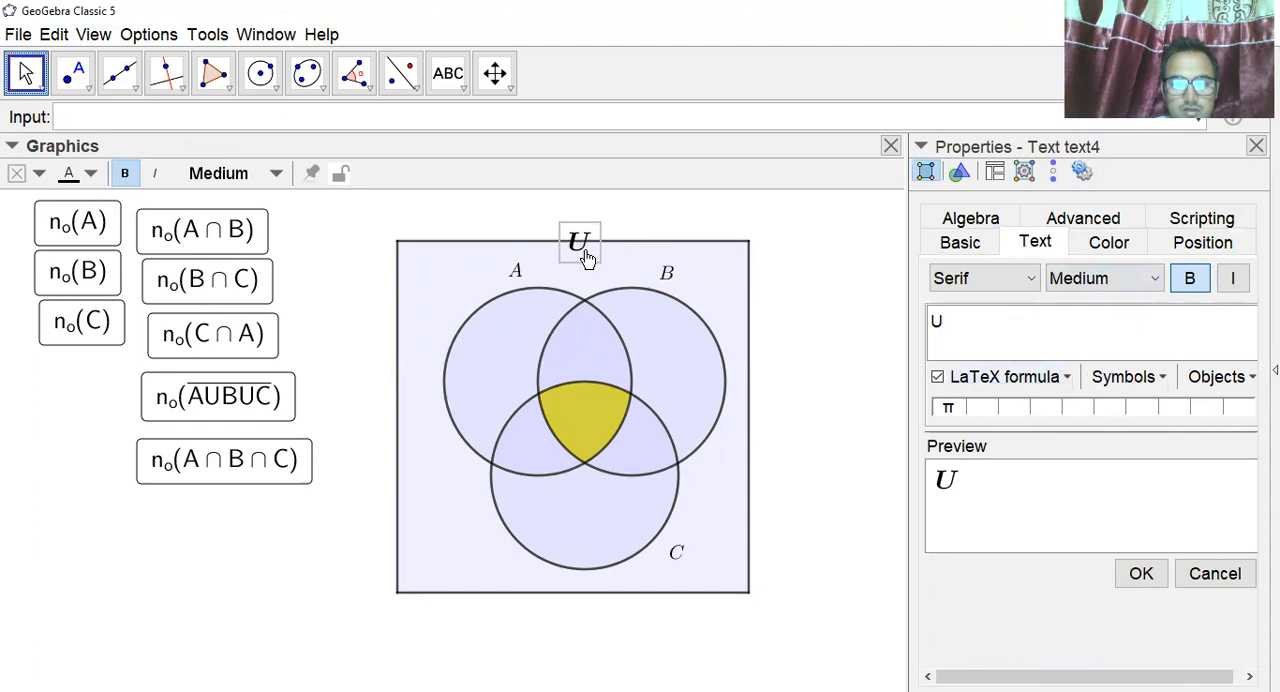
Make the set labels B and A bold and Medium size.
click(667, 276)
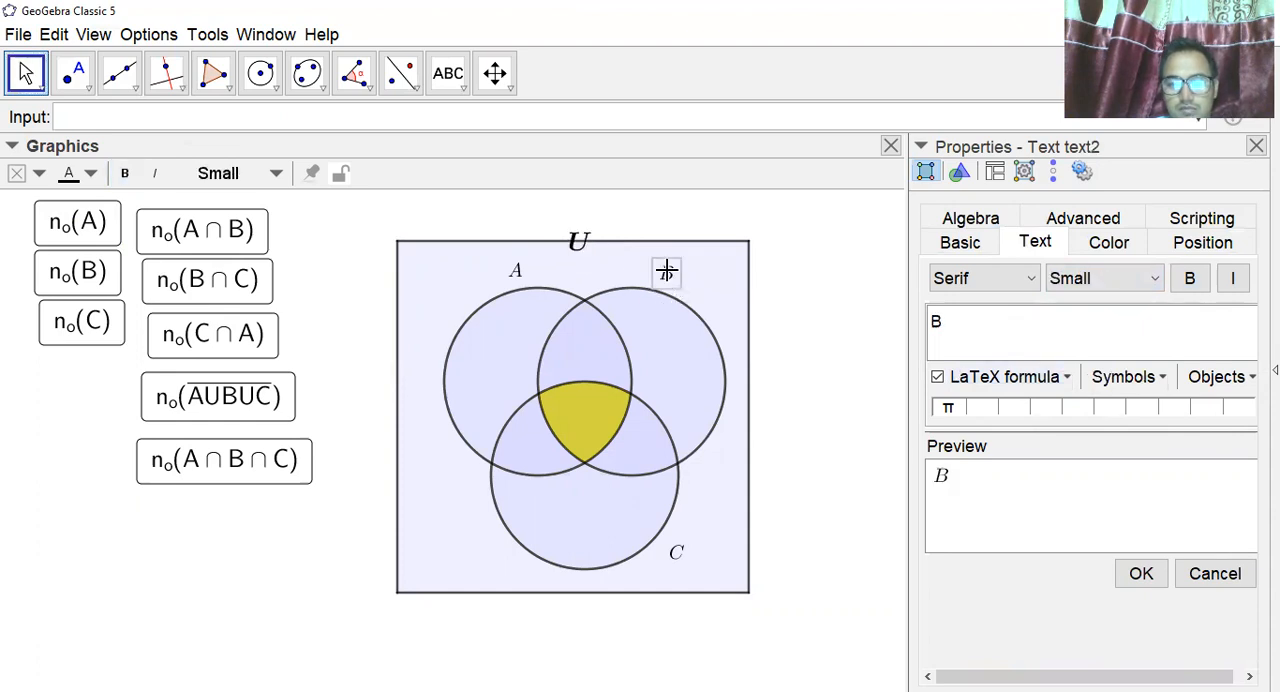
click(1189, 279)
click(1155, 279)
click(1108, 377)
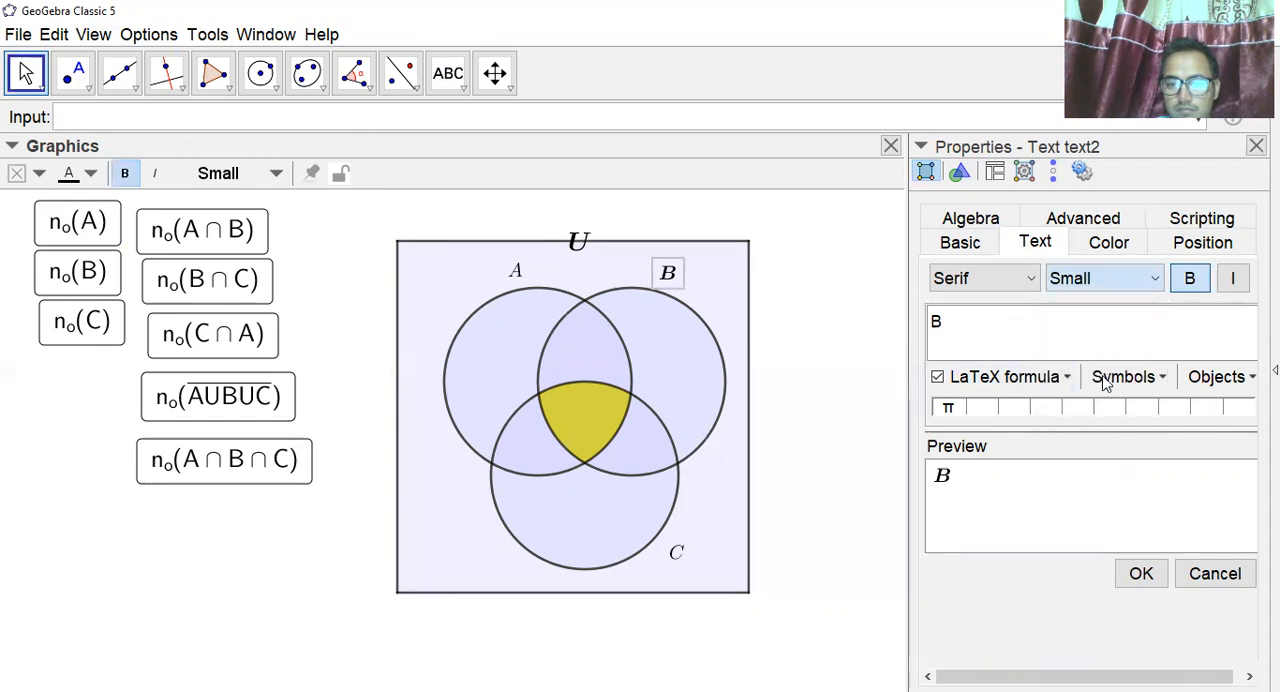
click(515, 269)
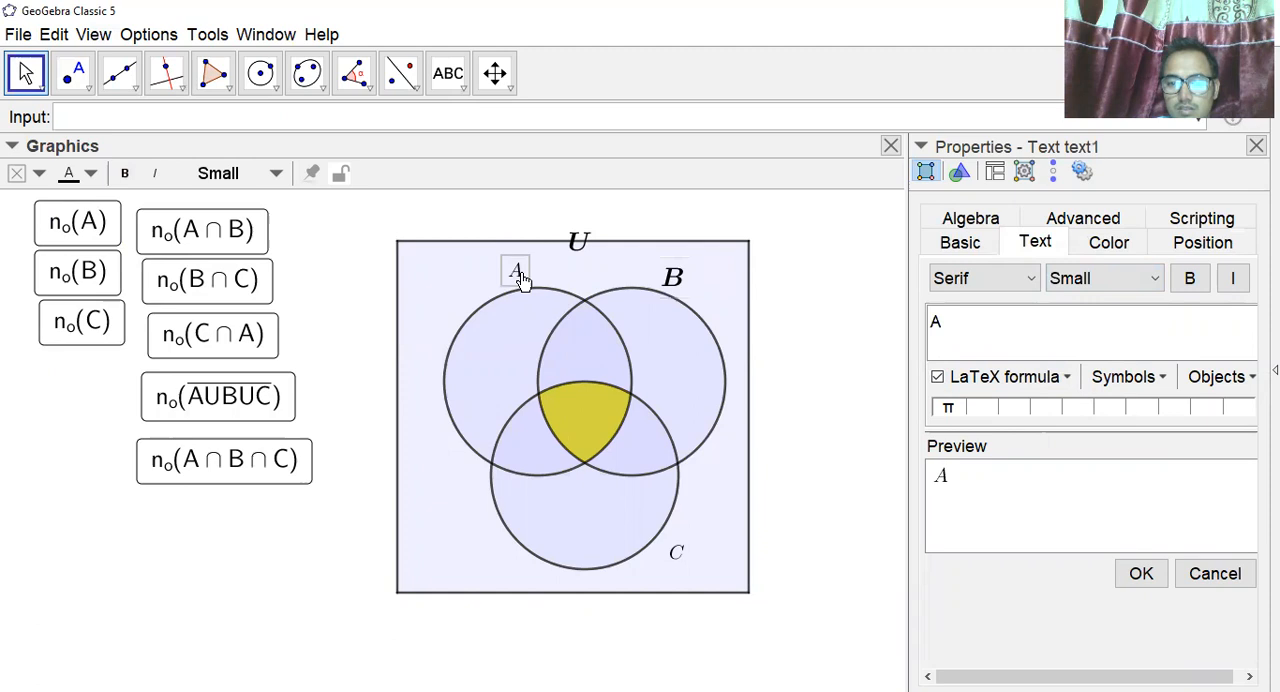
click(1180, 286)
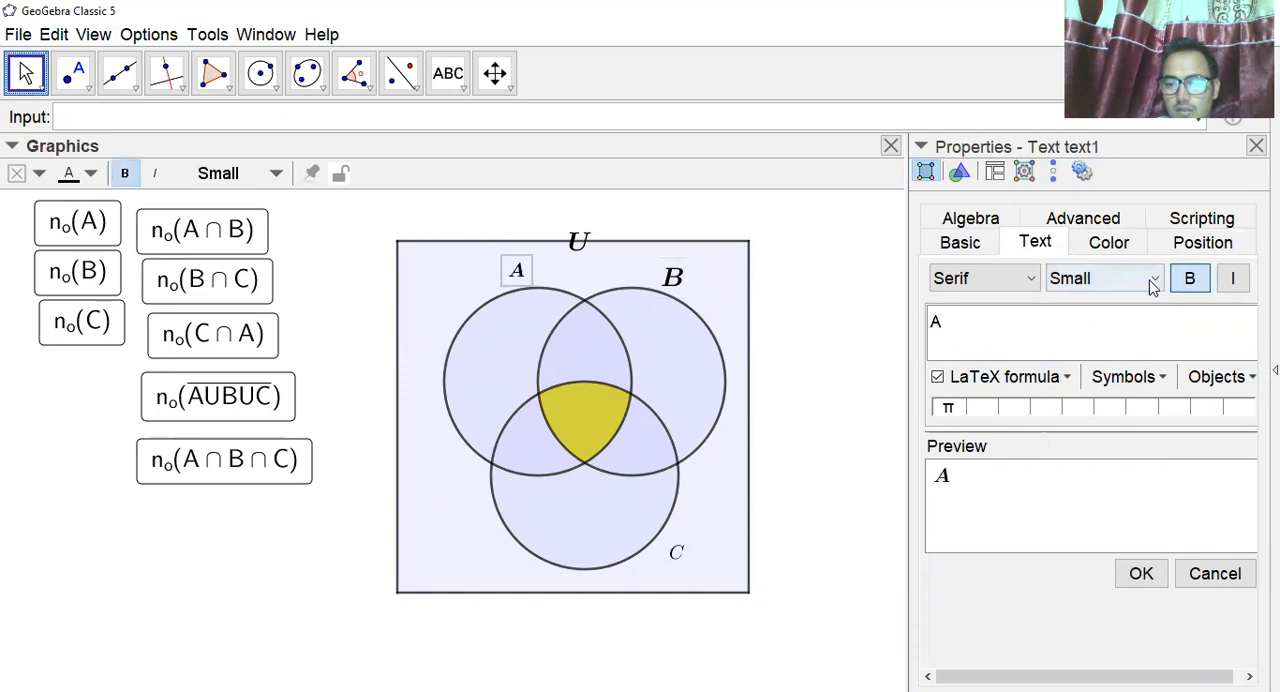
click(1145, 281)
click(1103, 377)
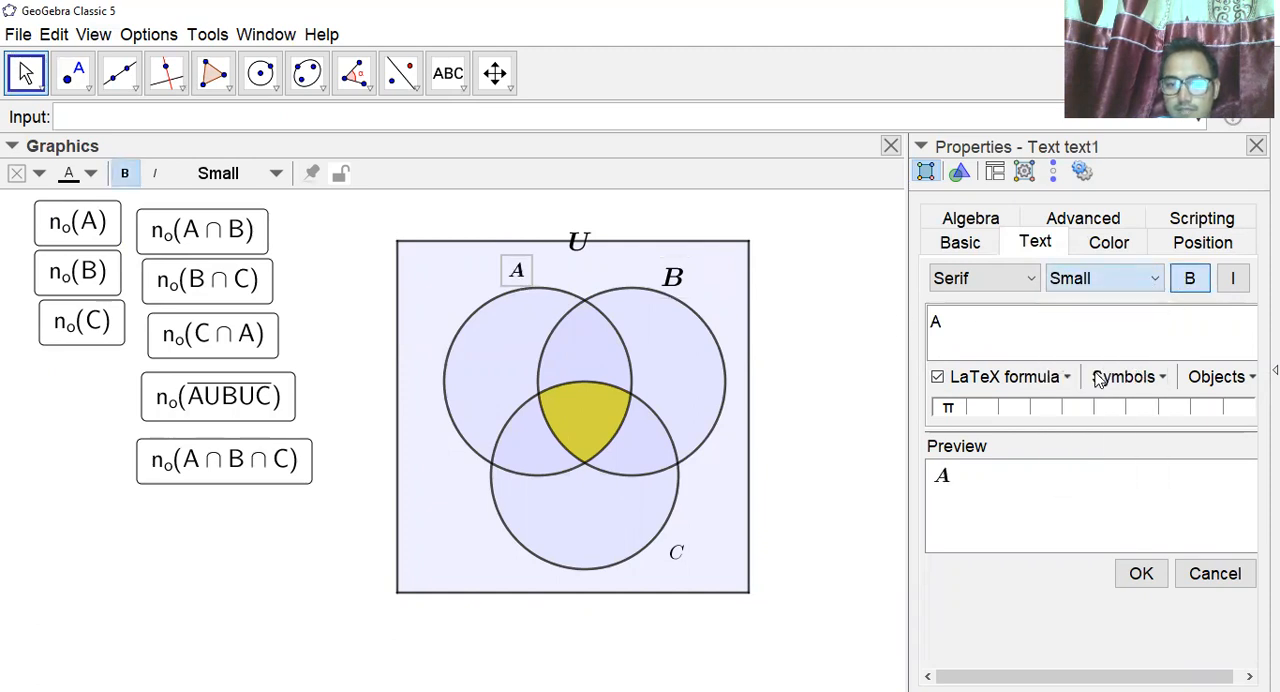
Make the set label C bold and Medium size.
click(678, 556)
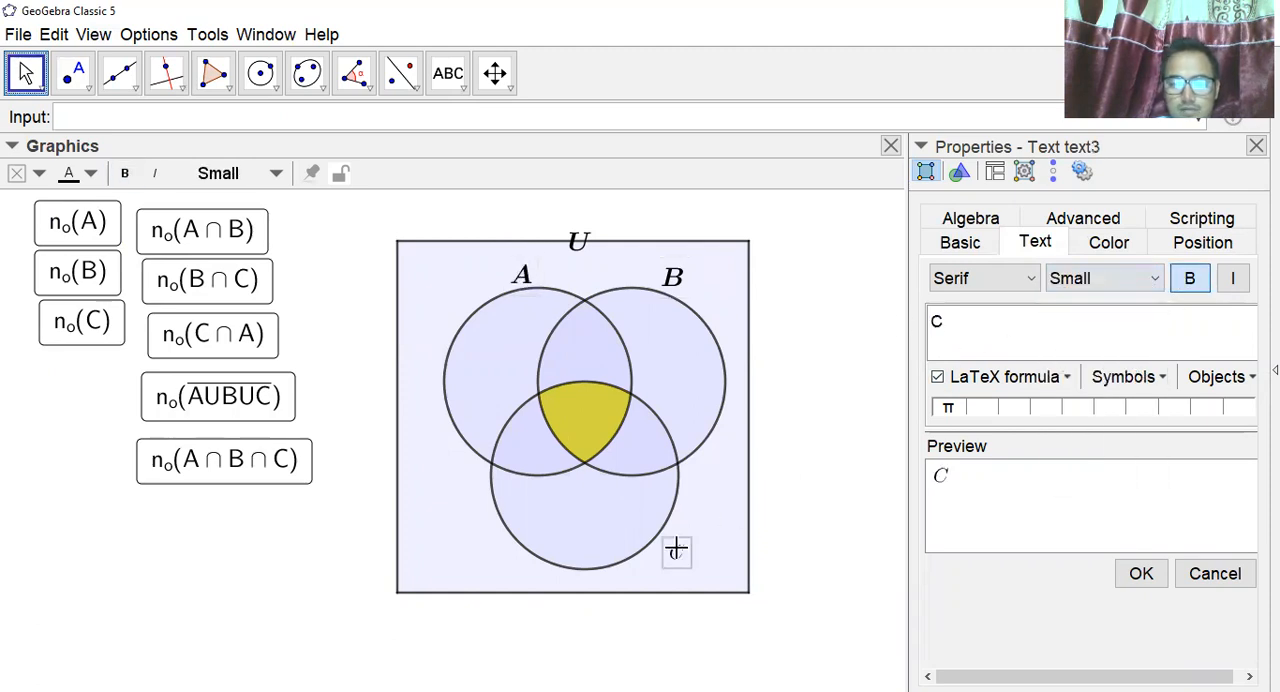
click(1189, 278)
click(1152, 283)
click(1070, 377)
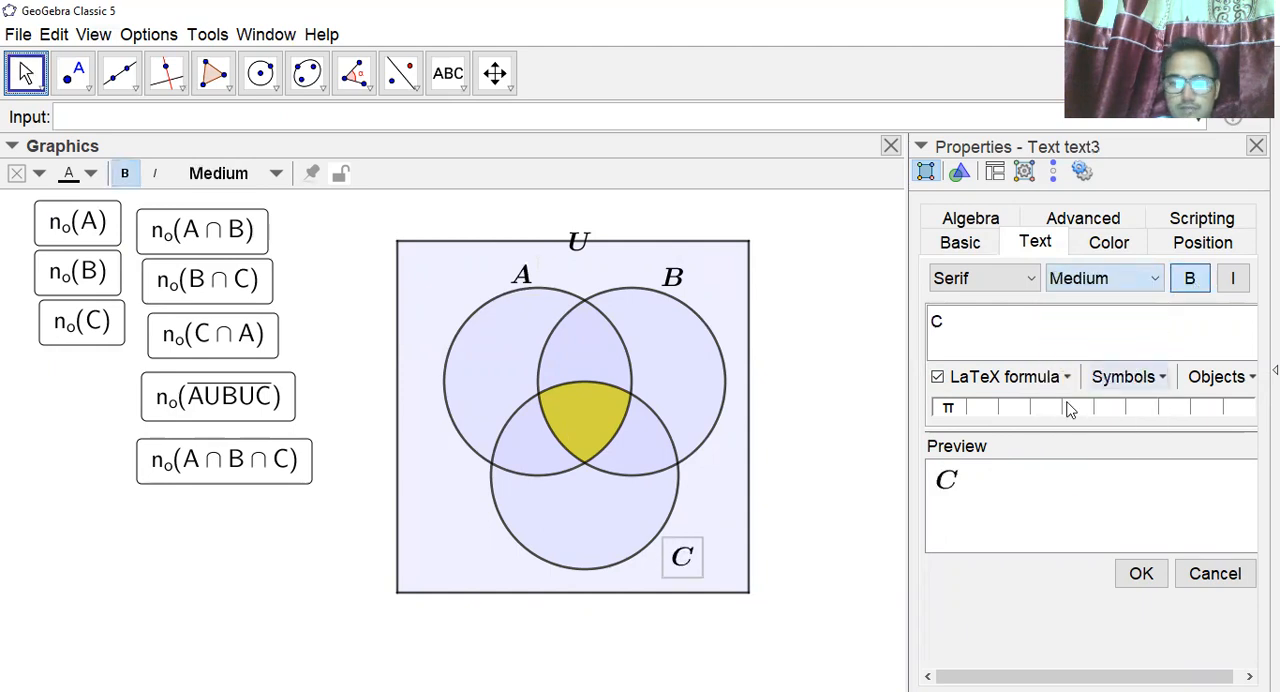
Move the labels C, B and A close to the outlines of their circles and close the text properties.
drag(685, 565, 670, 540)
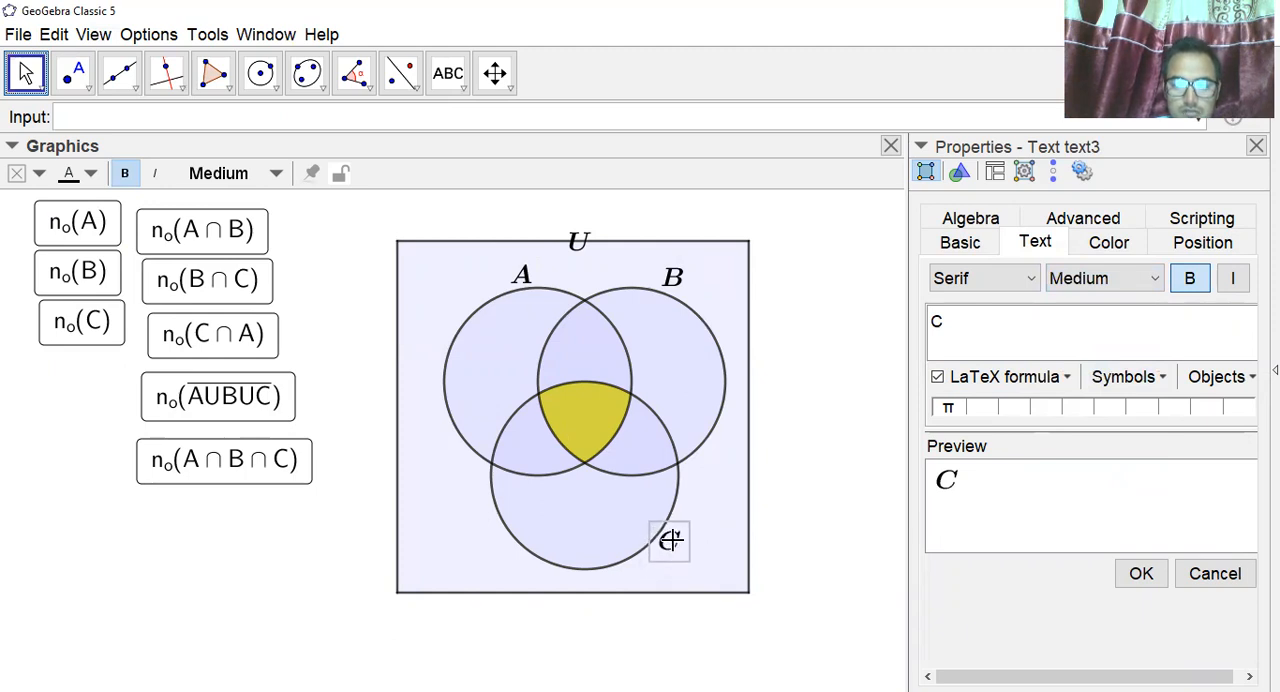
drag(676, 285, 677, 290)
drag(527, 283, 503, 285)
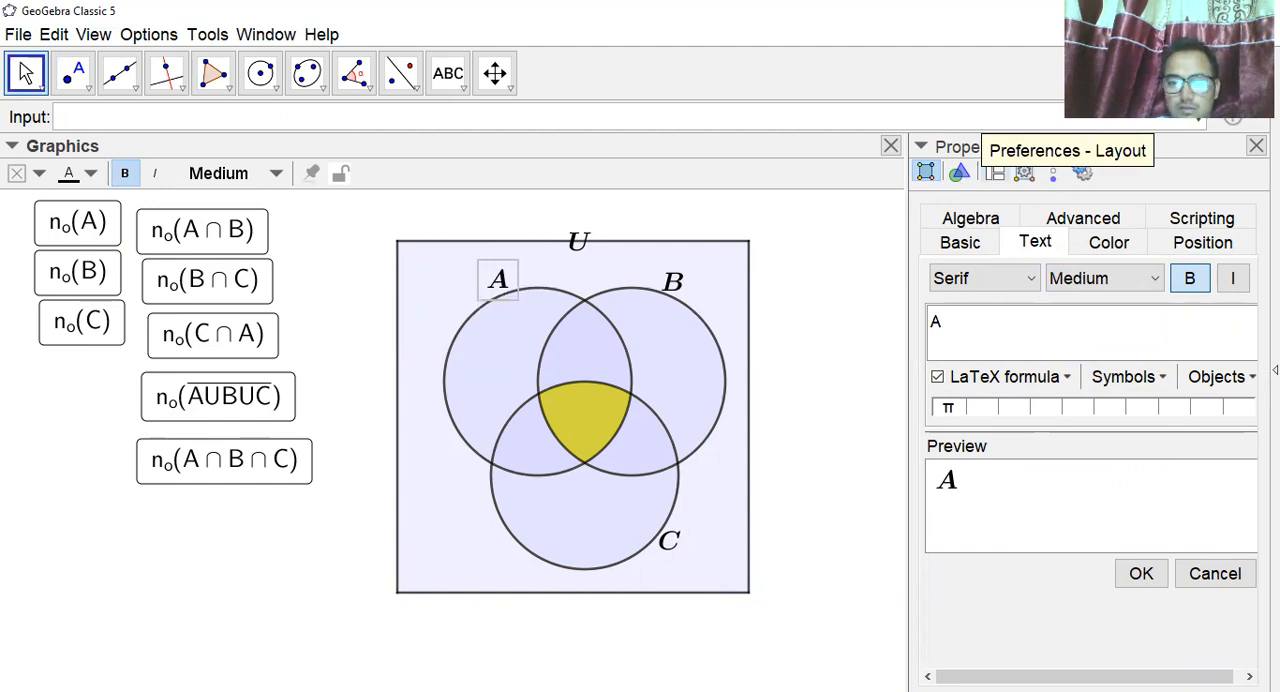
click(1256, 146)
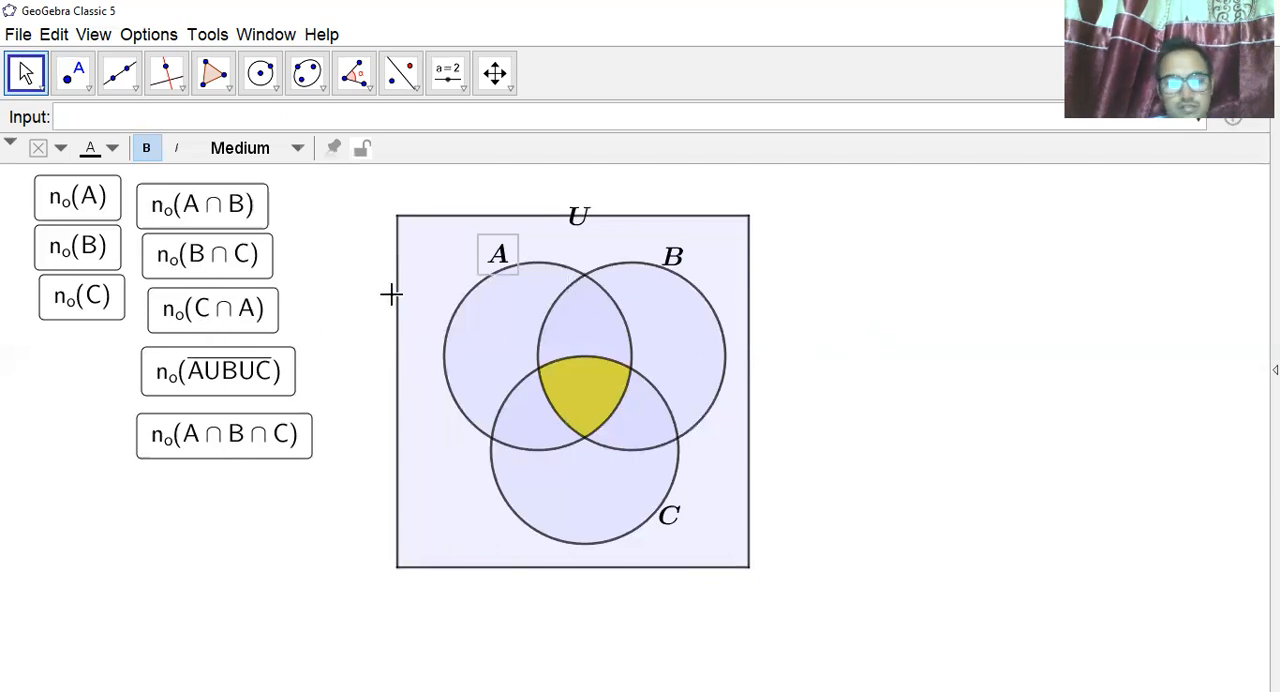
Test the n₀(A) button to color the region belonging only to set A.
click(572, 265)
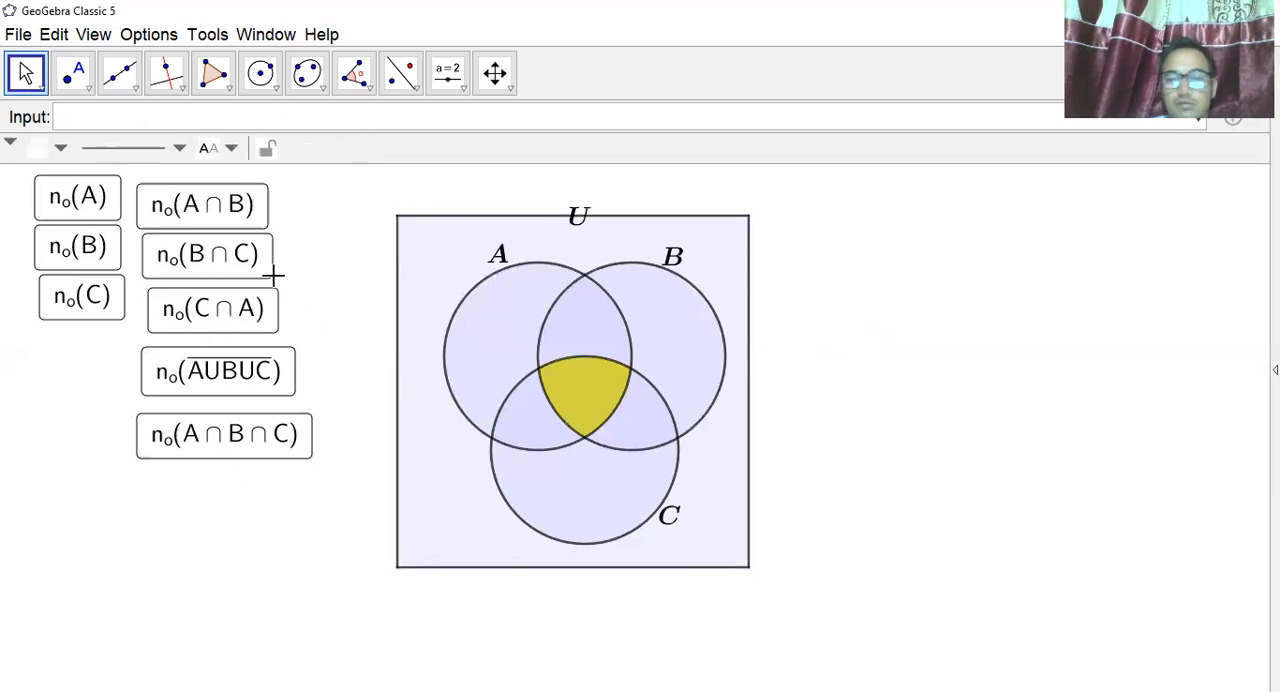
click(70, 197)
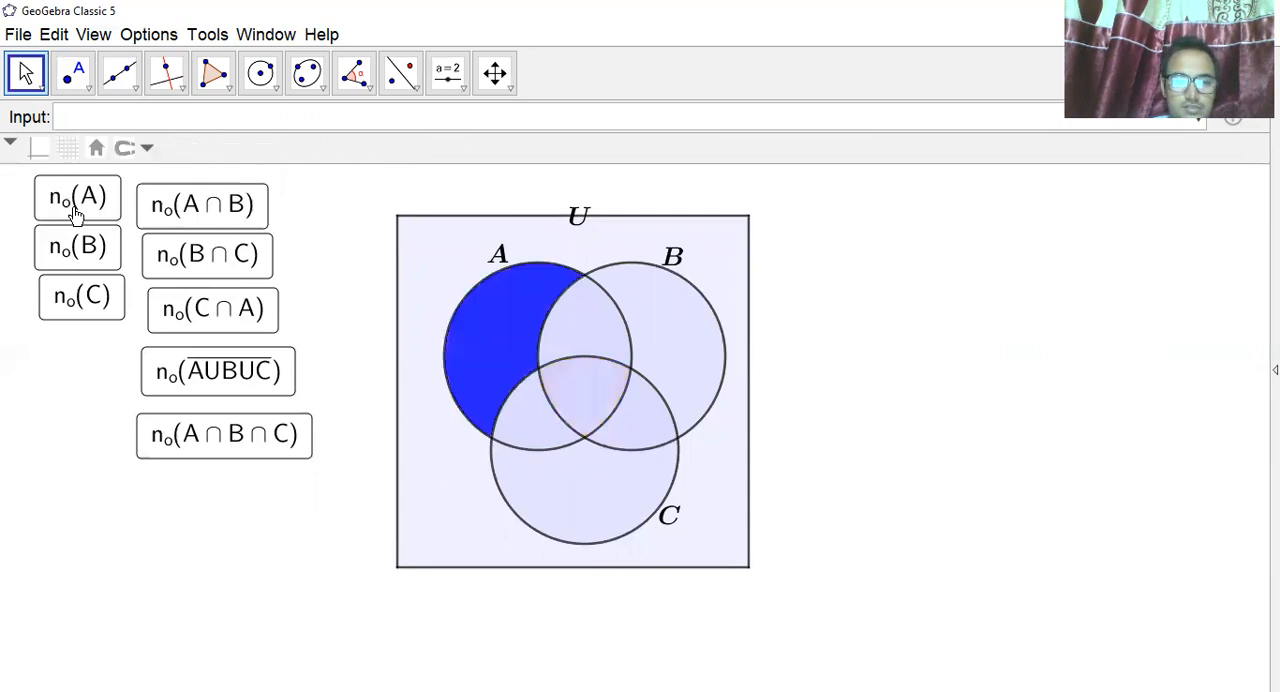